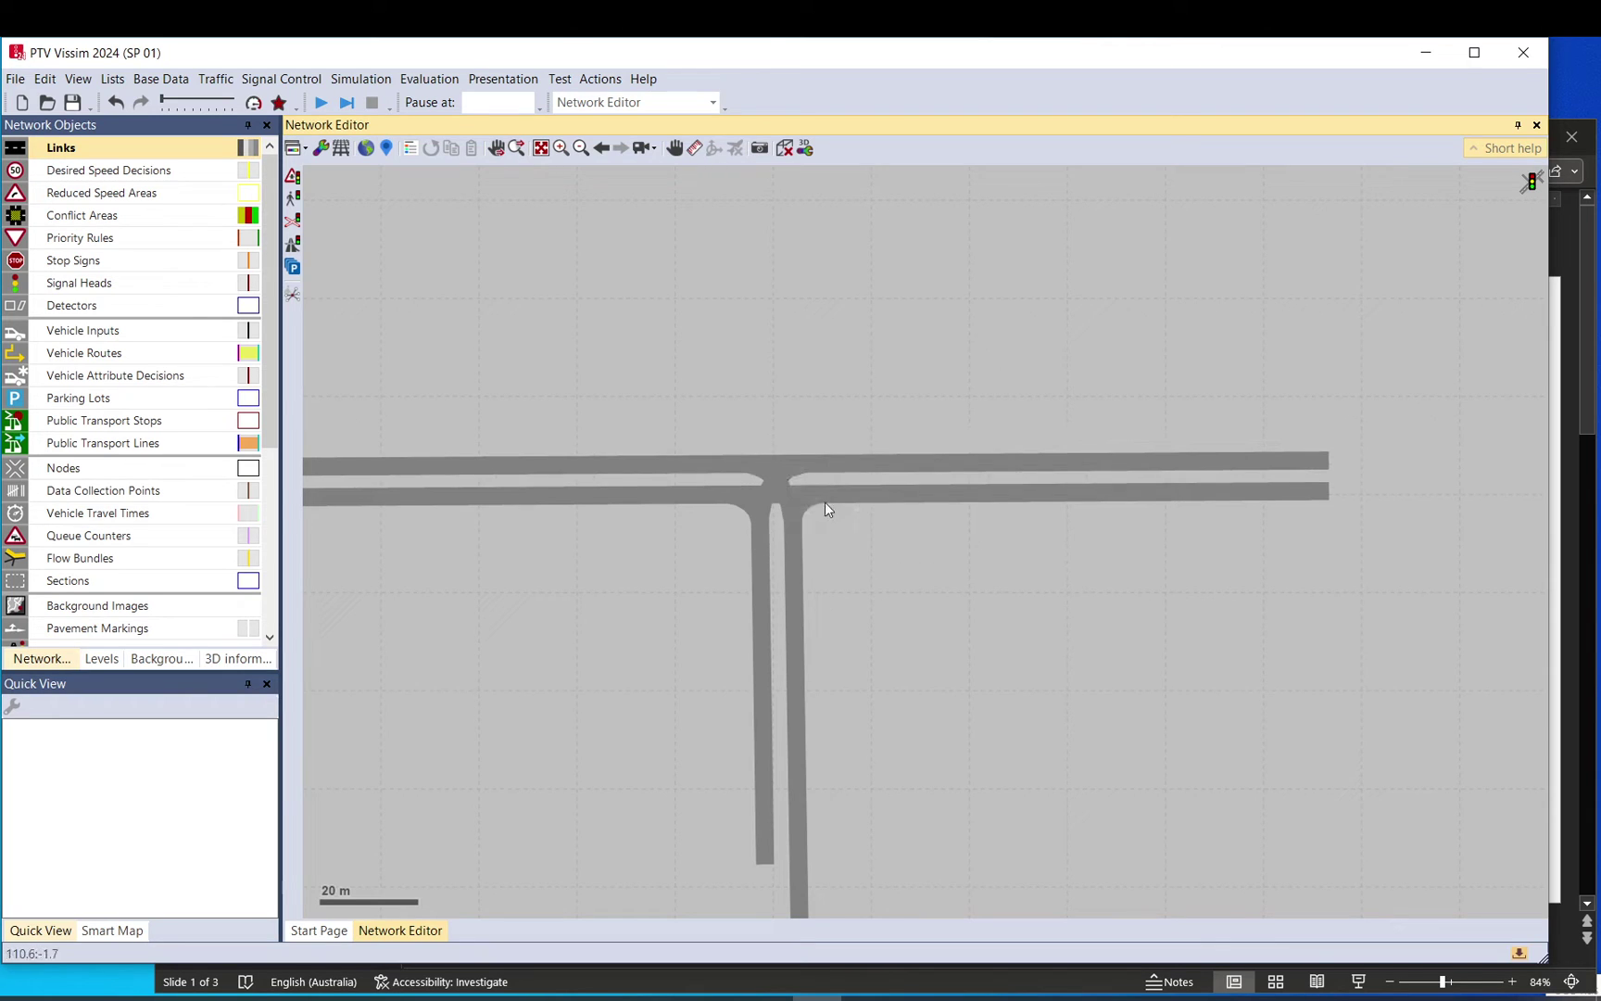
Display the conflict areas in yellow and inspect conflict area 10 at the T-junction in Quick View
left_click(97, 216)
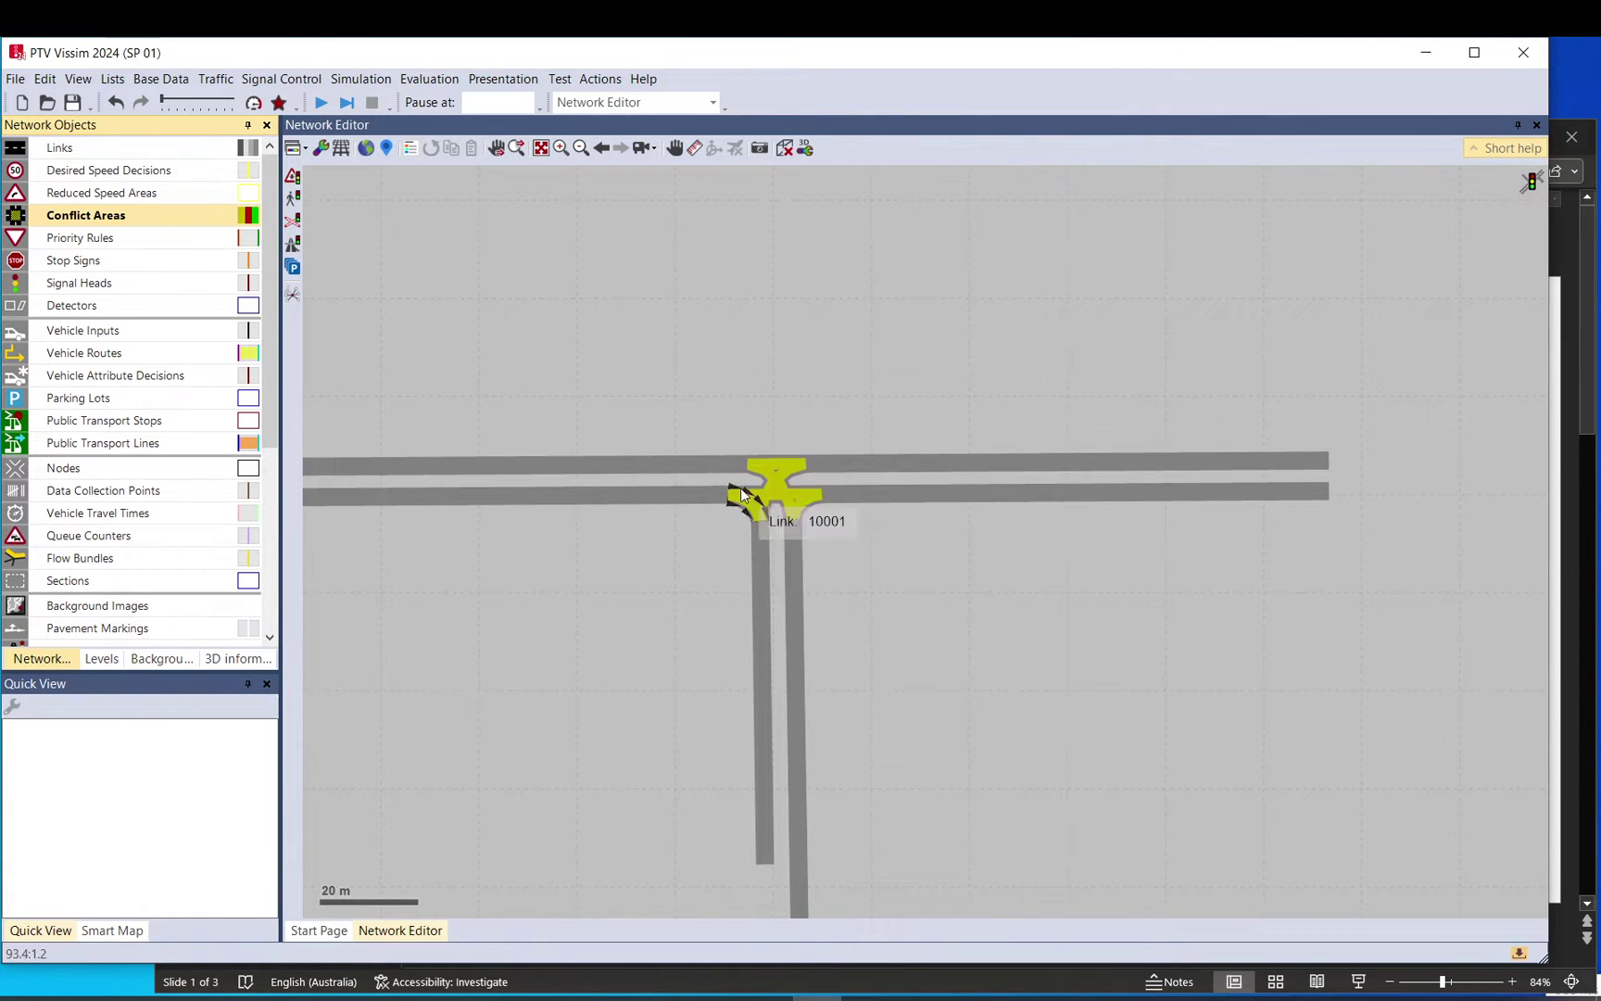
left_click(795, 476)
left_click(637, 324)
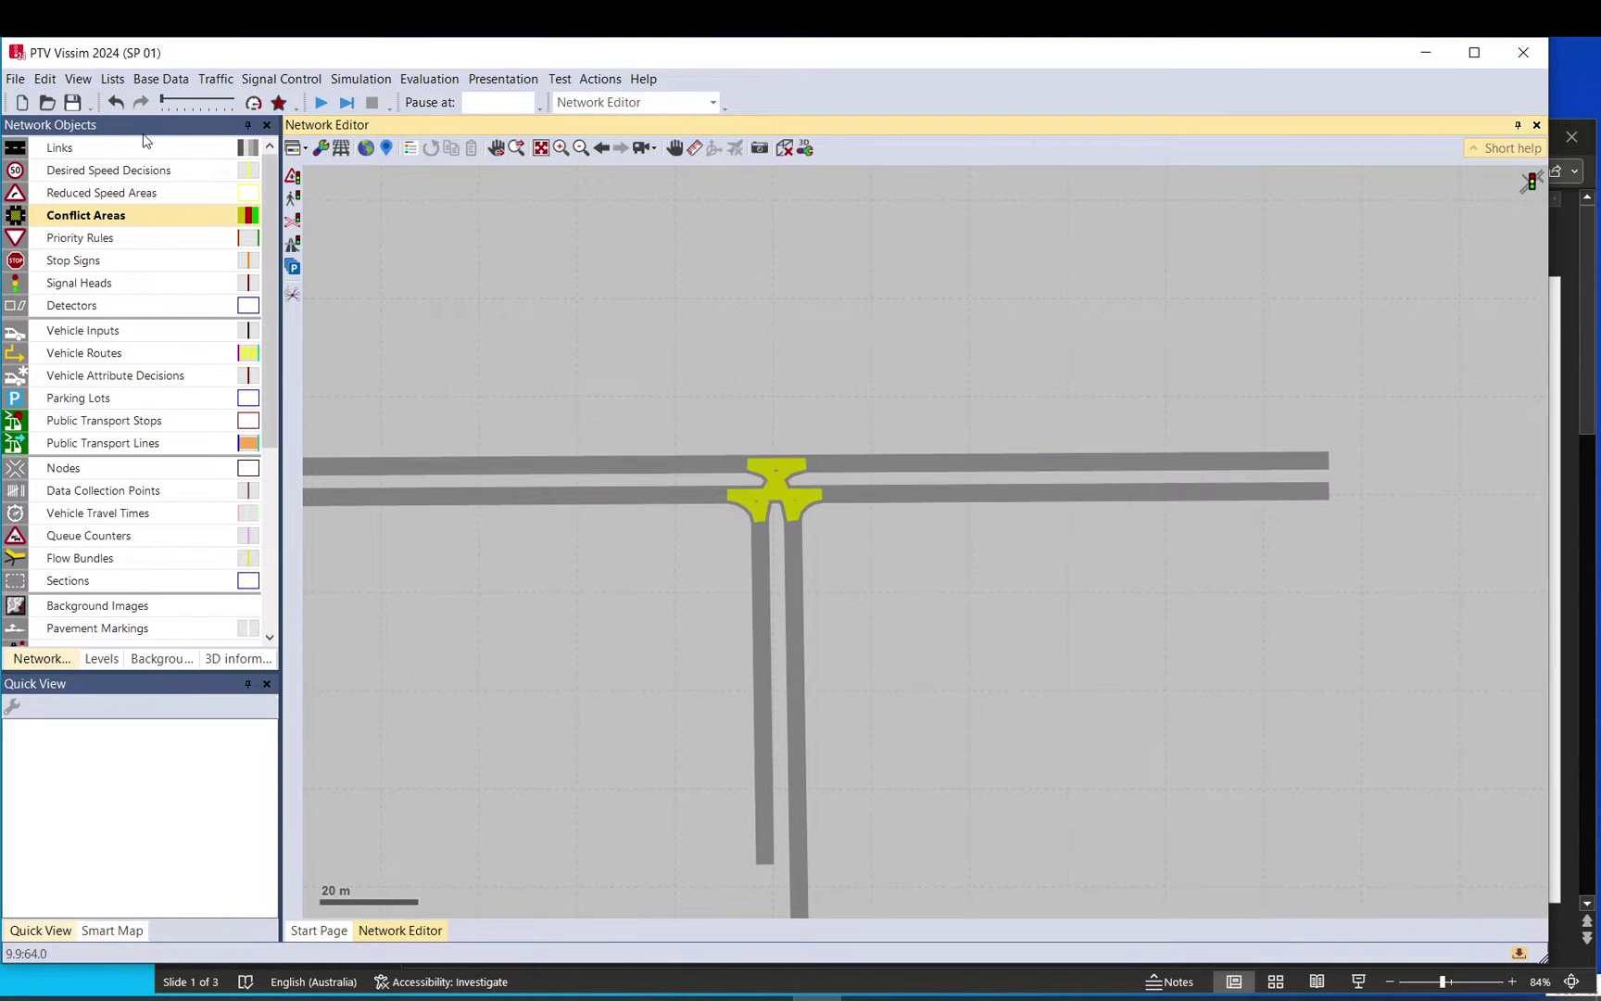
Draw link 3 above the T-junction and a second link crossing it, accepting both dialogs
left_click(60, 148)
left_click_drag(478, 306, 864, 292)
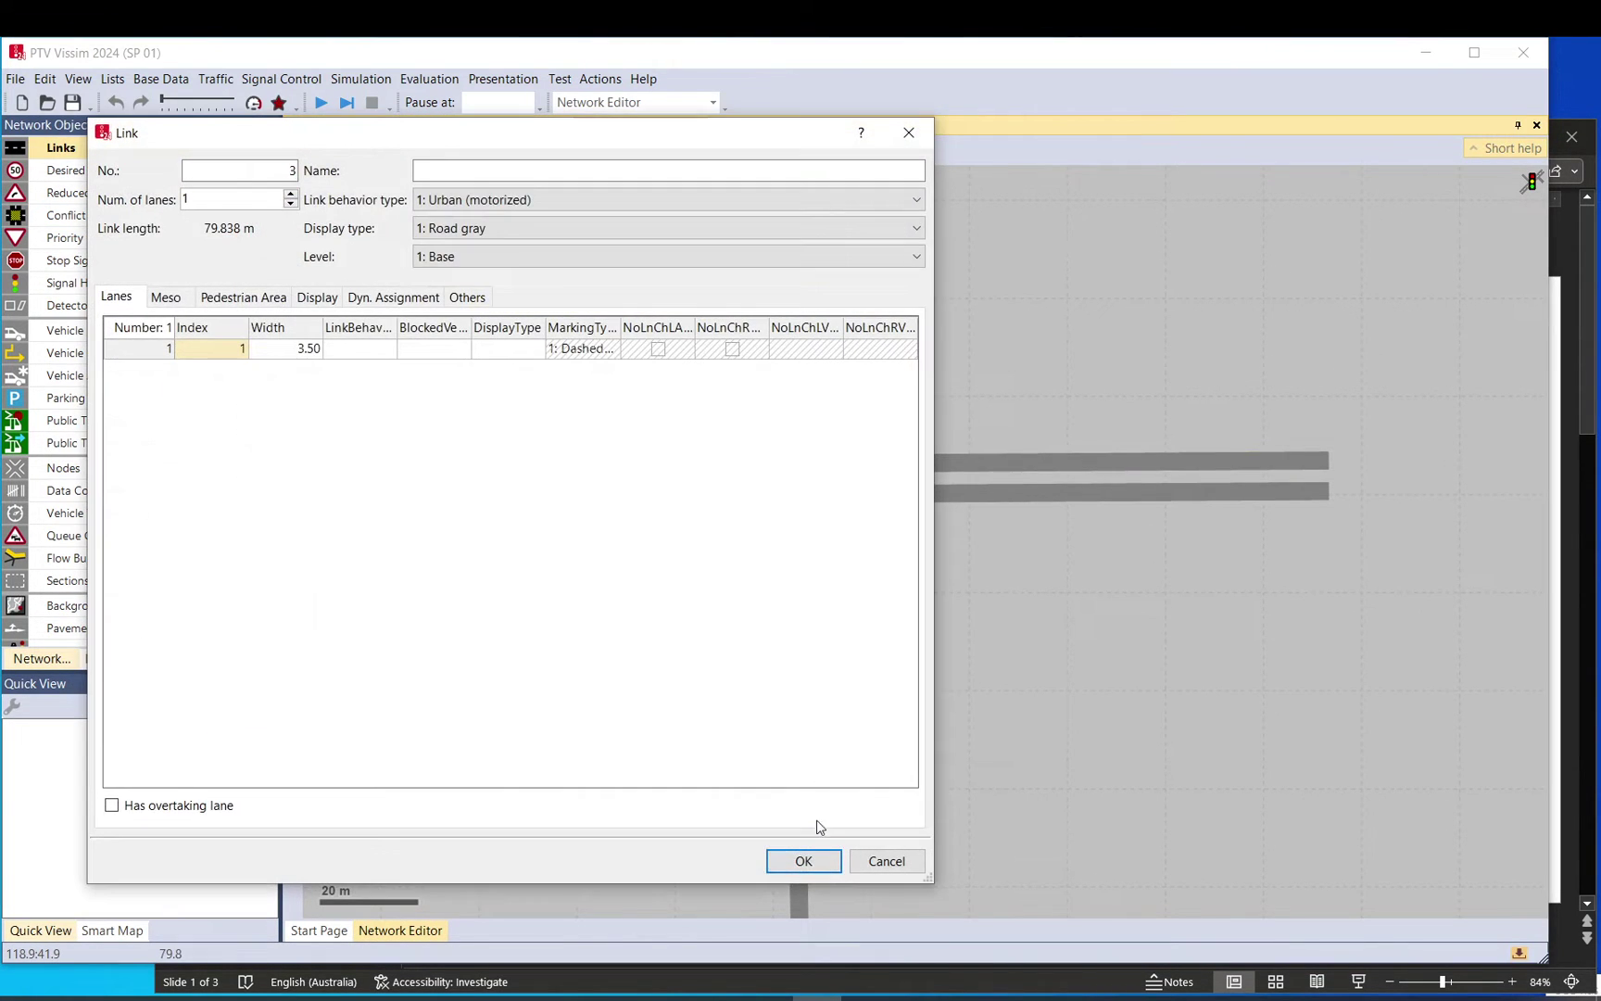
left_click(805, 859)
left_click_drag(647, 224, 683, 414)
left_click(804, 859)
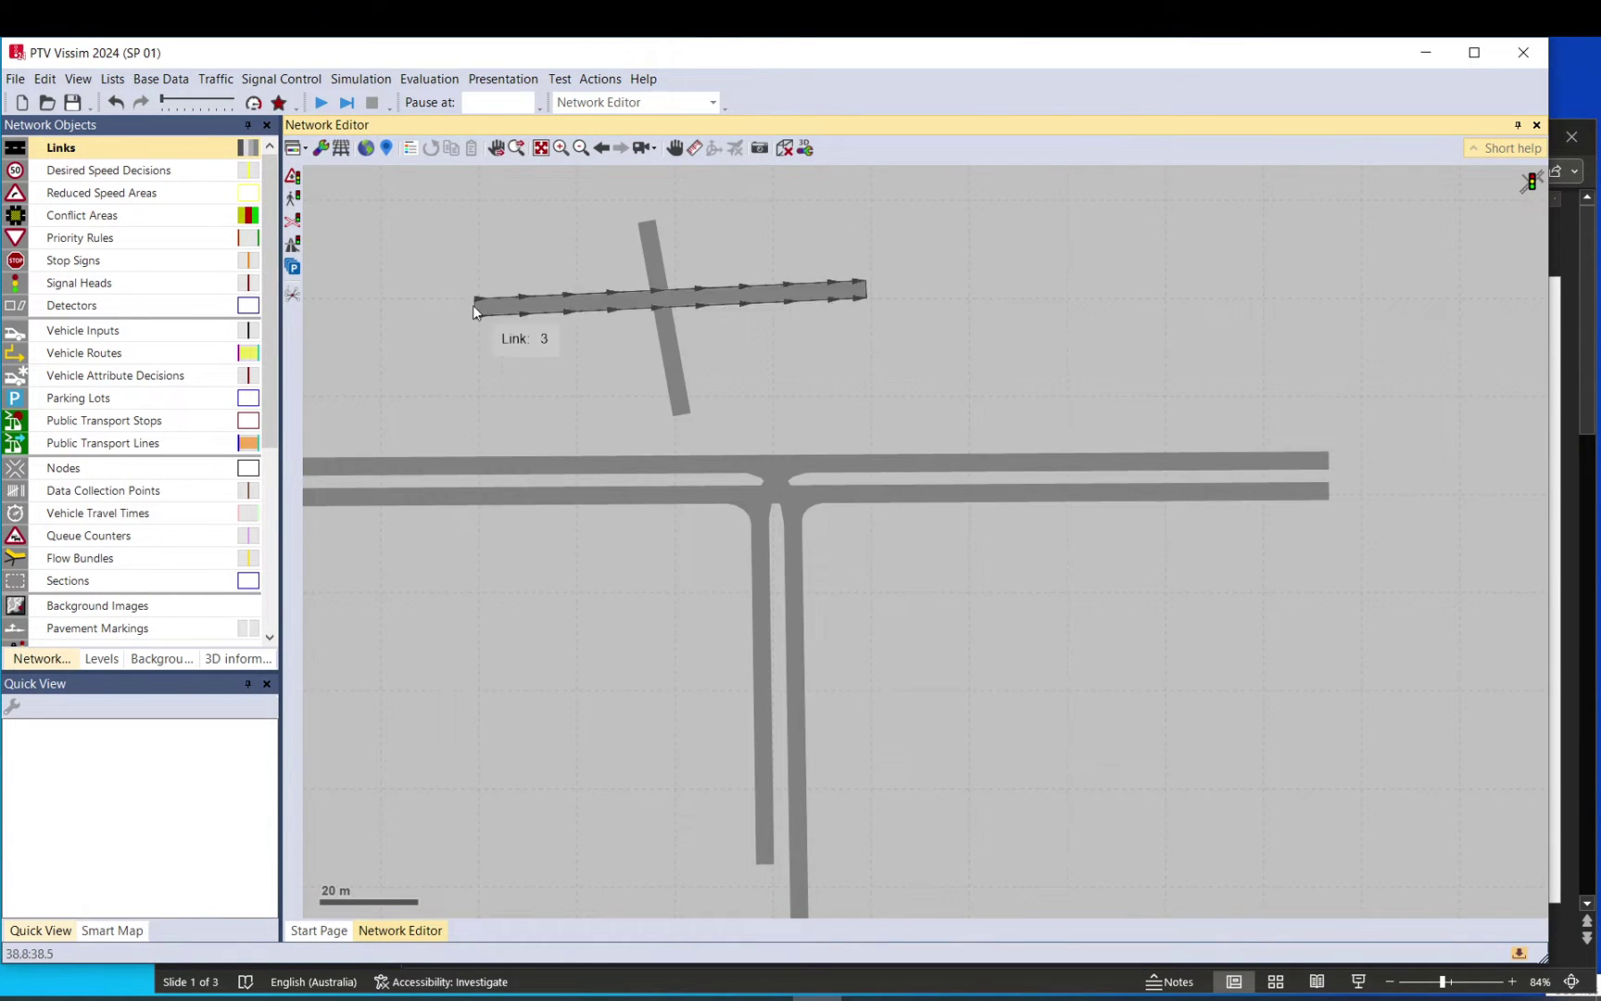
Inspect the new passive conflict area where link 3 crosses link 6
left_click(135, 222)
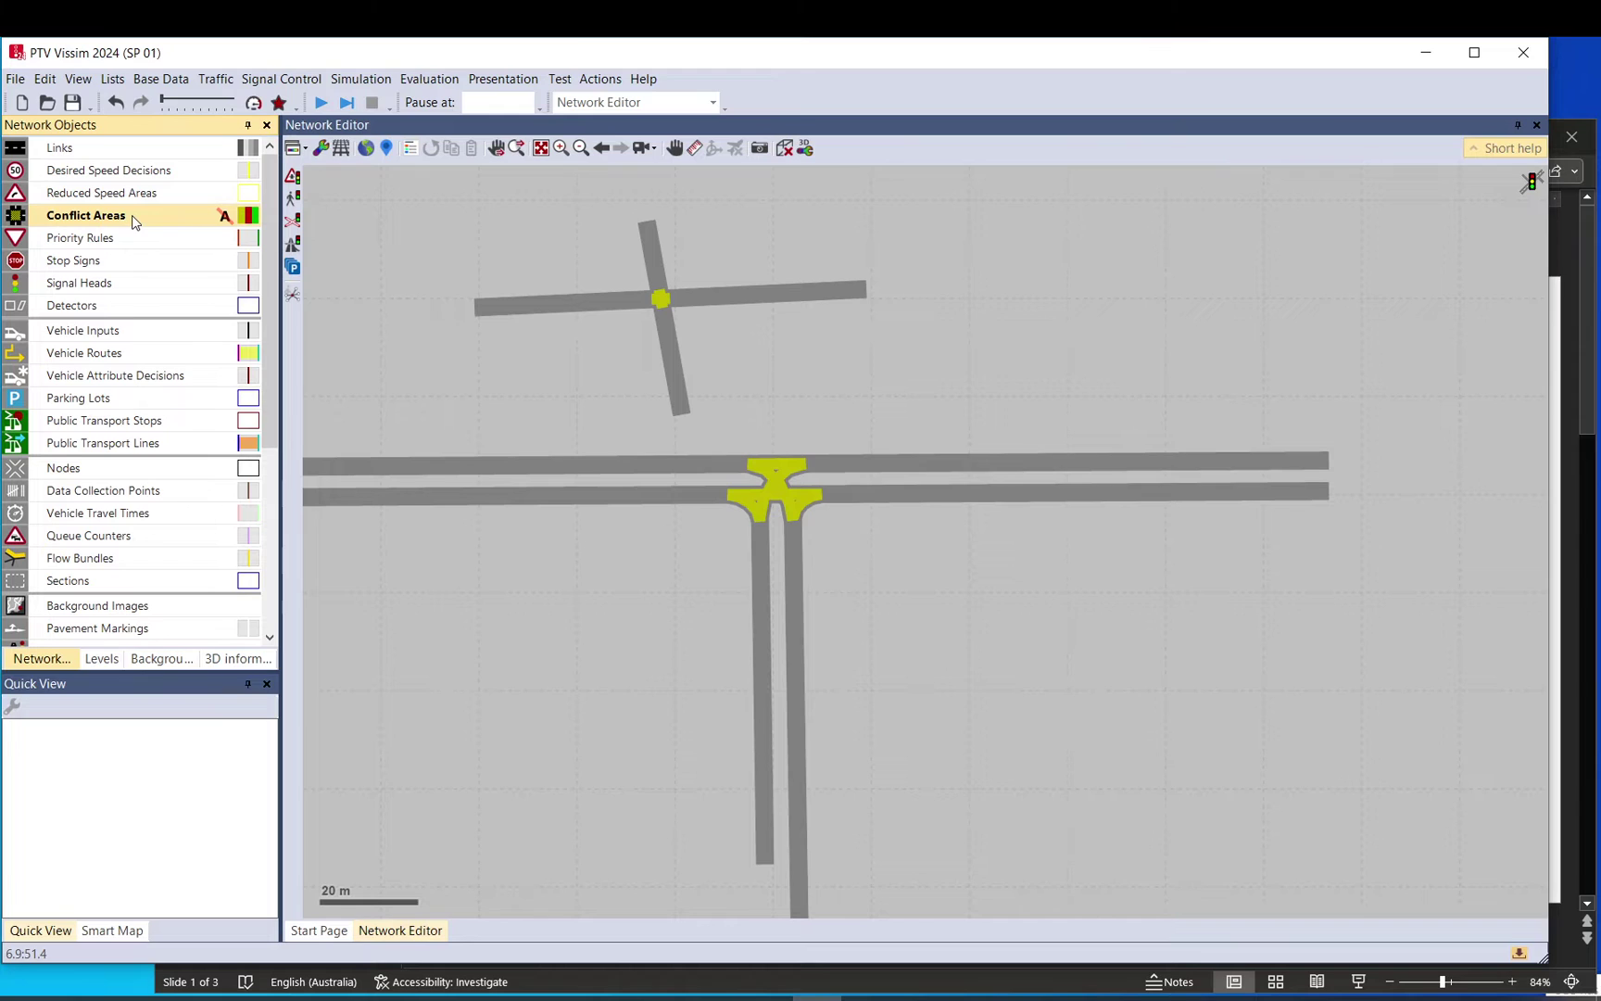
left_click(661, 301)
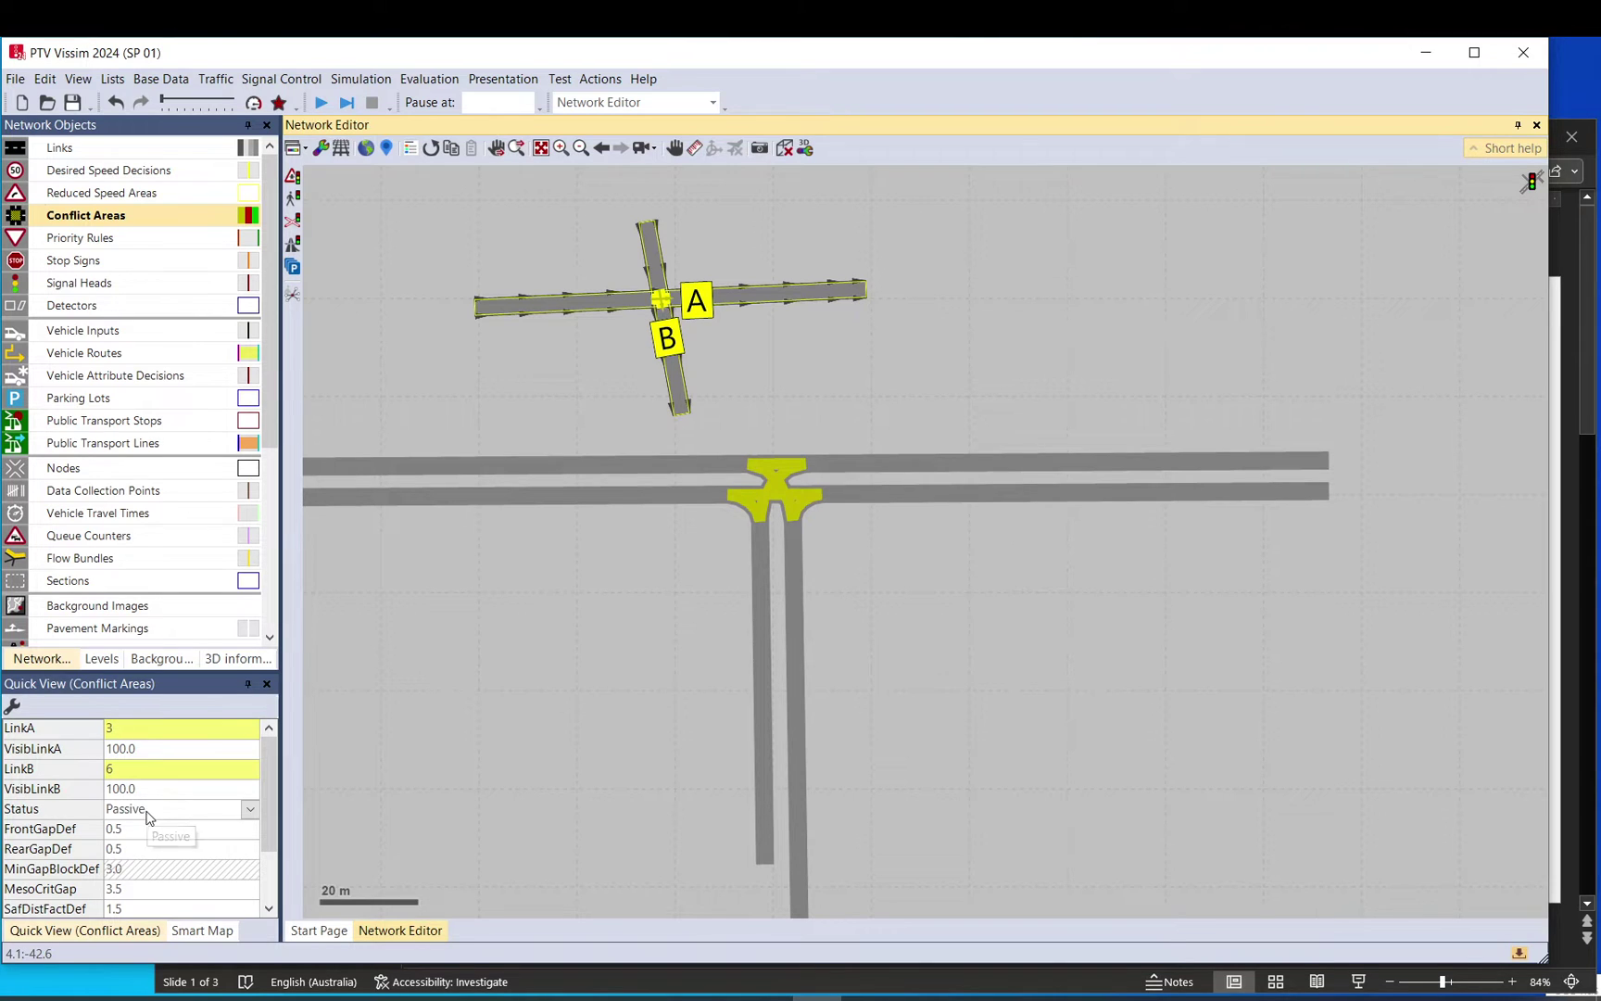
left_click(567, 375)
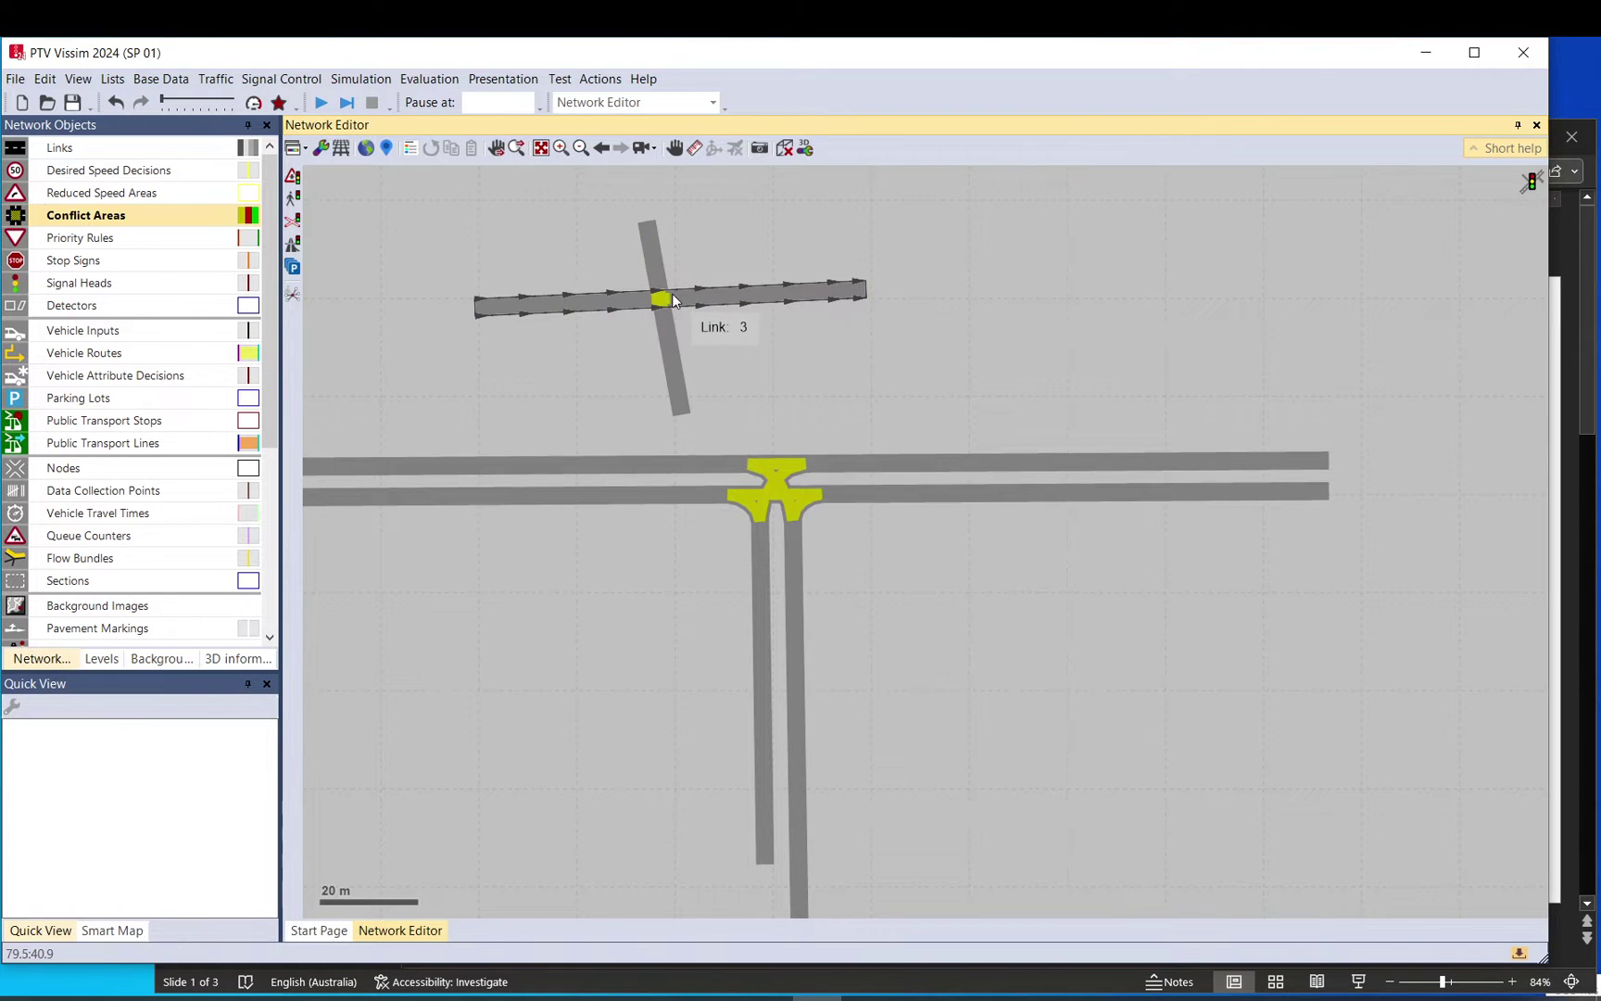
scroll(654, 301, "up", 2)
scroll(654, 302, "up", 1)
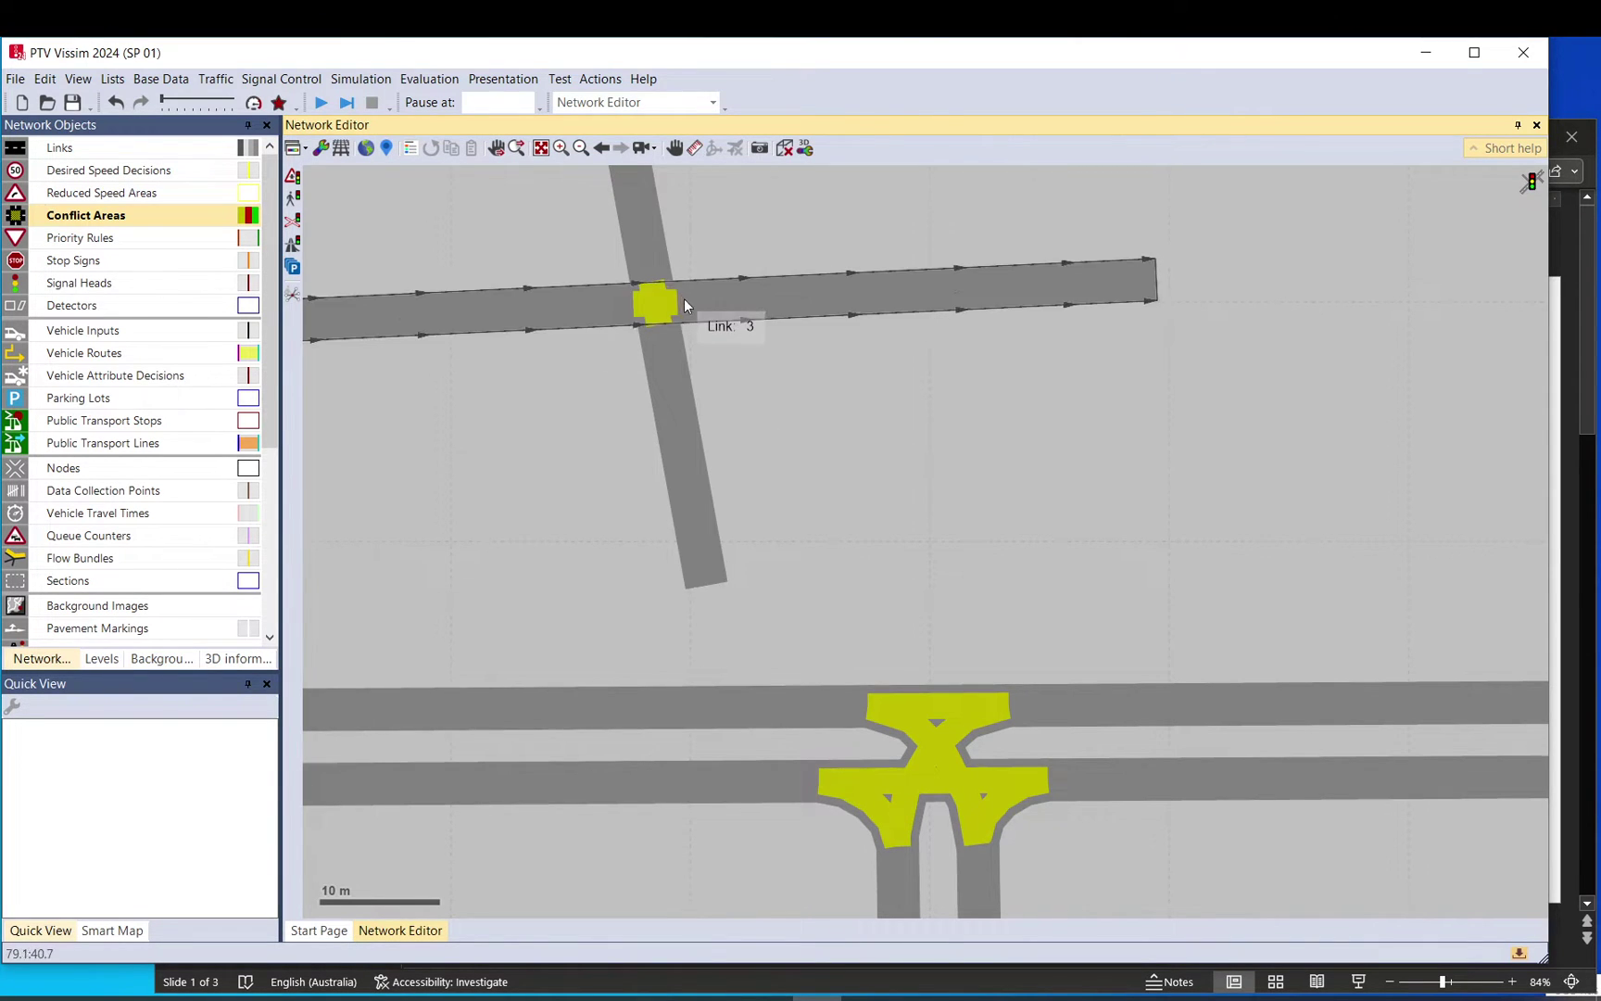
scroll(686, 301, "down", 1)
scroll(692, 313, "down", 1)
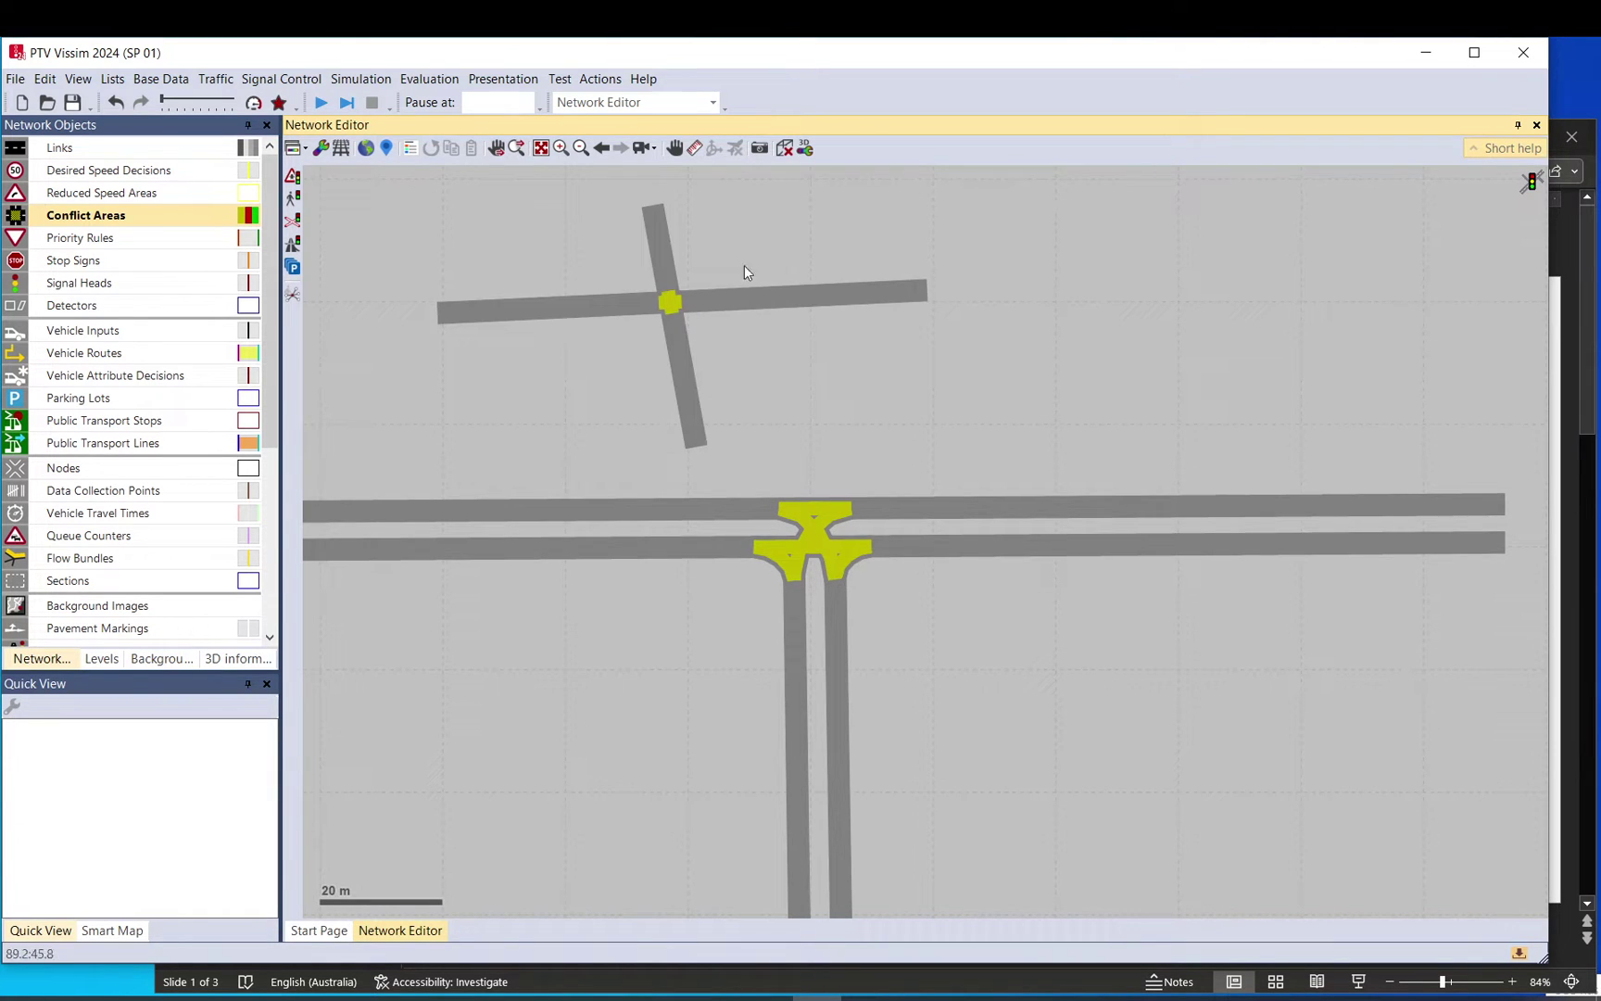
Select conflict area 17 and cycle its right of way between links A and B
left_click(671, 305)
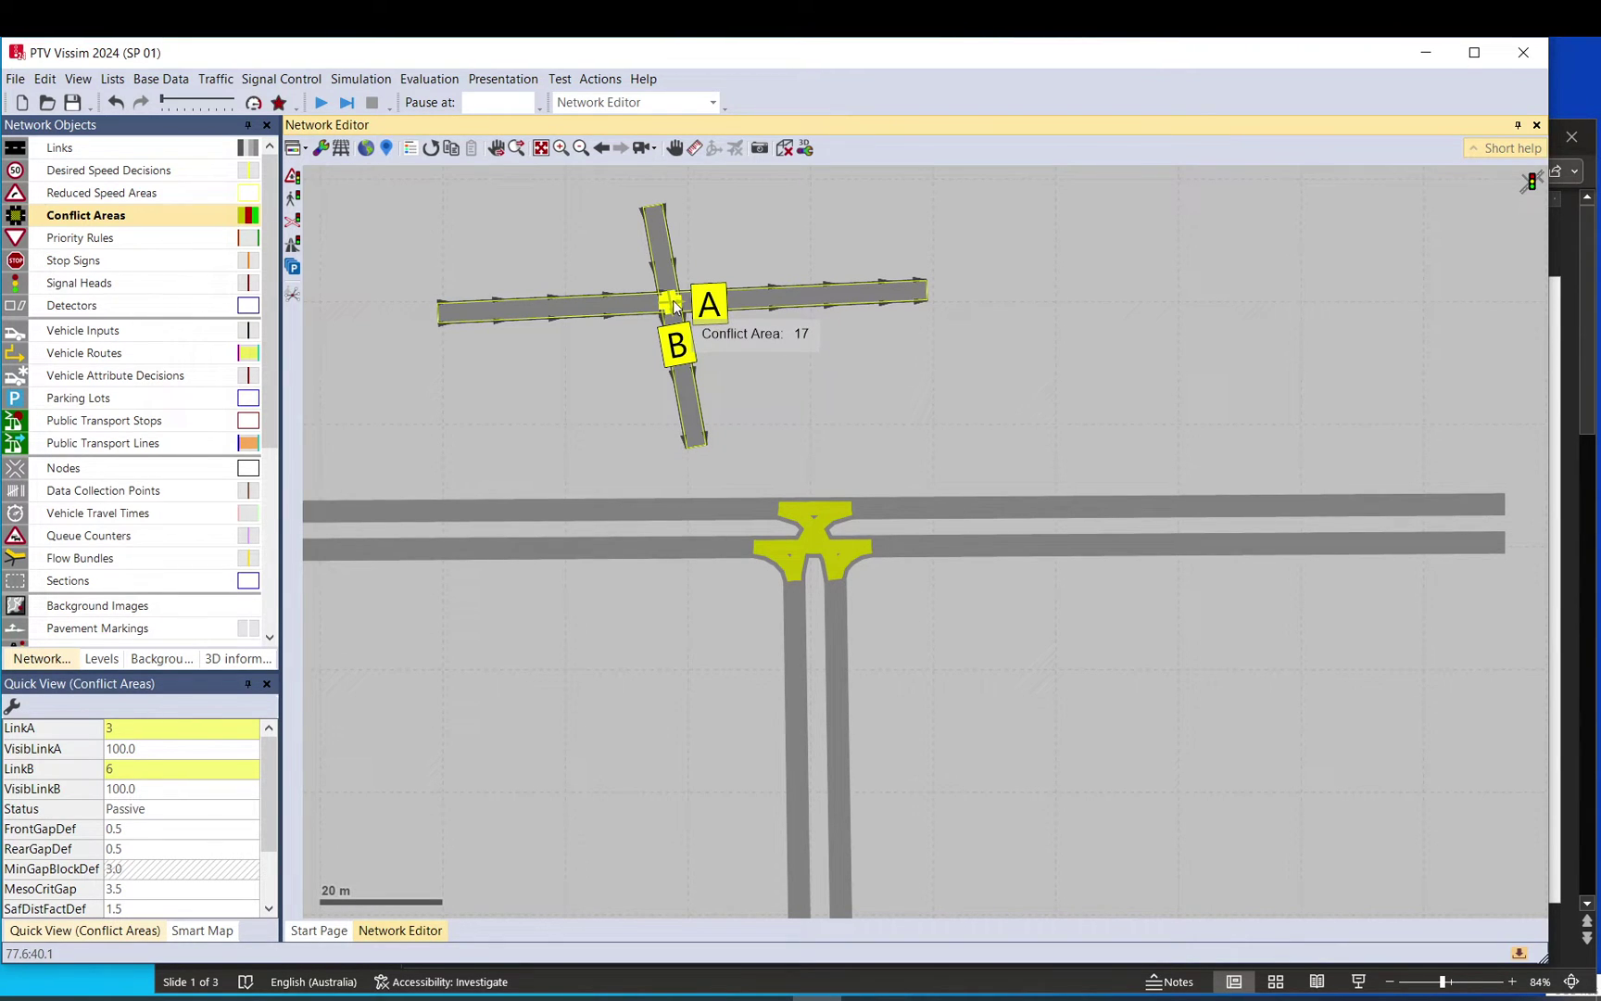
left_click(672, 300)
left_click(672, 301)
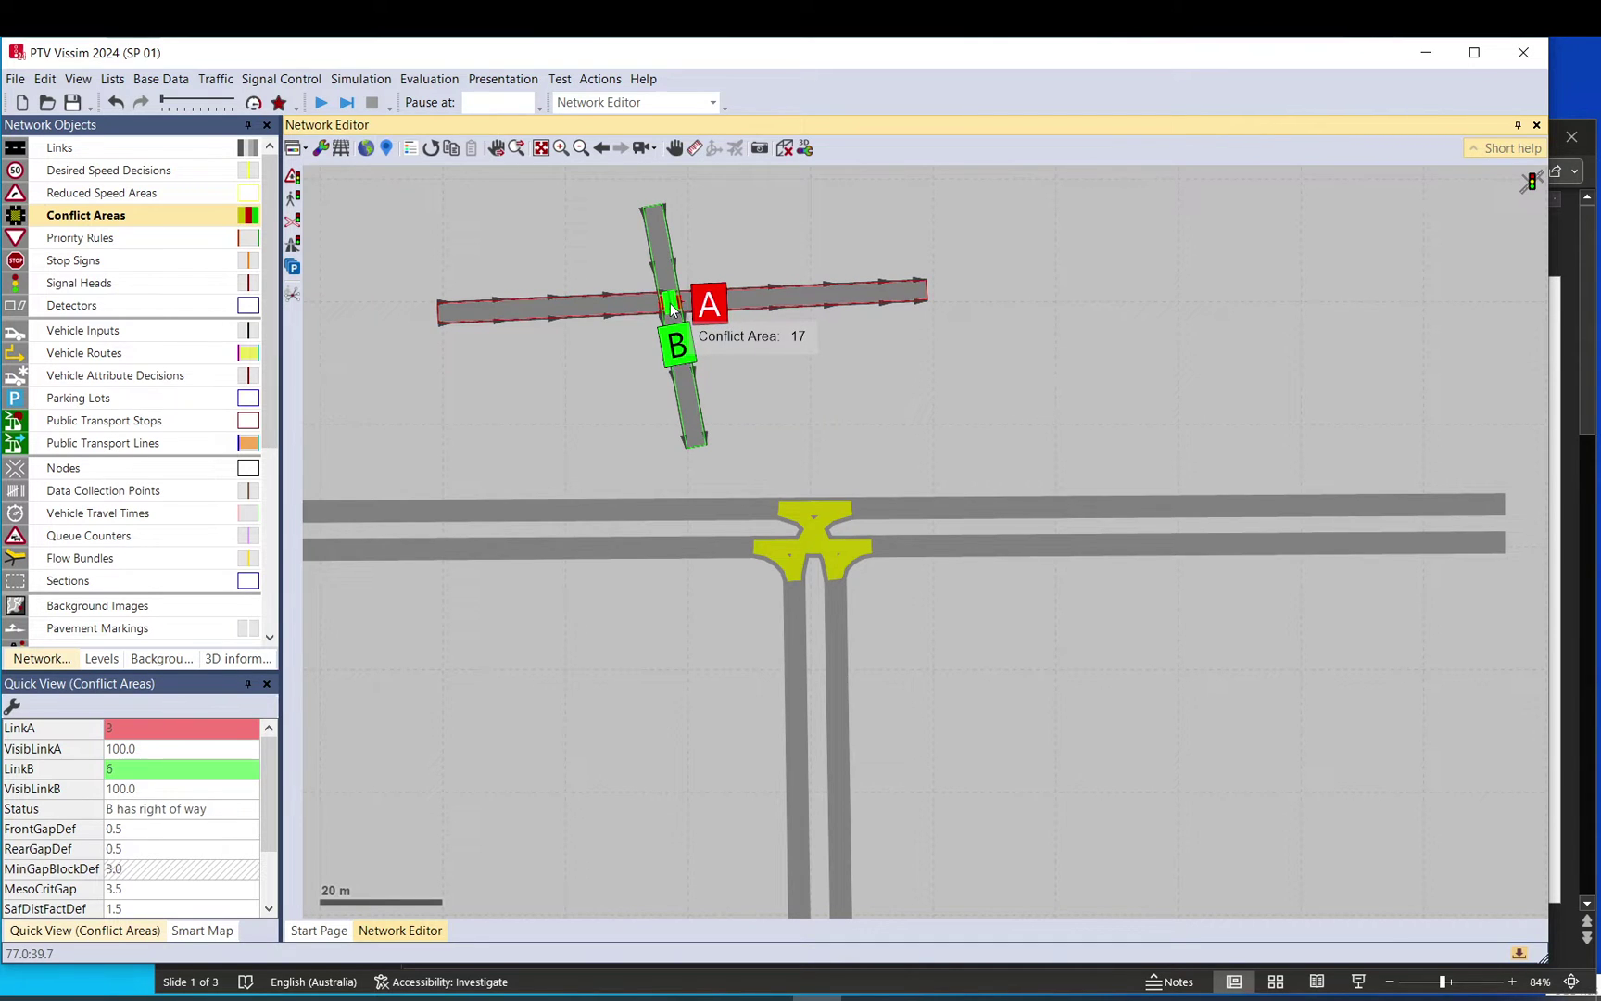
left_click(671, 303)
left_click(670, 303)
left_click(671, 303)
left_click(671, 303)
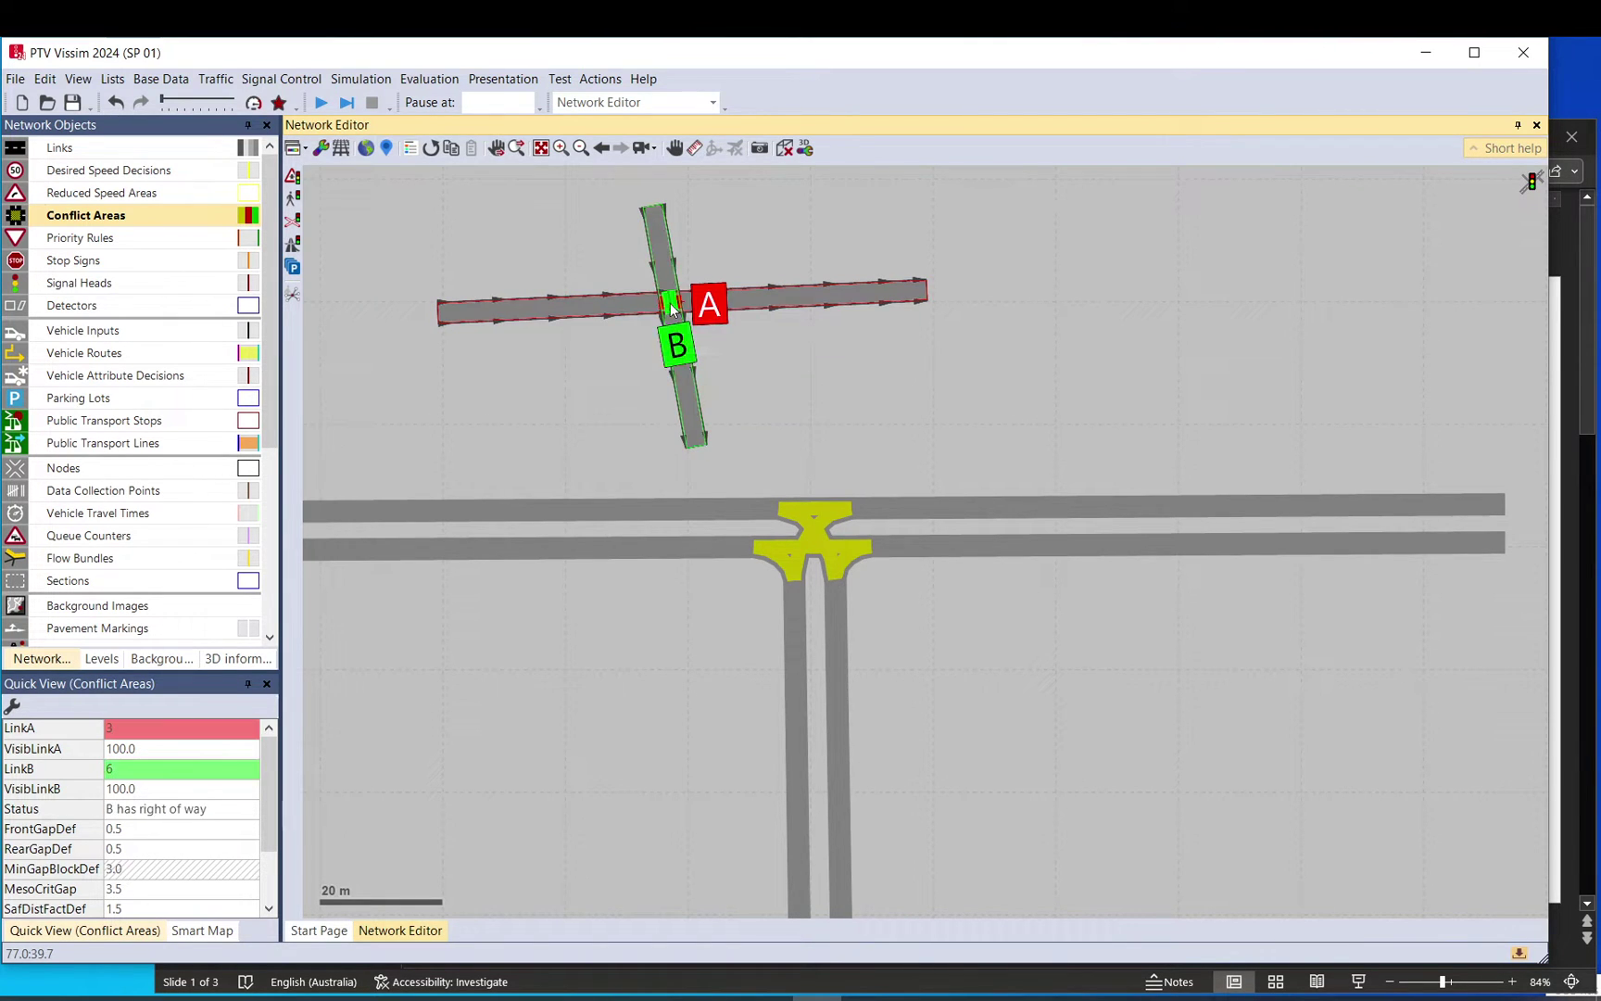
left_click(671, 303)
left_click(671, 303)
left_click(671, 303)
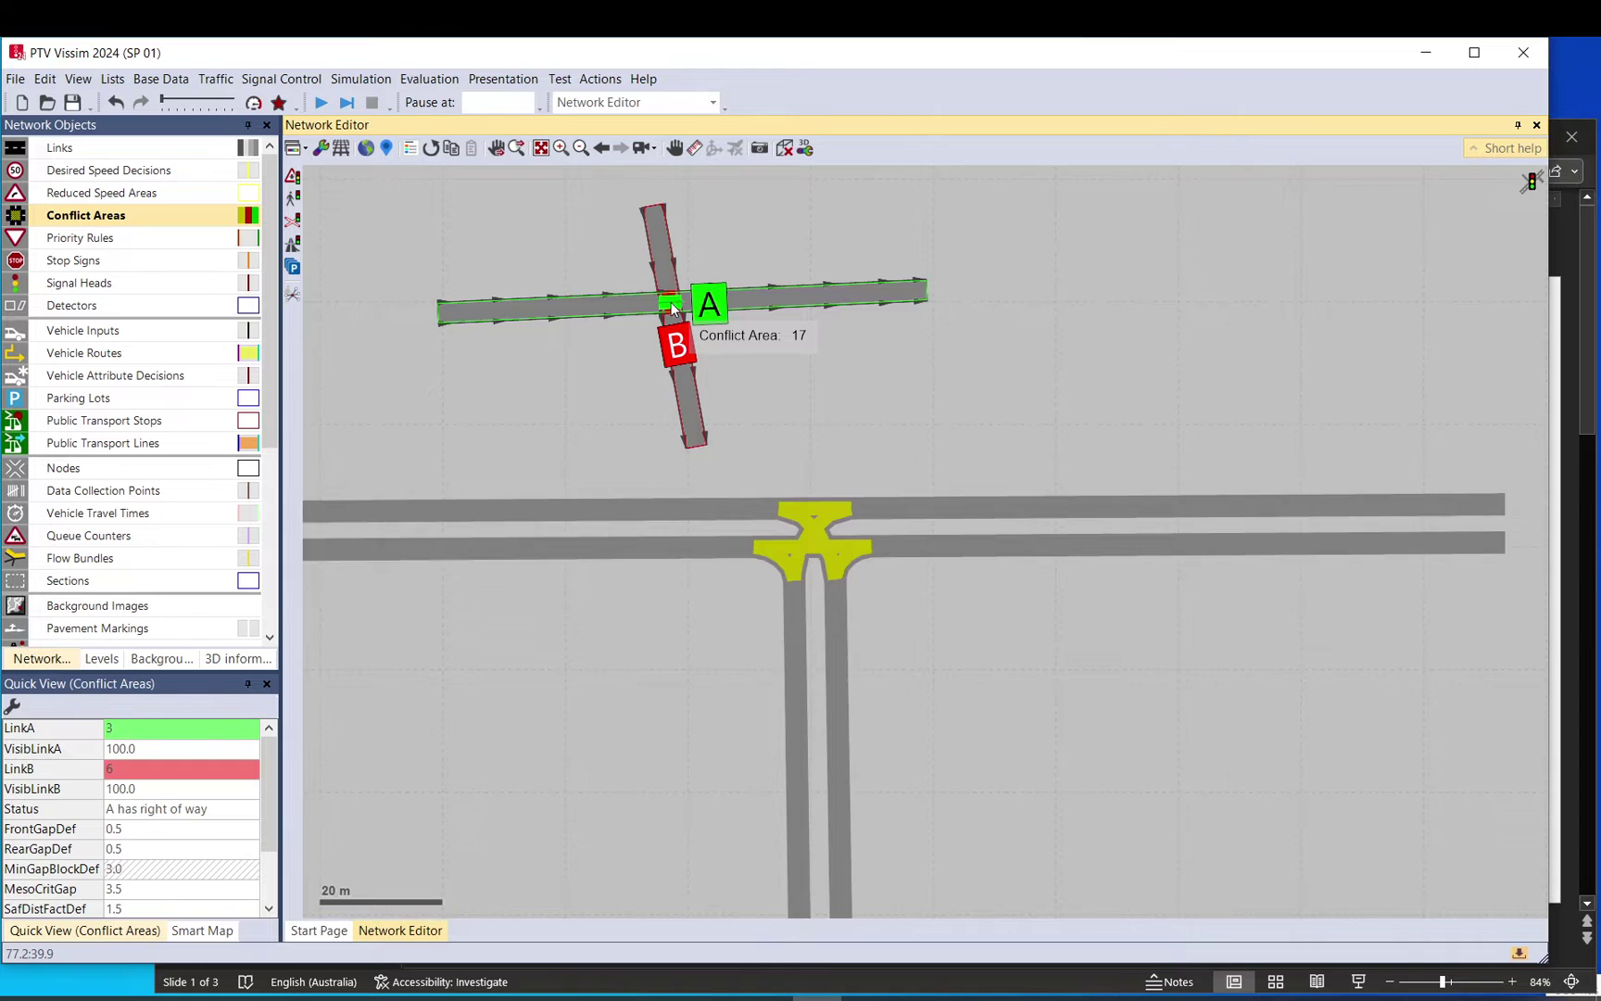
scroll(671, 301, "up", 3)
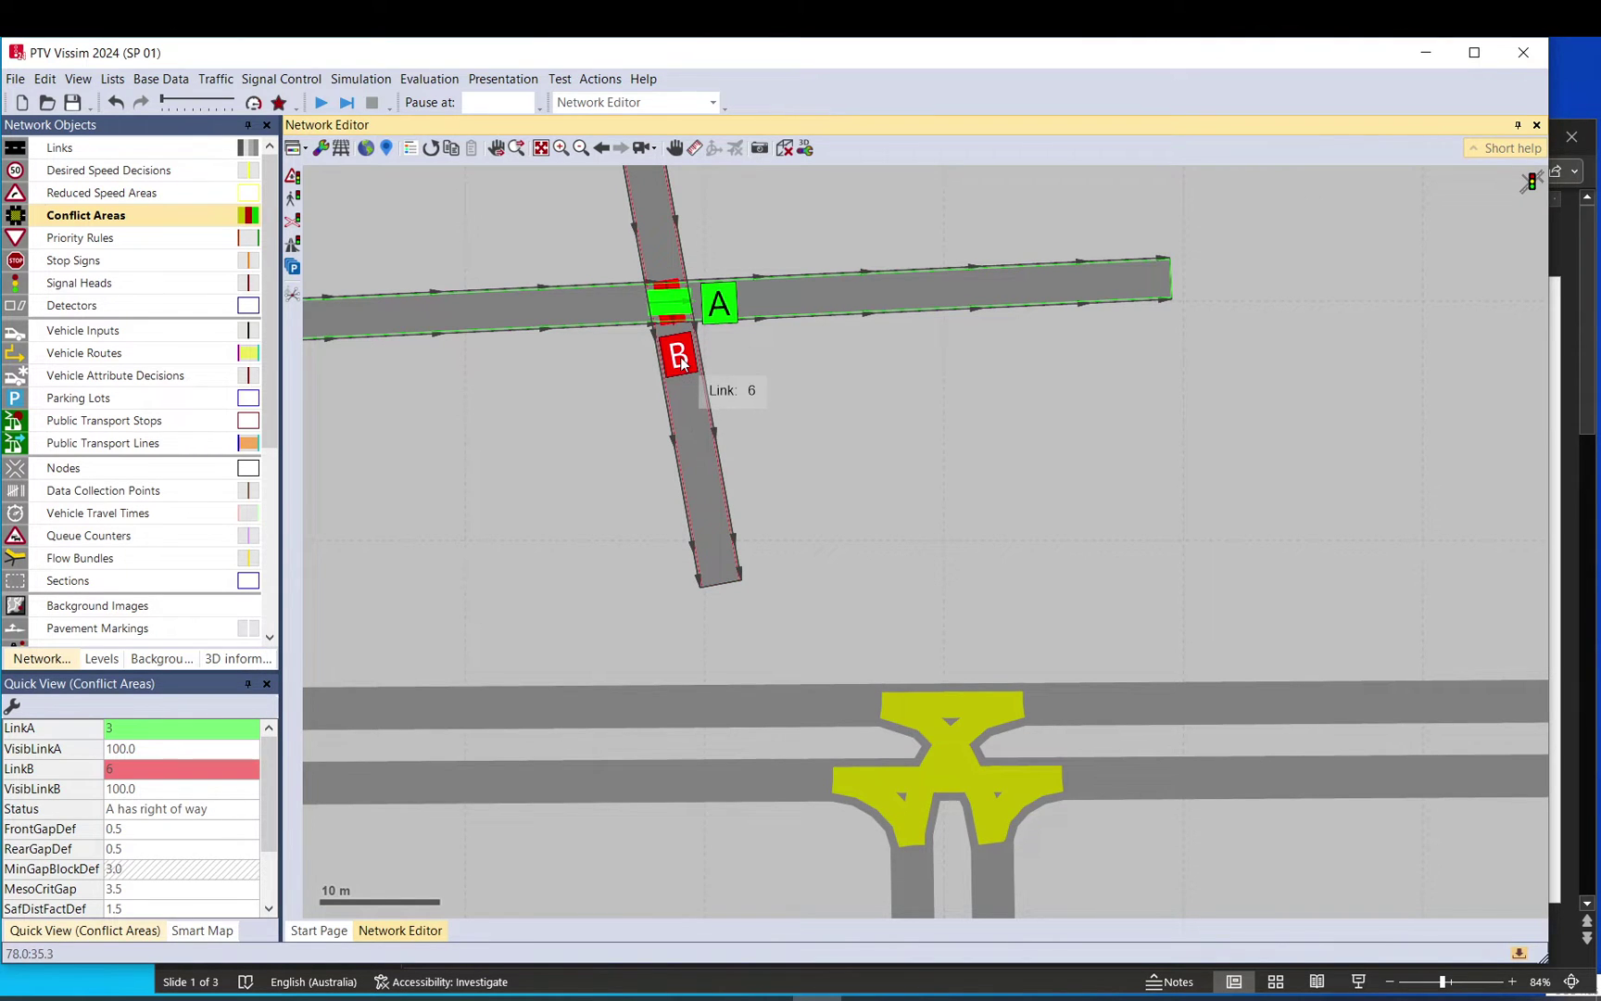
Set conflict area 17 to Undetermined, then recentre on the crossing and check link 6
left_click(671, 309)
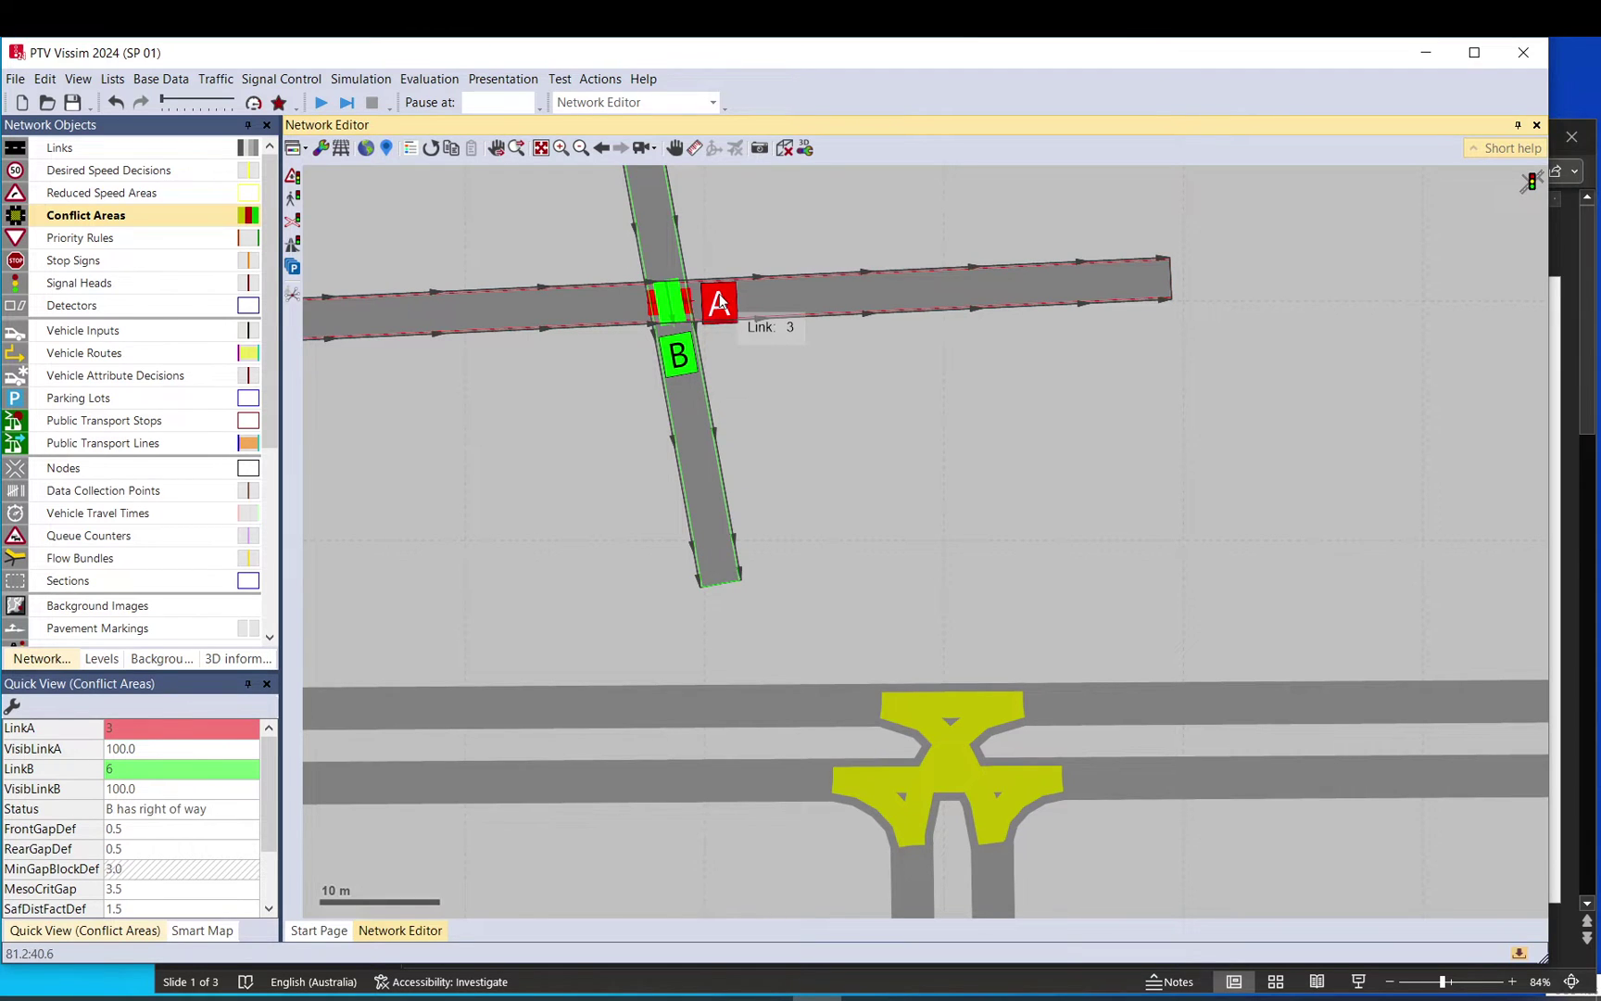
left_click(664, 306)
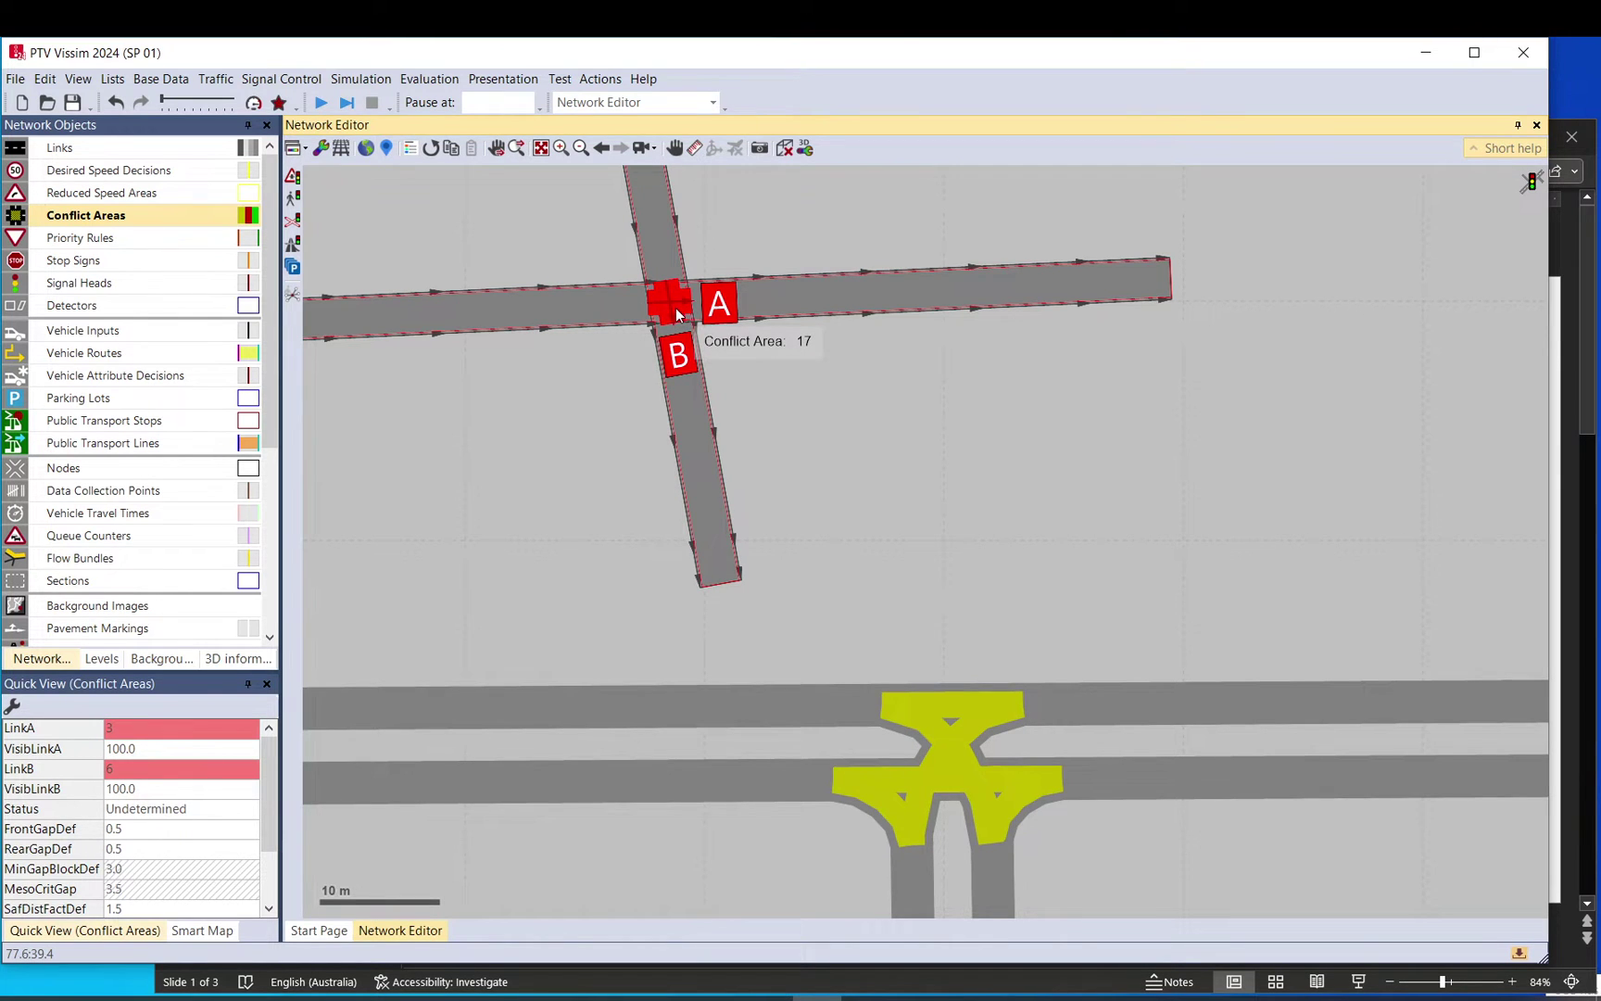
scroll(682, 314, "down", 1)
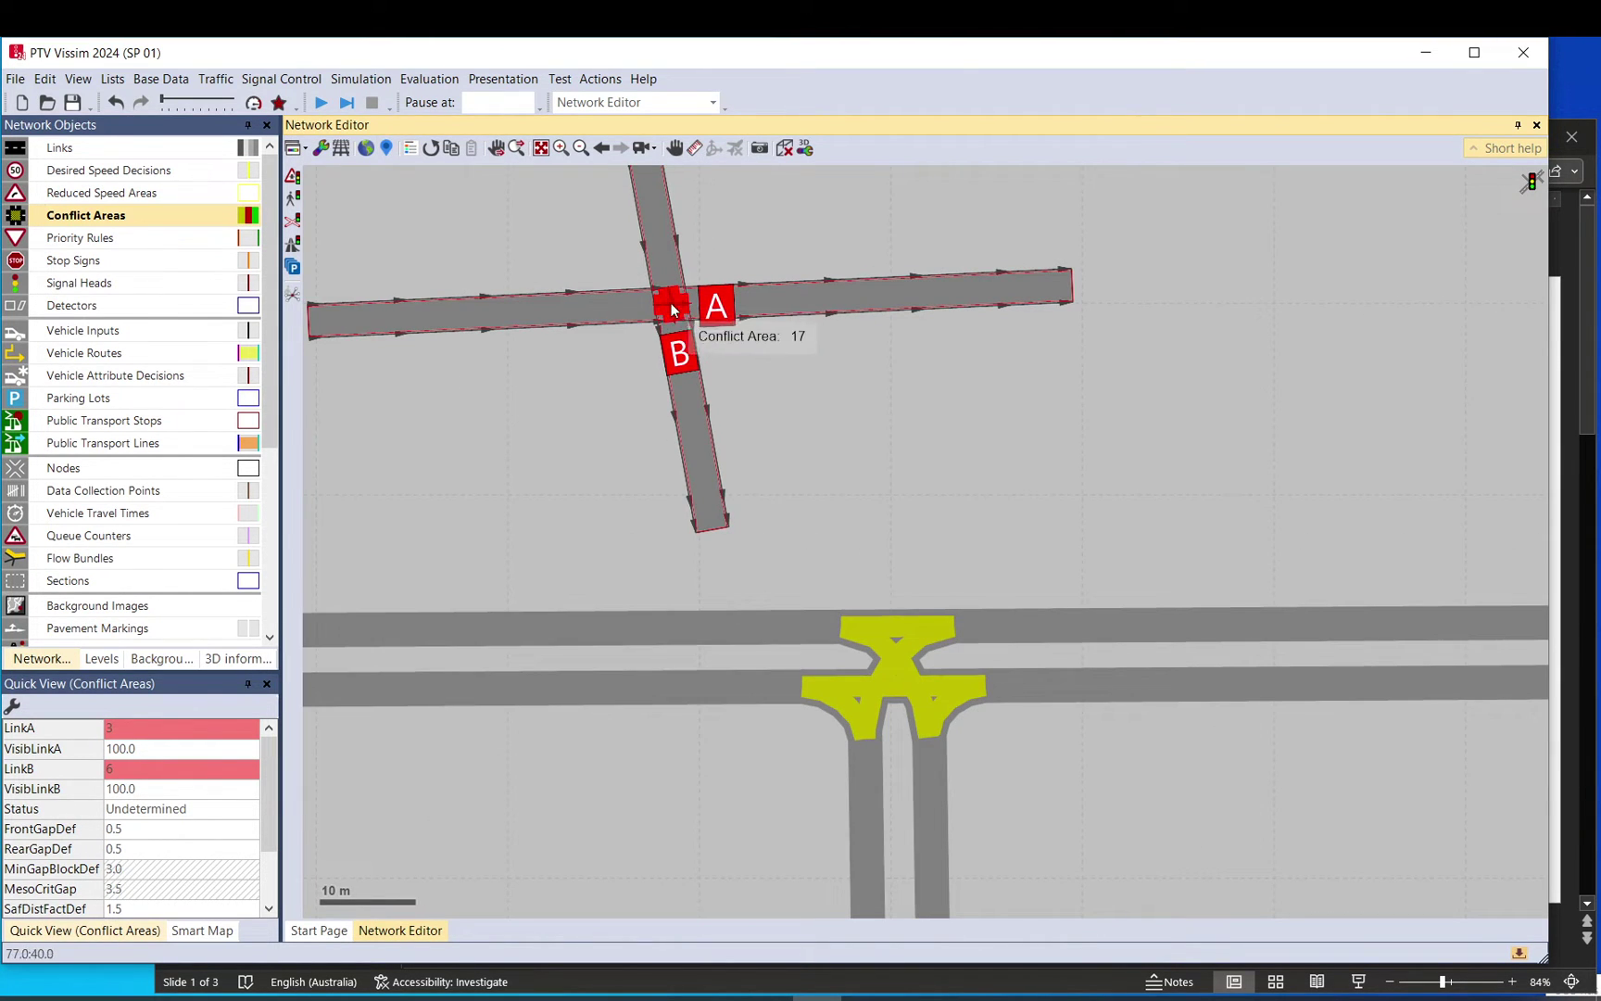
left_click_drag(625, 305, 771, 397)
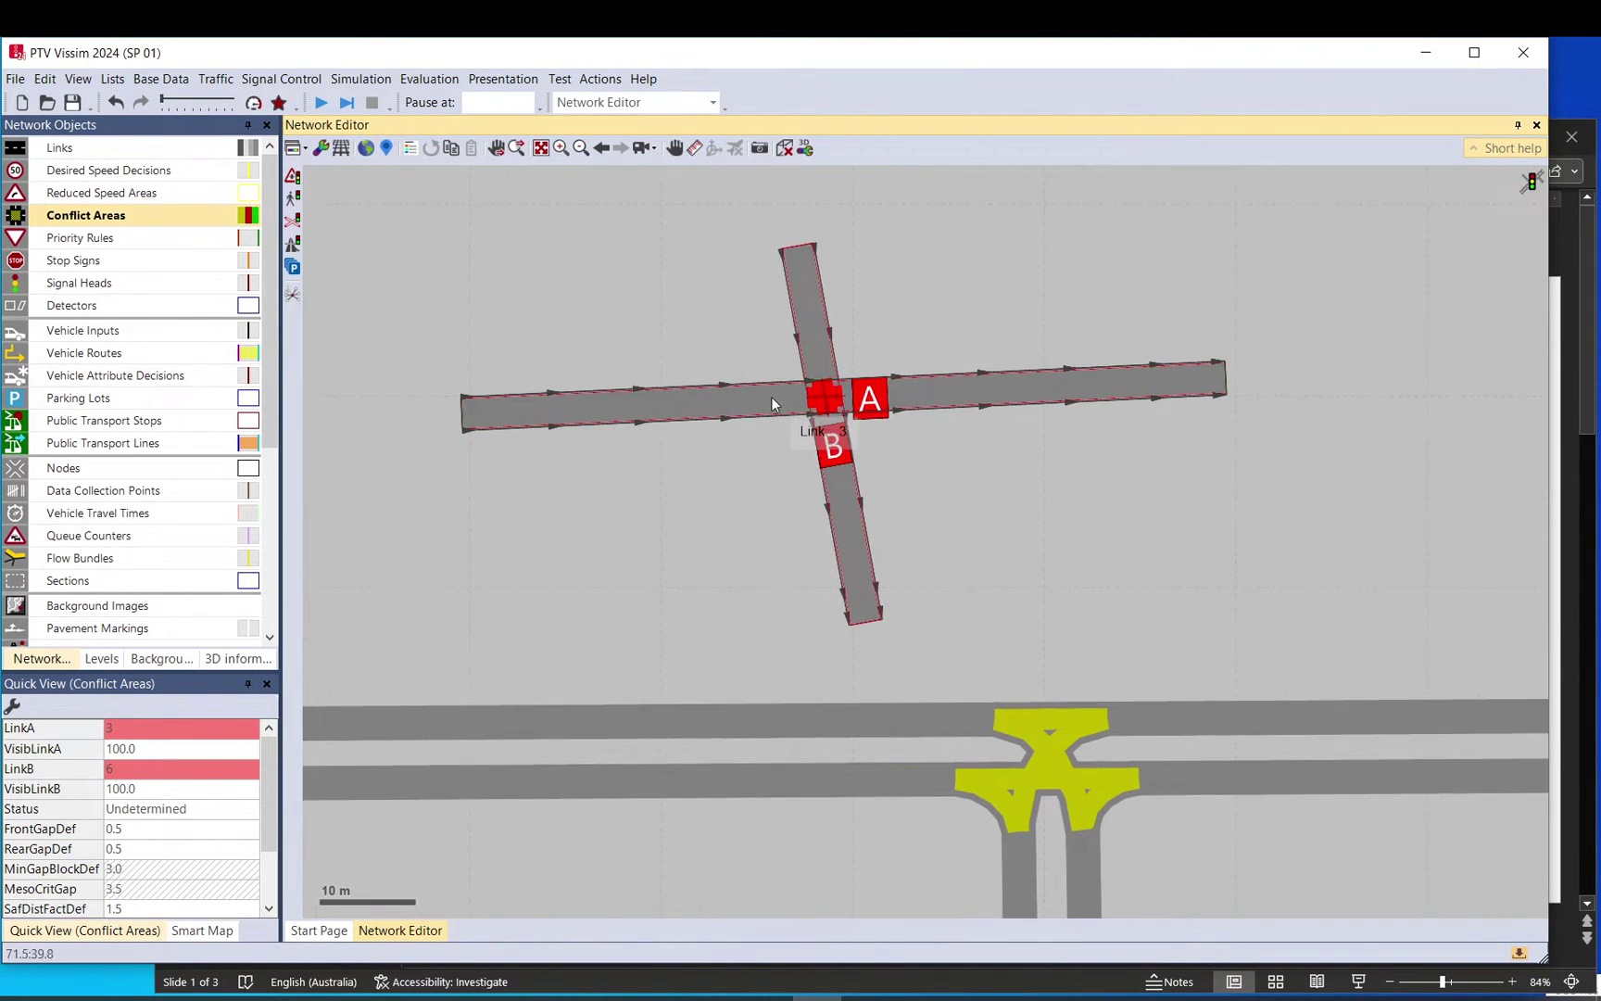
left_click(806, 319)
Pan to the upper crossing and give link A right of way at conflict area 17
left_click(746, 310)
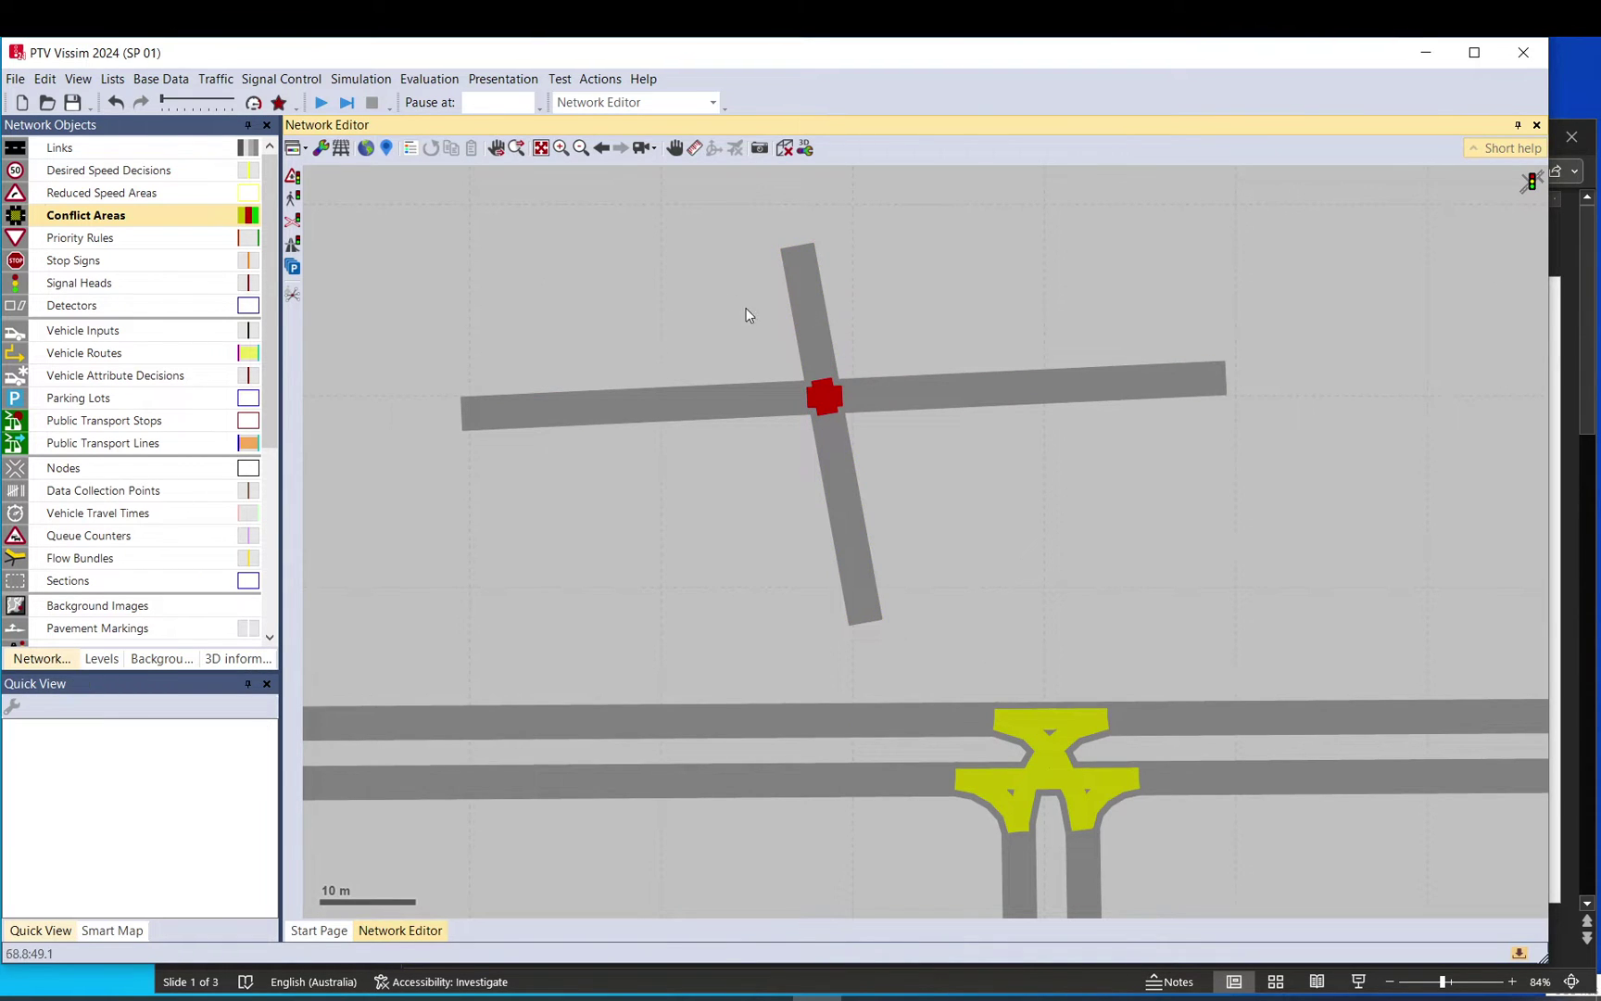
left_click(146, 151)
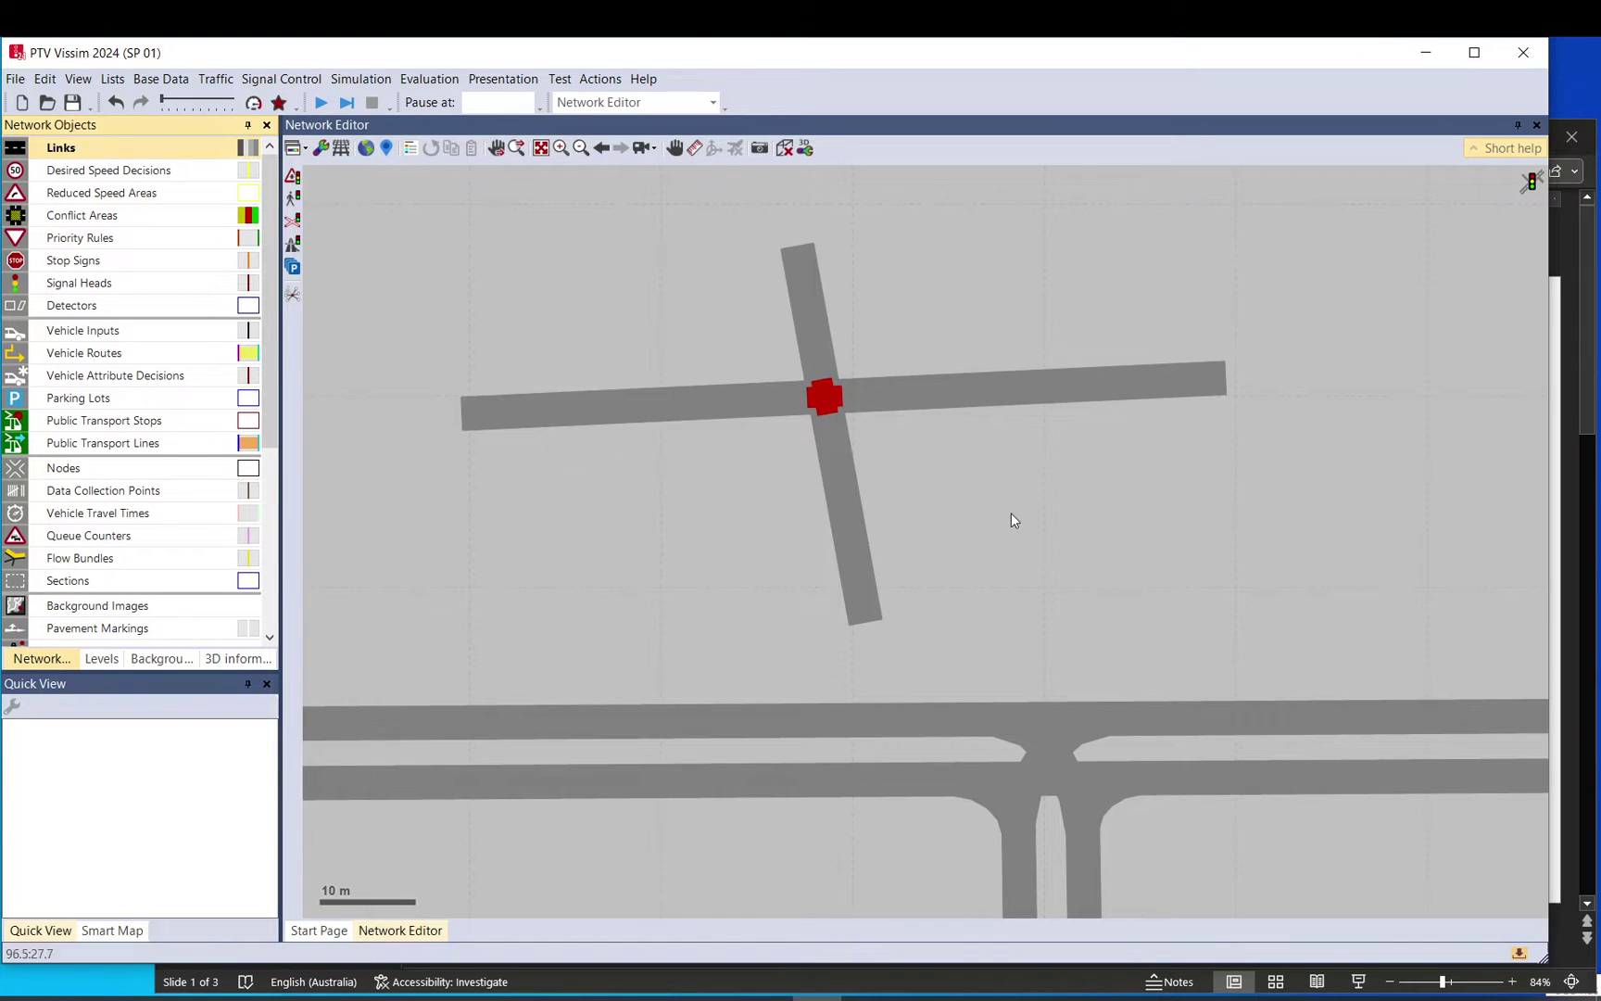
left_click_drag(986, 502, 851, 394)
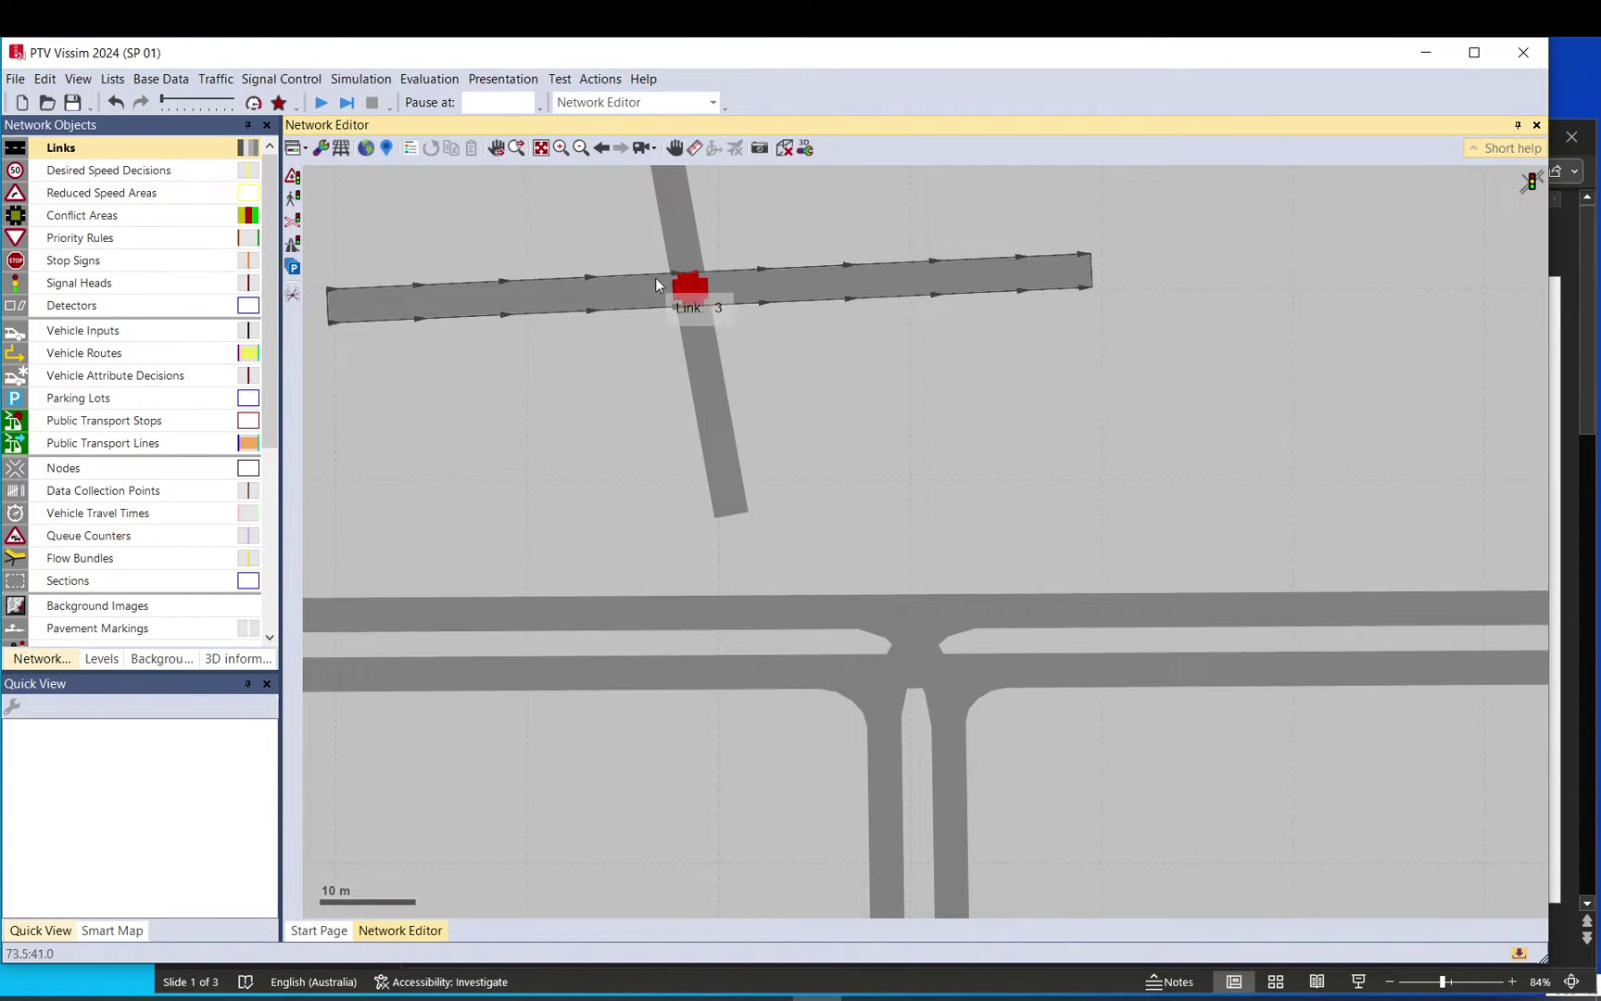
left_click_drag(854, 384, 695, 352)
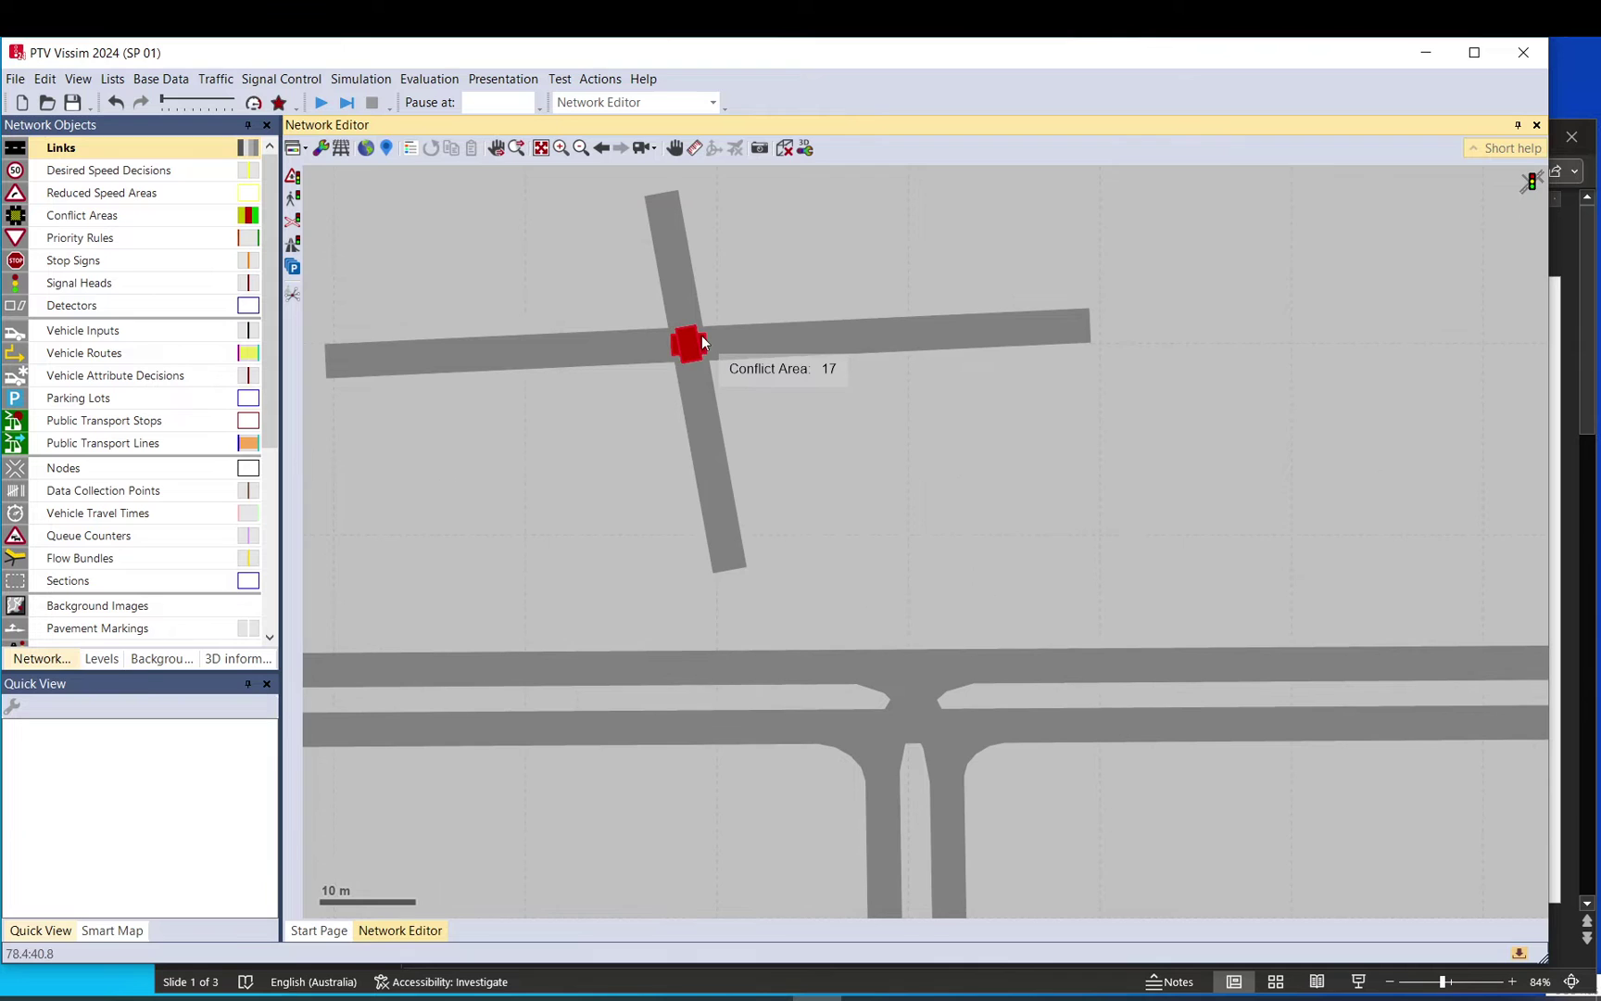
left_click(695, 353)
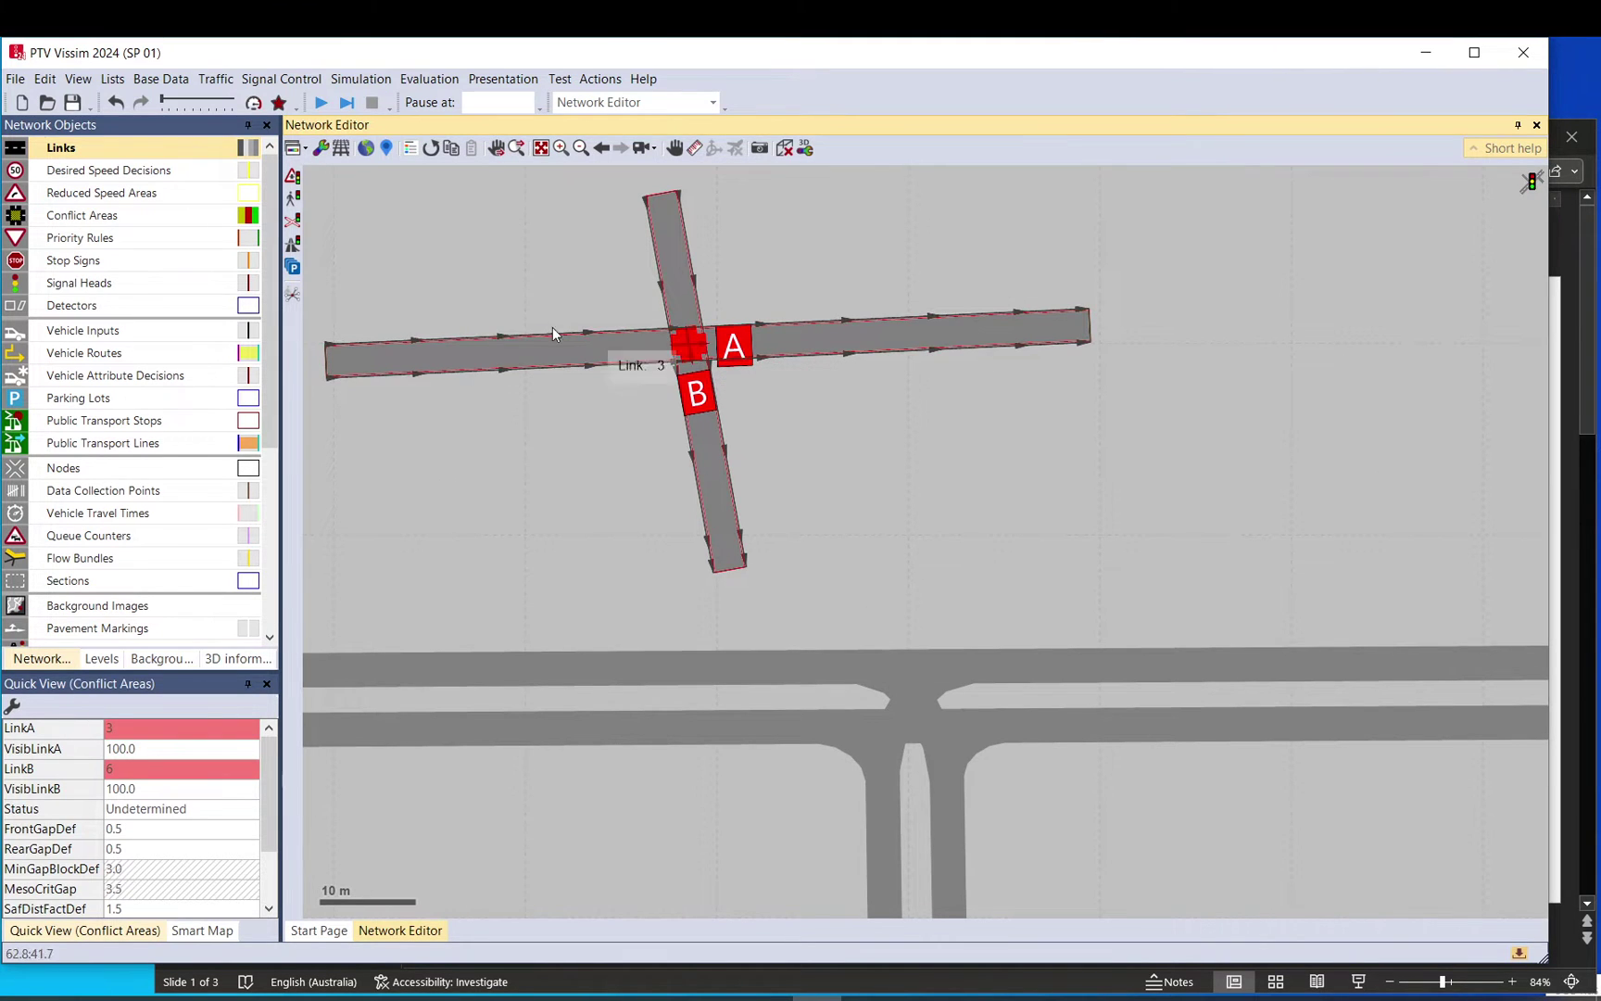
left_click(222, 215)
left_click(688, 348)
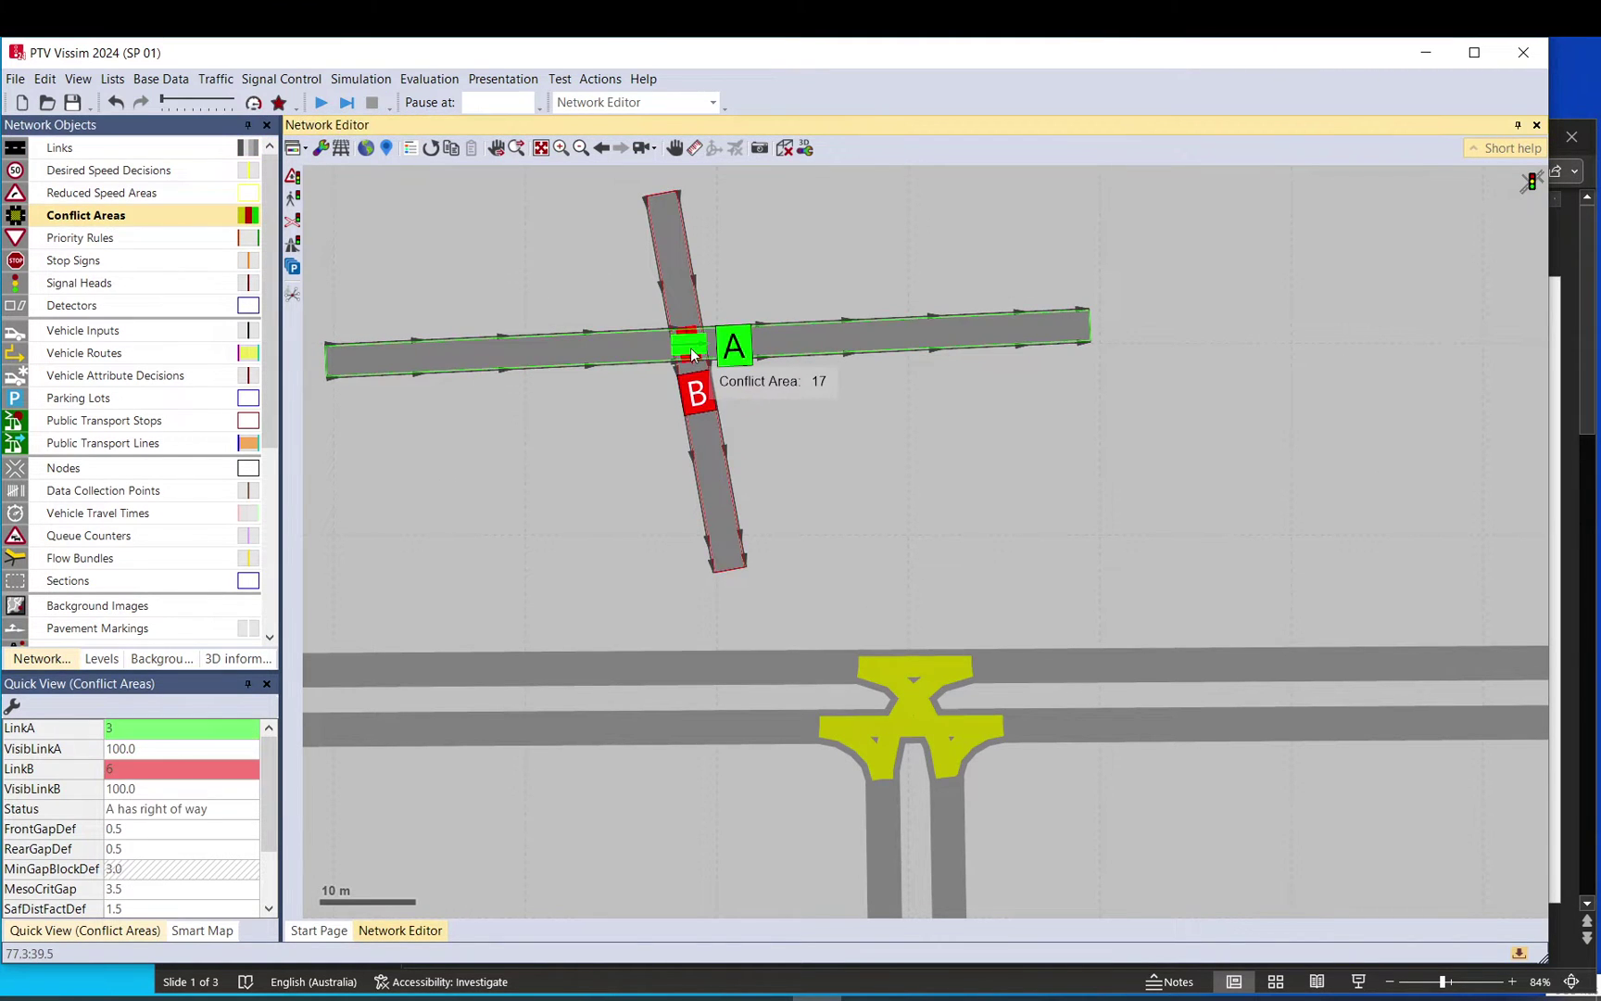
left_click(687, 348)
left_click(687, 347)
left_click(542, 267)
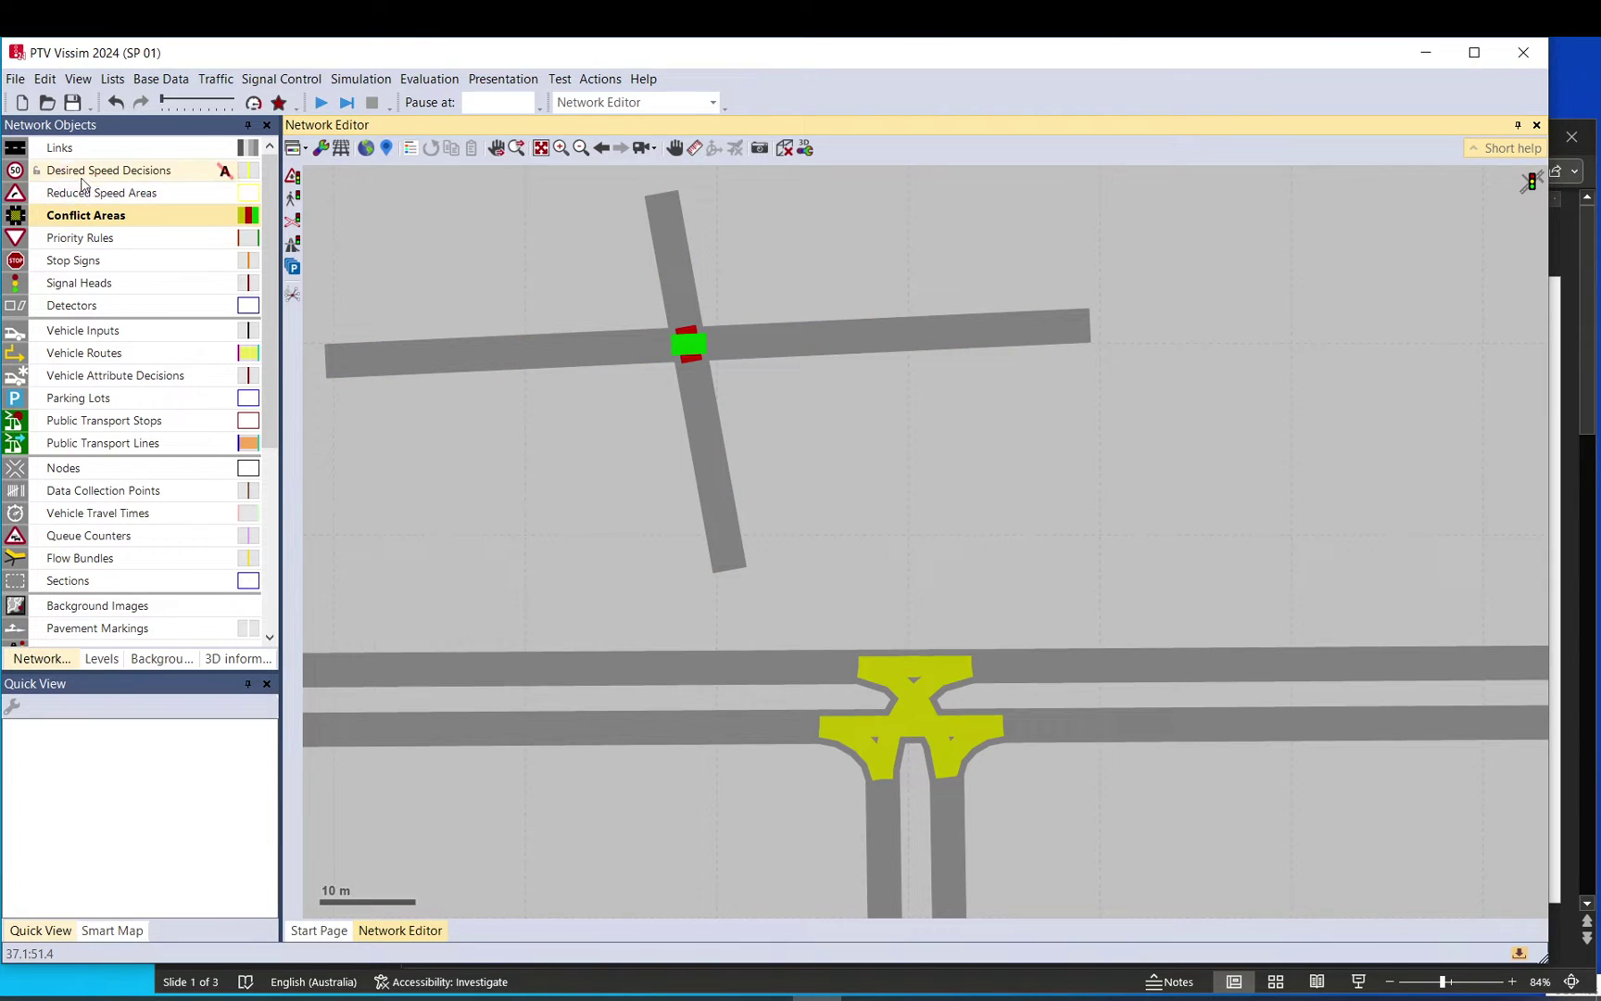
left_click(158, 149)
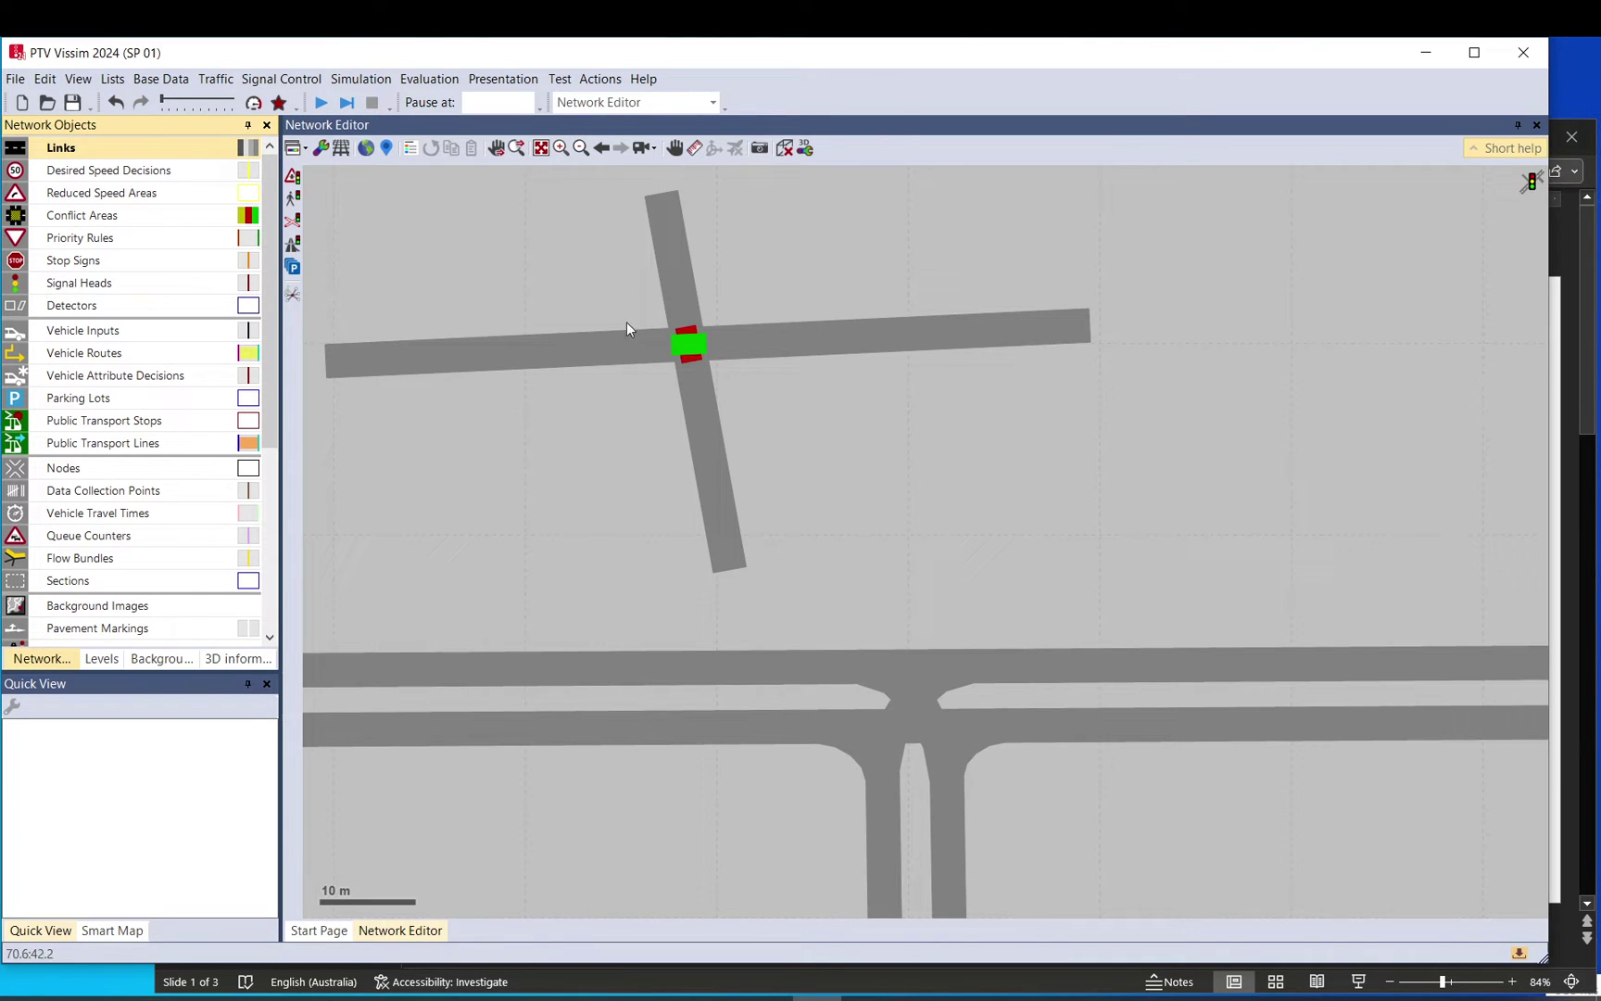
Toggle conflict area visibility off and on twice to refresh the network view
left_click(16, 216)
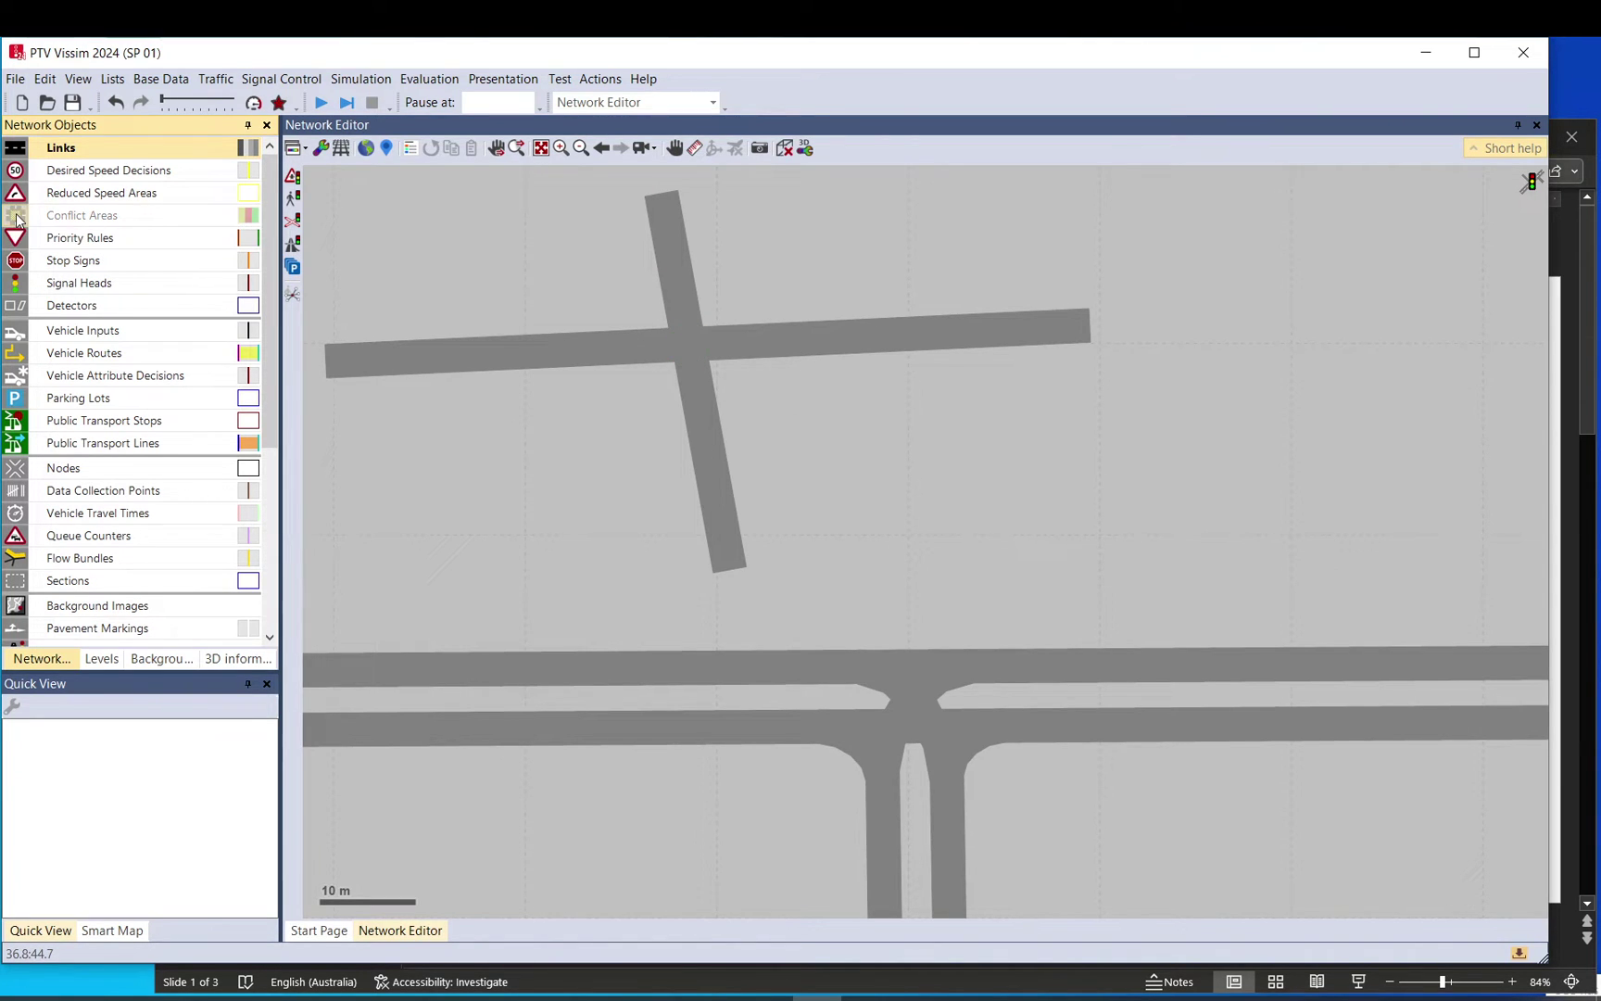
left_click(16, 216)
left_click(16, 216)
left_click(16, 216)
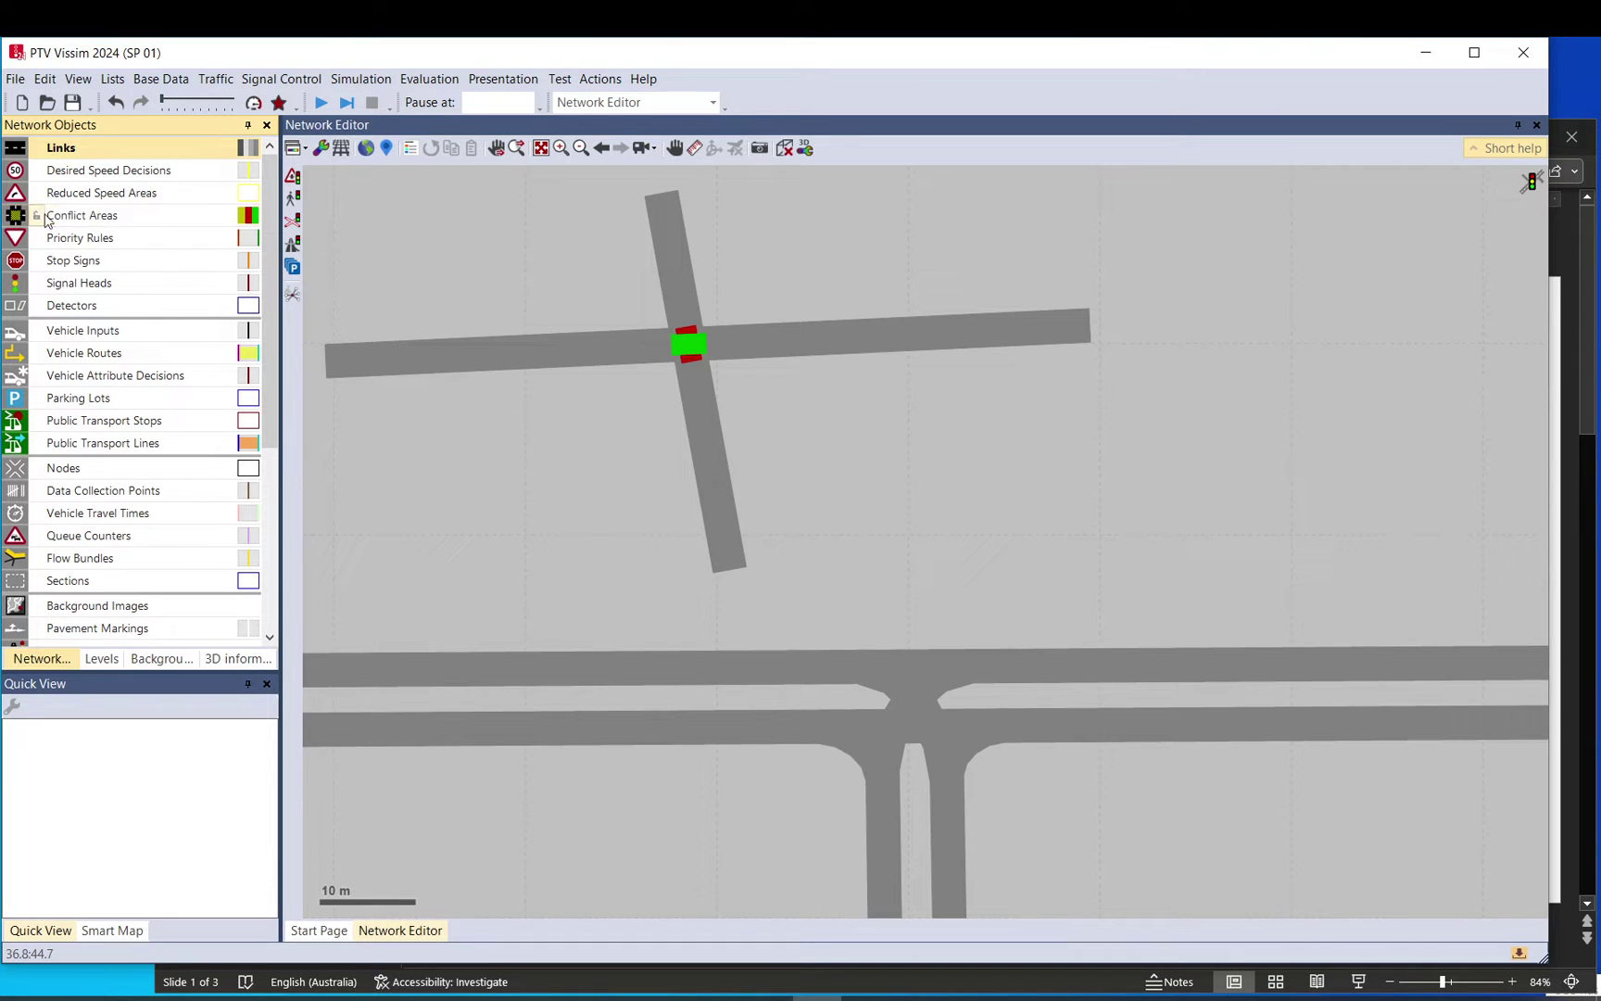
Check links 4, 1, 5 and 2, then give link 4 right of way at conflict area 14
left_click(154, 220)
left_click_drag(903, 428, 784, 351)
left_click(564, 361)
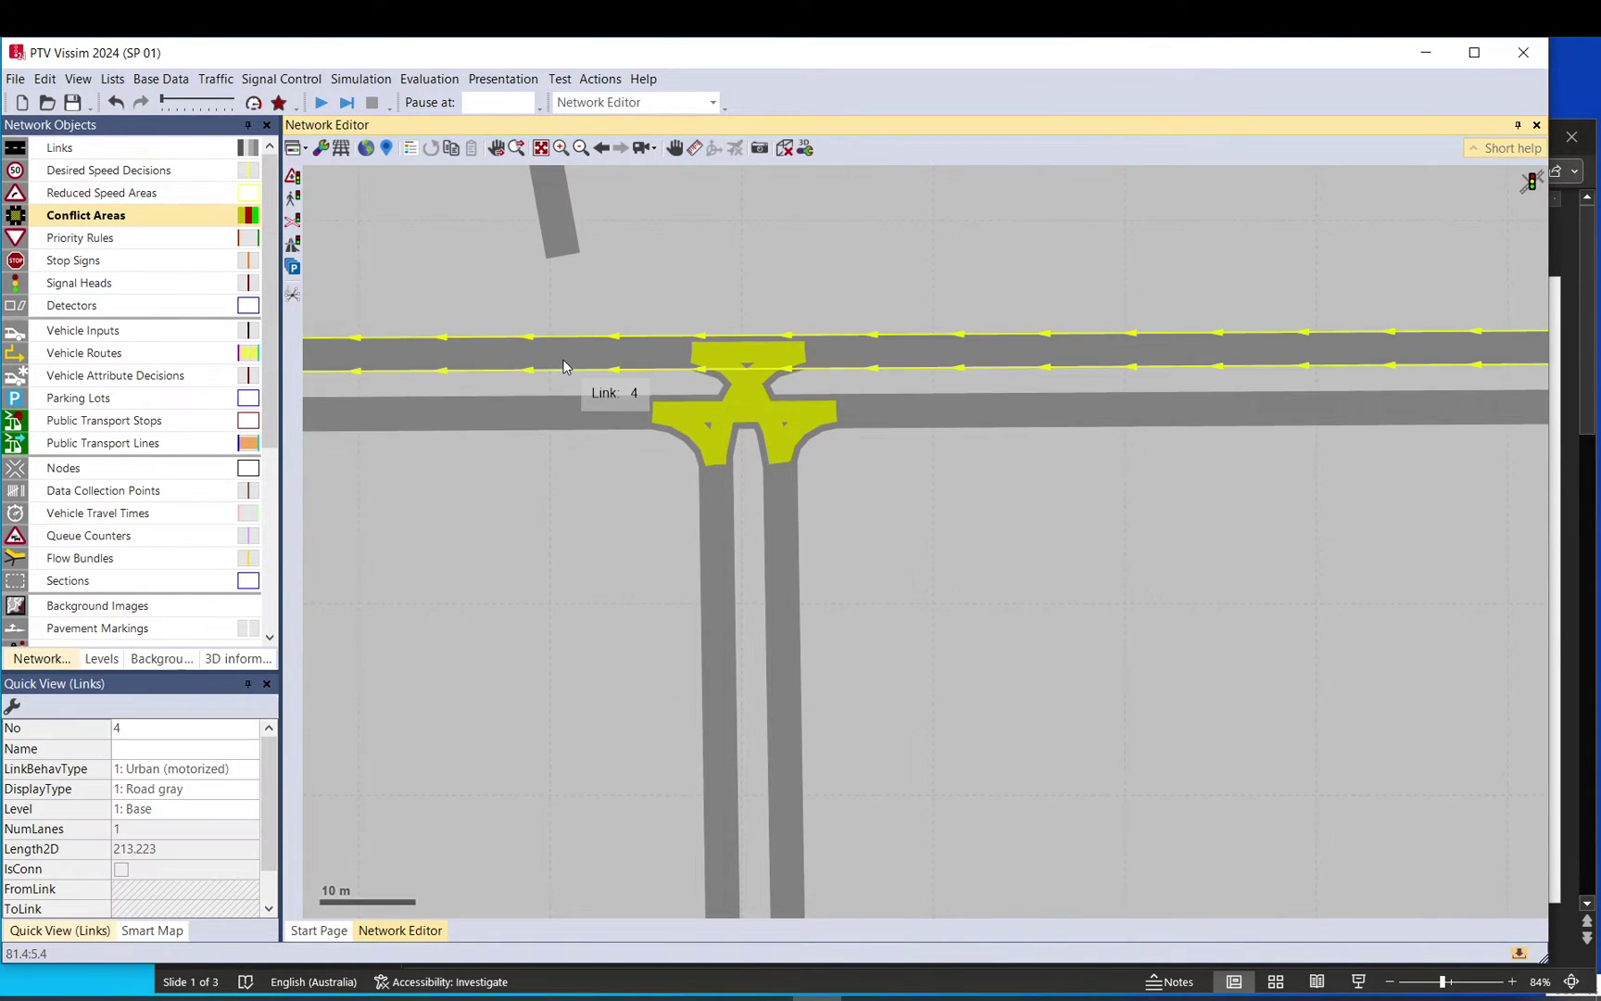
left_click(564, 425)
left_click(732, 537)
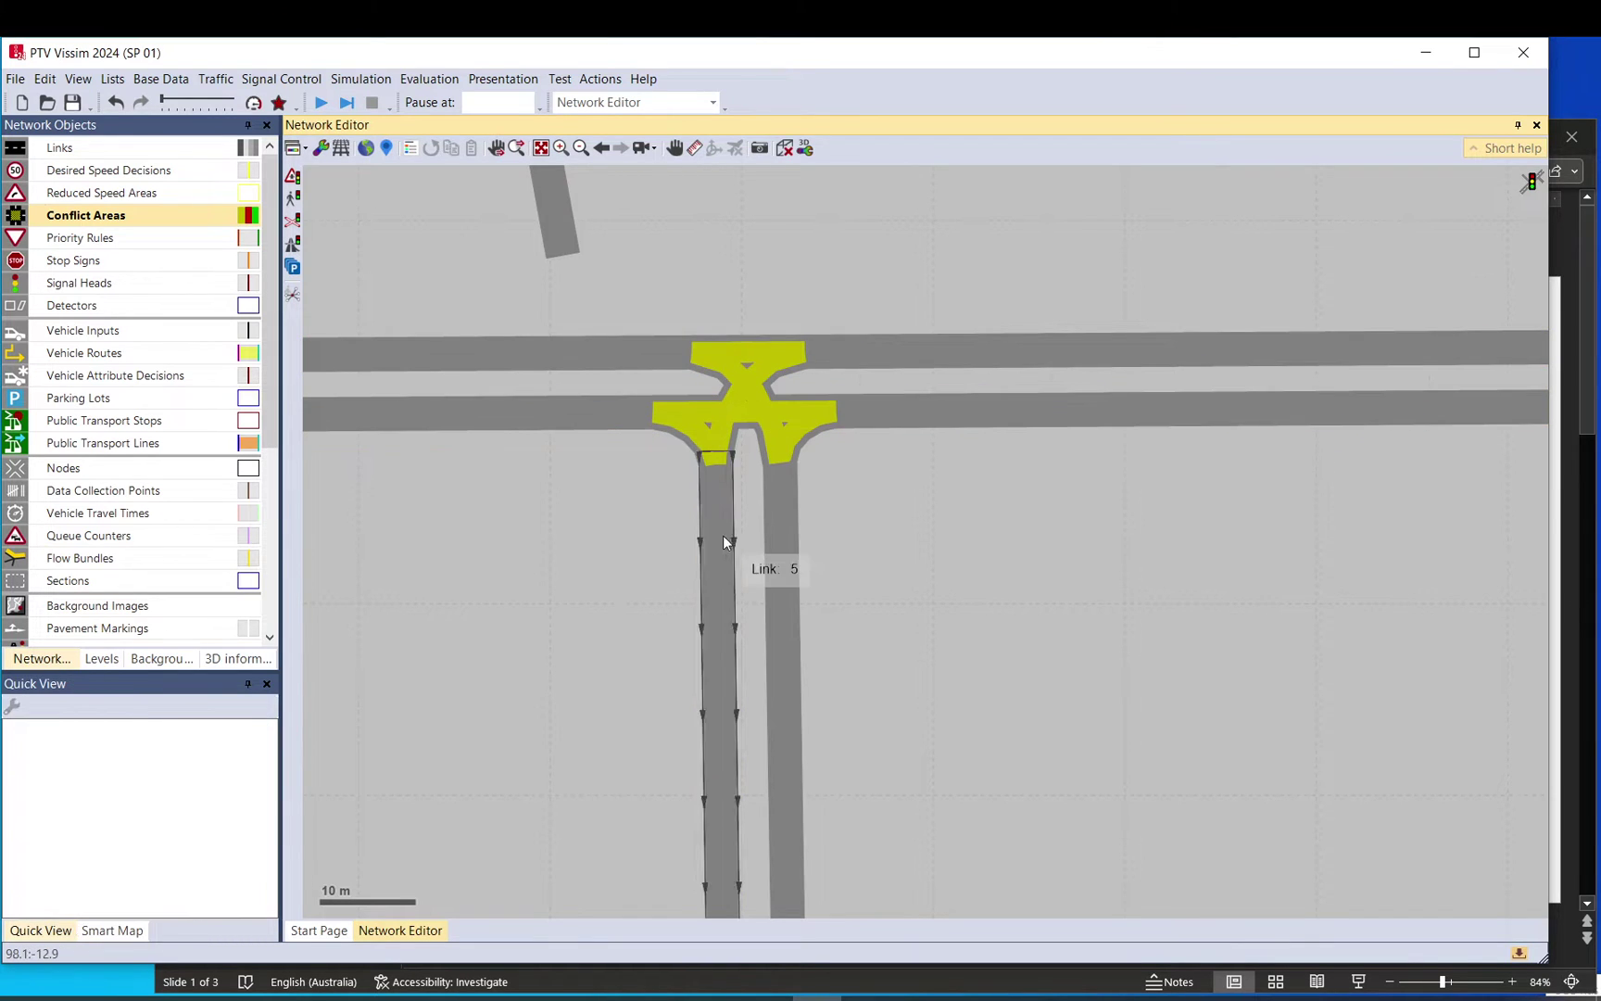
left_click(786, 540)
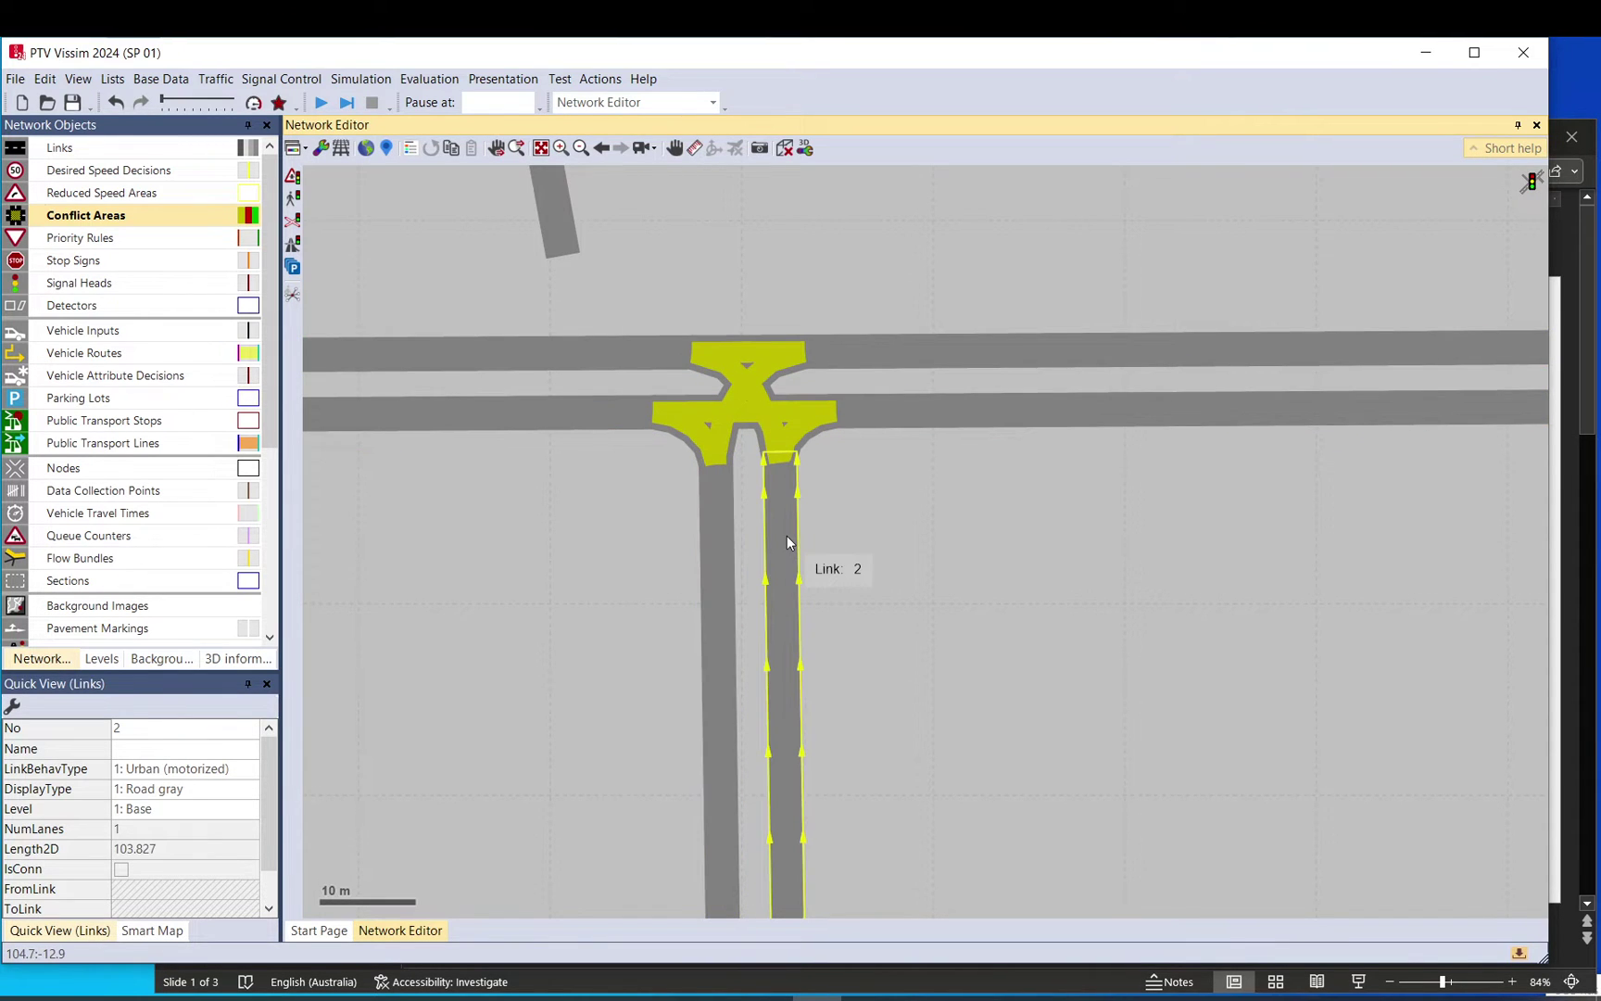
left_click(709, 360)
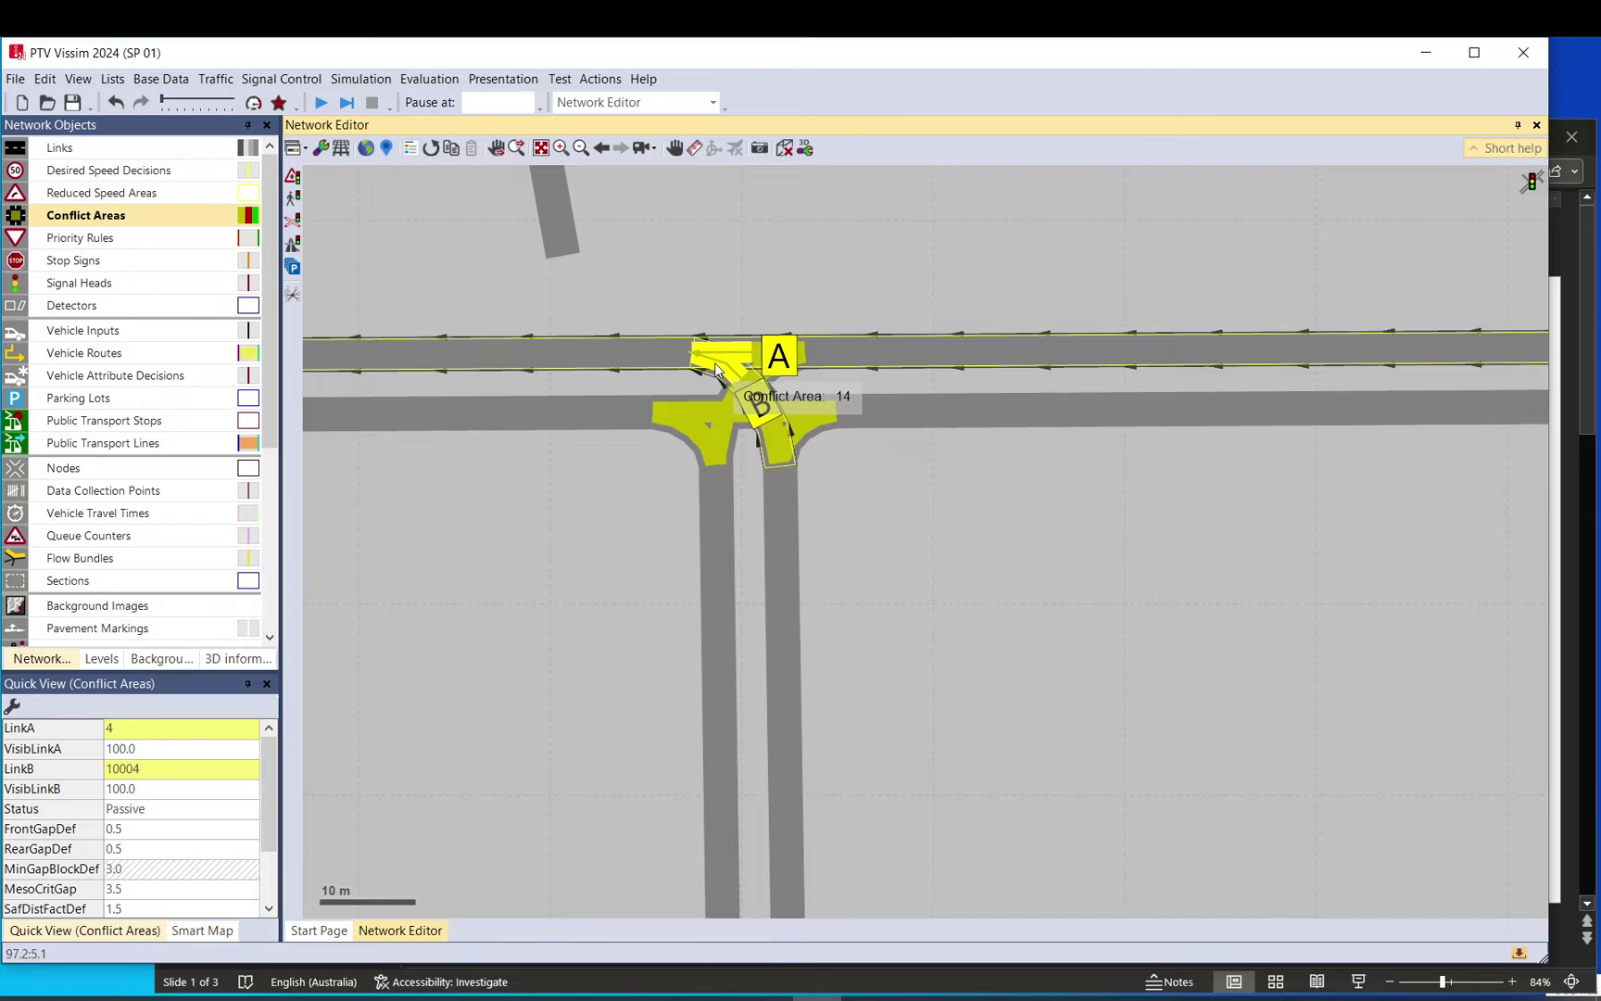
left_click(715, 361)
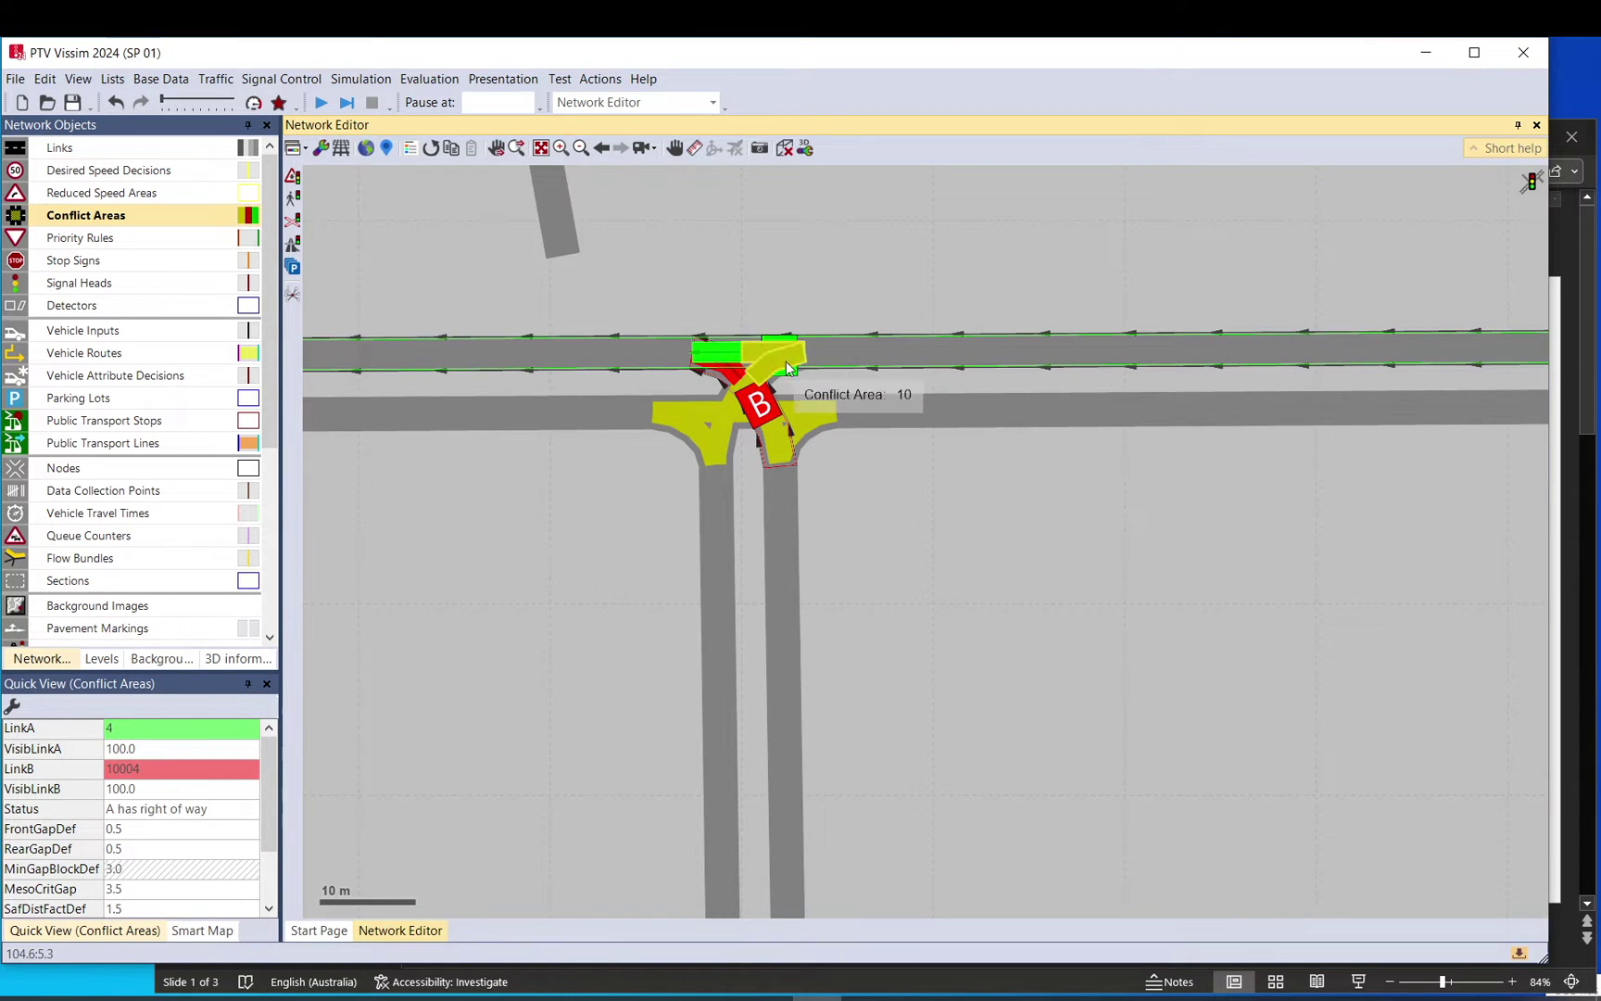
Cycle conflict area 10 on the upper road until its status is Undetermined
left_click(800, 351)
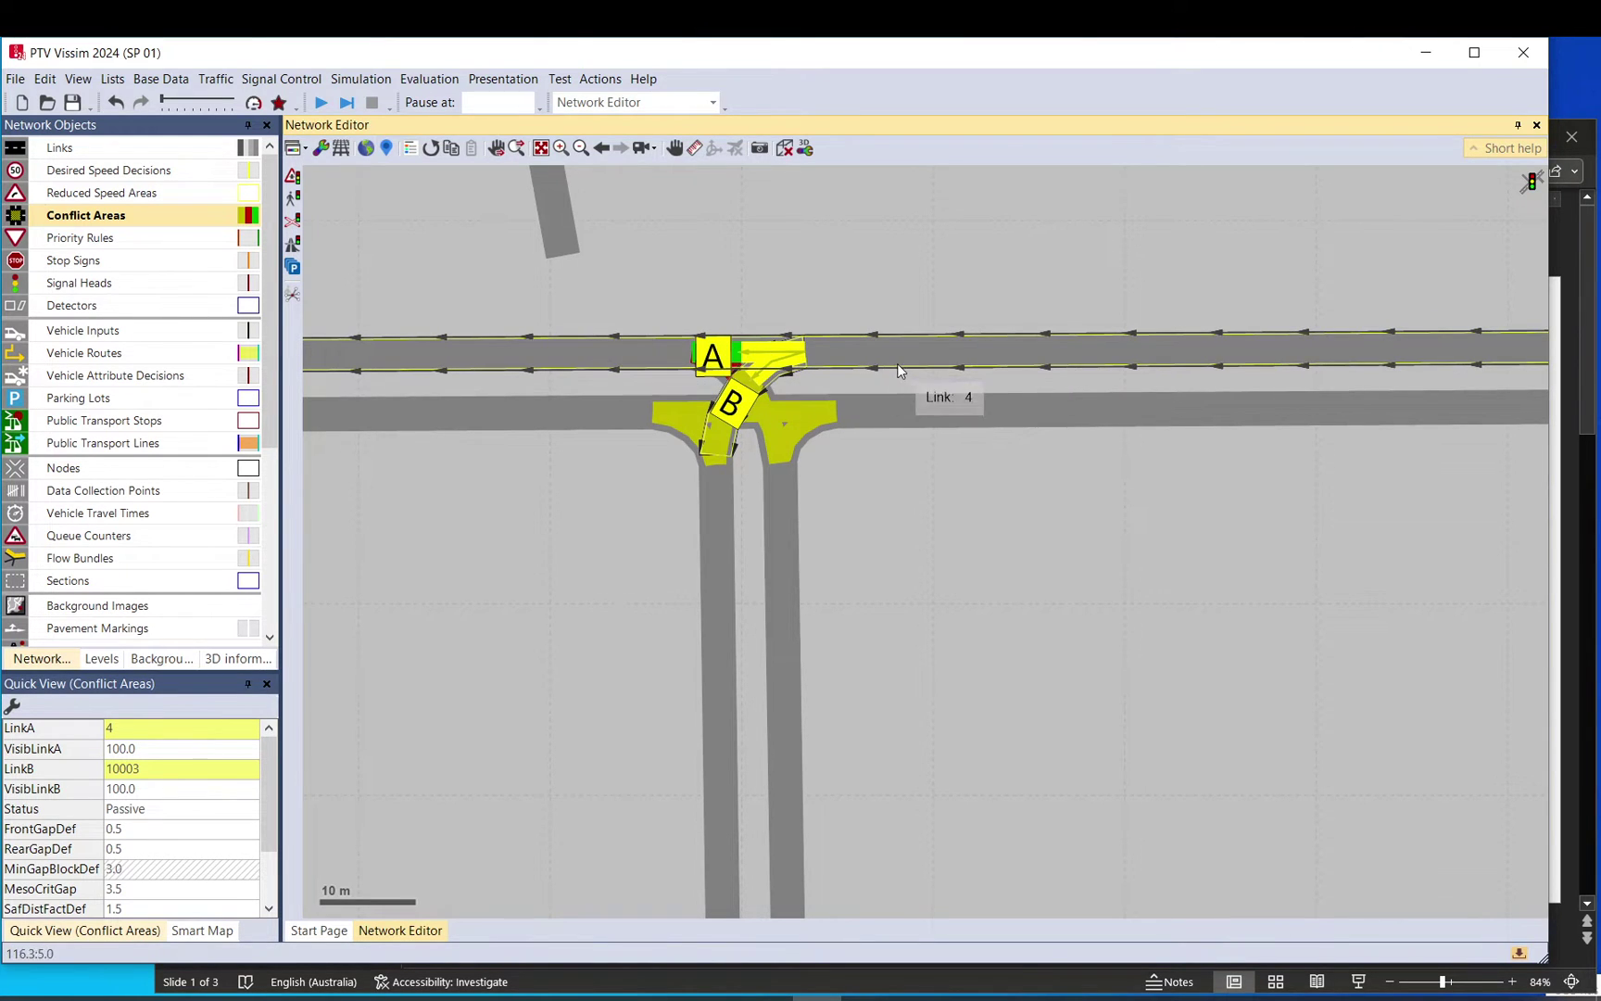
left_click(783, 357)
left_click(784, 362)
left_click(784, 361)
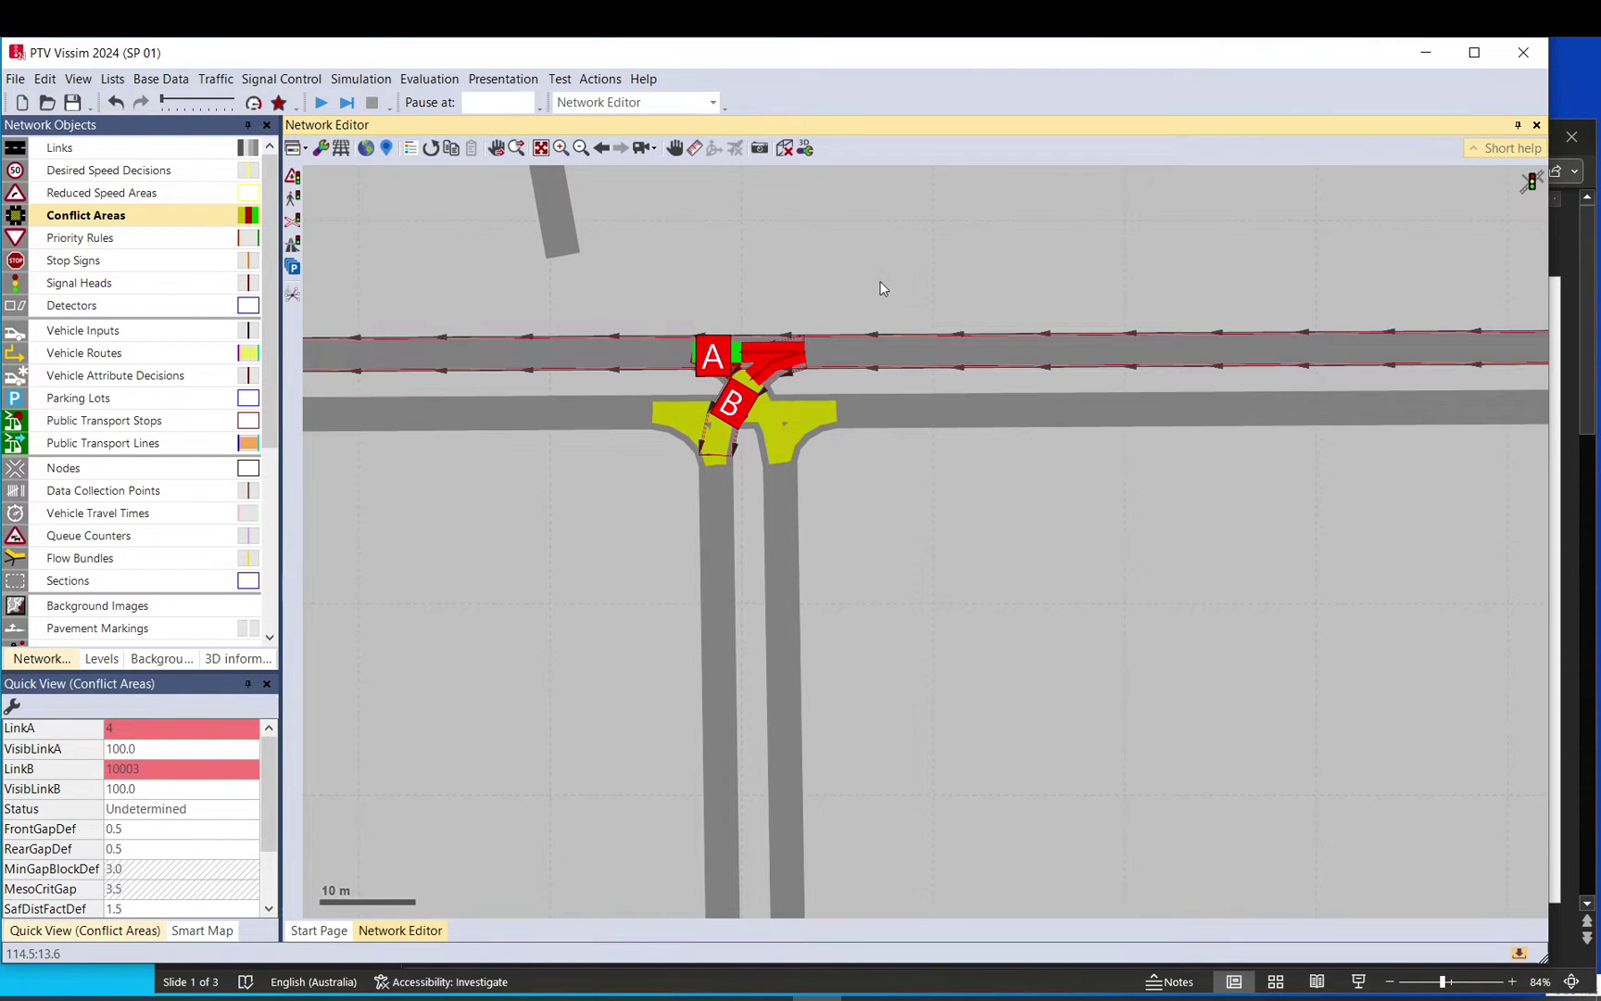
left_click(861, 287)
left_click(780, 360)
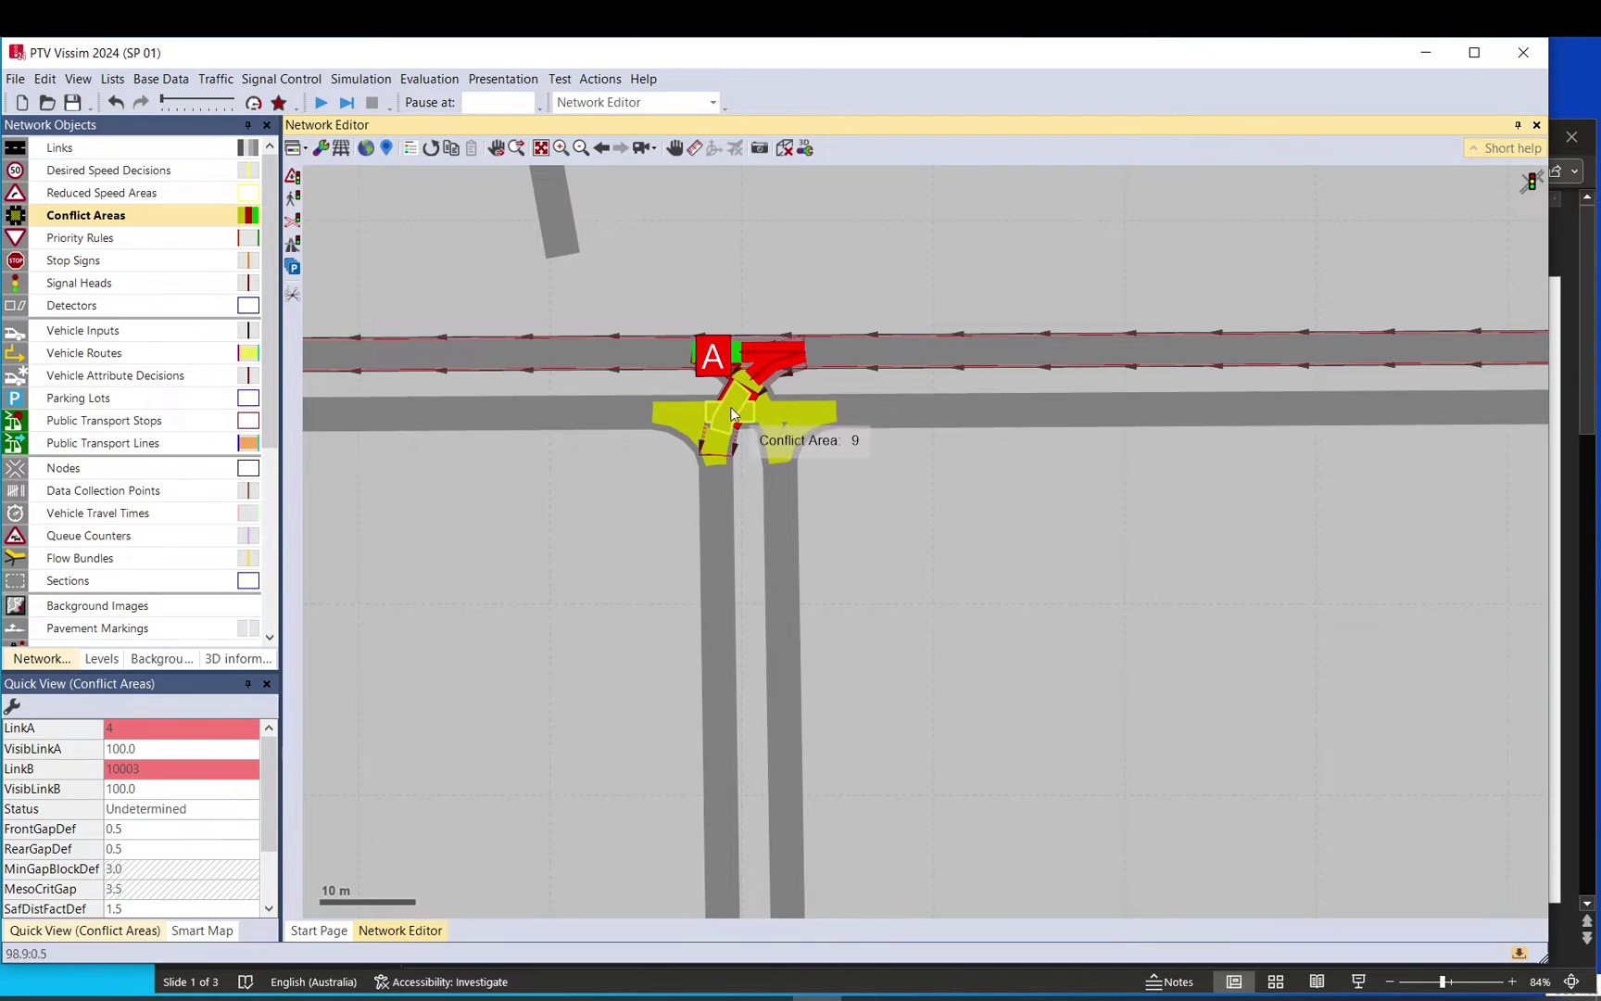
Give link 1 right of way over link 10003 at conflict area 9
left_click(726, 414)
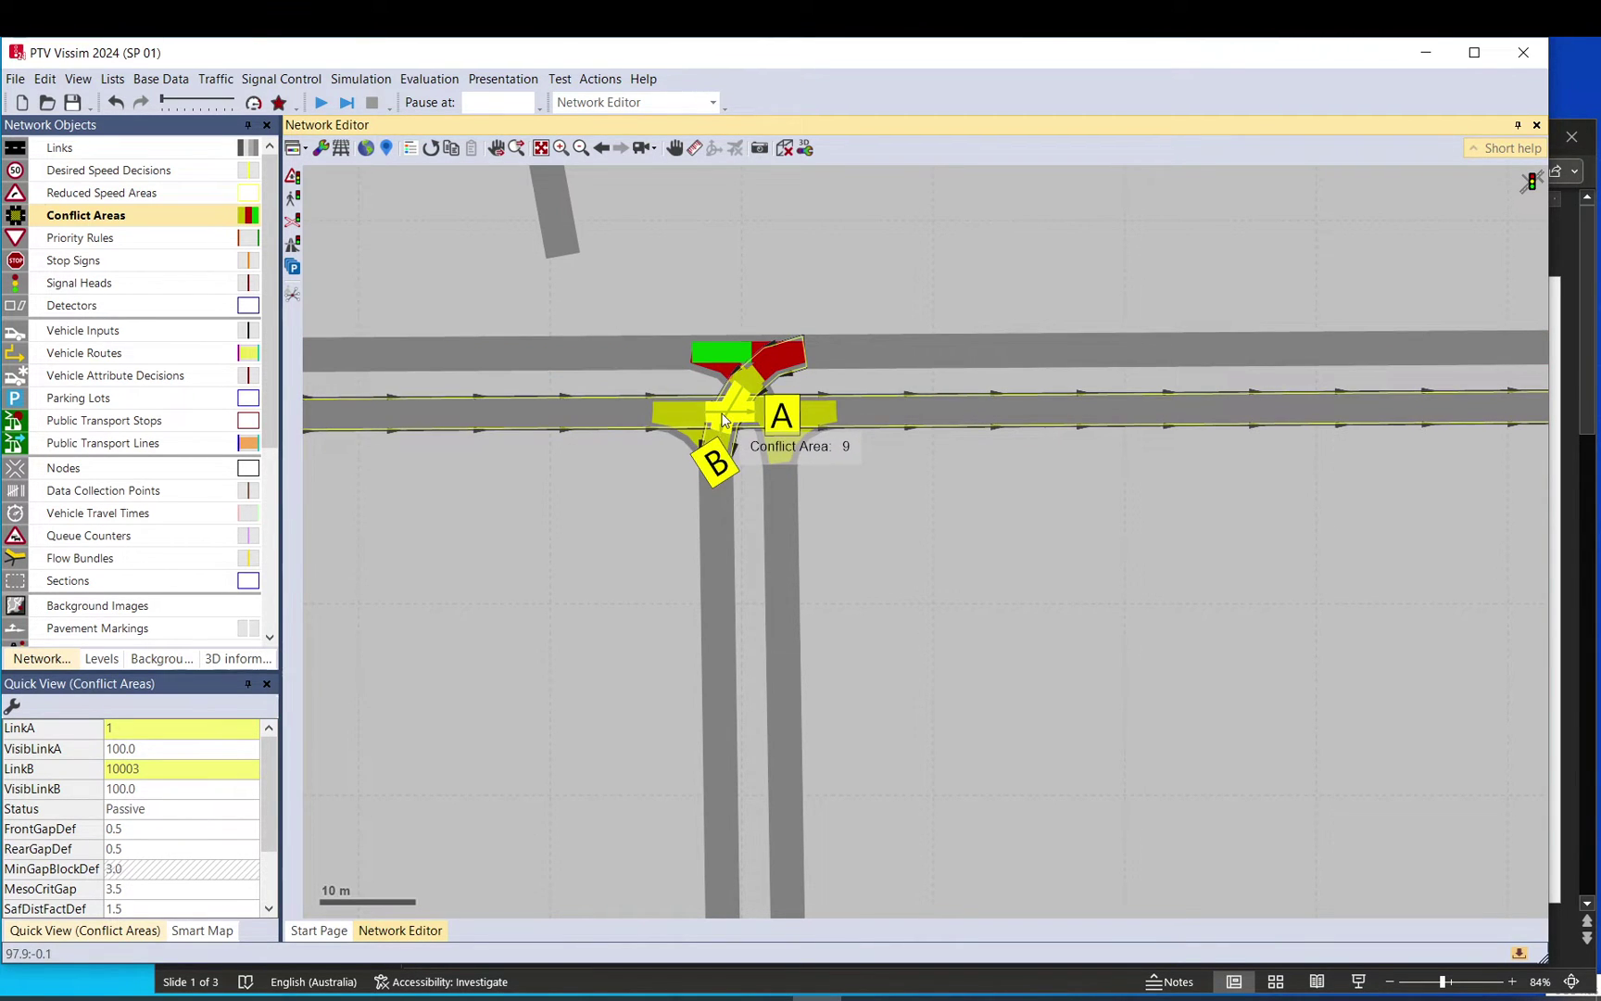
left_click(723, 419)
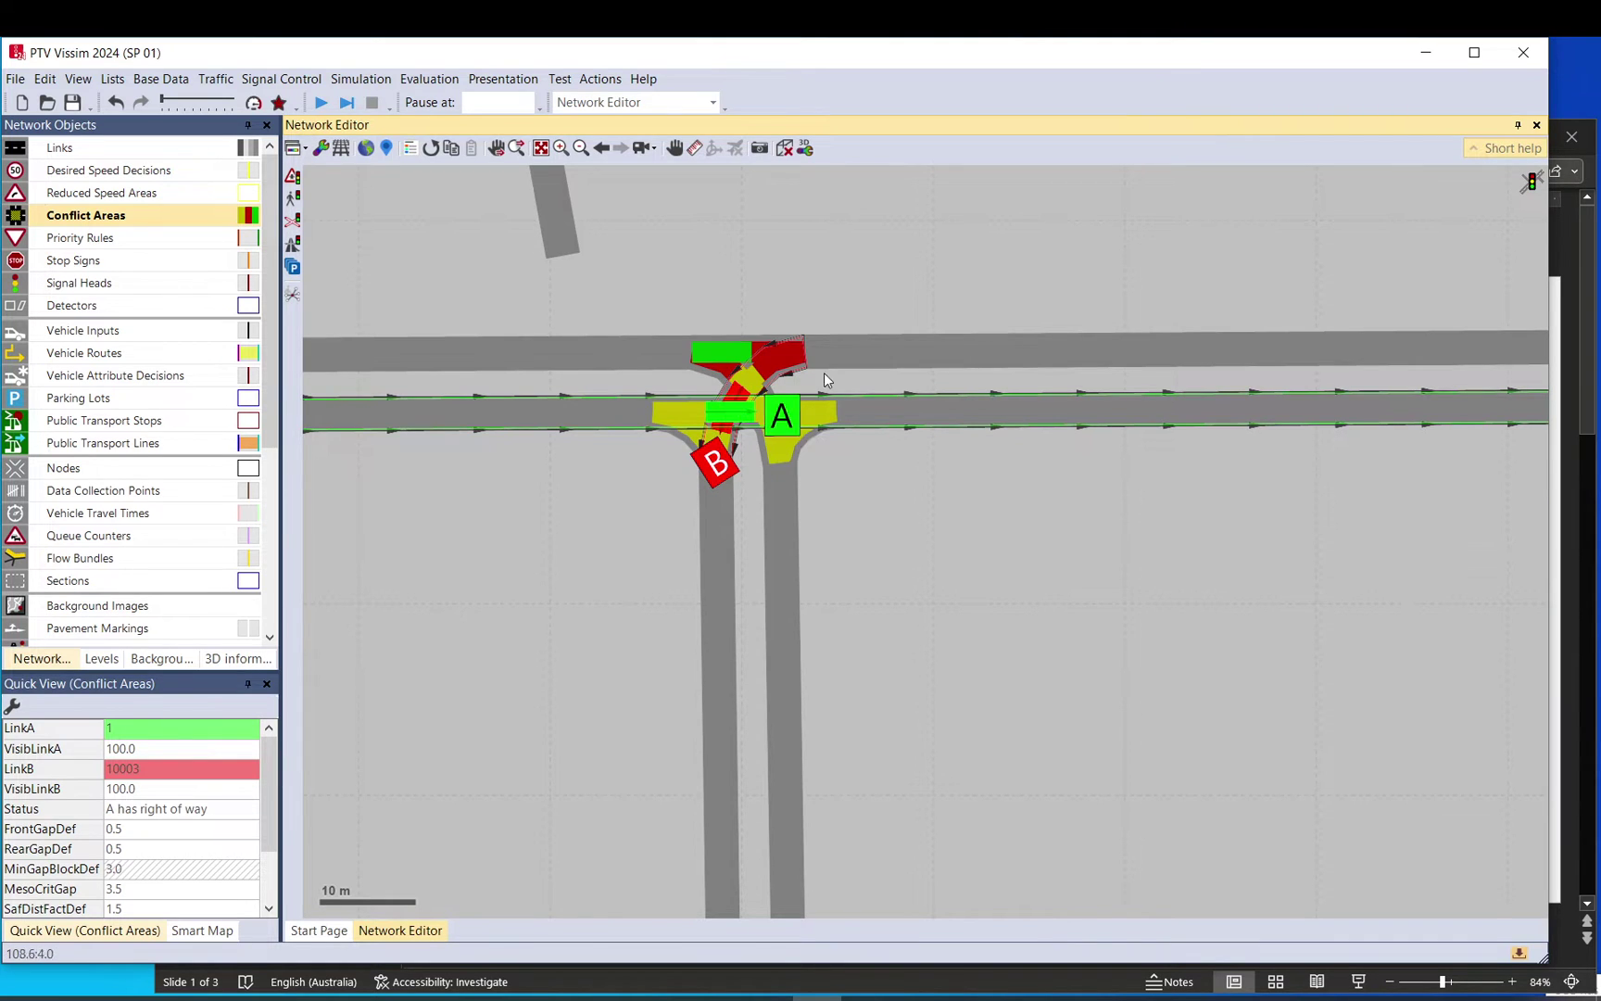
left_click(842, 305)
scroll(755, 383, "up", 3)
scroll(751, 383, "up", 1)
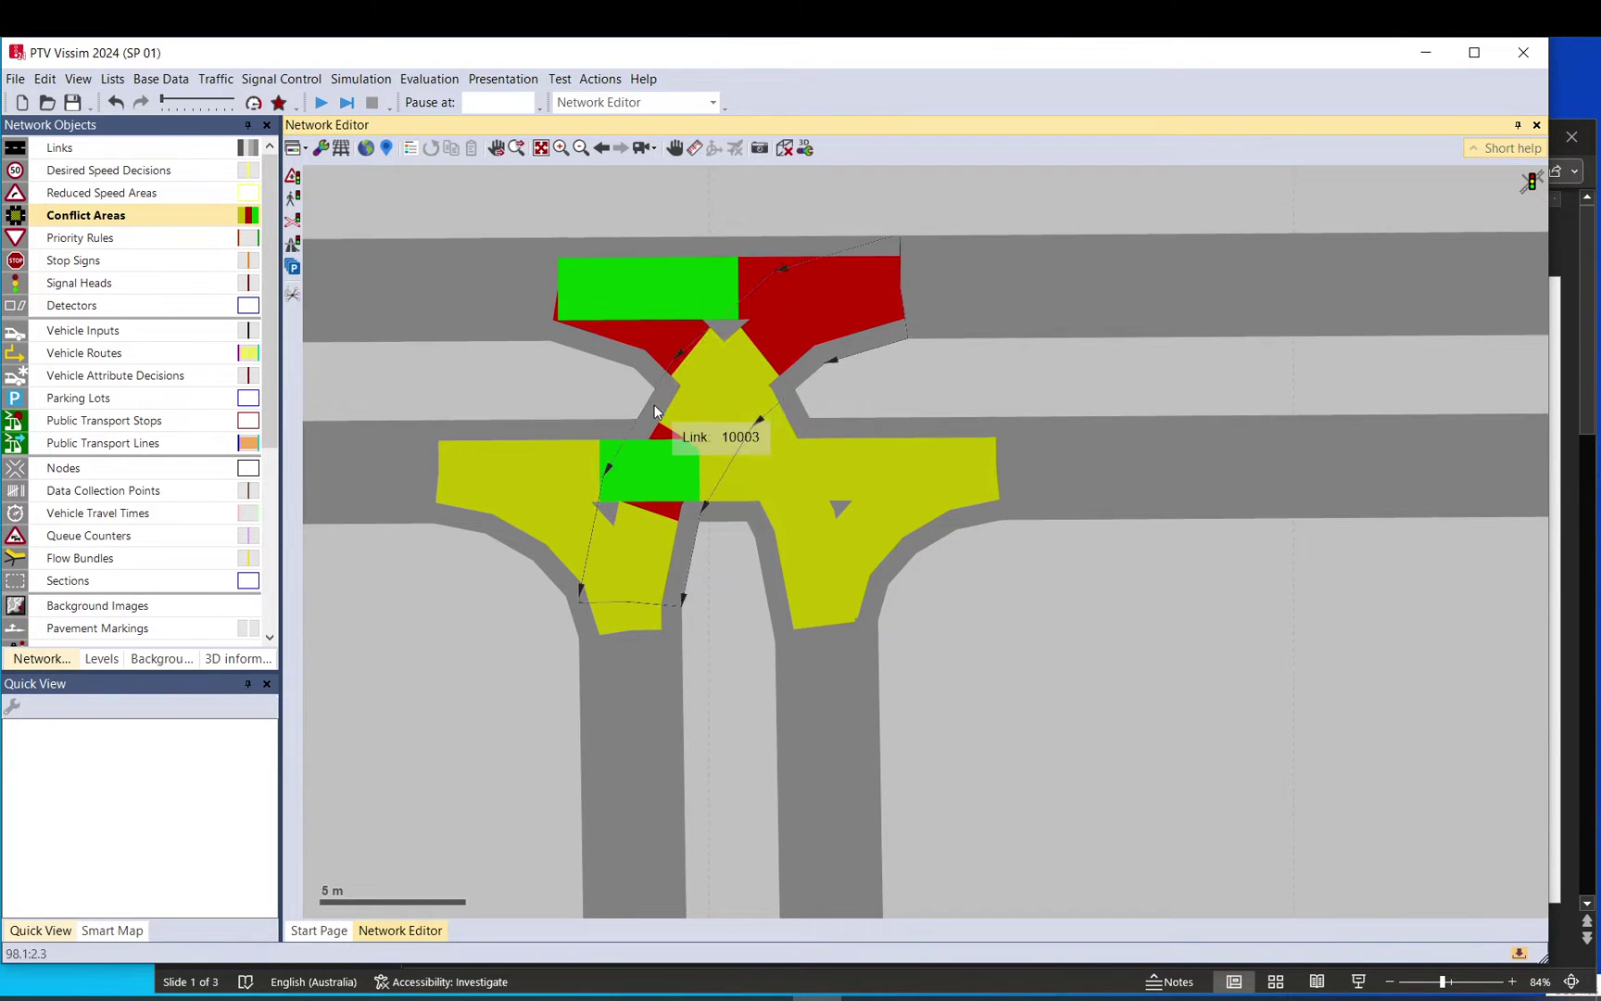
left_click(640, 464)
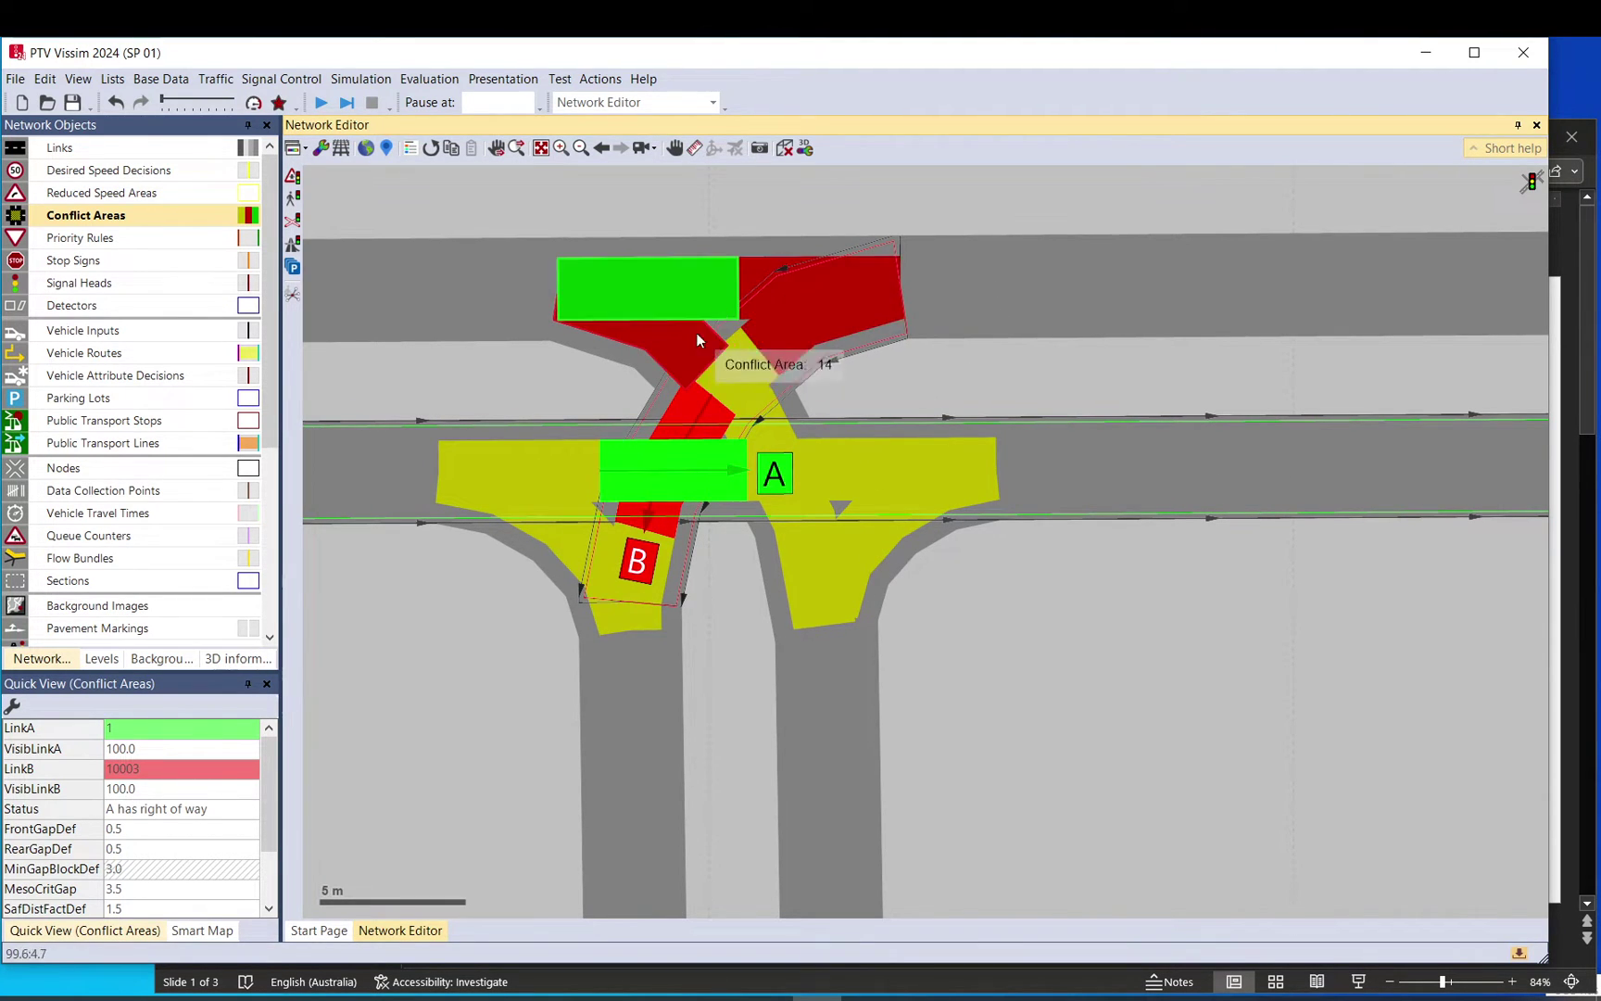
left_click(836, 292)
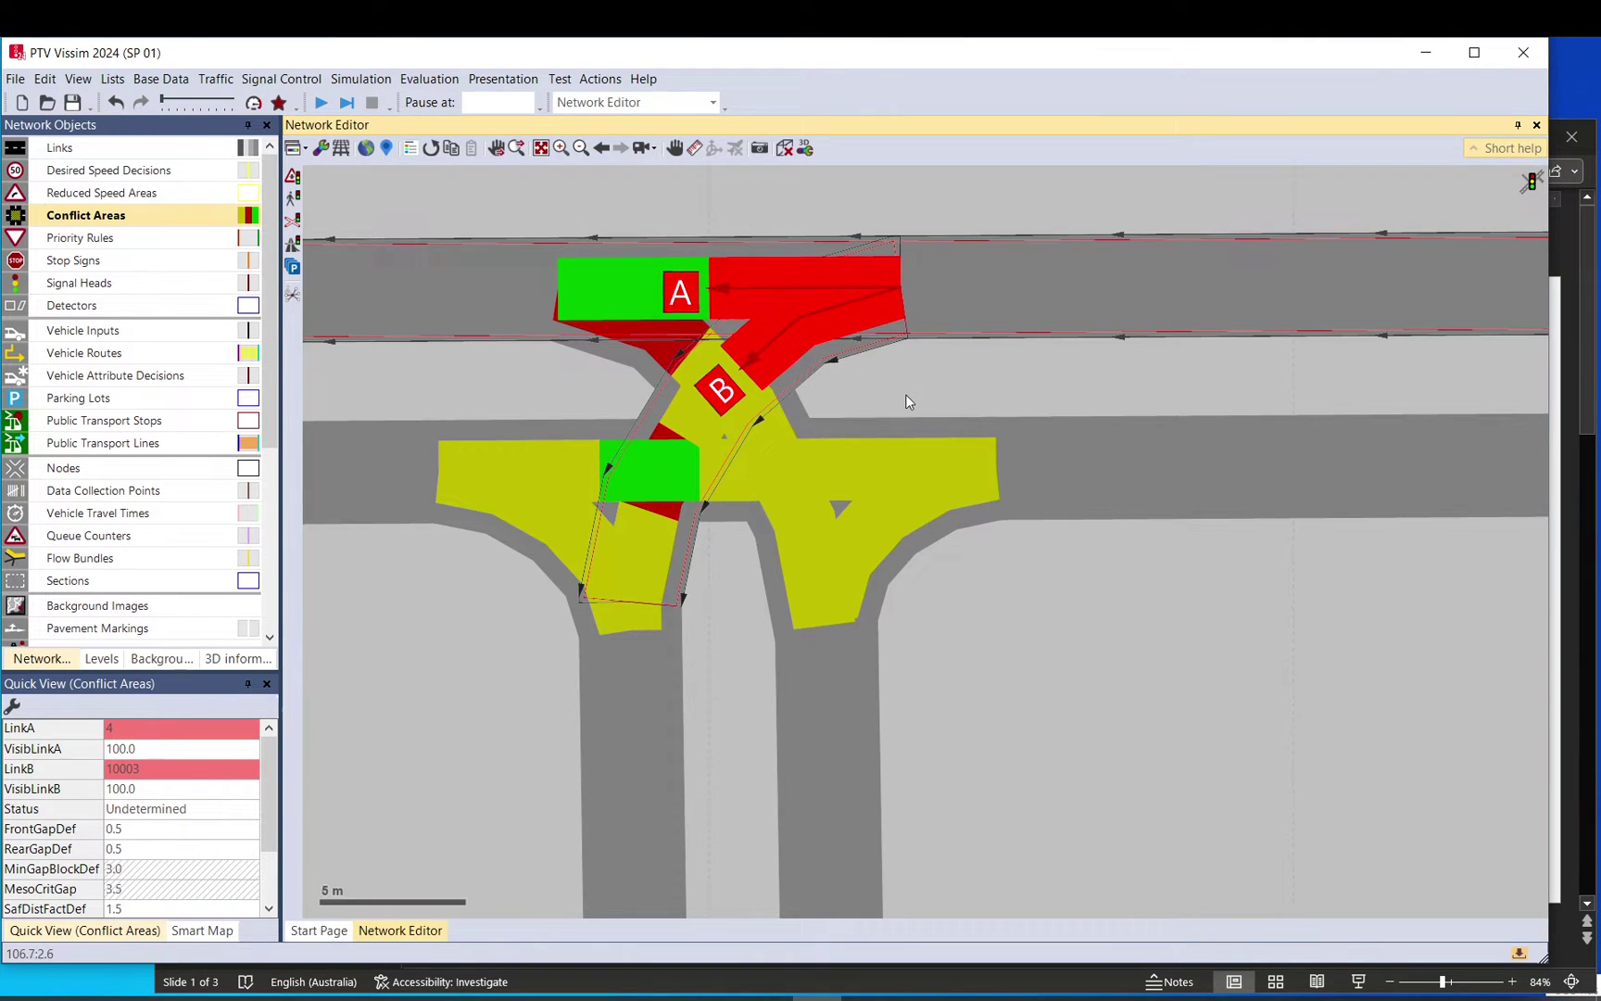
Move link 4 down, then Recalculate Spline on connectors 10003 and 10004
mouse_move(988, 313)
left_mouse_down()
mouse_move(990, 428)
mouse_move(991, 346)
left_mouse_up()
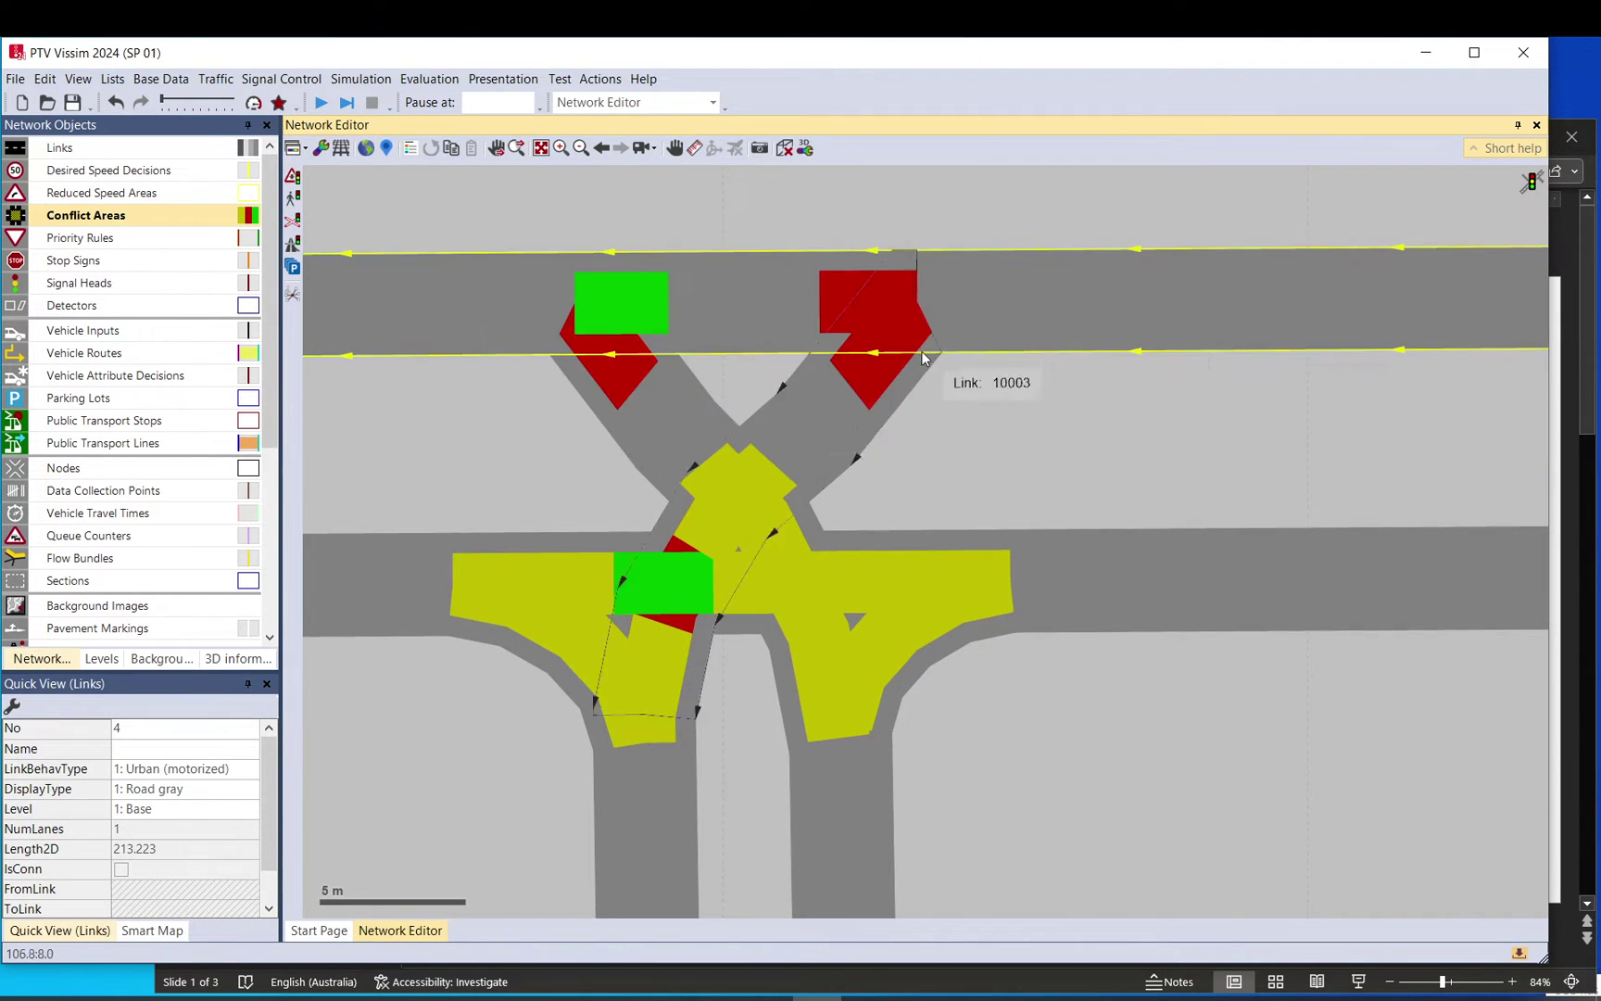
right_click(808, 401)
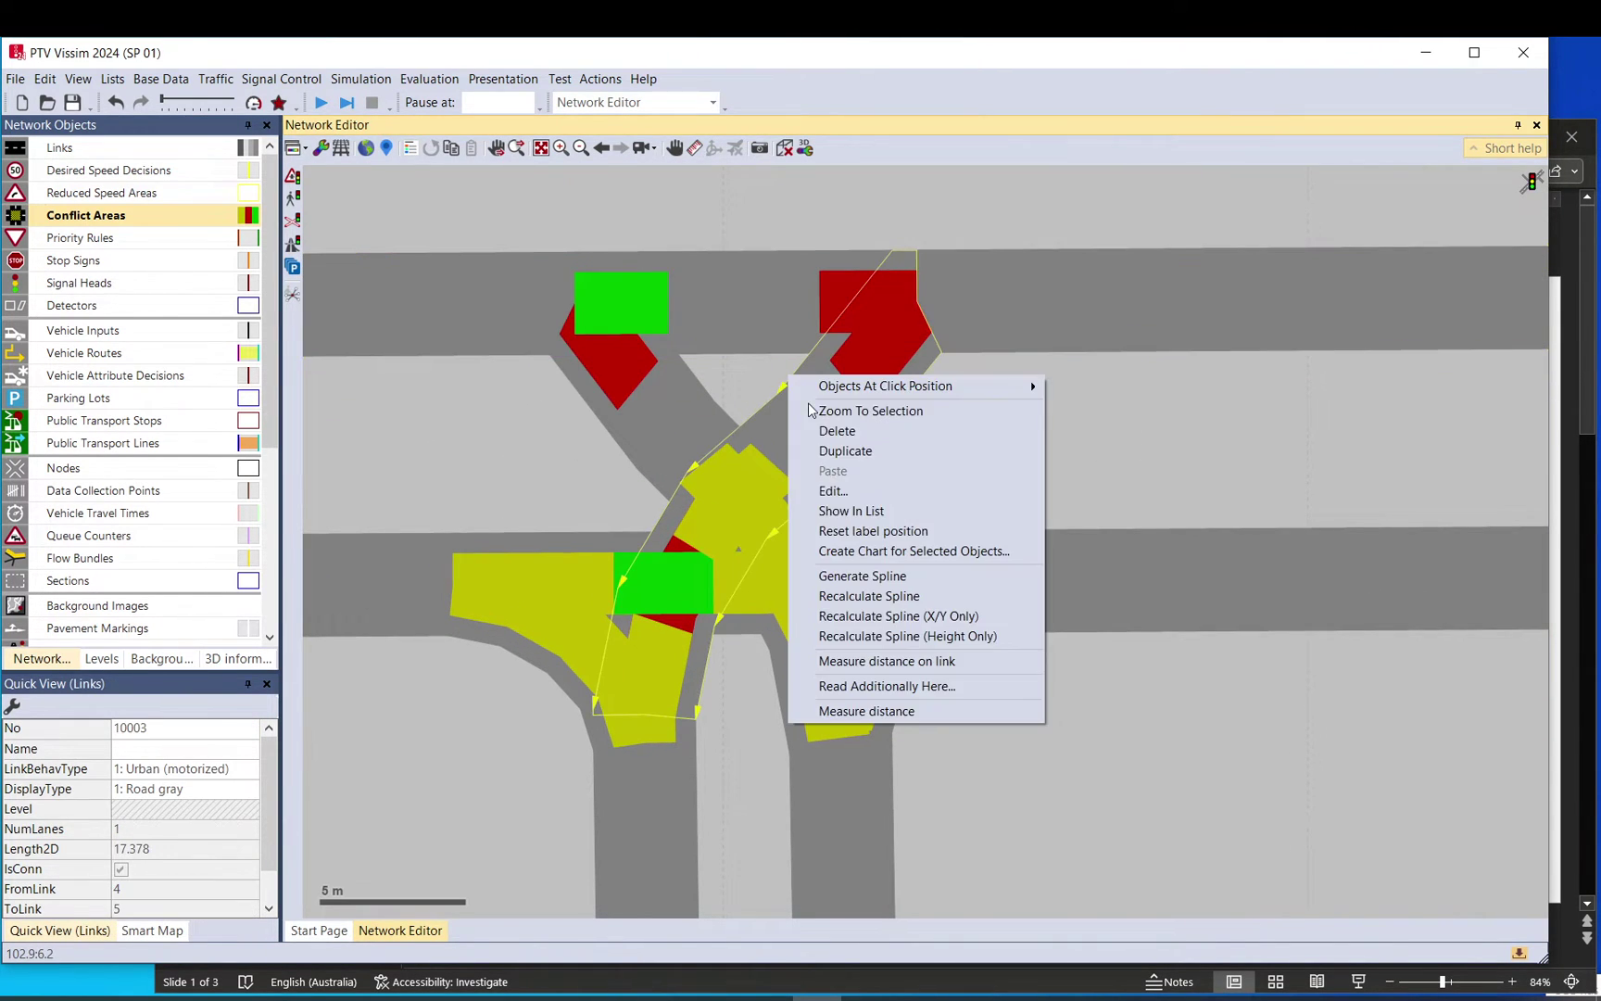
left_click(868, 596)
right_click(654, 372)
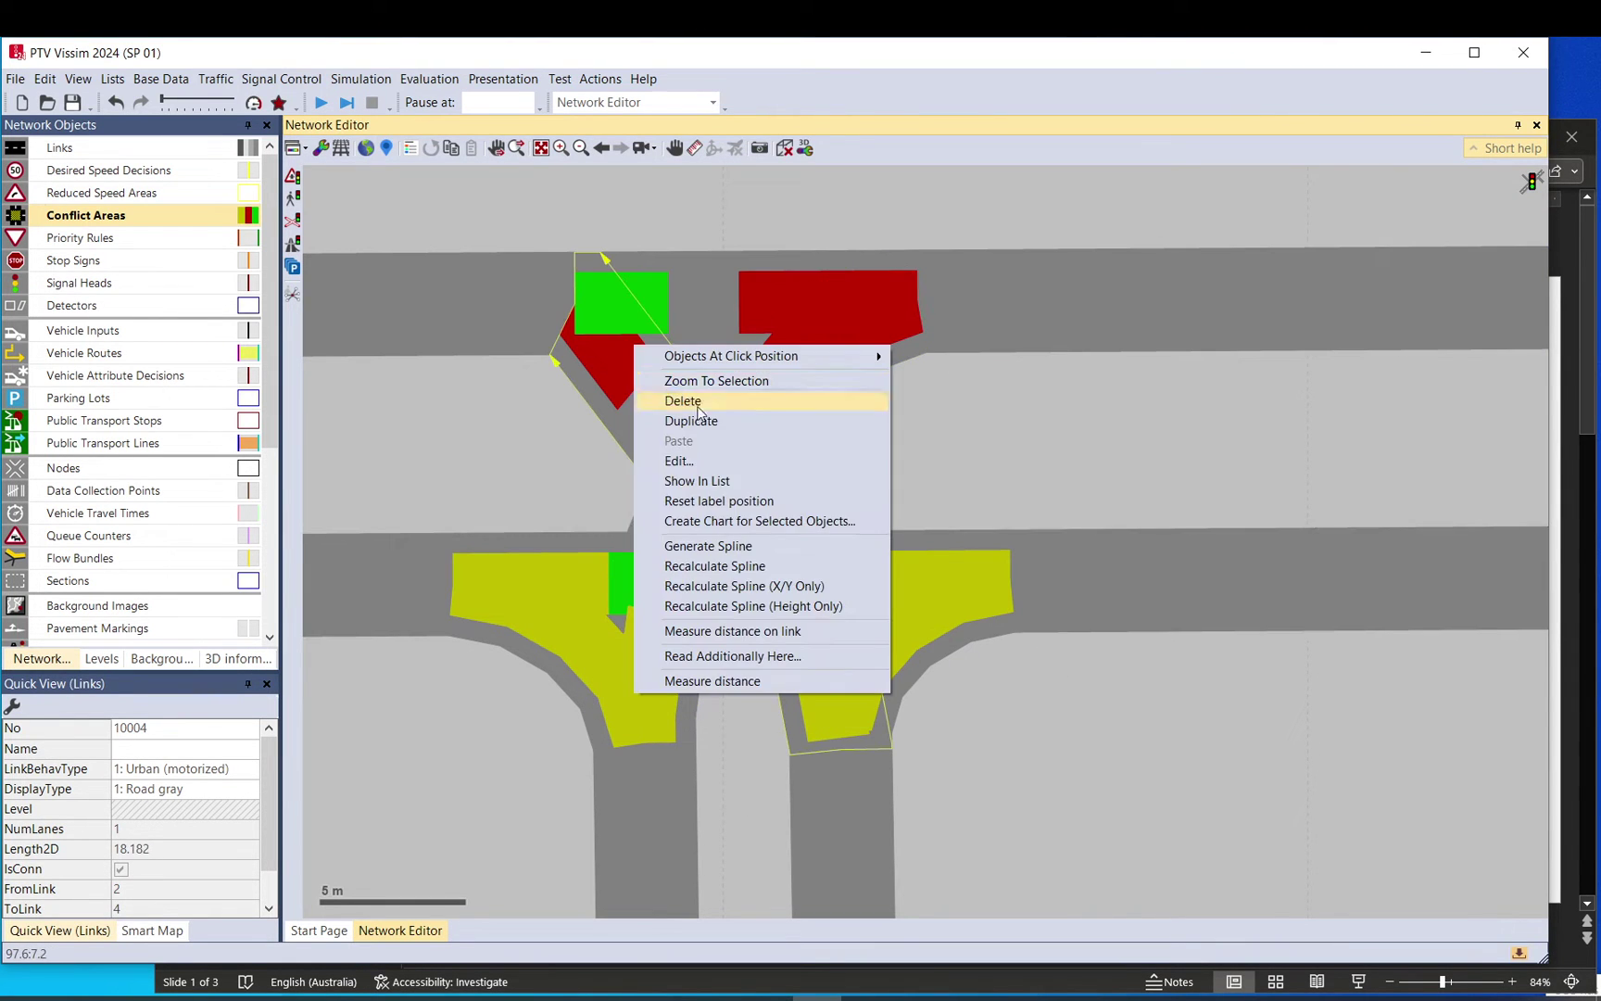
left_click(742, 566)
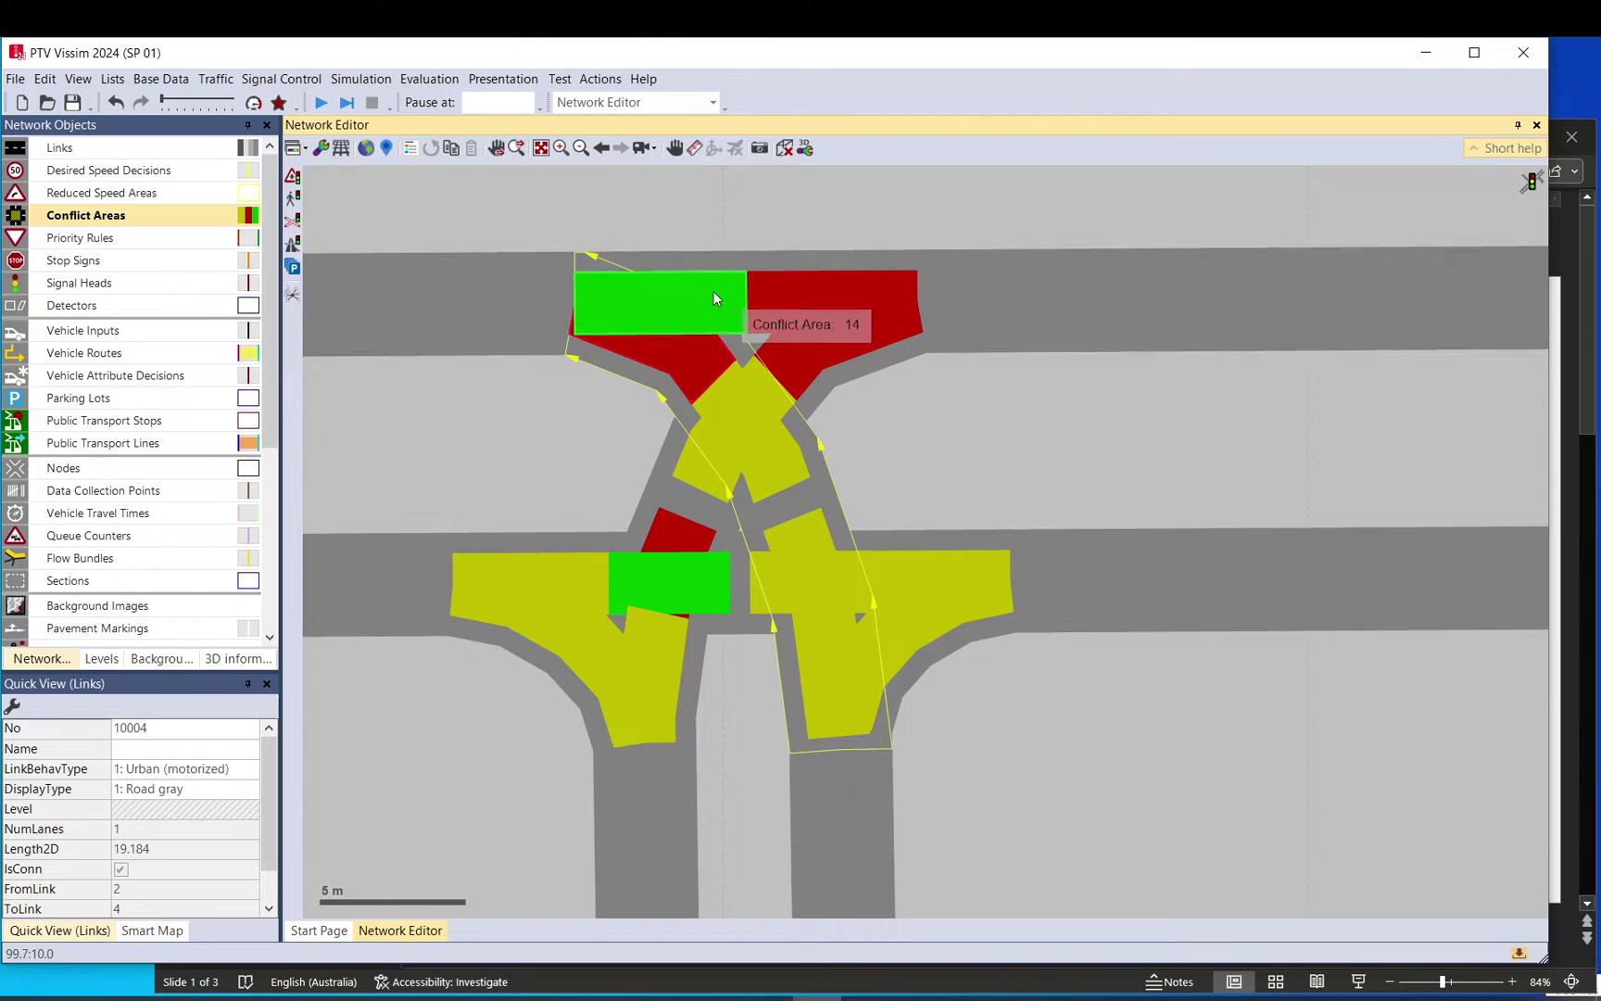
Reset conflict area 10 to passive, then cycle its right of way between links A and B
left_click(862, 324)
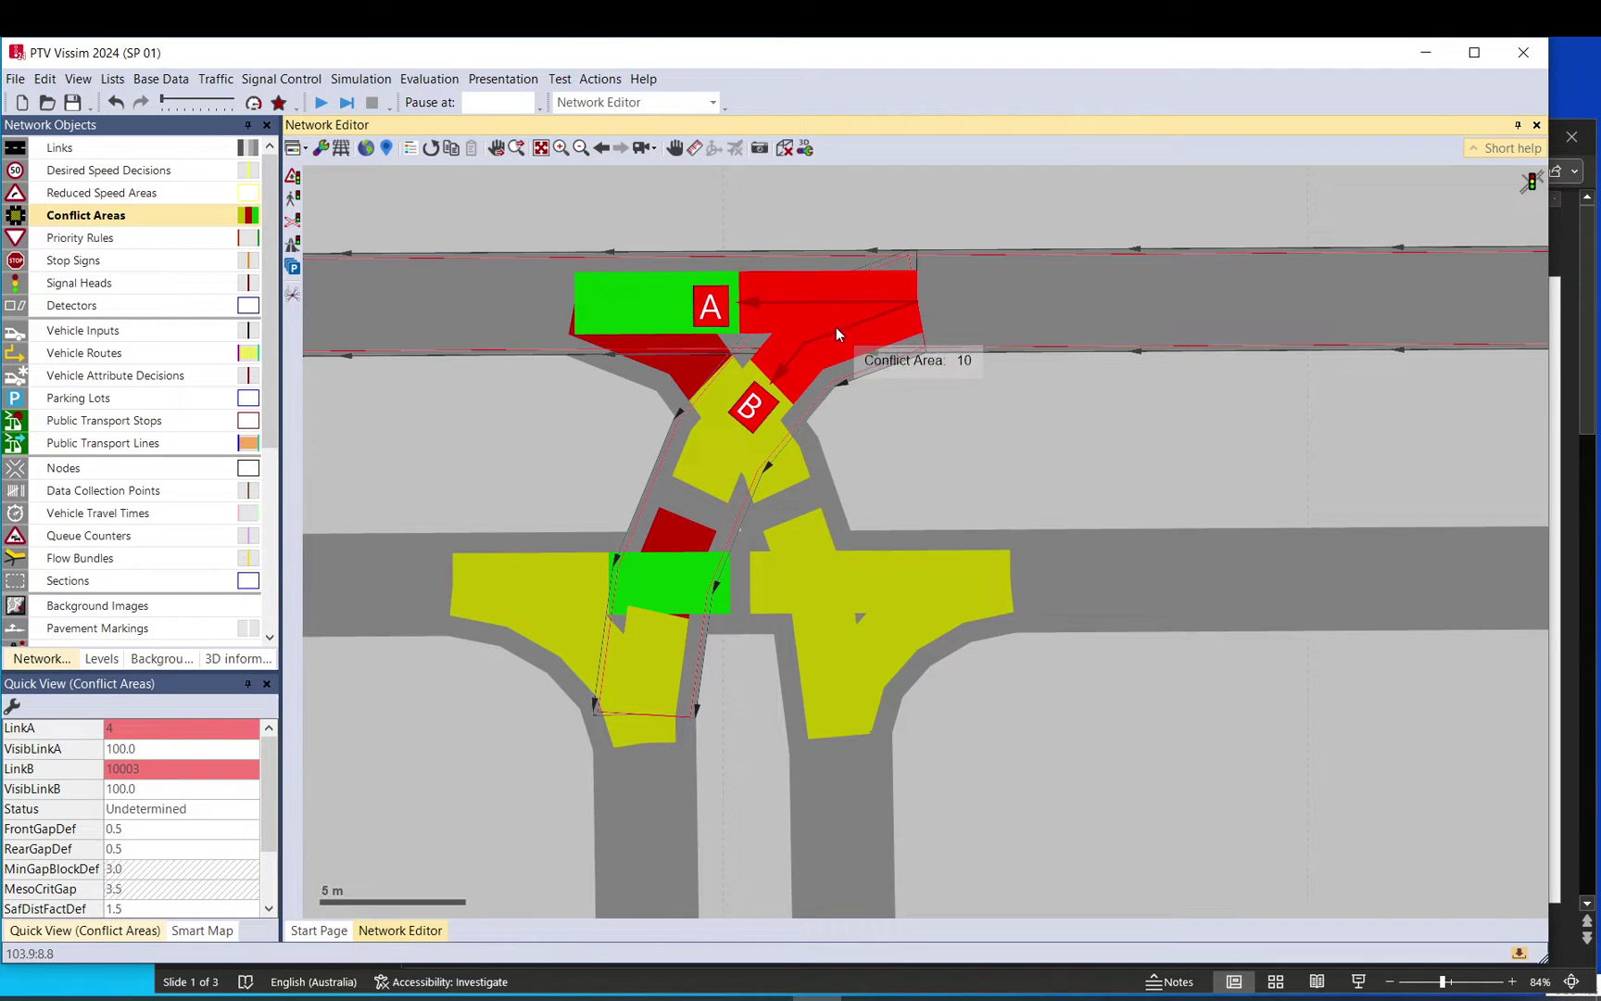
right_click(836, 330)
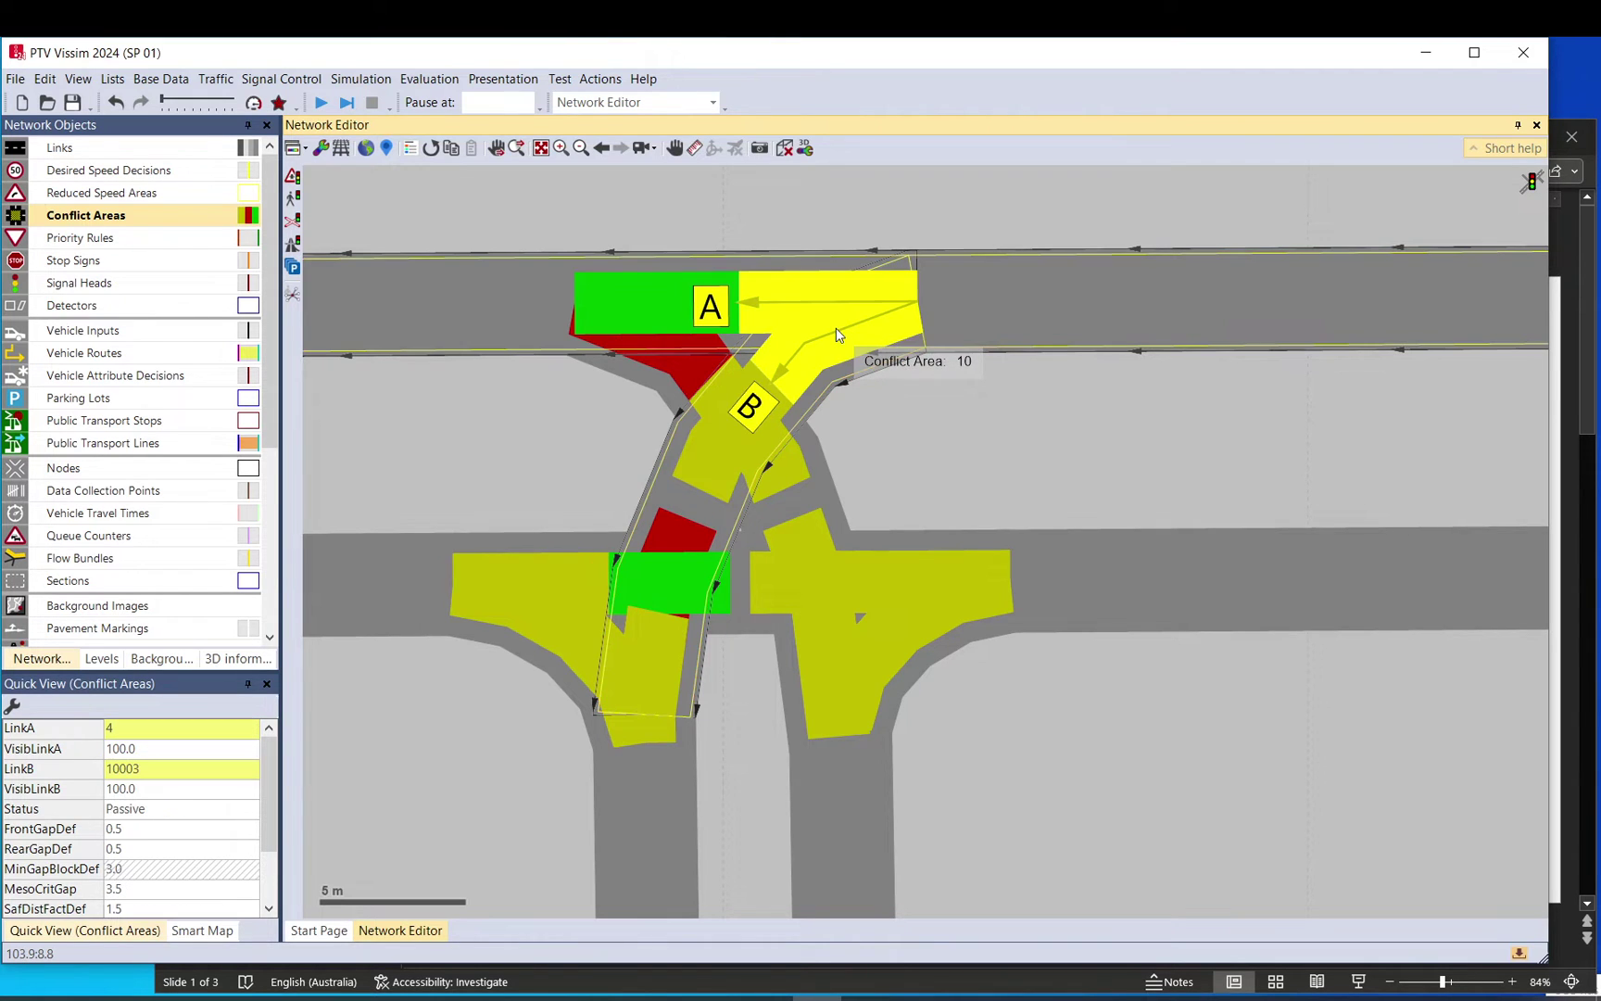
left_click(962, 387)
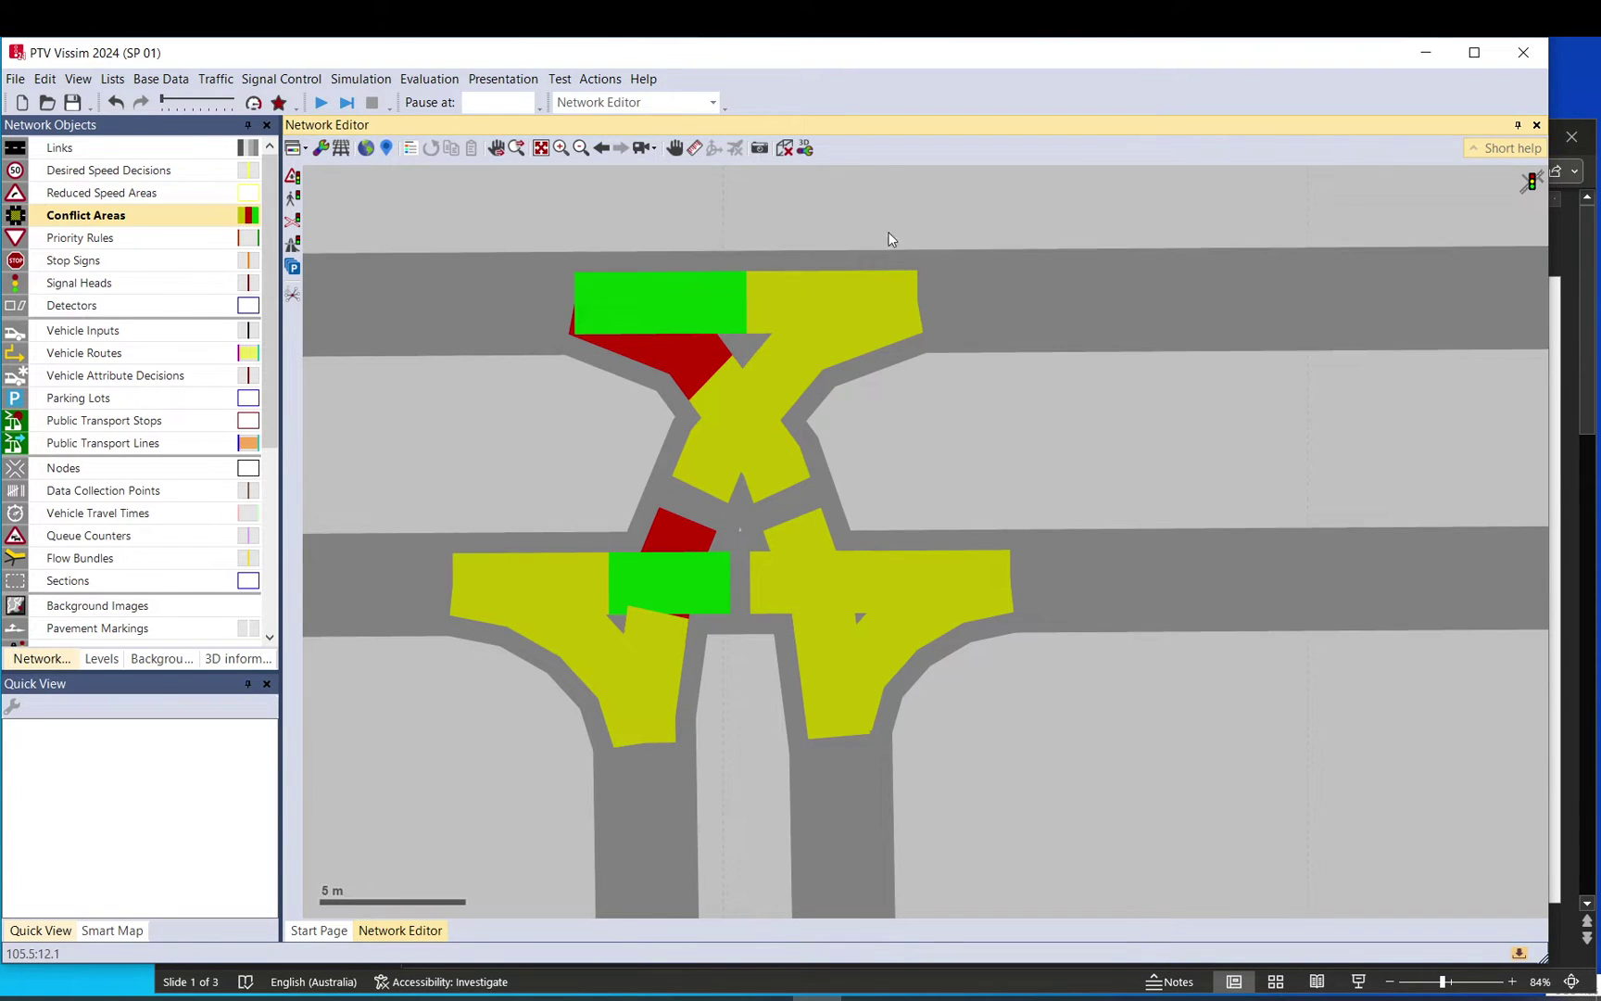
scroll(927, 304, "down", 1)
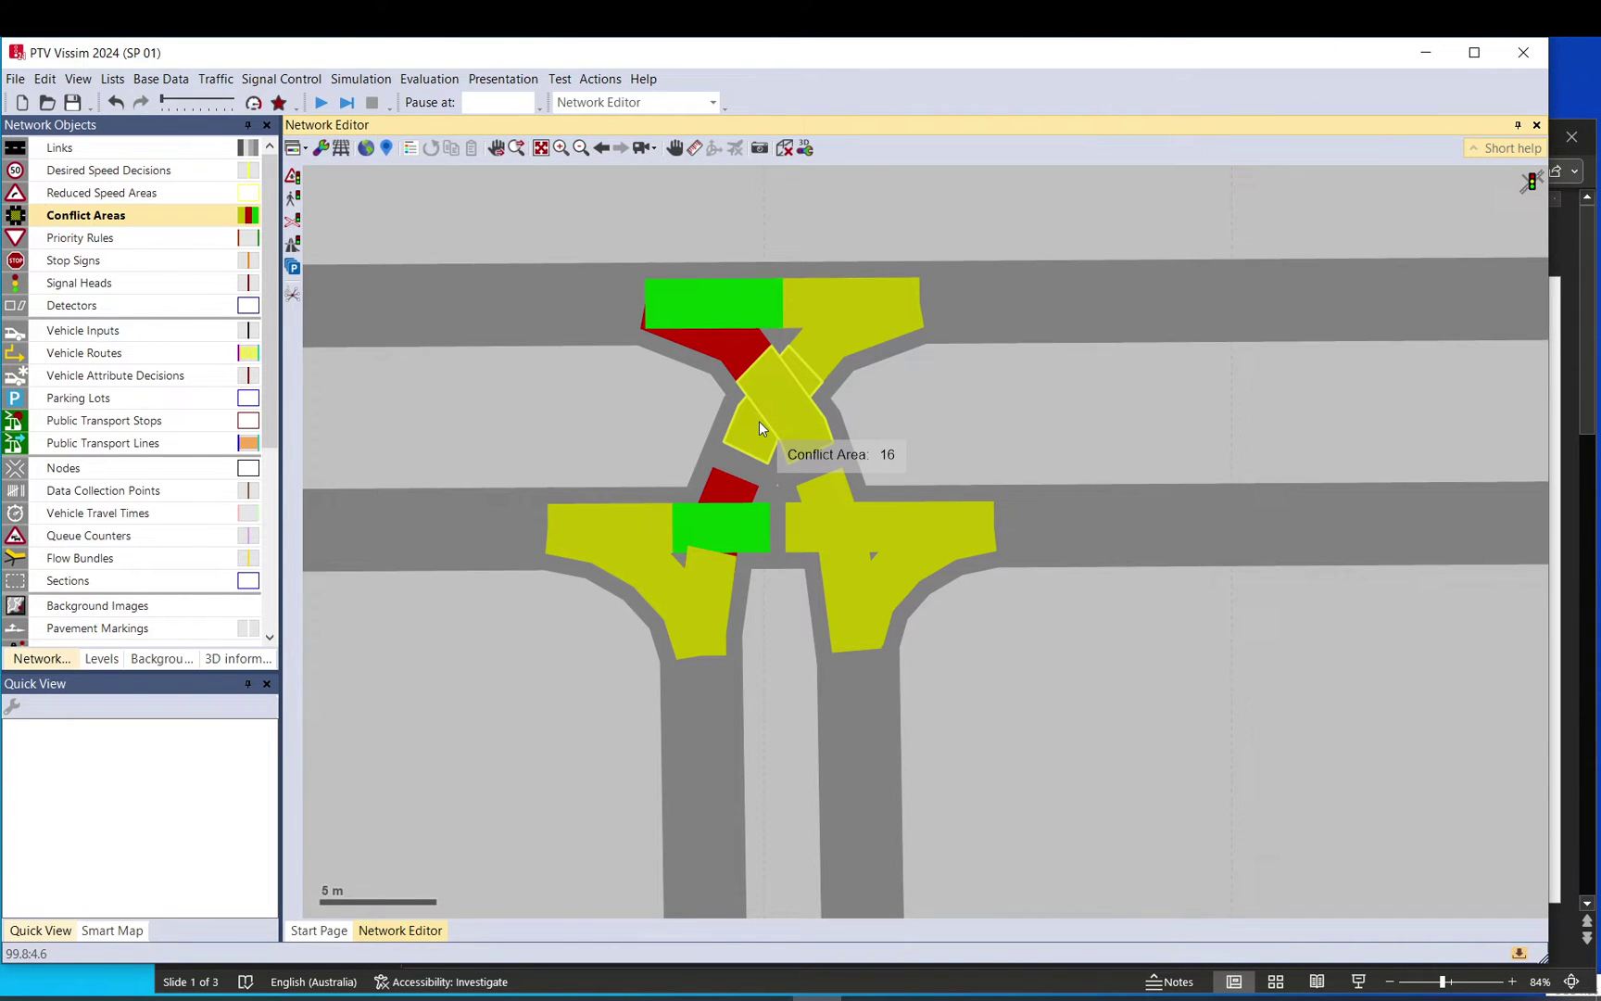
left_click(840, 316)
left_click(839, 316)
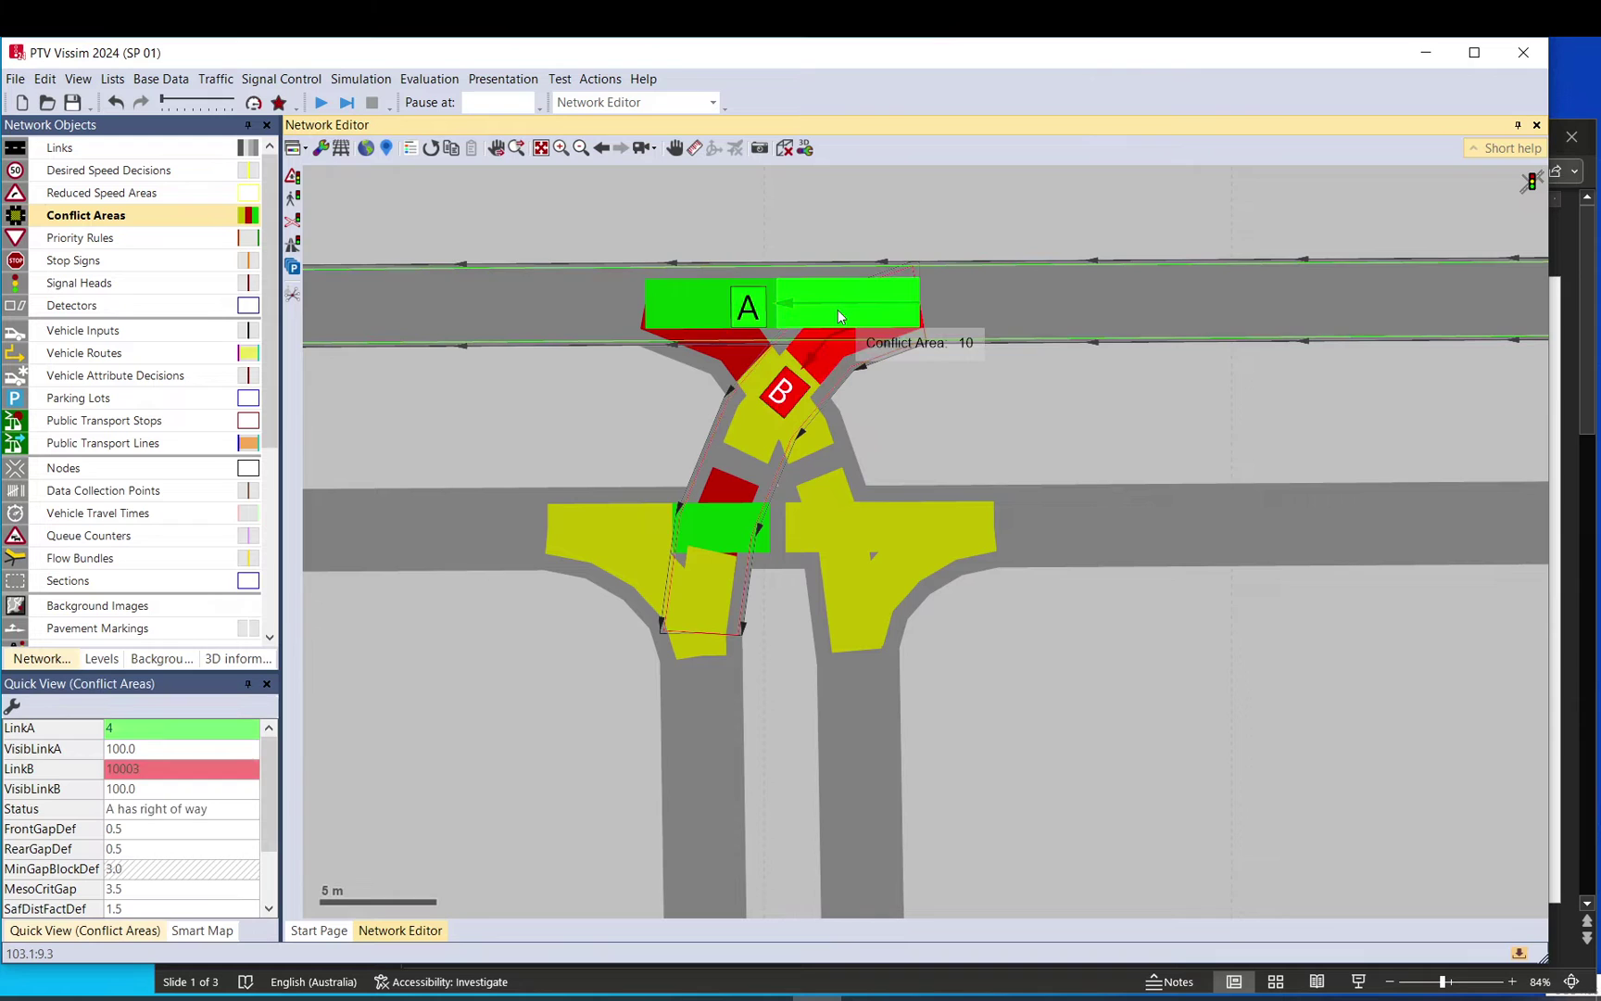
left_click(840, 316)
left_click(839, 317)
left_click(875, 413)
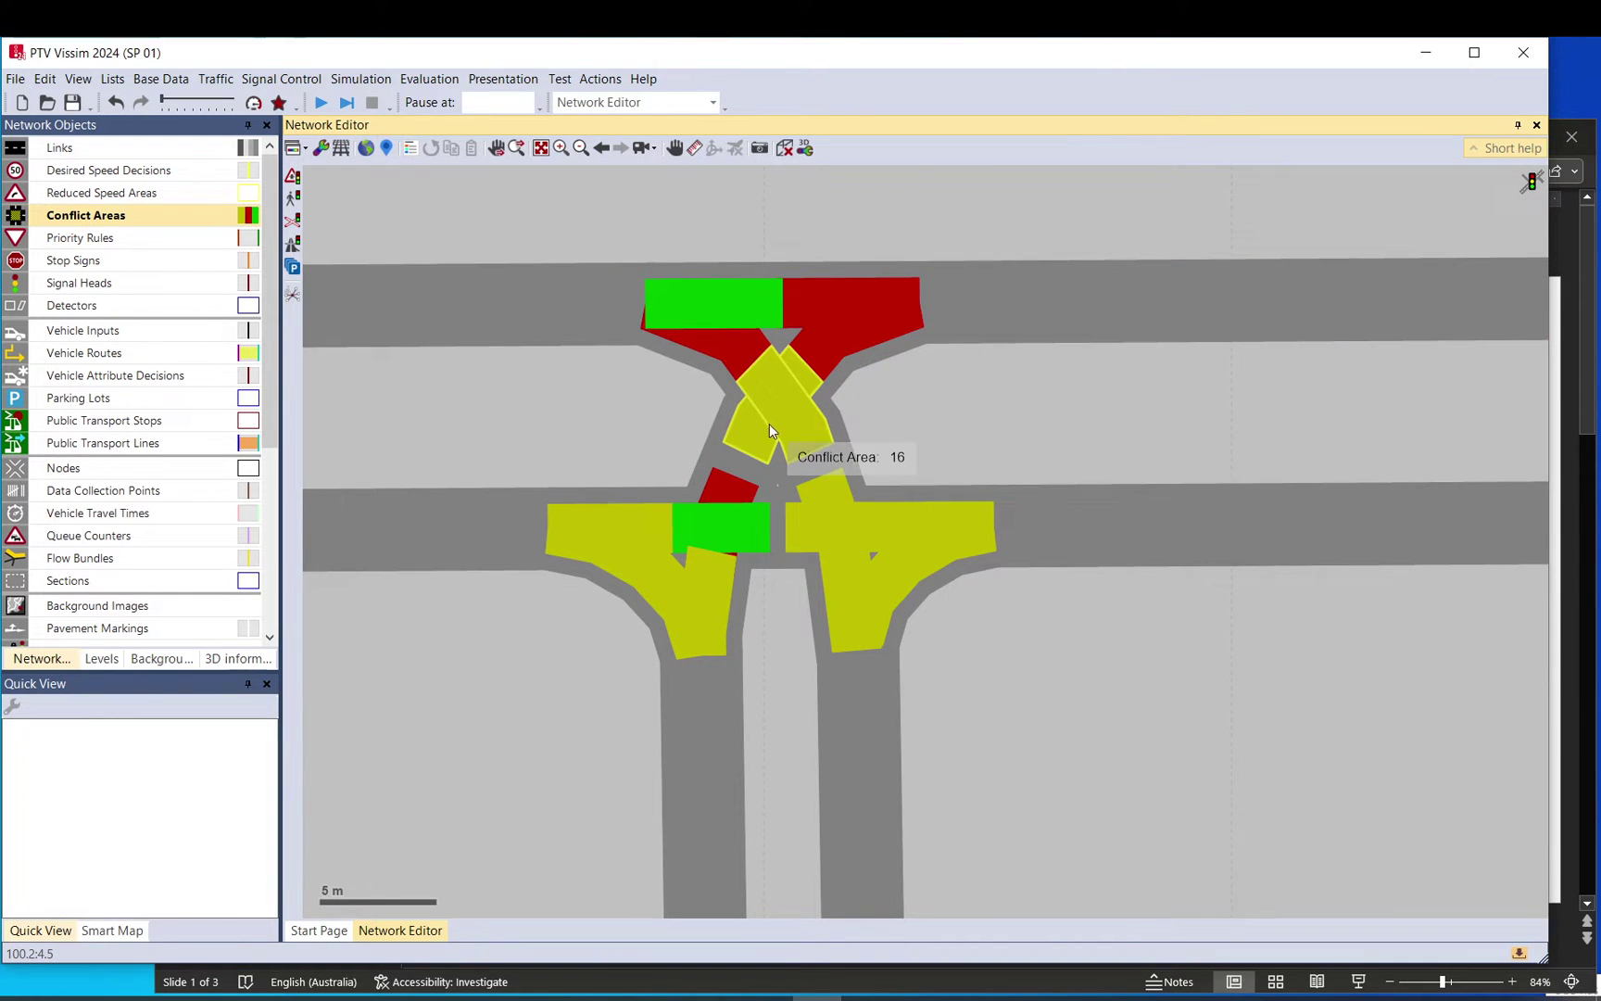
Give connector 10003 right of way at area 16, and link 1 at area 12 and its overlapping area
left_click(769, 426)
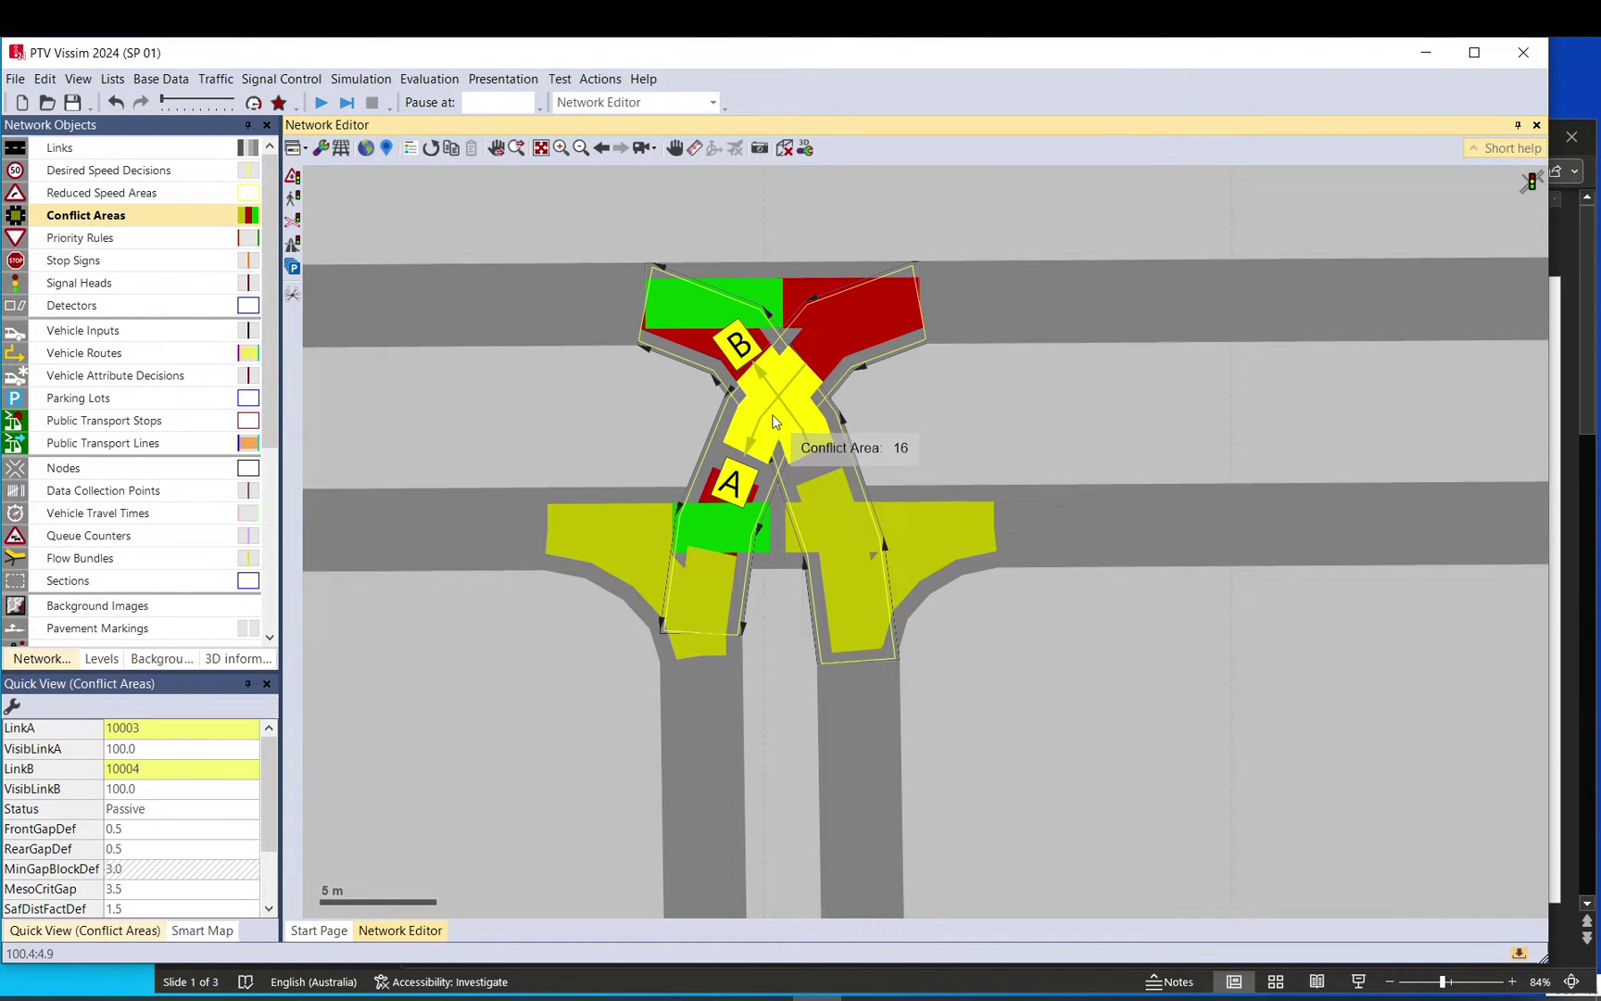
left_click(774, 428)
scroll(930, 274, "down", 3)
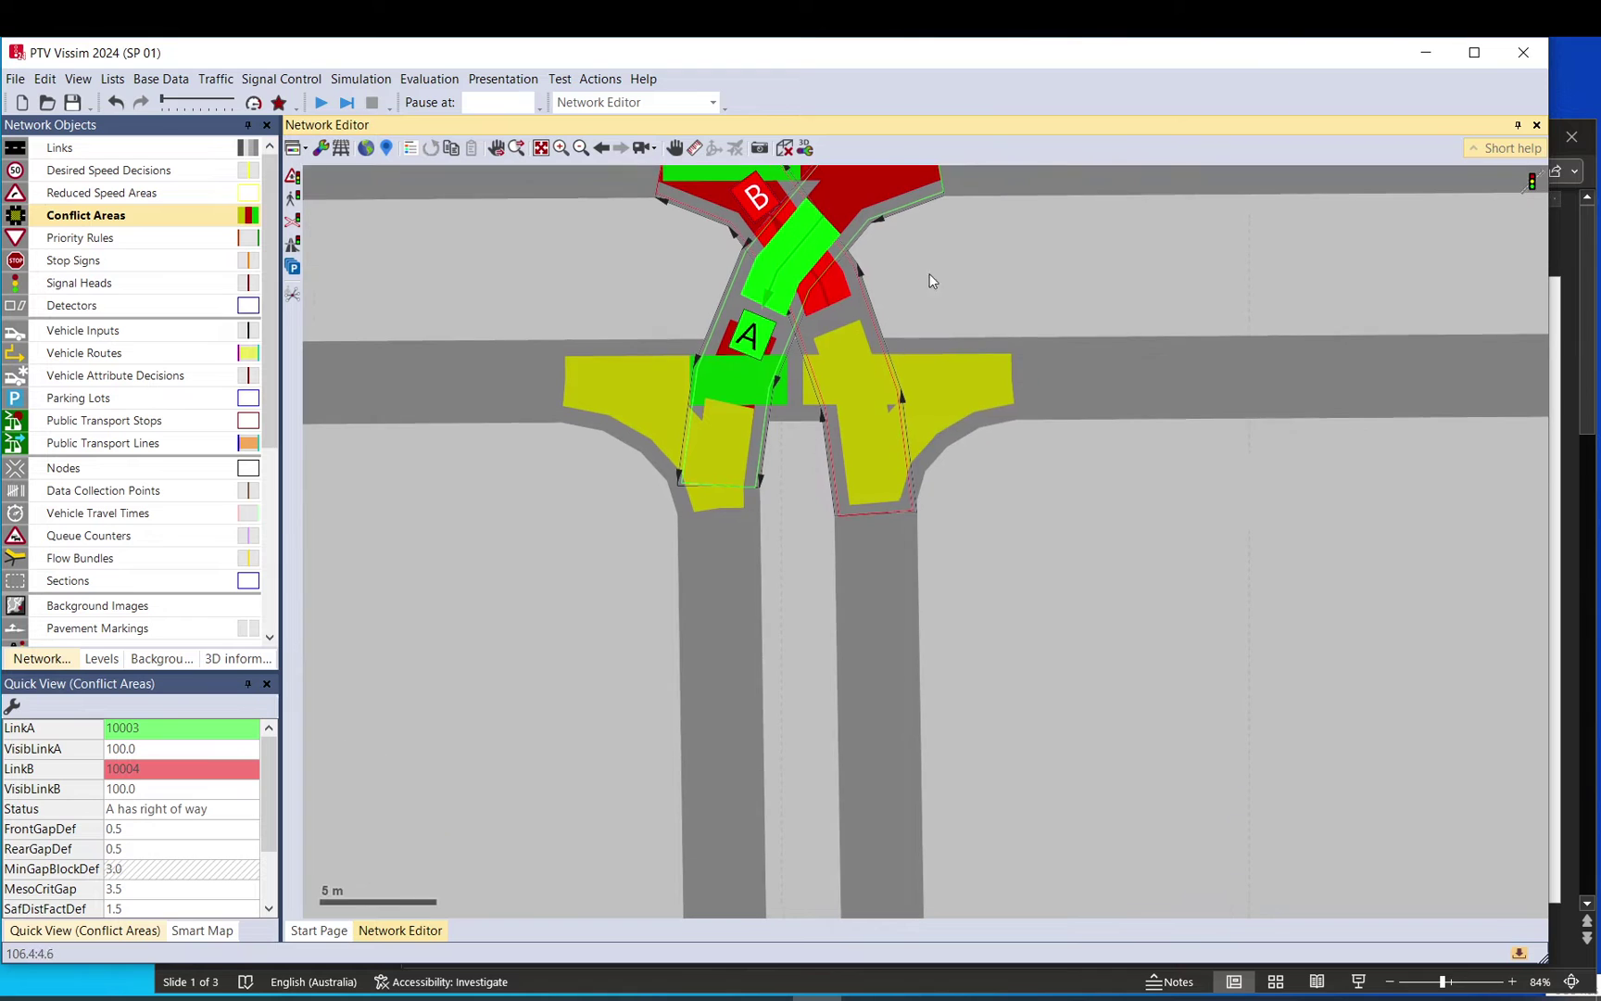
left_click(936, 384)
left_click(936, 384)
left_click(857, 382)
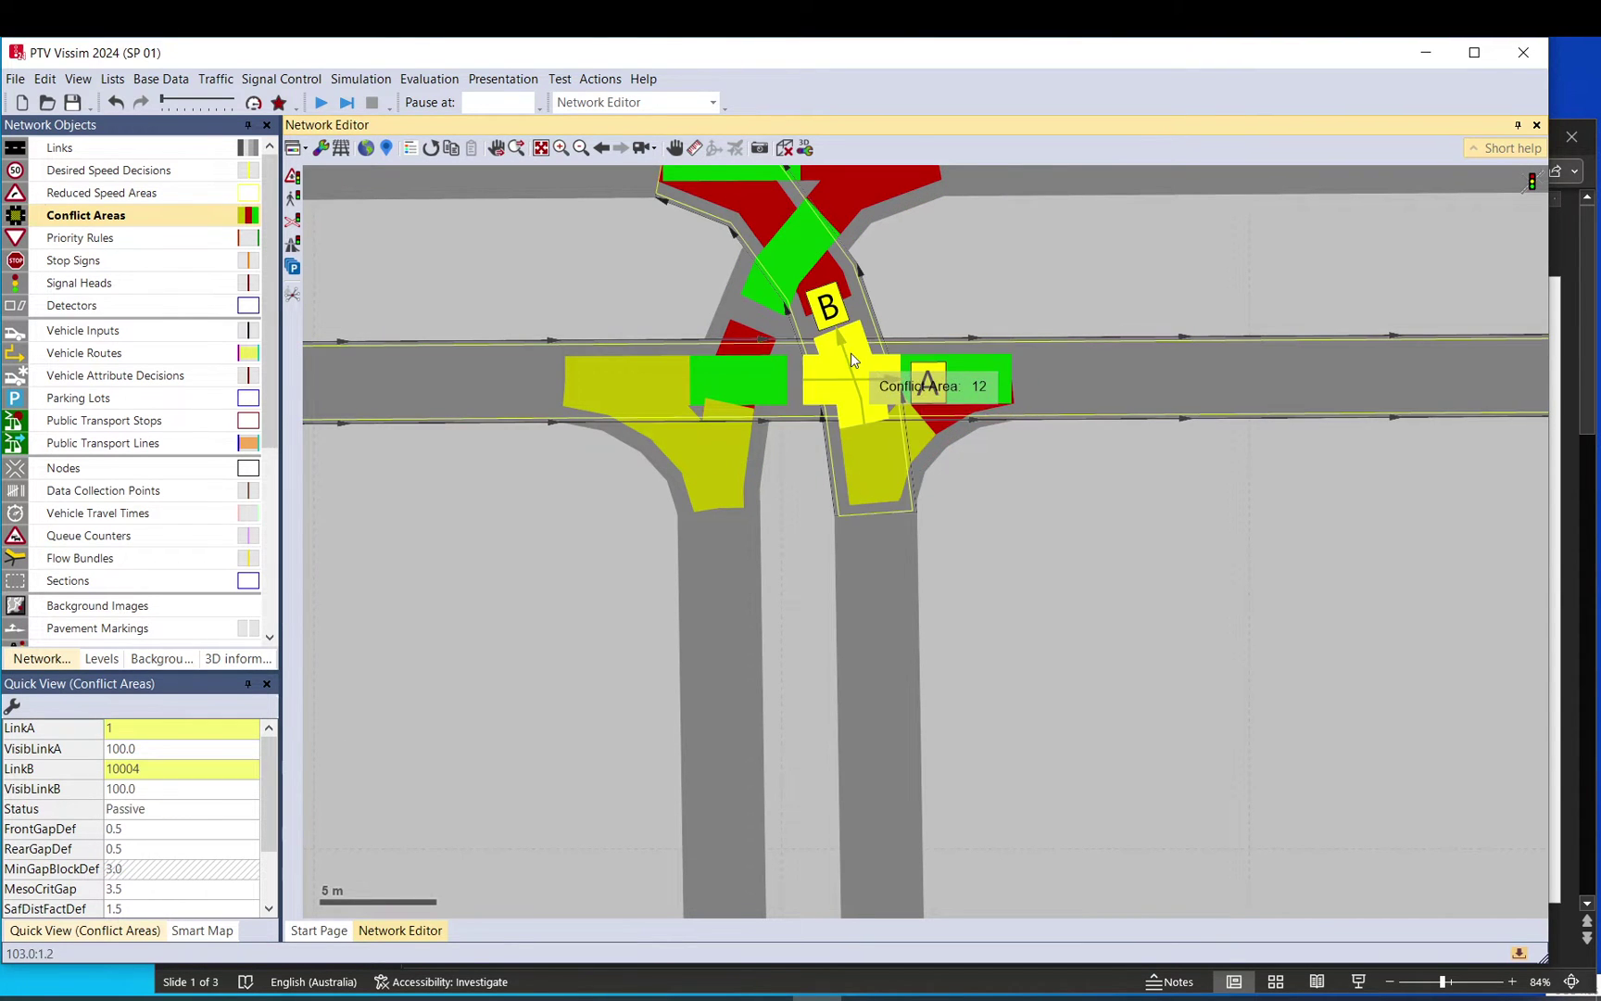
left_click(857, 382)
Set conflict area 6 to Undetermined and give connector 10001 right of way at area 11
left_click(595, 386)
left_click(598, 390)
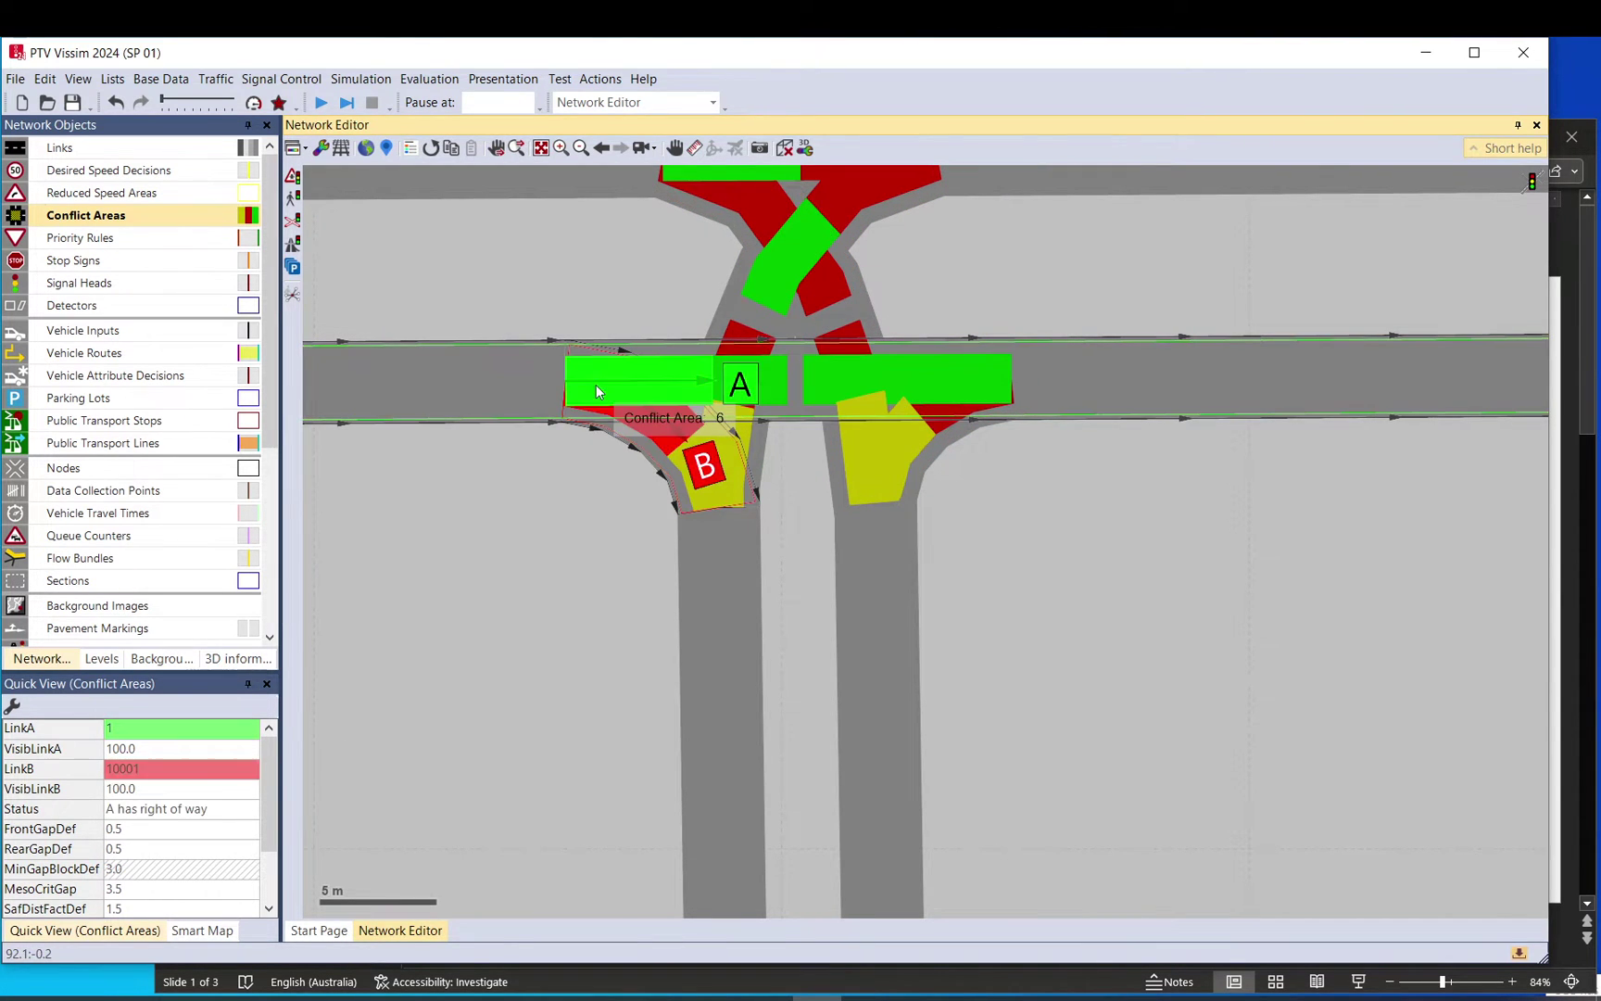
left_click(598, 390)
left_click(598, 390)
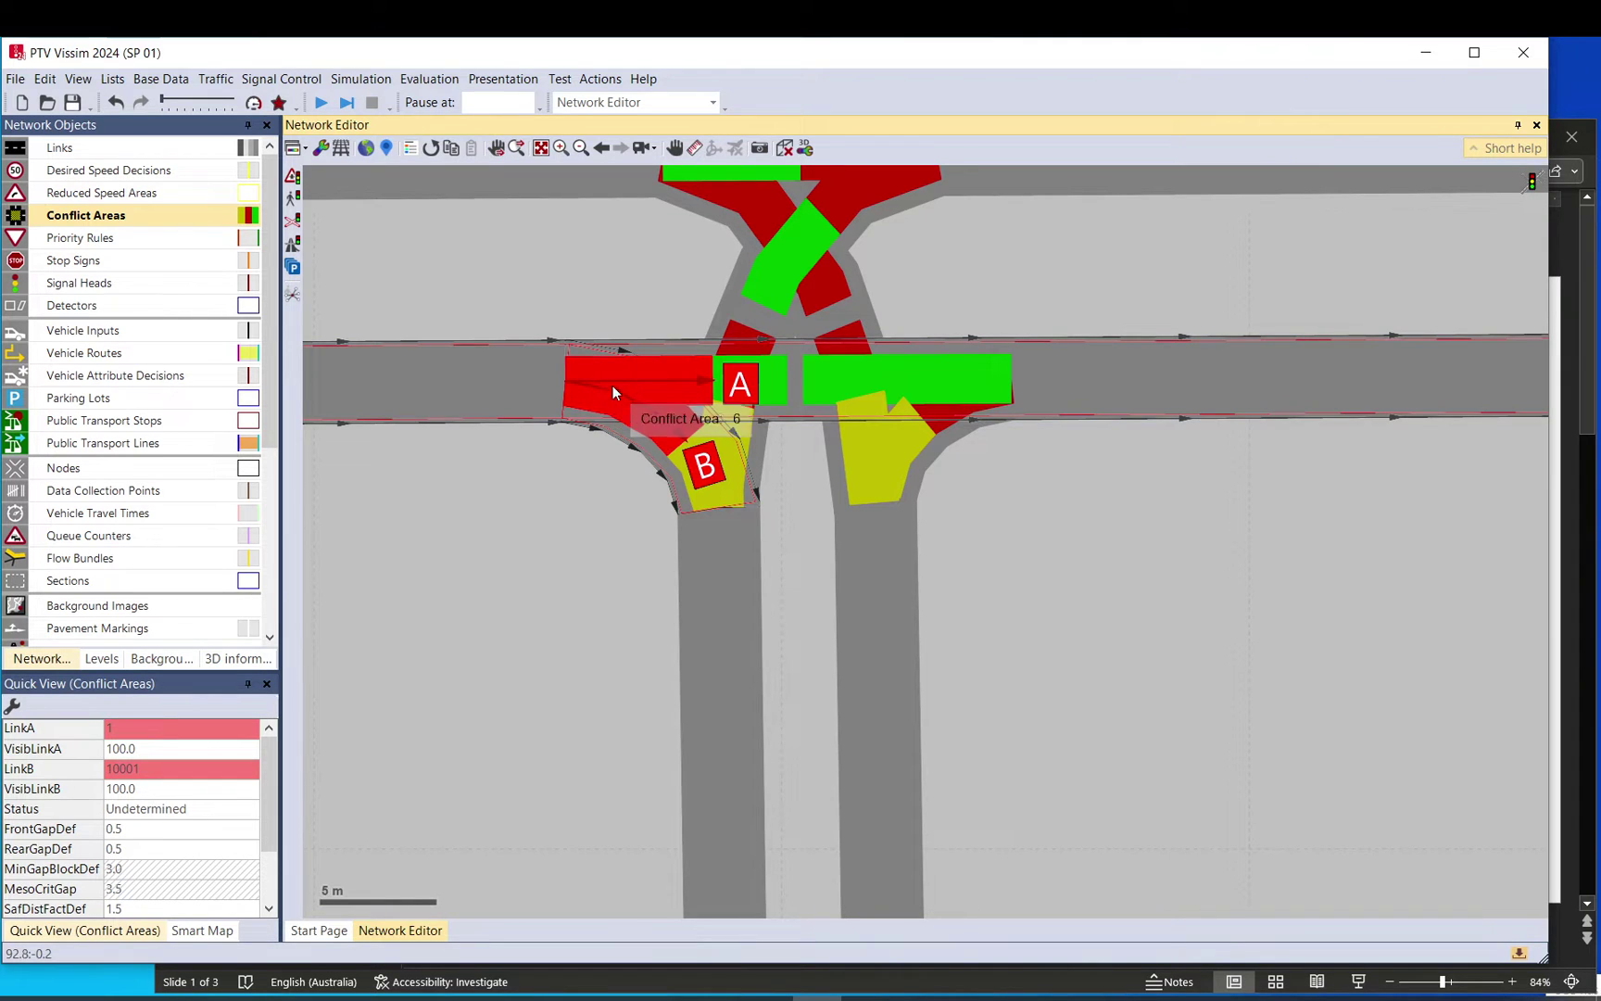
left_click(733, 429)
left_click(732, 431)
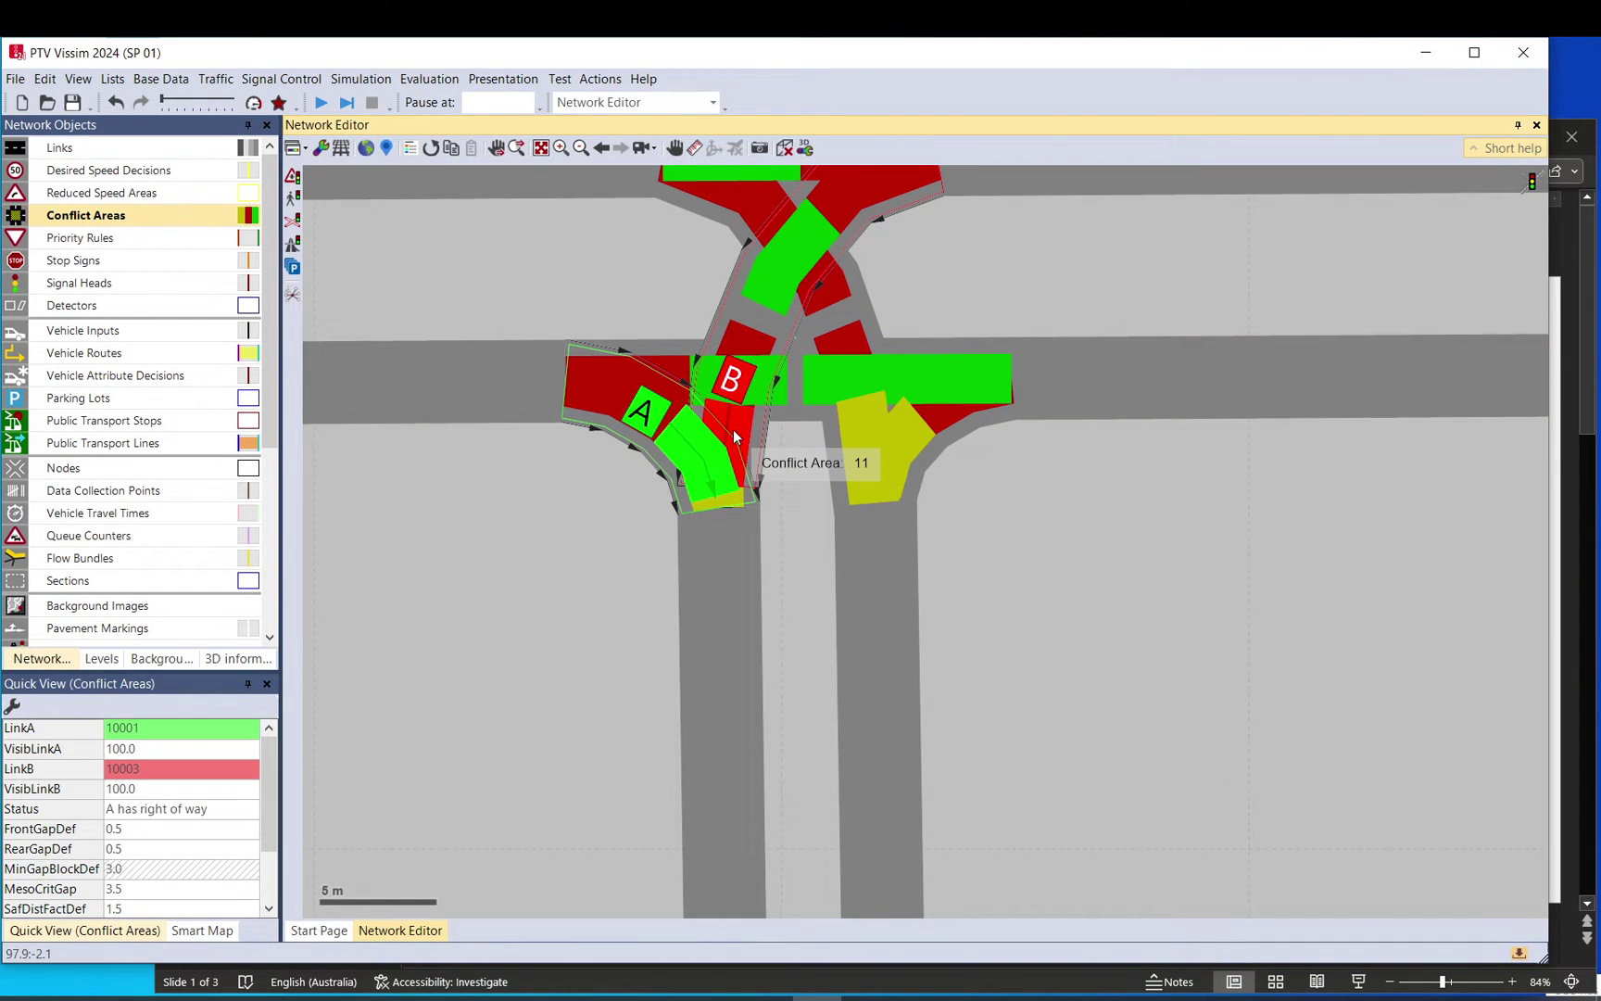
left_click(590, 497)
left_click(710, 485)
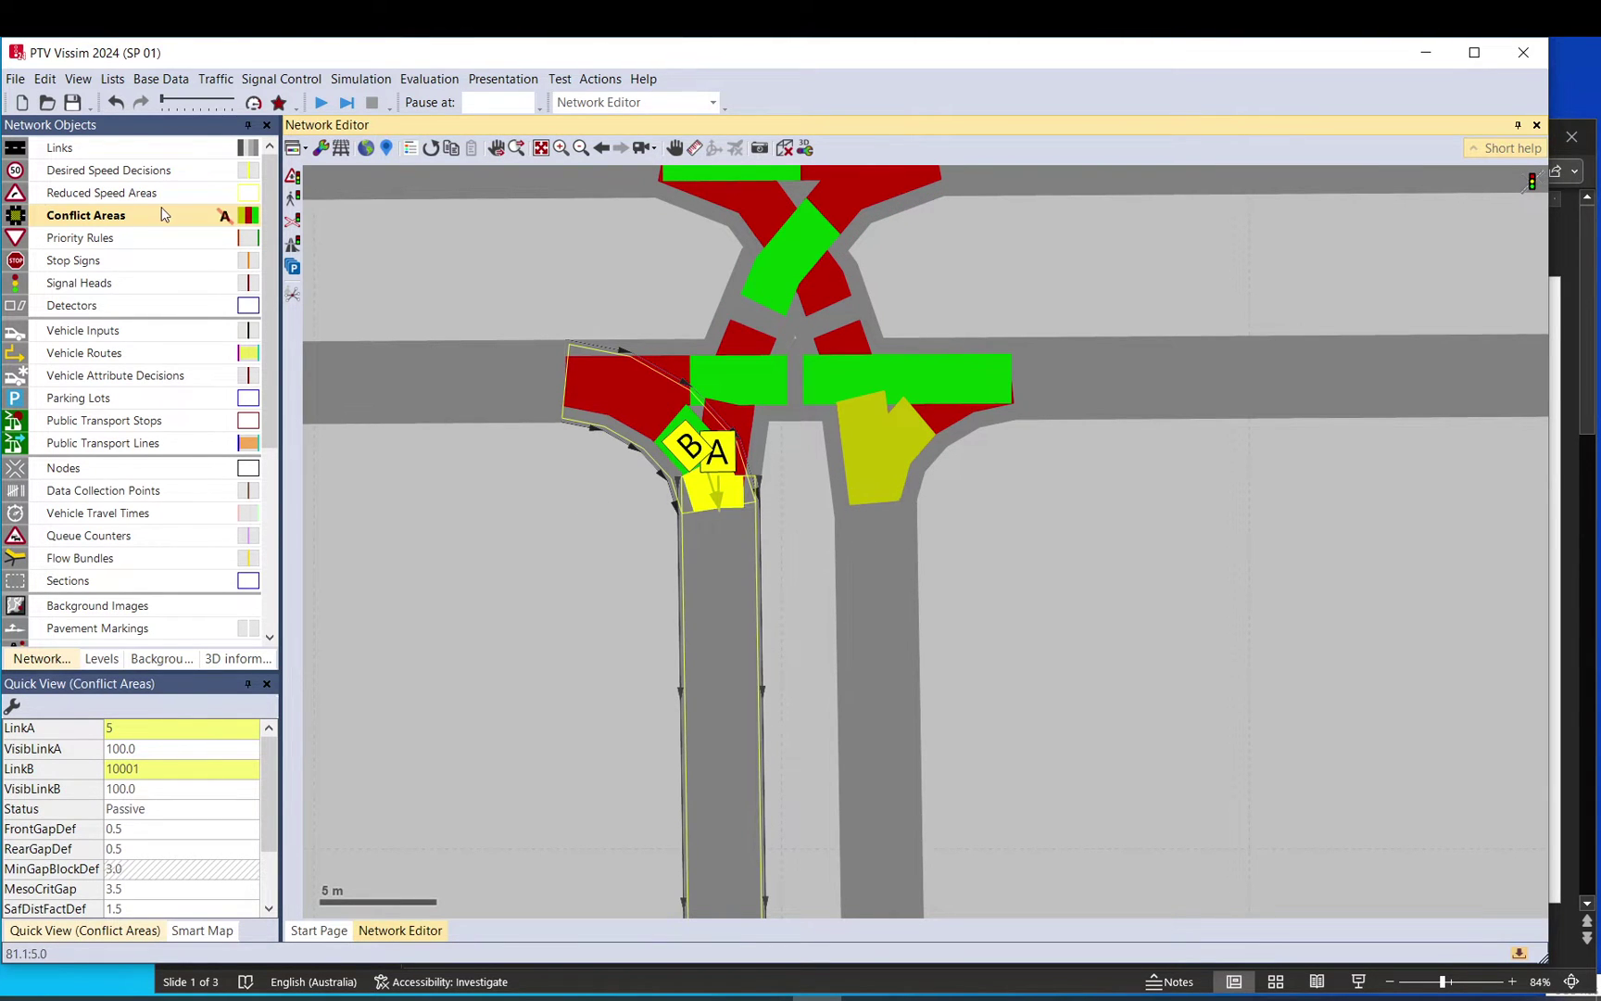
Drag link 5's start point down, away from connector 10003
left_click(710, 517)
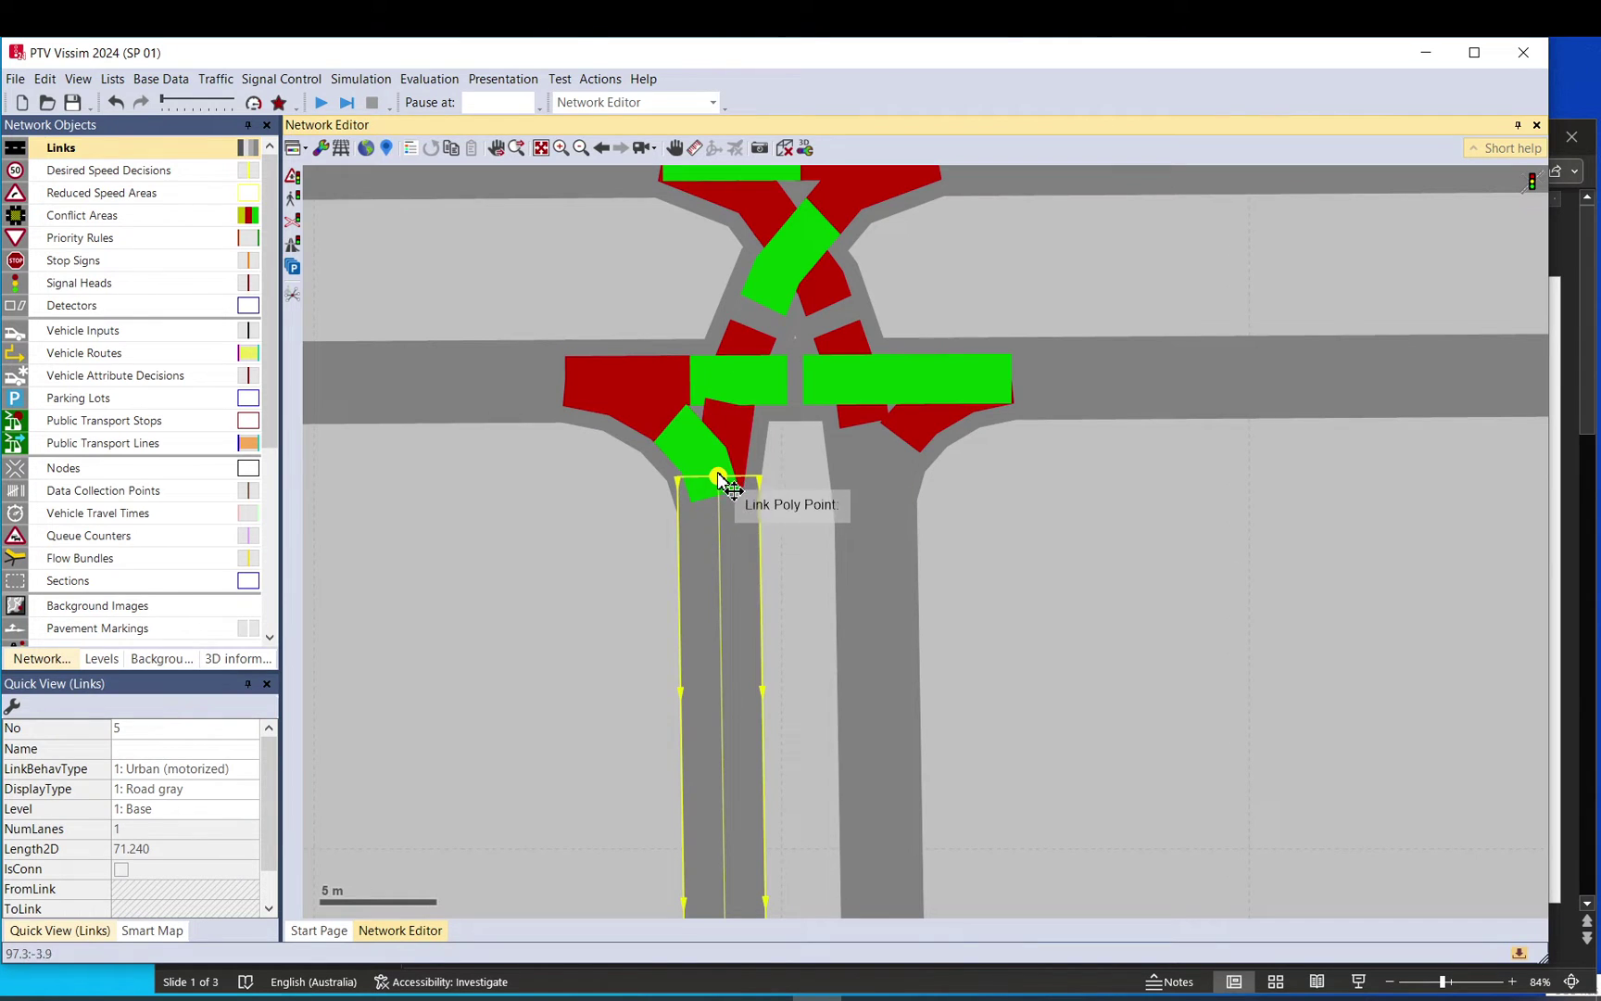
left_click_drag(726, 490, 724, 520)
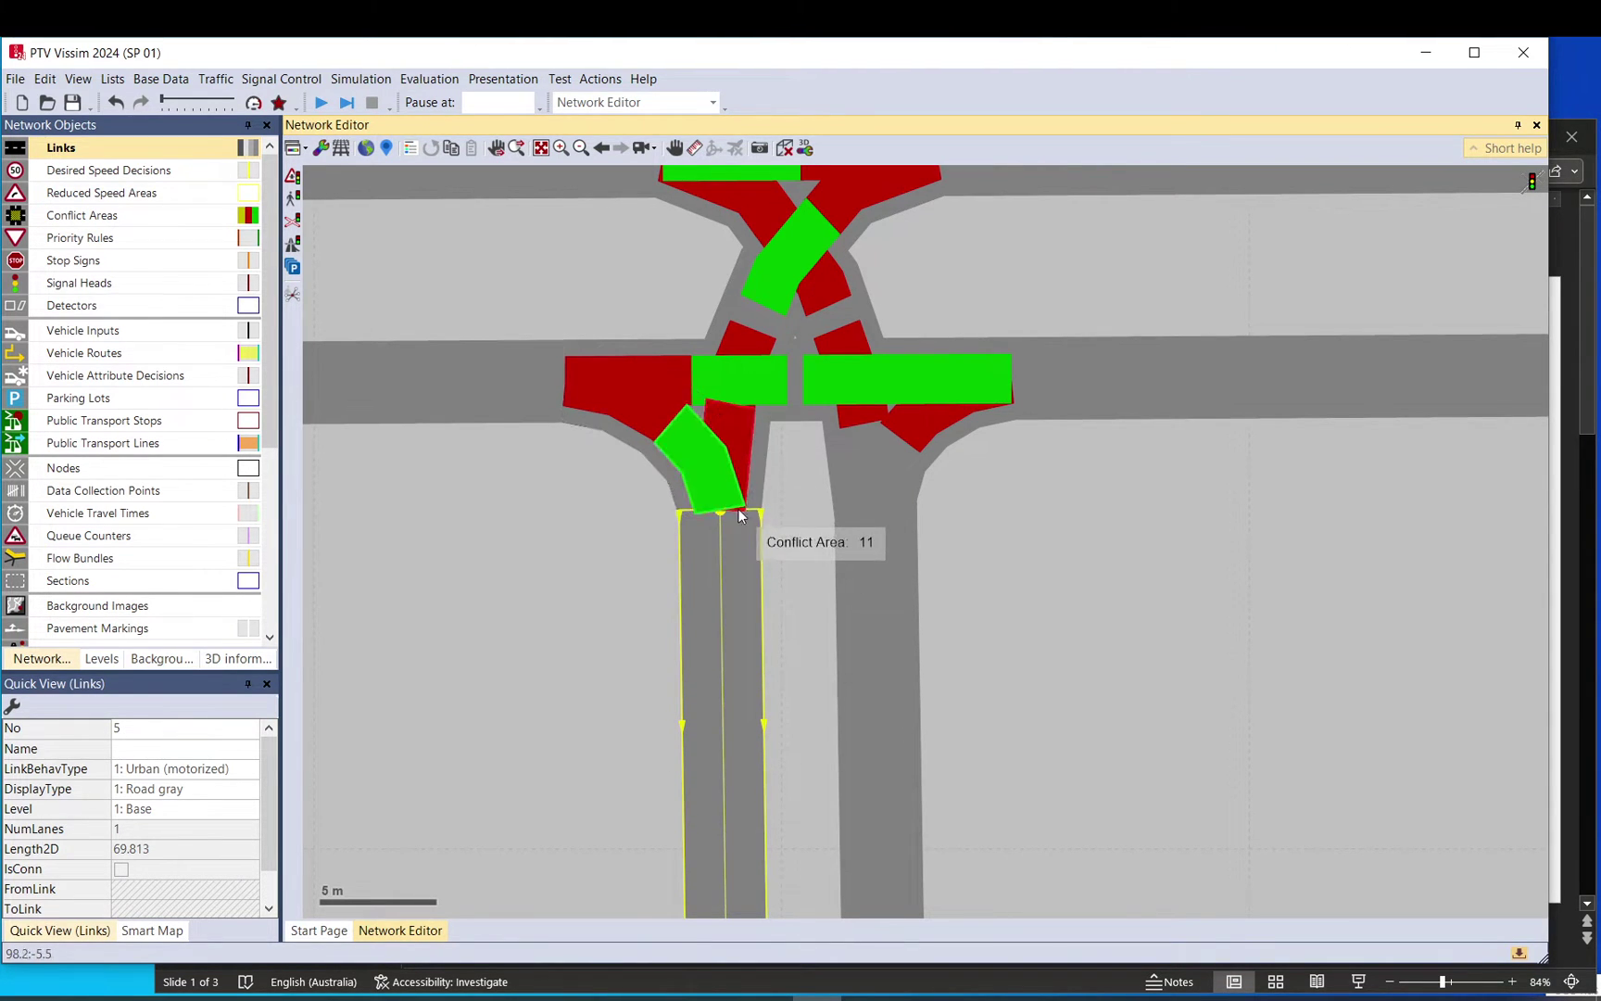
left_click(757, 491)
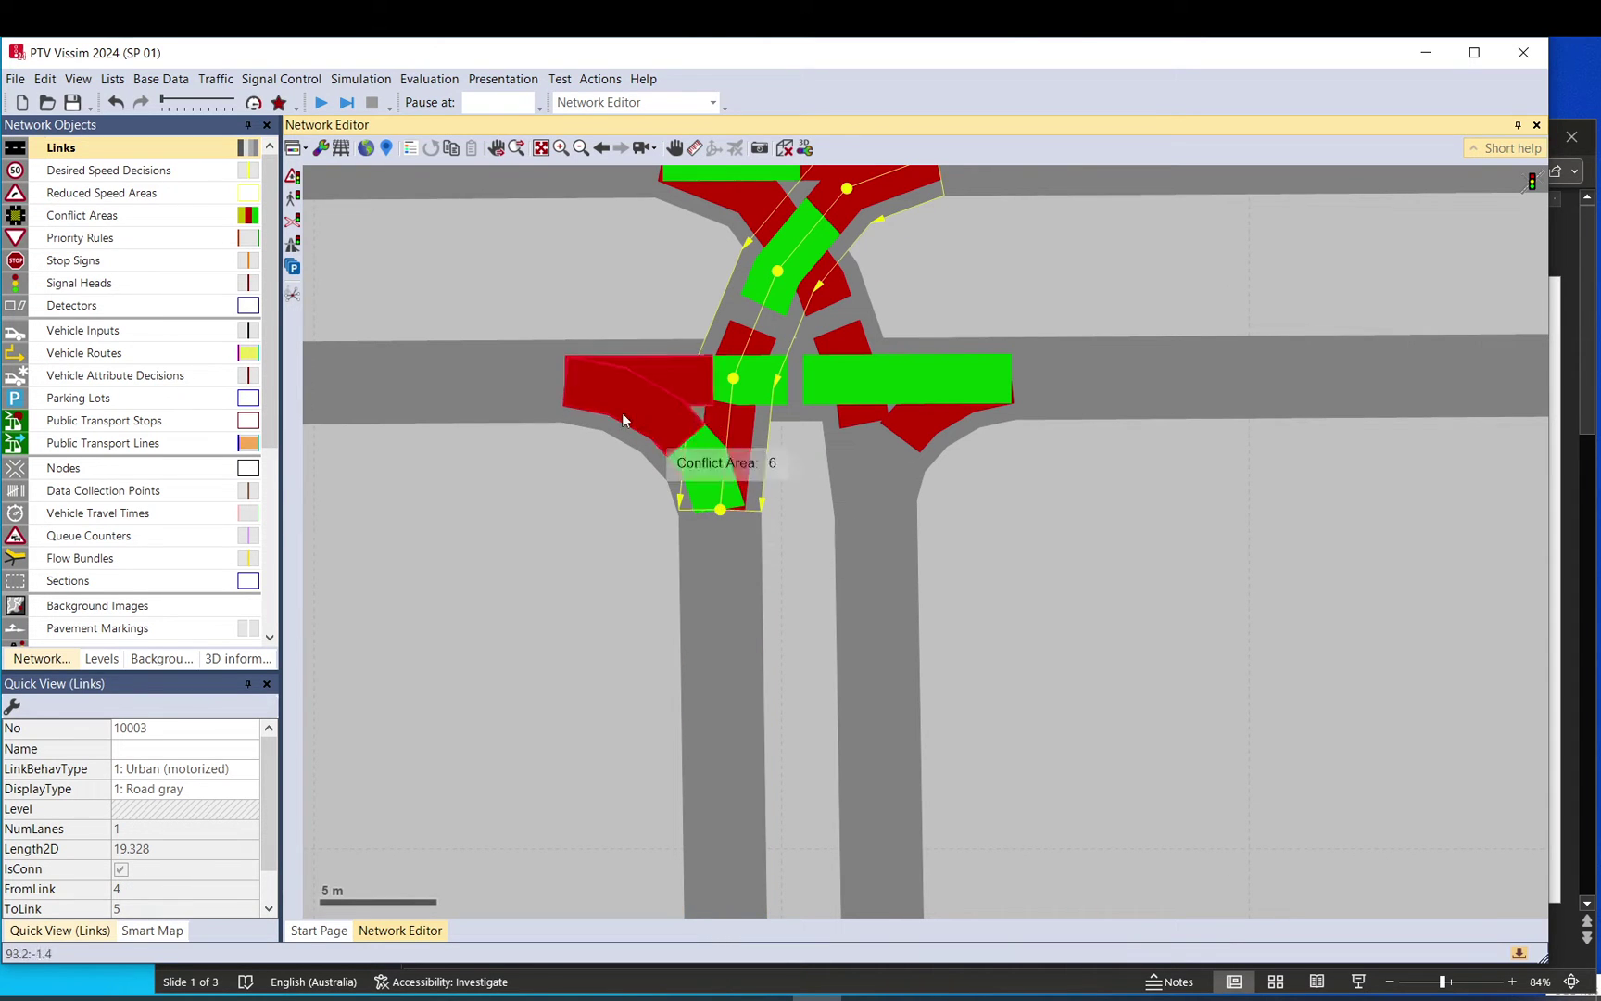
Return to conflict areas and recentre the view on the intersection
left_click(106, 219)
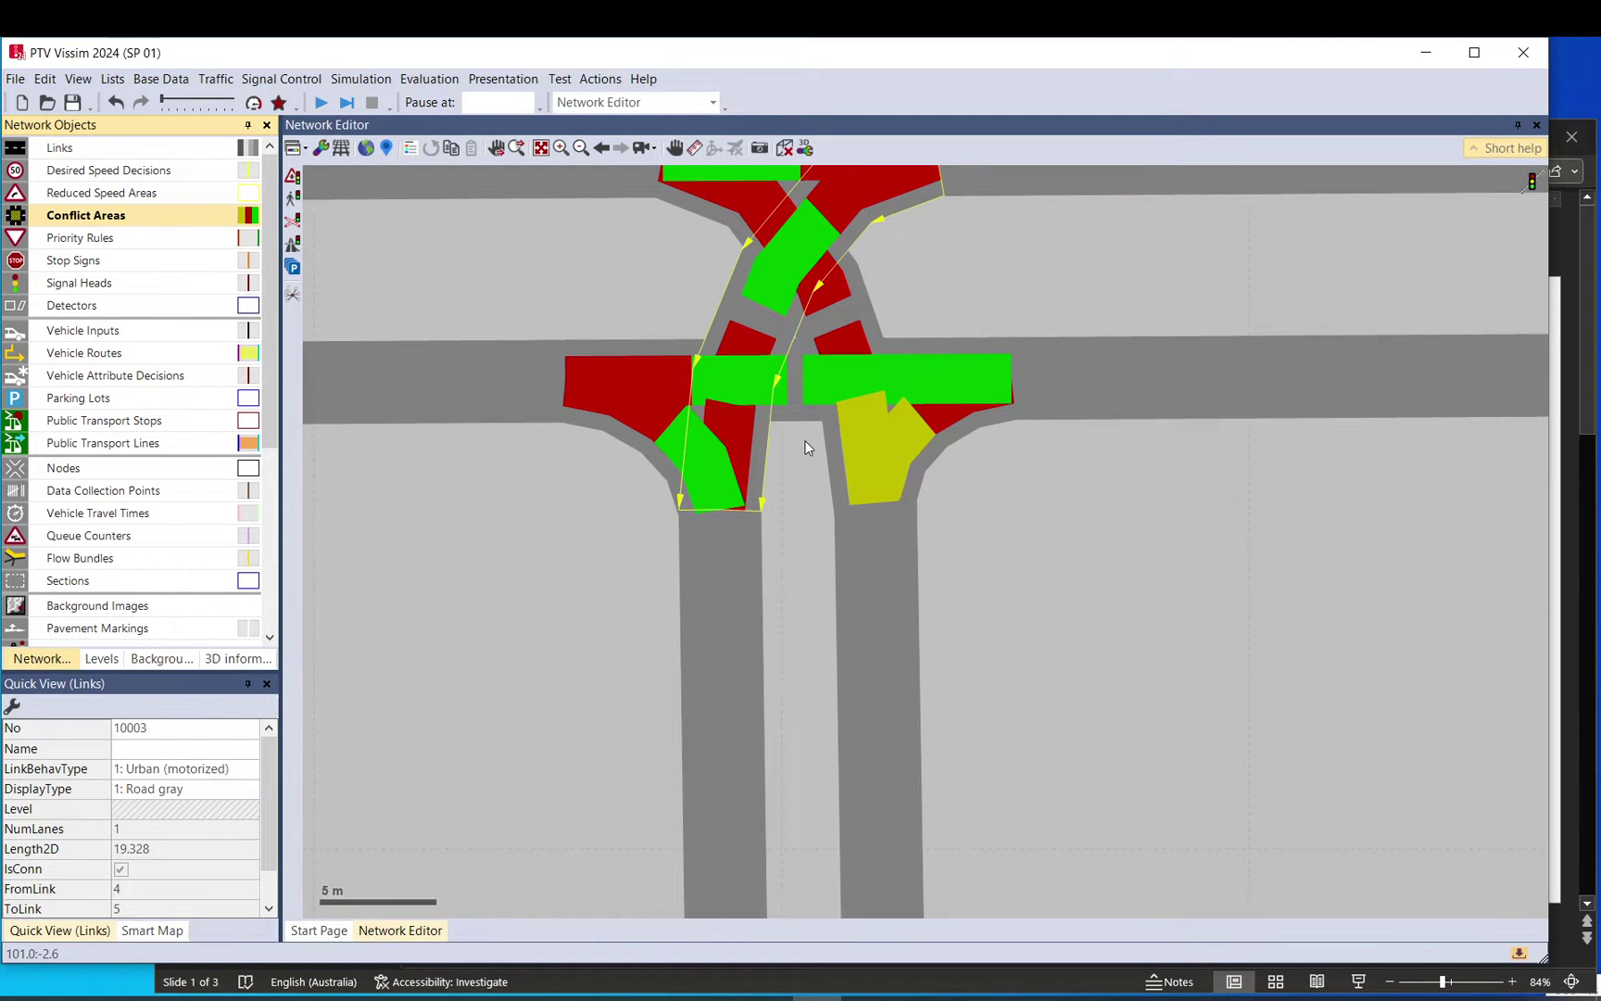
left_click_drag(805, 440, 734, 461)
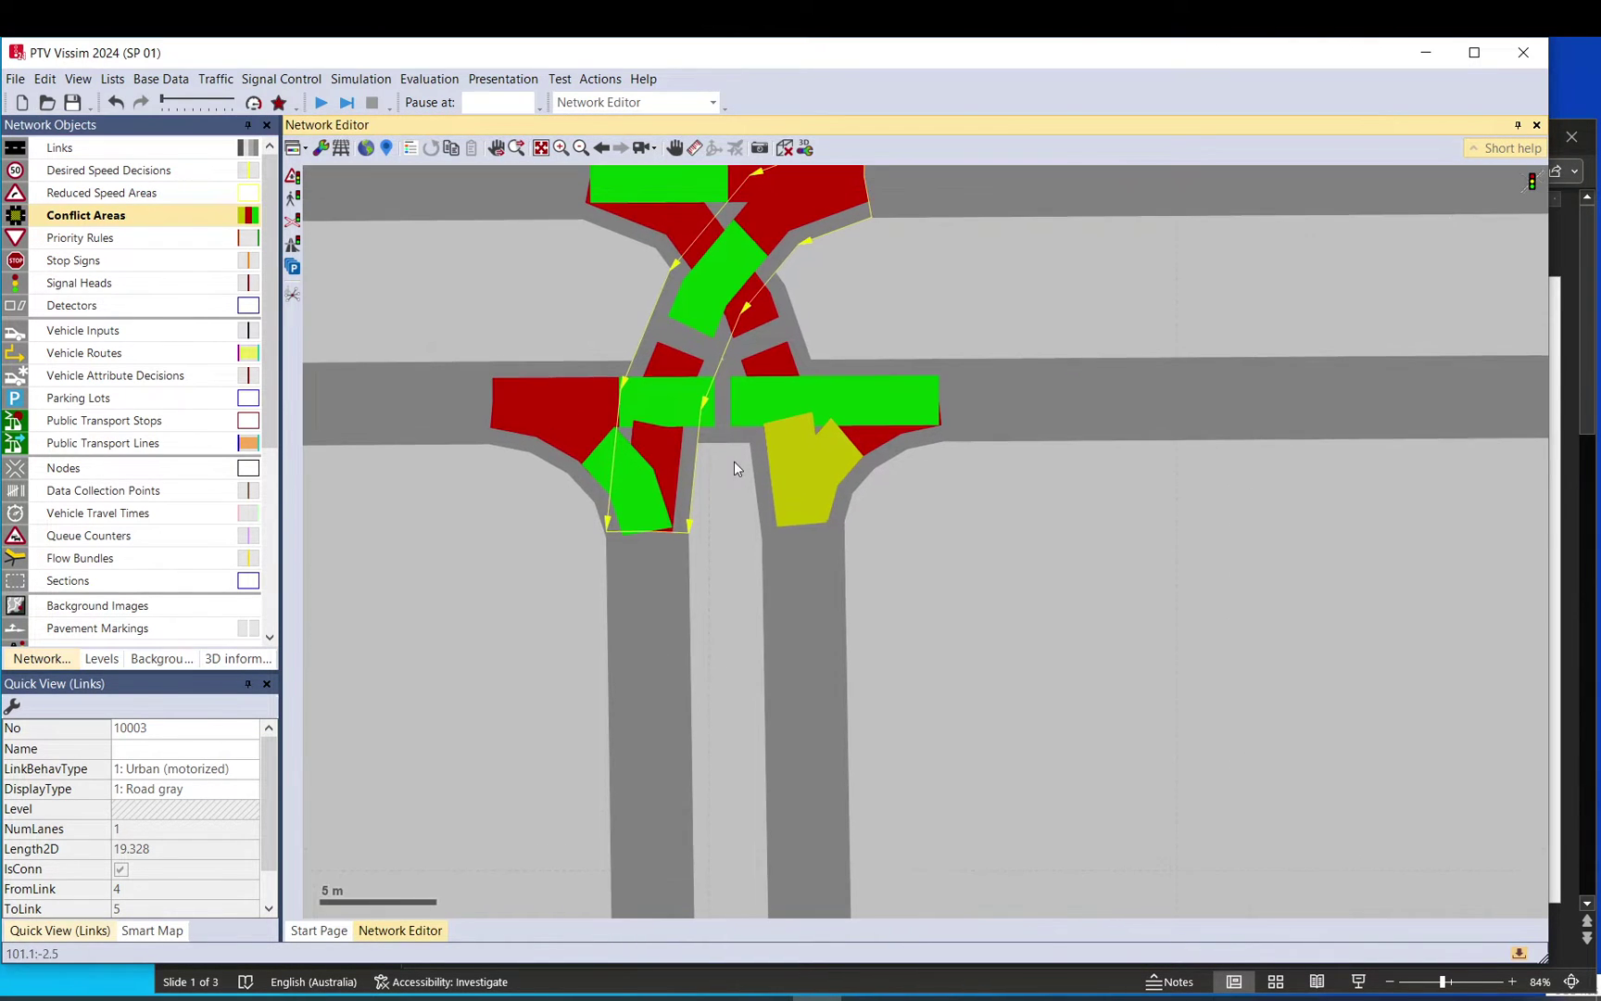
scroll(646, 413, "down", 1)
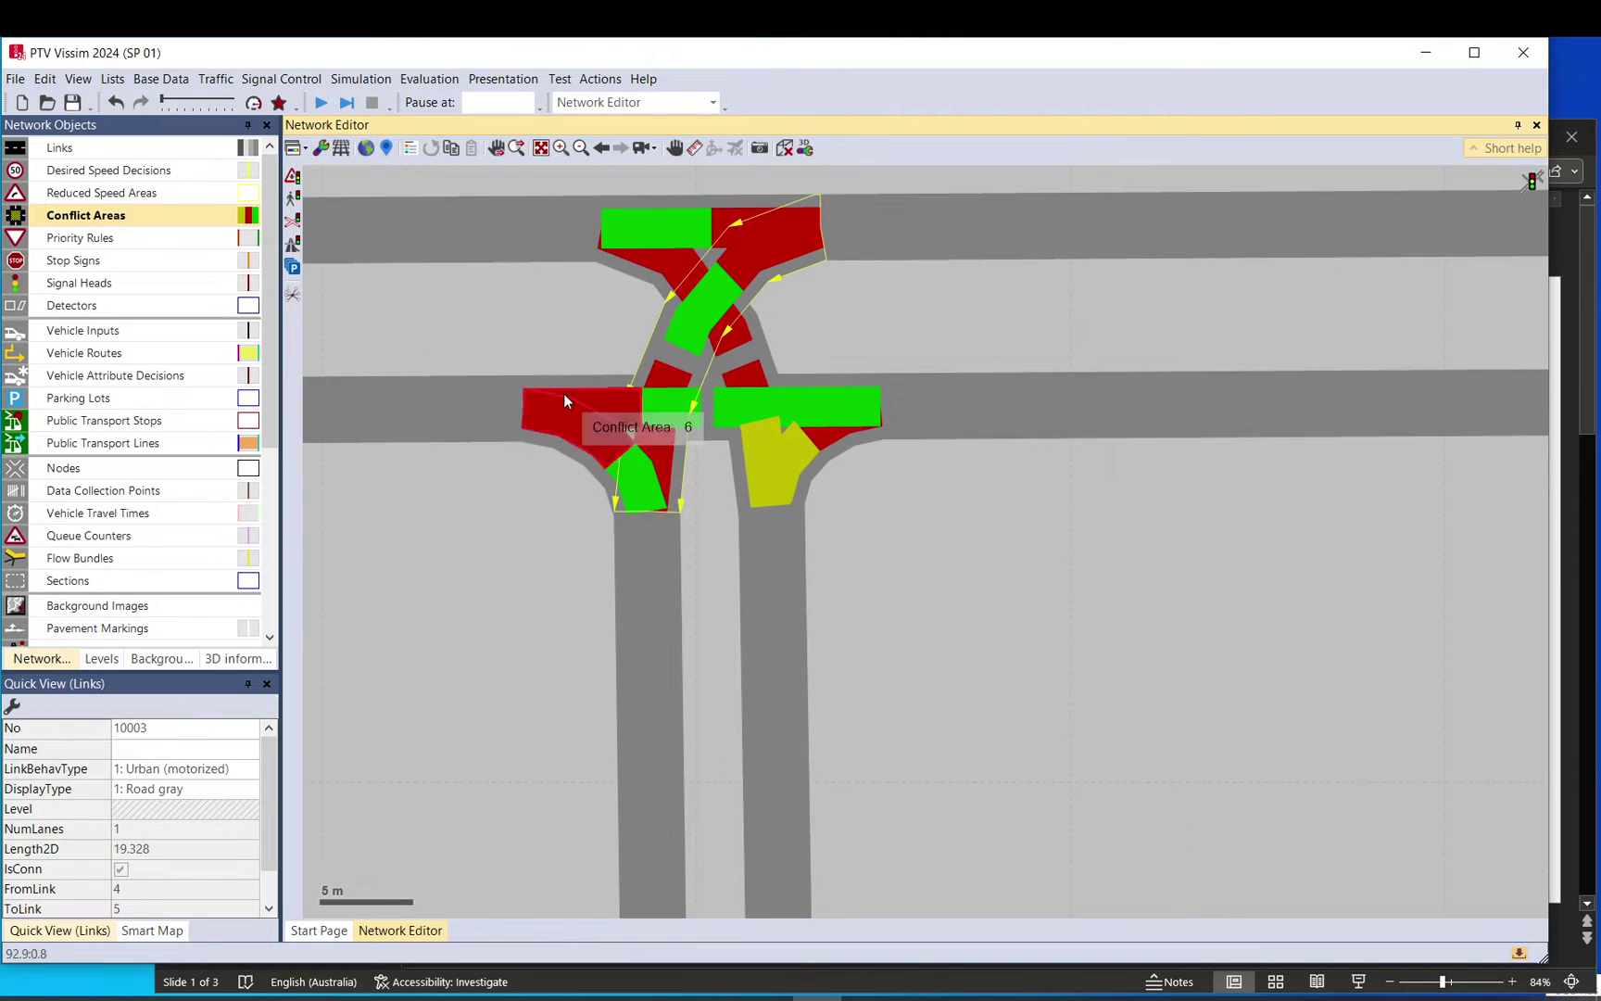
left_click(695, 449)
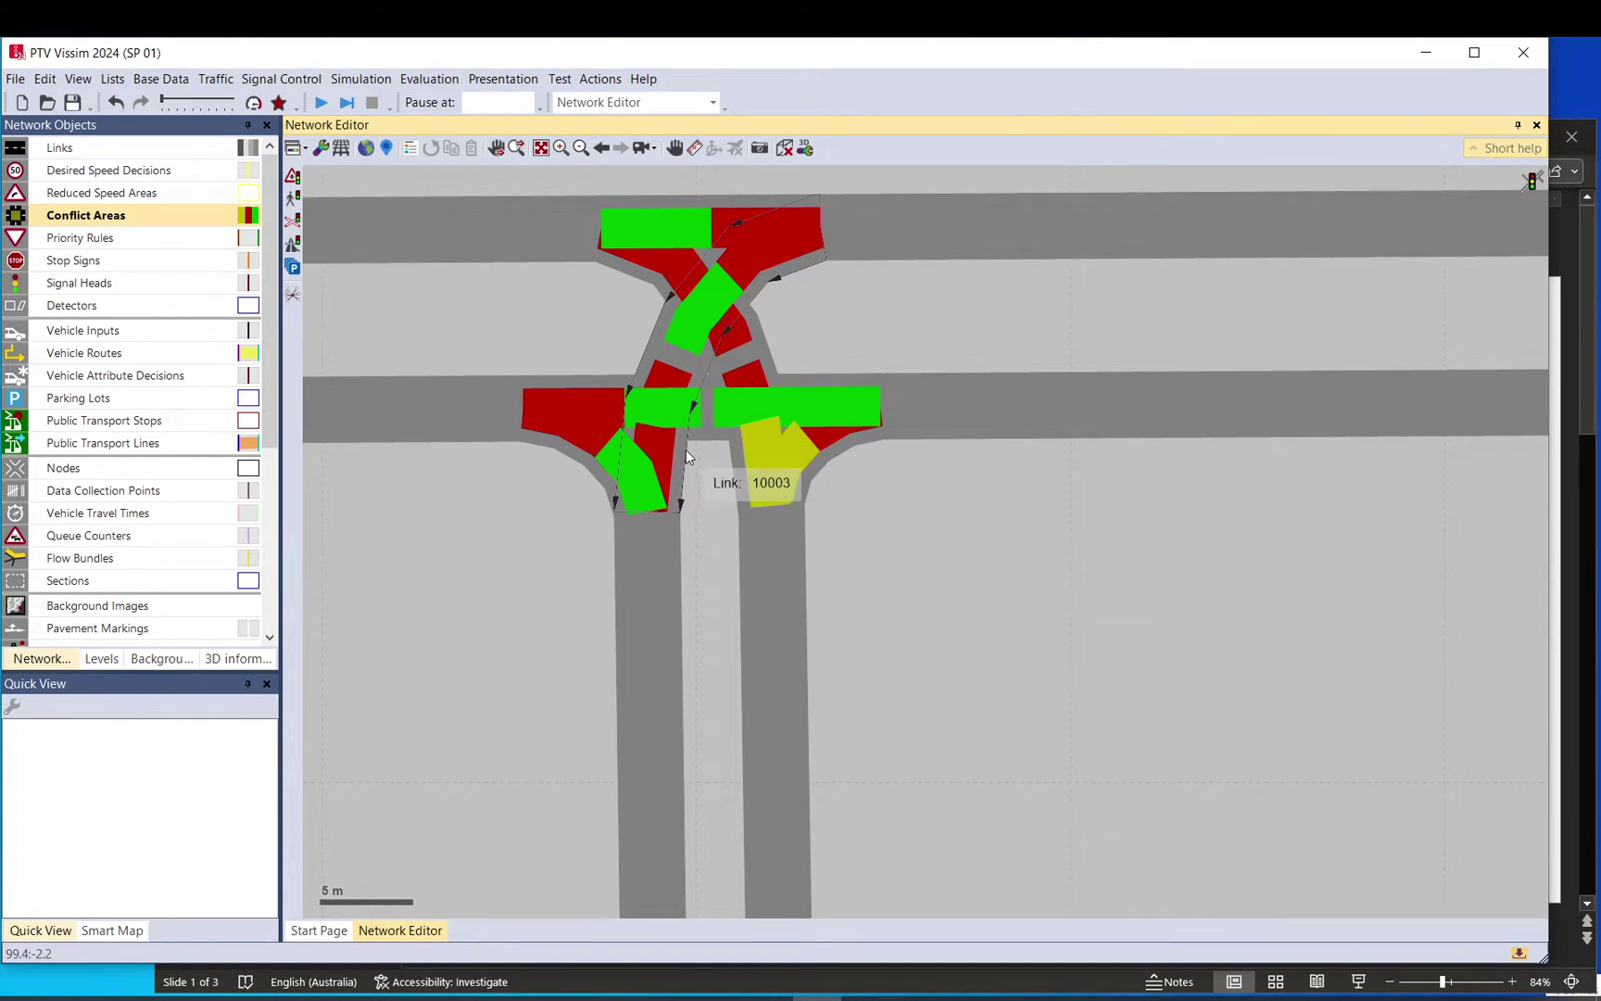
left_click_drag(683, 451, 636, 500)
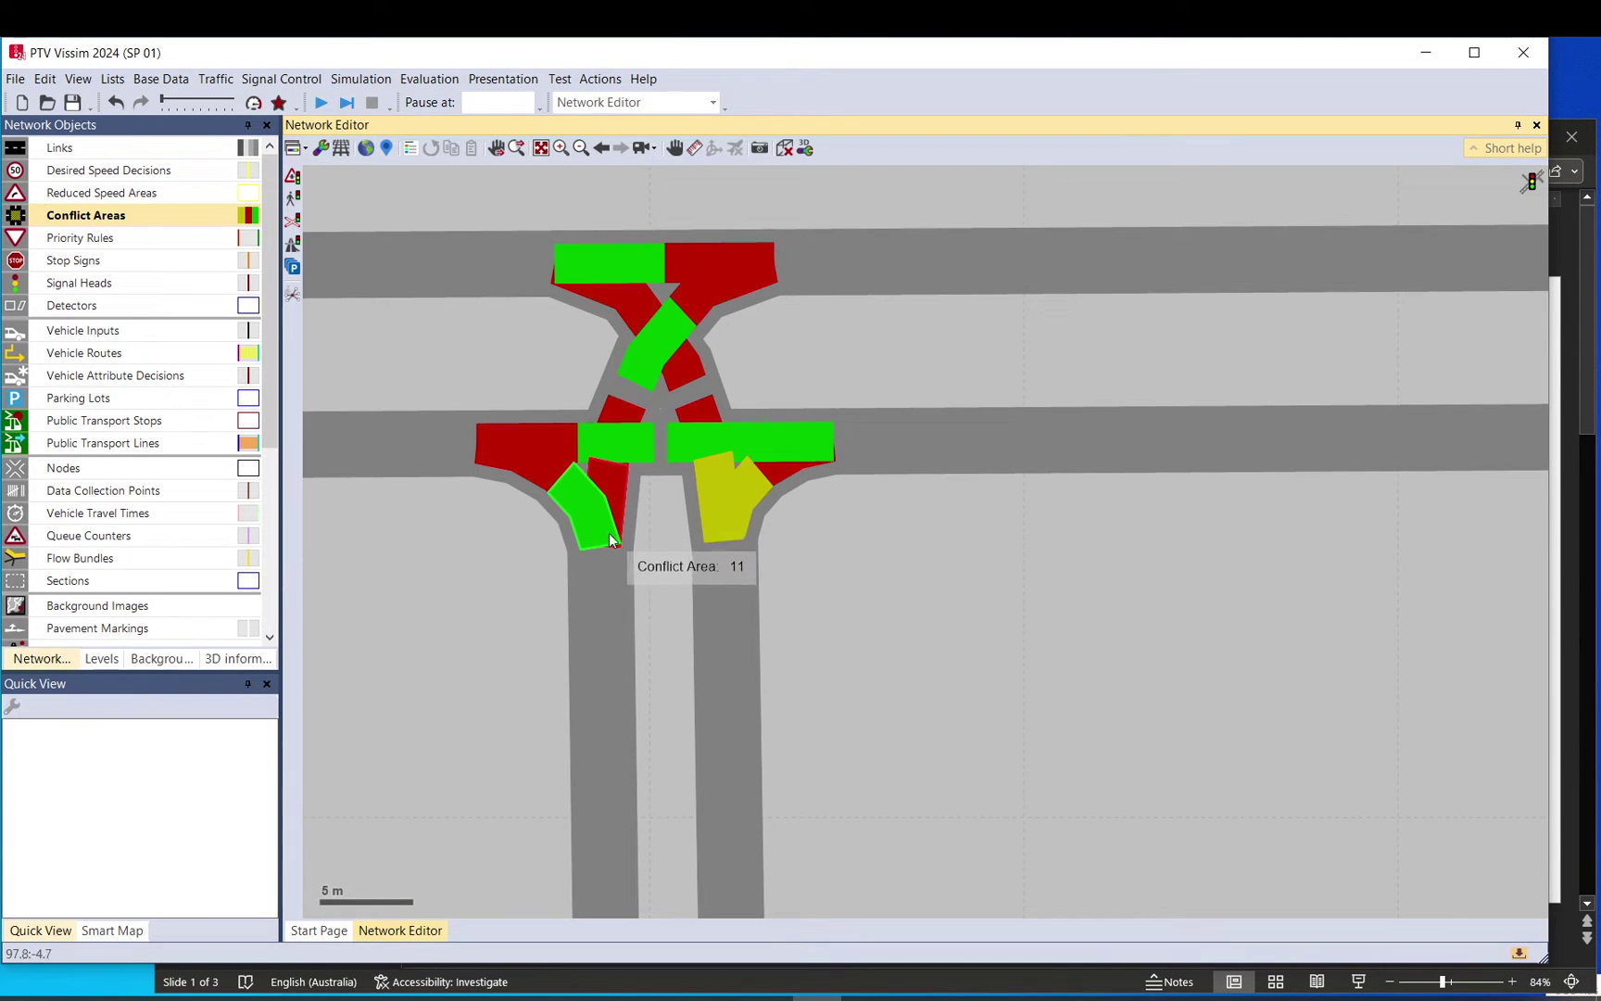
Cycle conflict area 6 through its priority states and leave it Undetermined
left_click(529, 442)
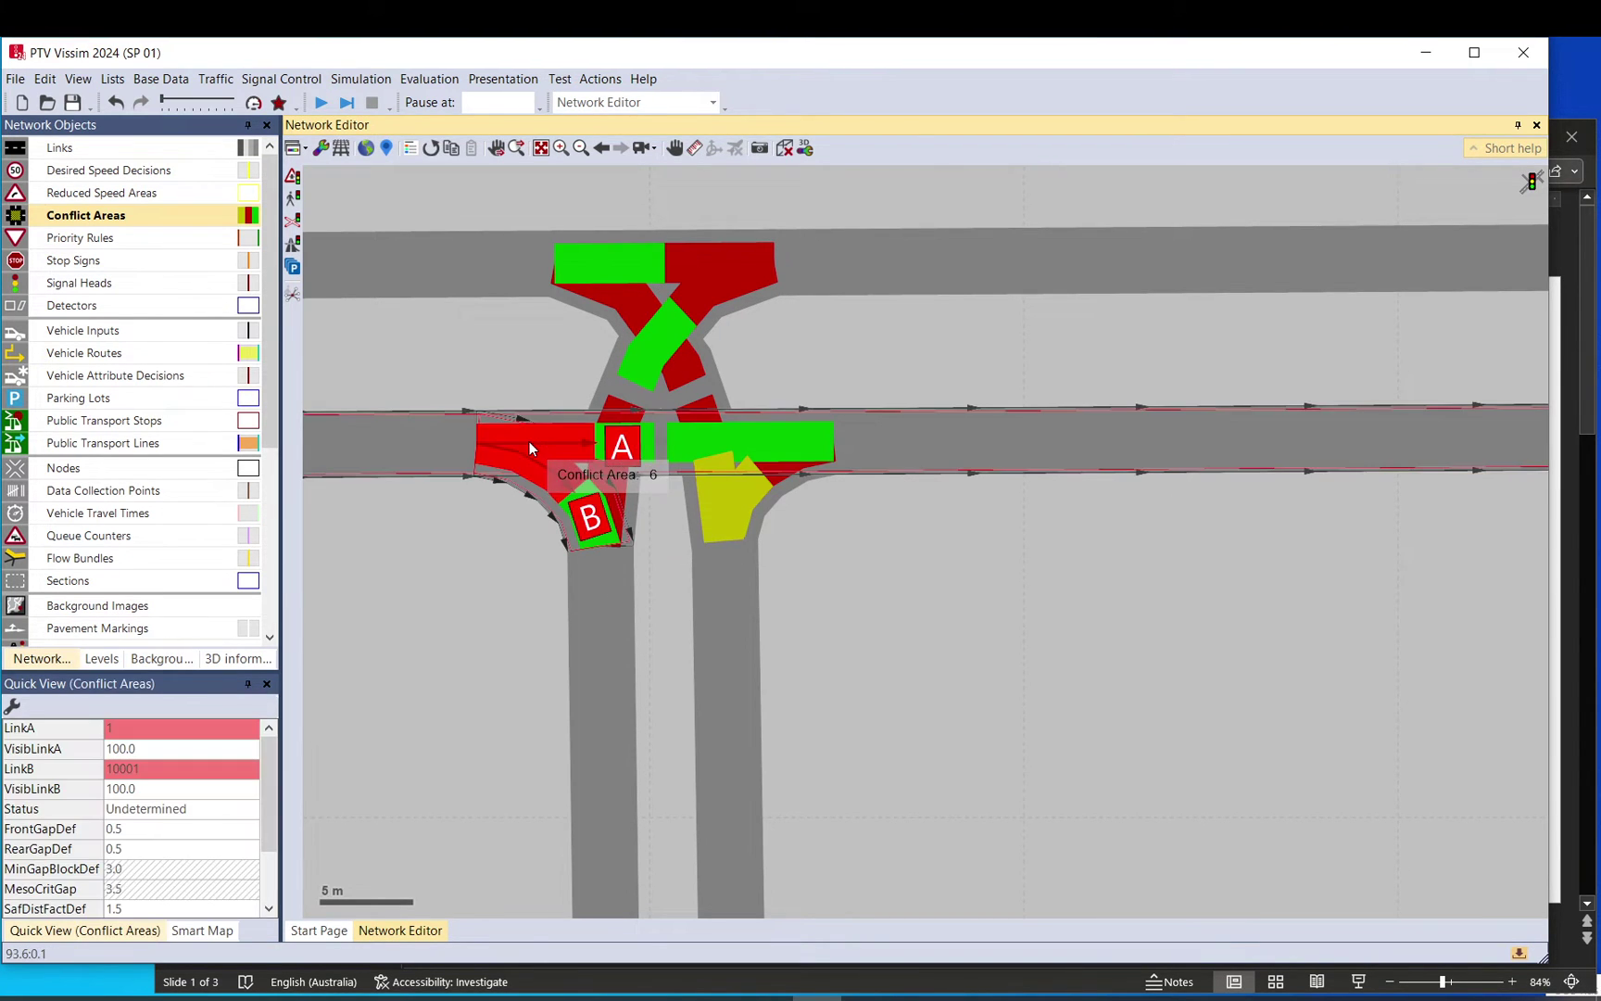
left_click(526, 446)
left_click(526, 446)
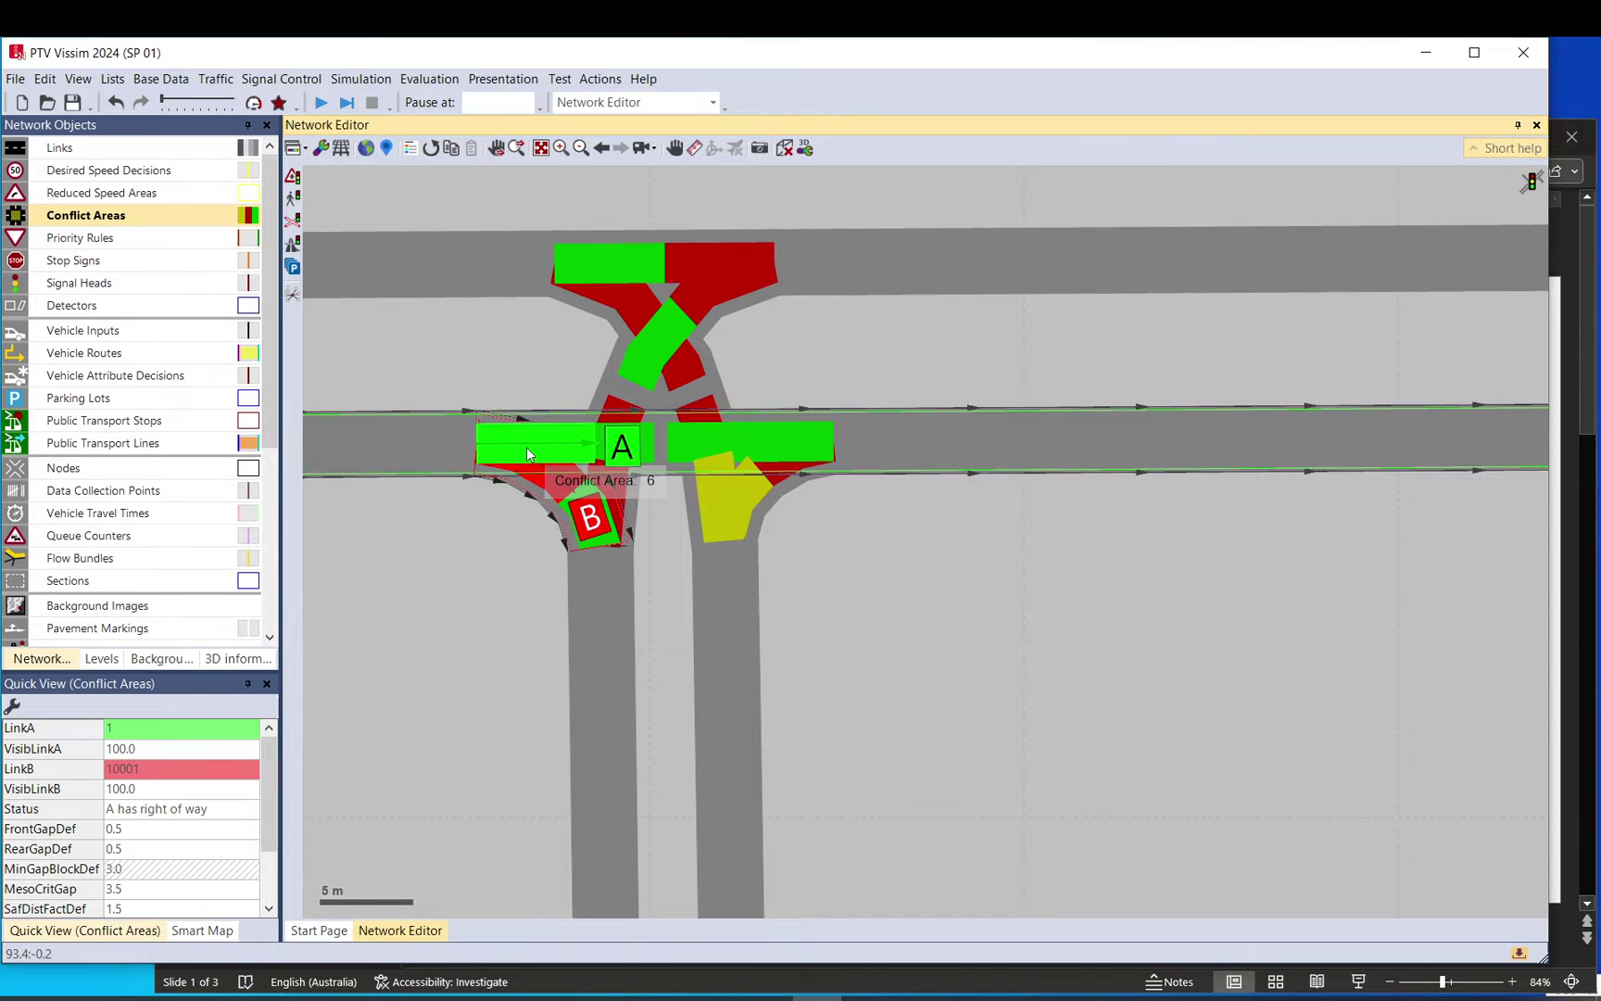
left_click(526, 447)
left_click(526, 446)
left_click(518, 371)
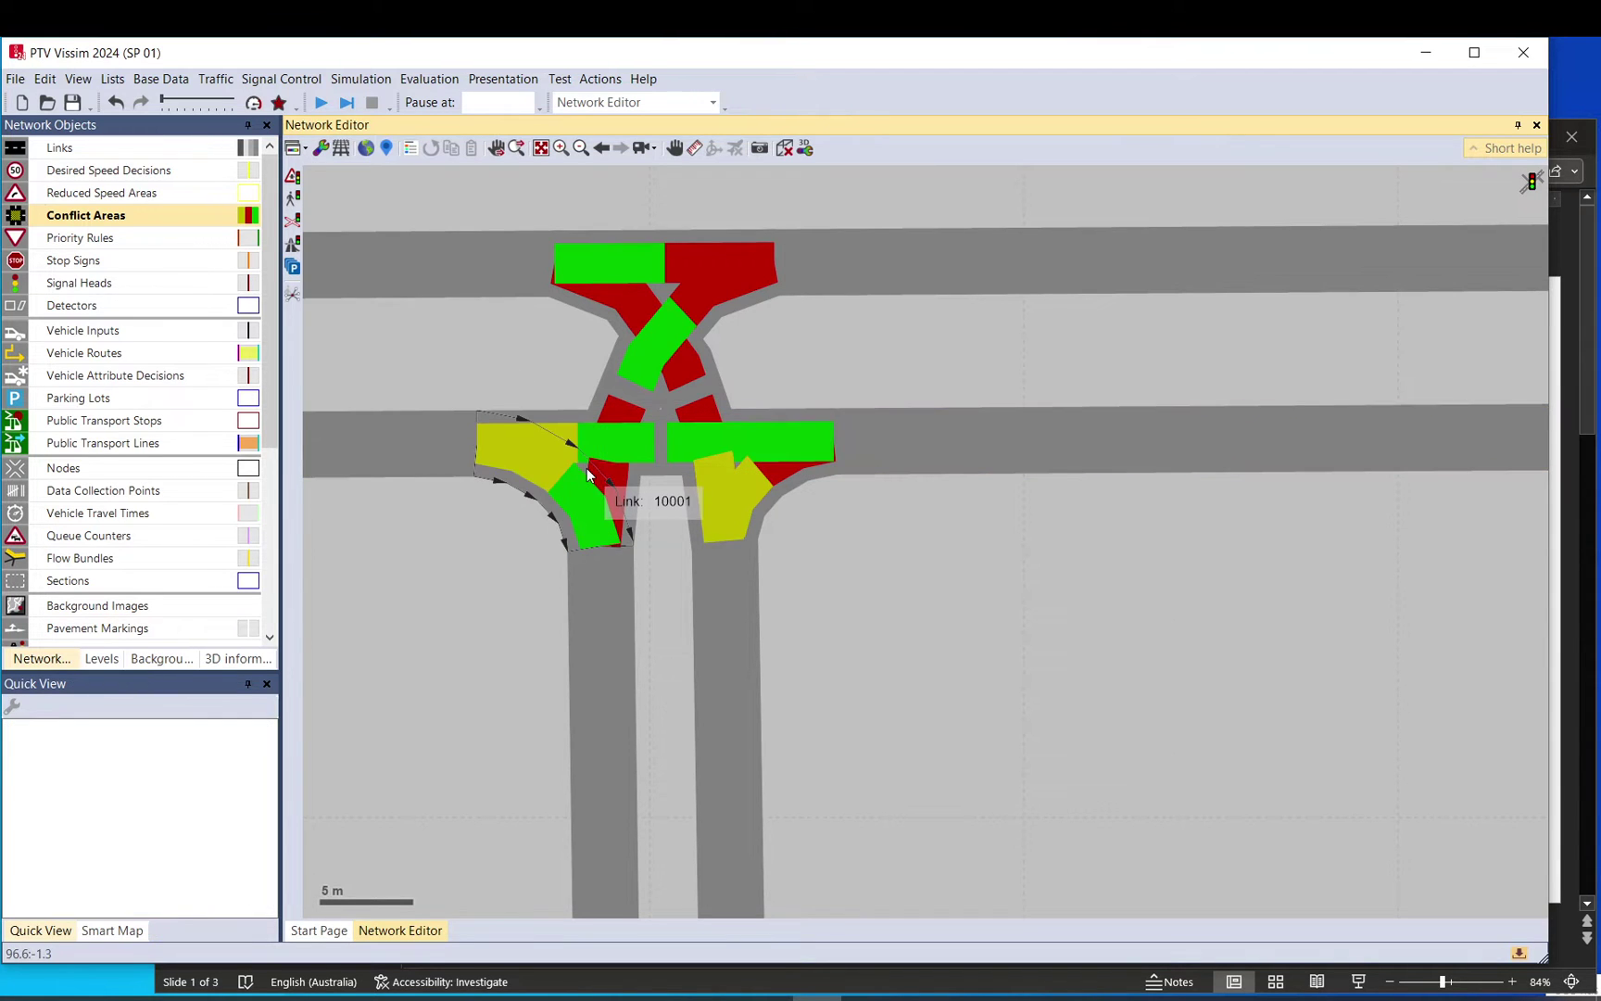
left_click(524, 457)
left_click(522, 456)
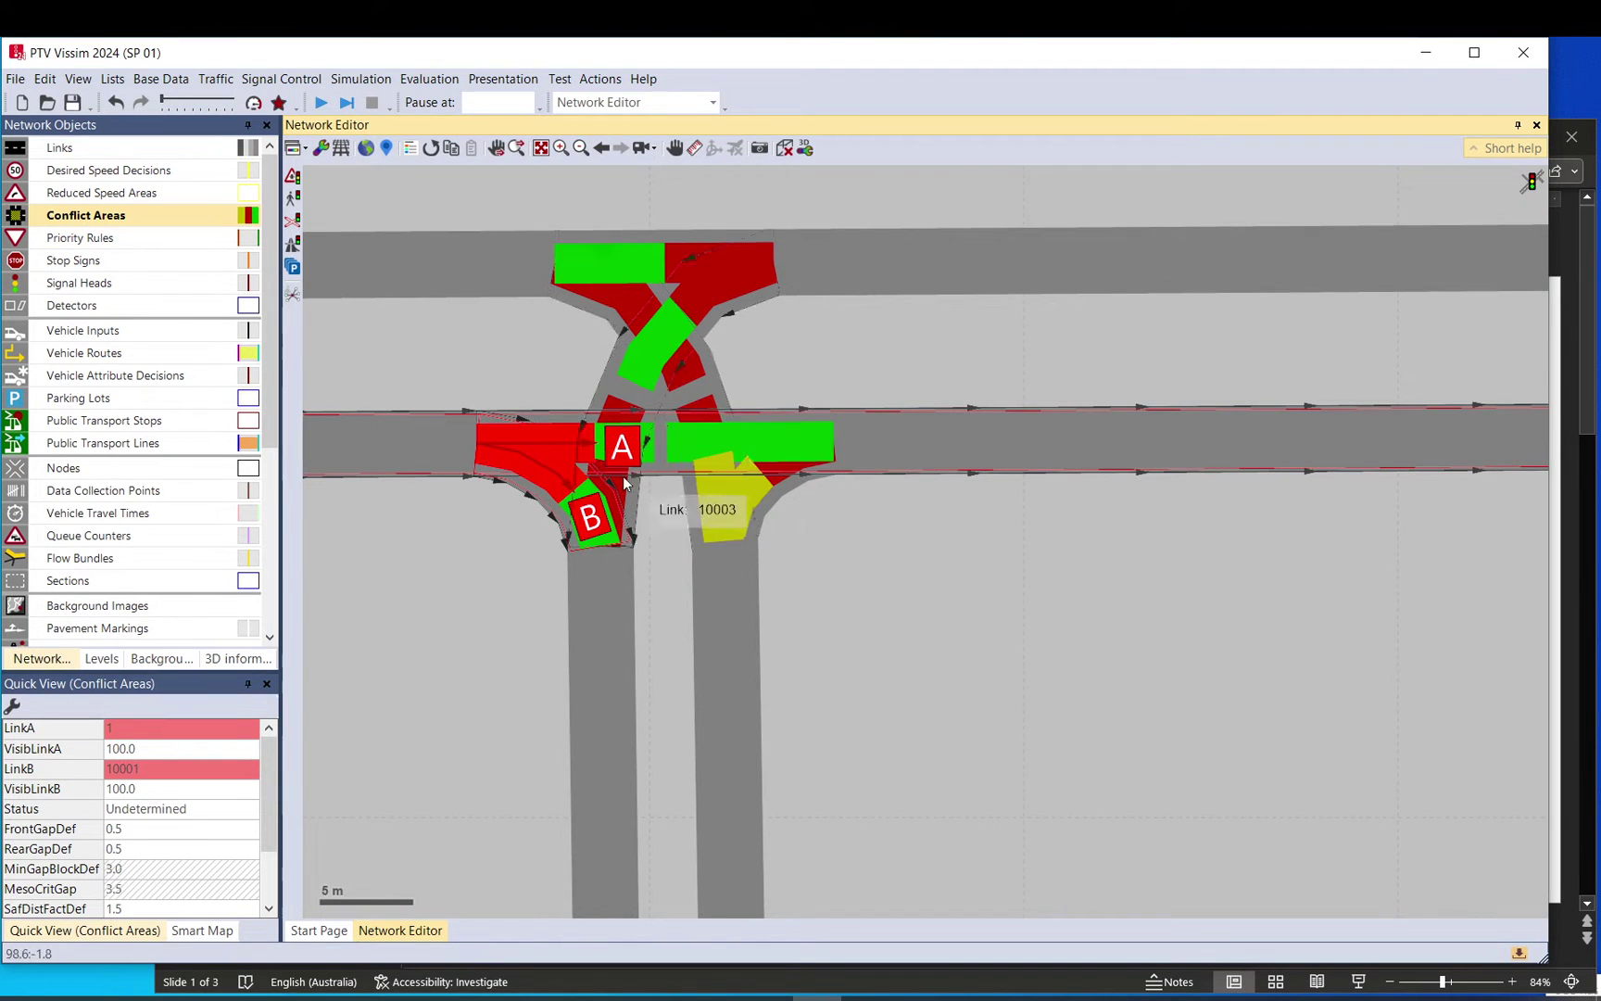
Select conflict area 15 and cycle its priority state
left_click(755, 474)
left_click(749, 488)
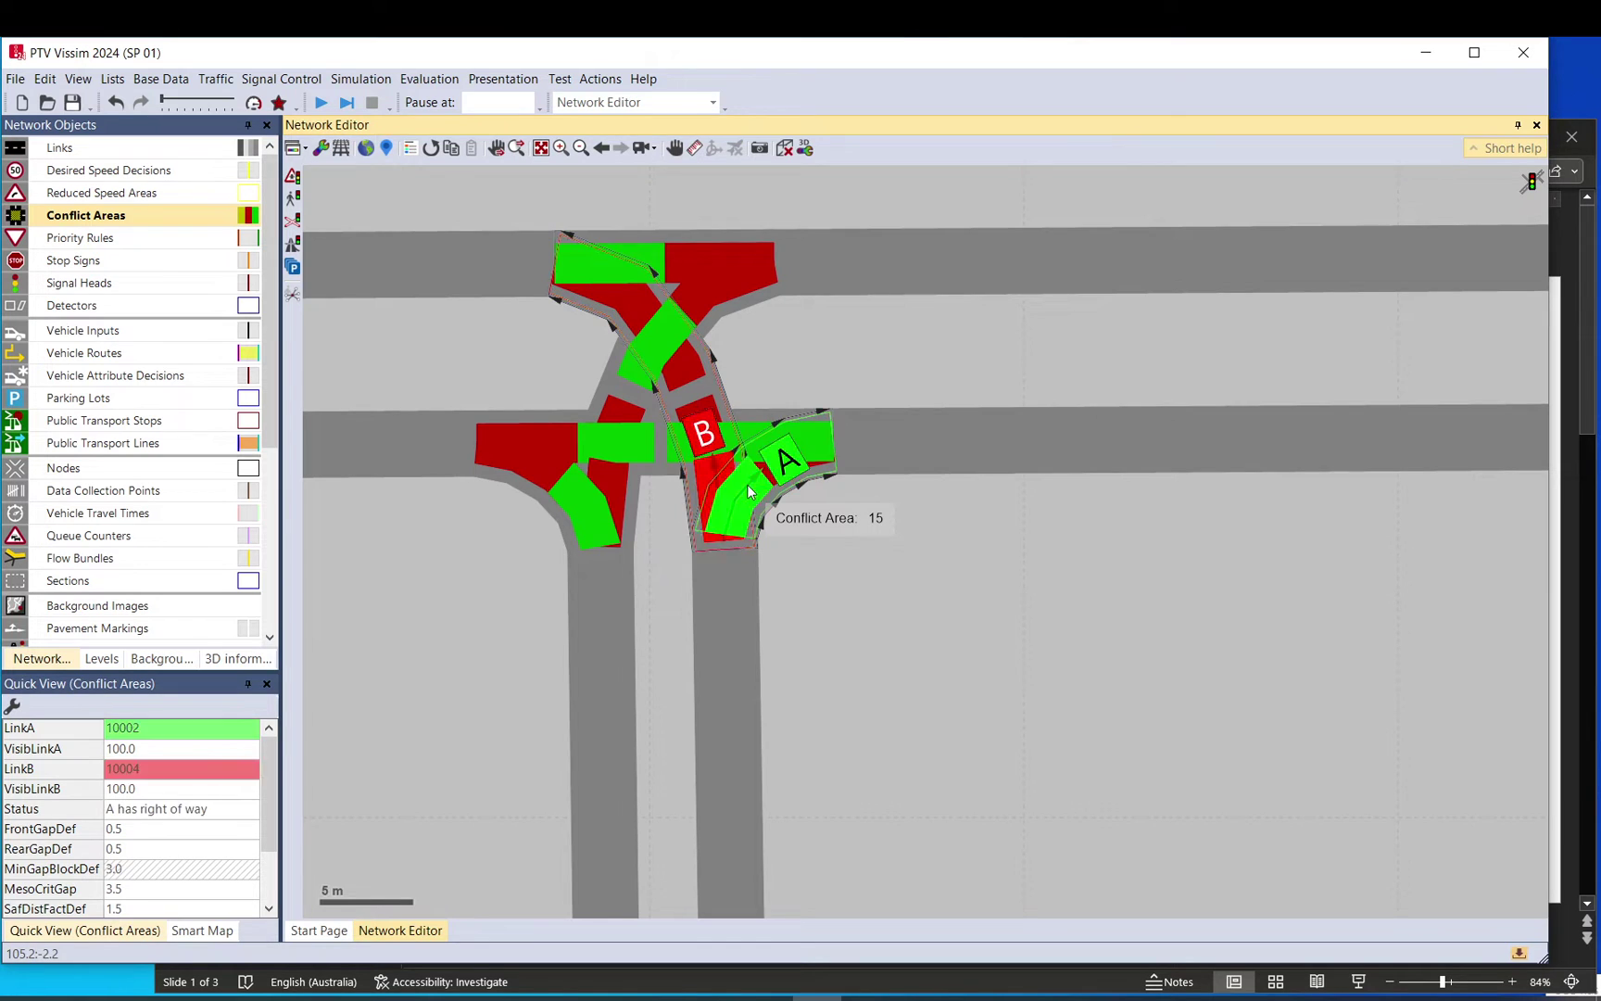
left_click(747, 483)
left_click(747, 483)
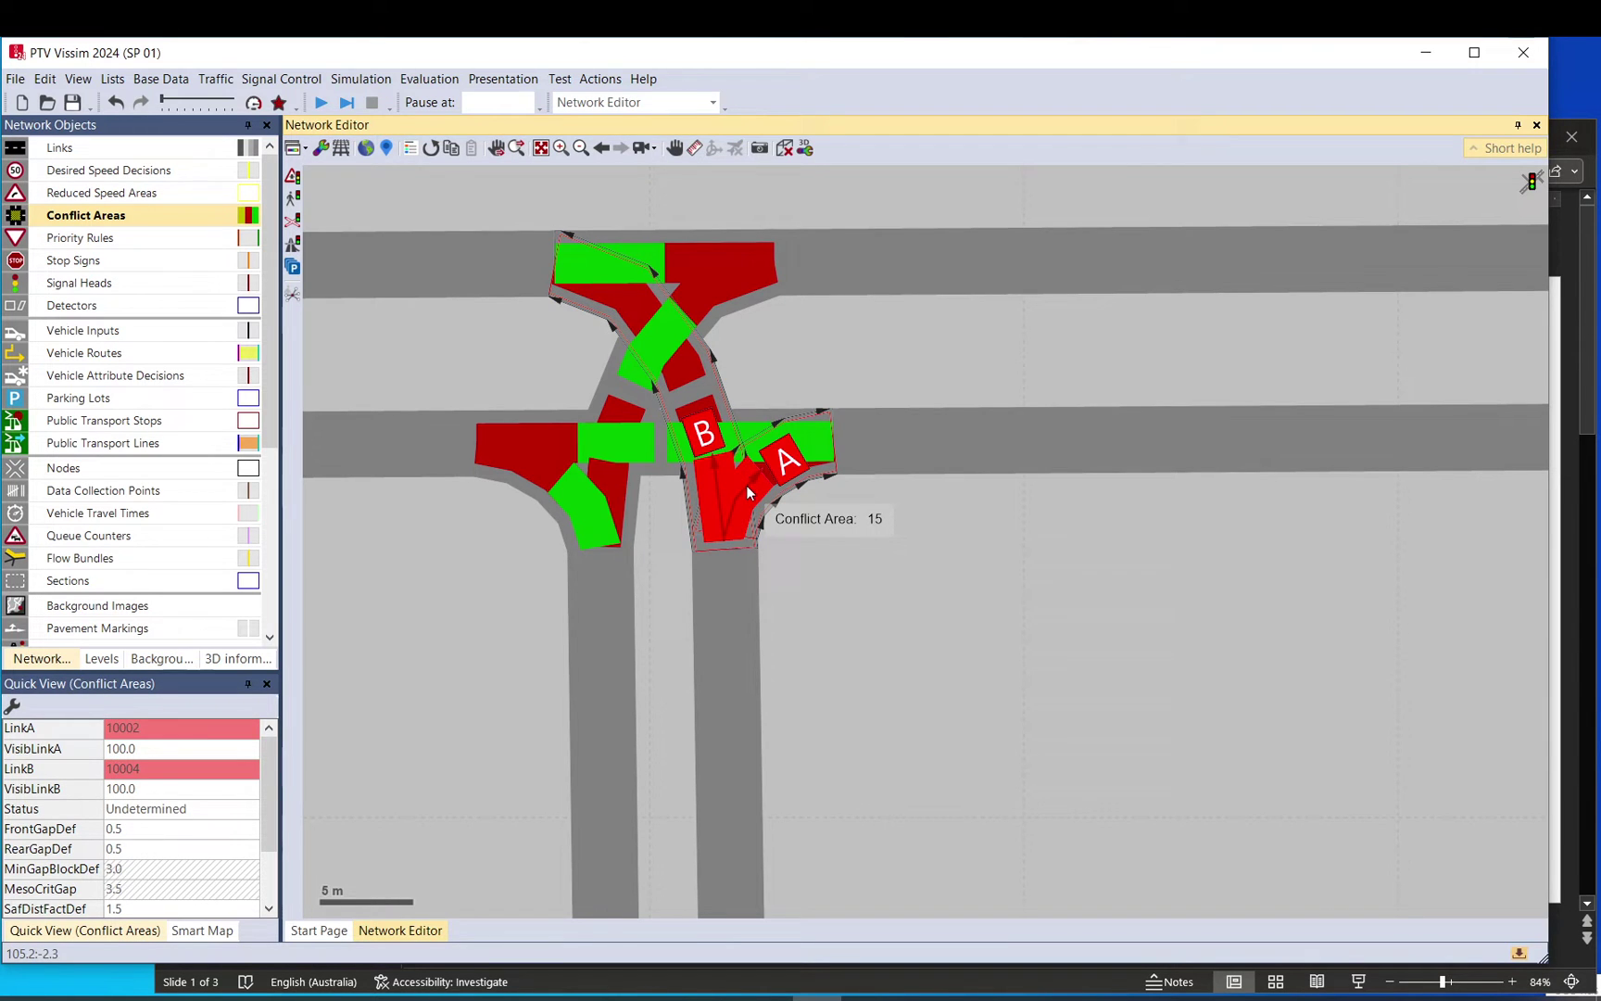
Pull link 2's start point down from the intersection, then set conflict area 15 to passive
left_click(725, 560)
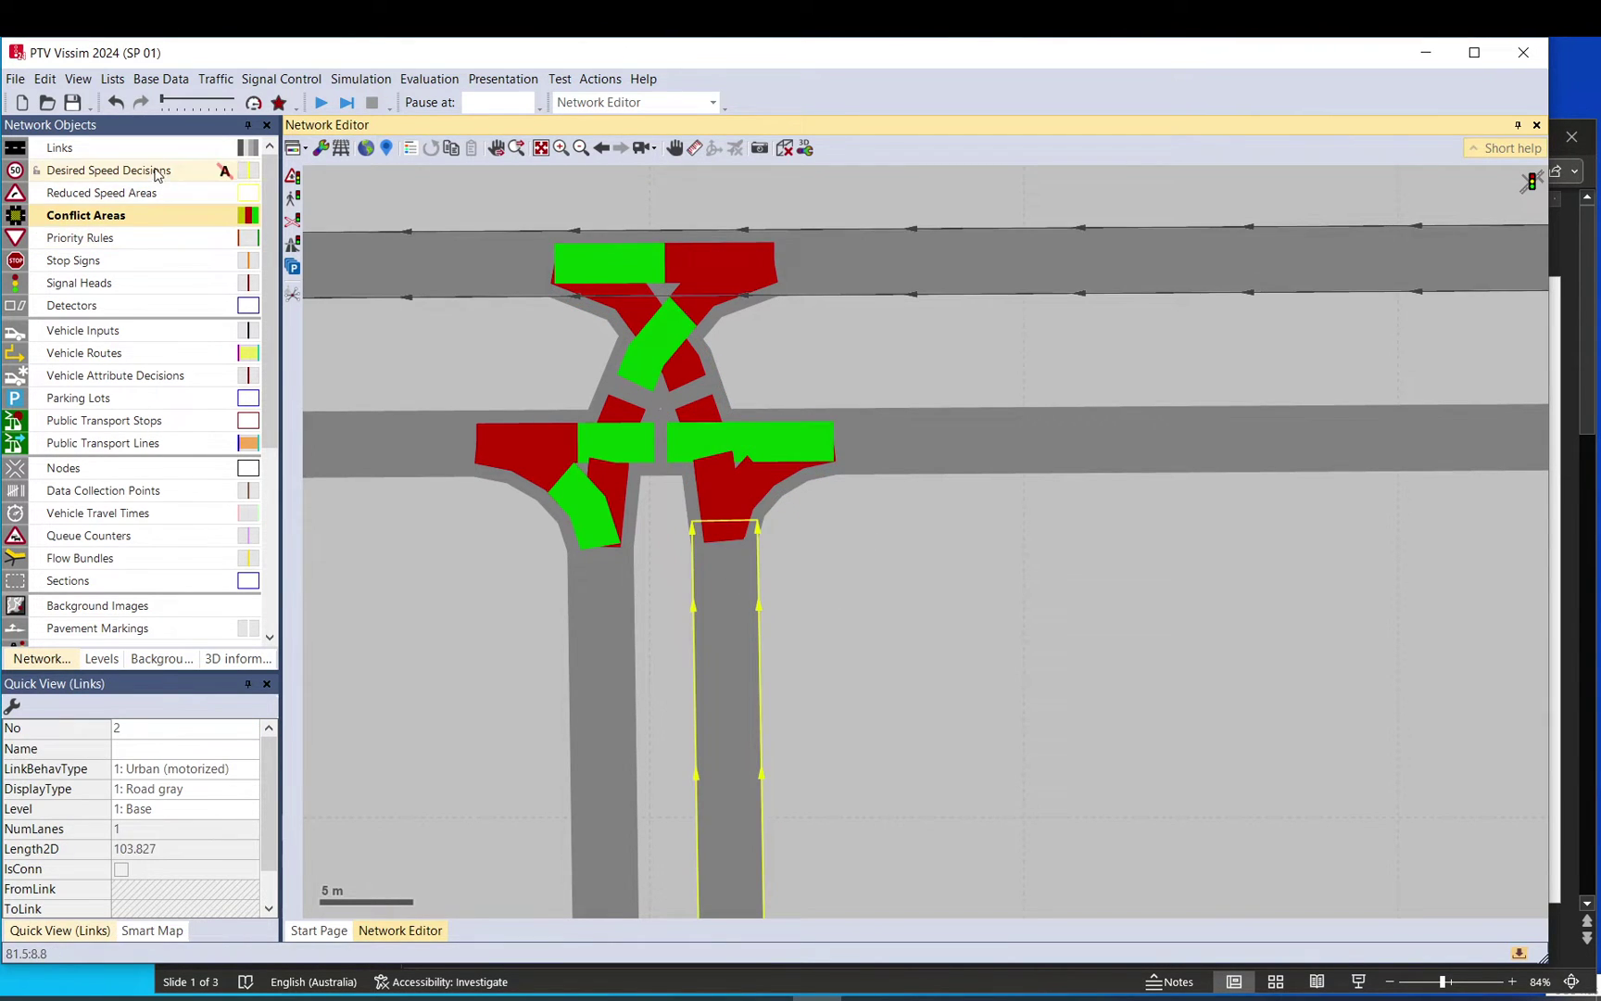
left_click(62, 147)
left_click_drag(726, 525, 728, 544)
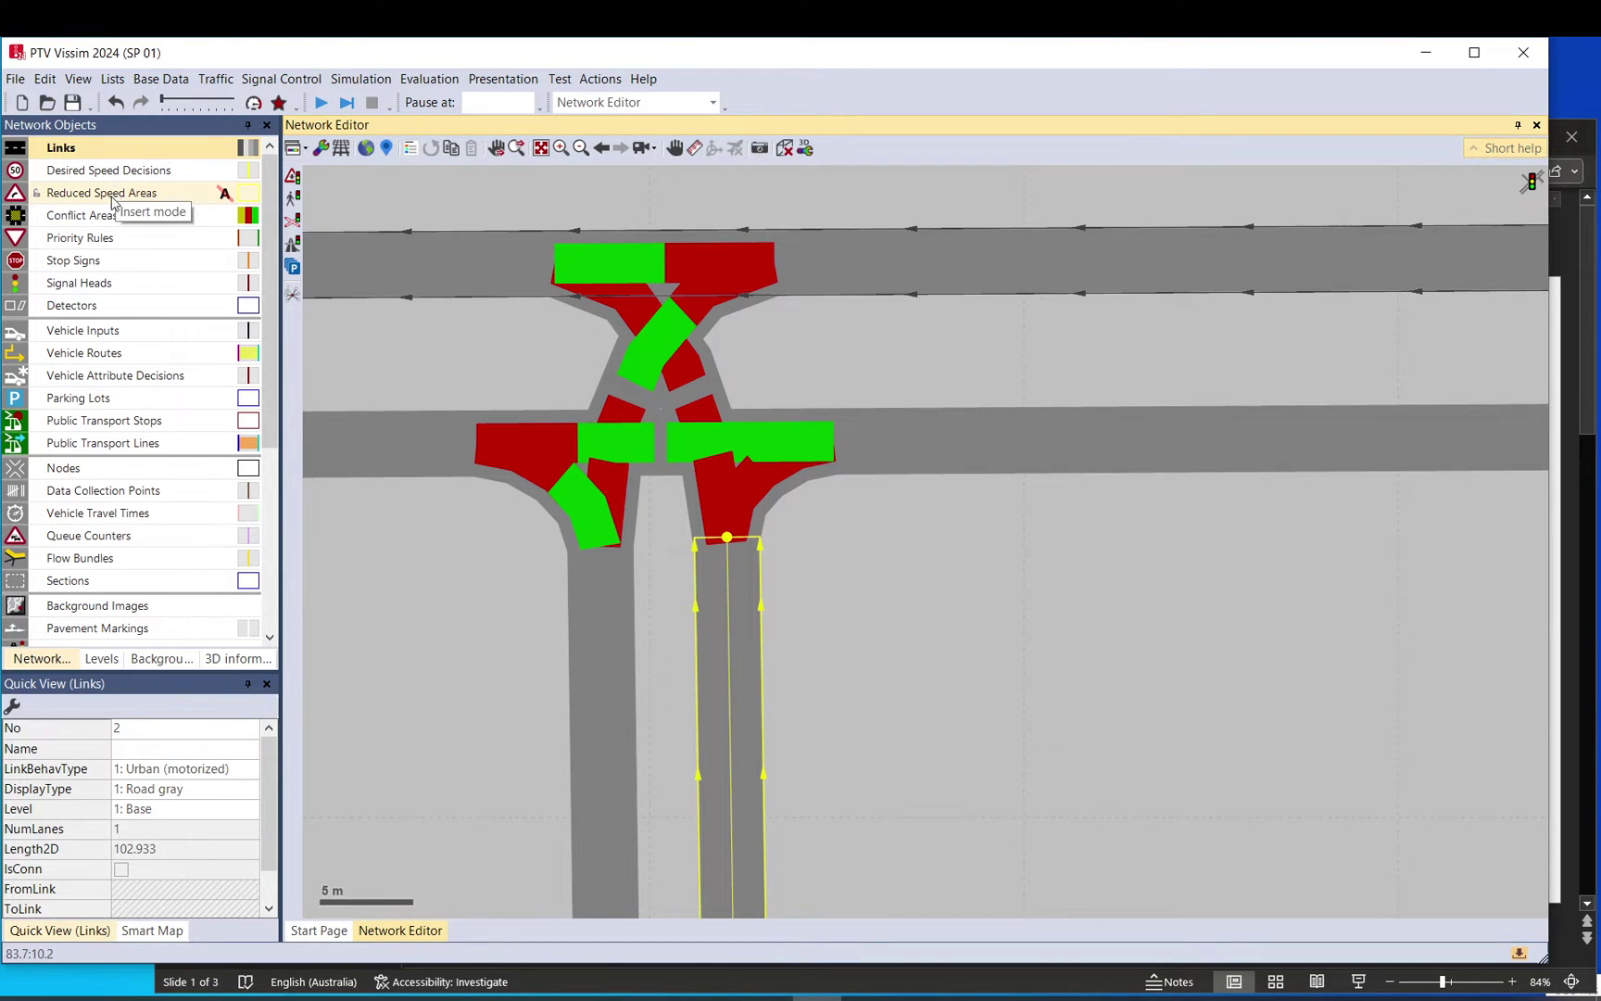
left_click(85, 215)
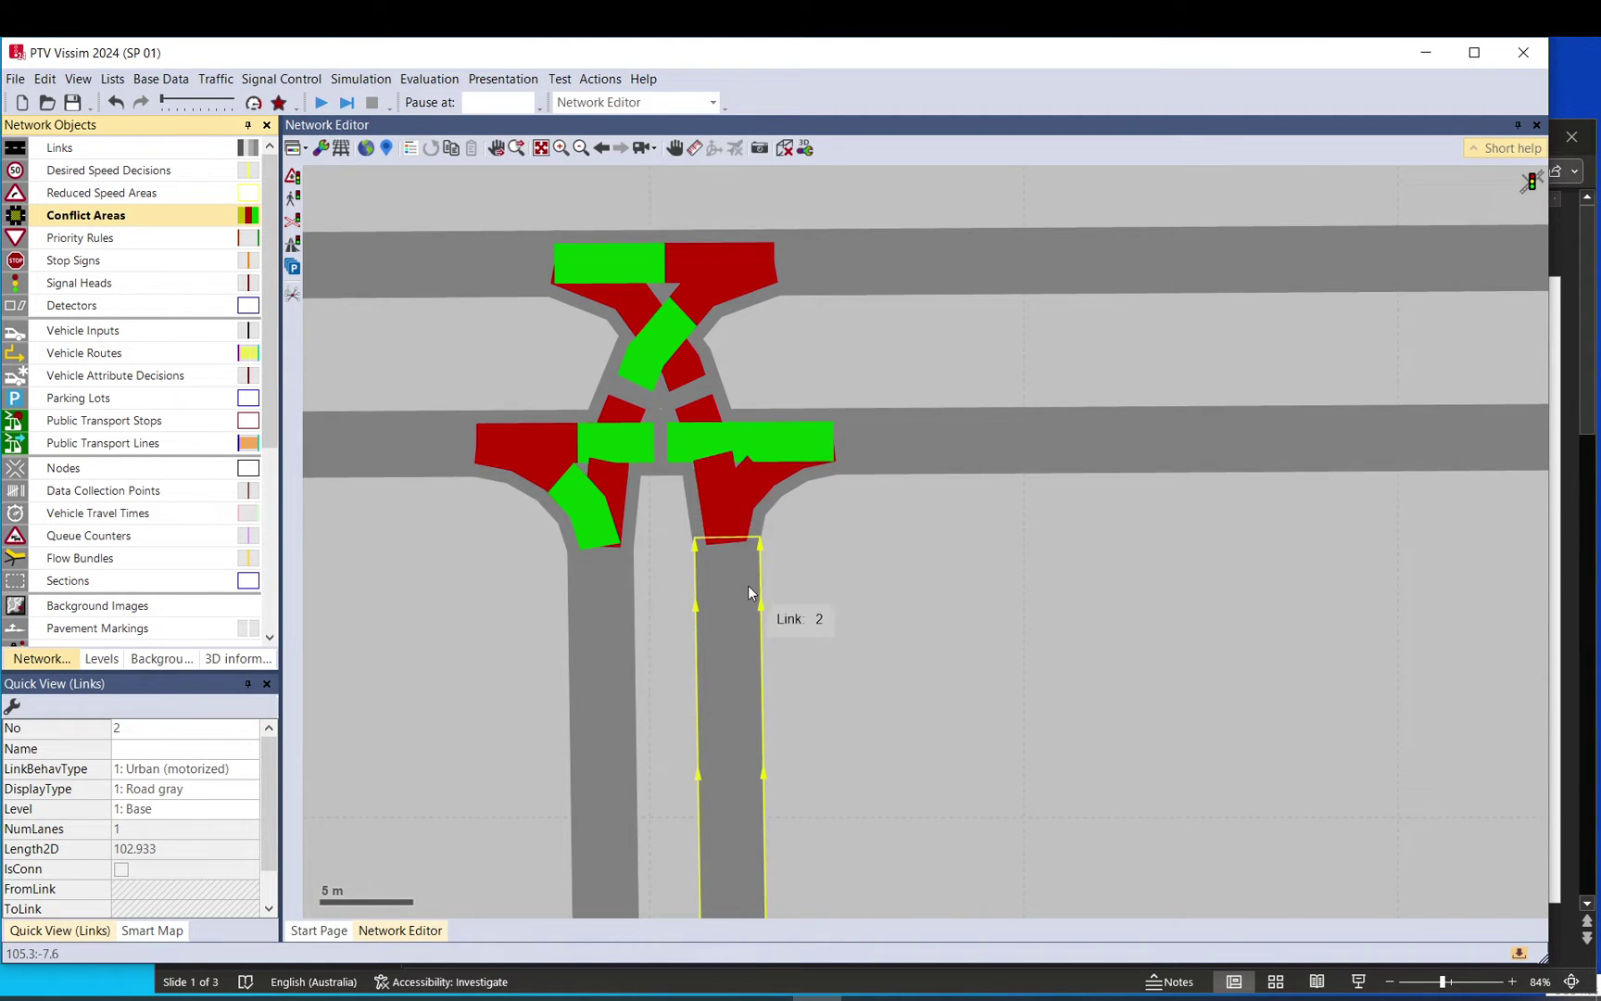
left_click(739, 530)
left_click(738, 530)
left_click(836, 582)
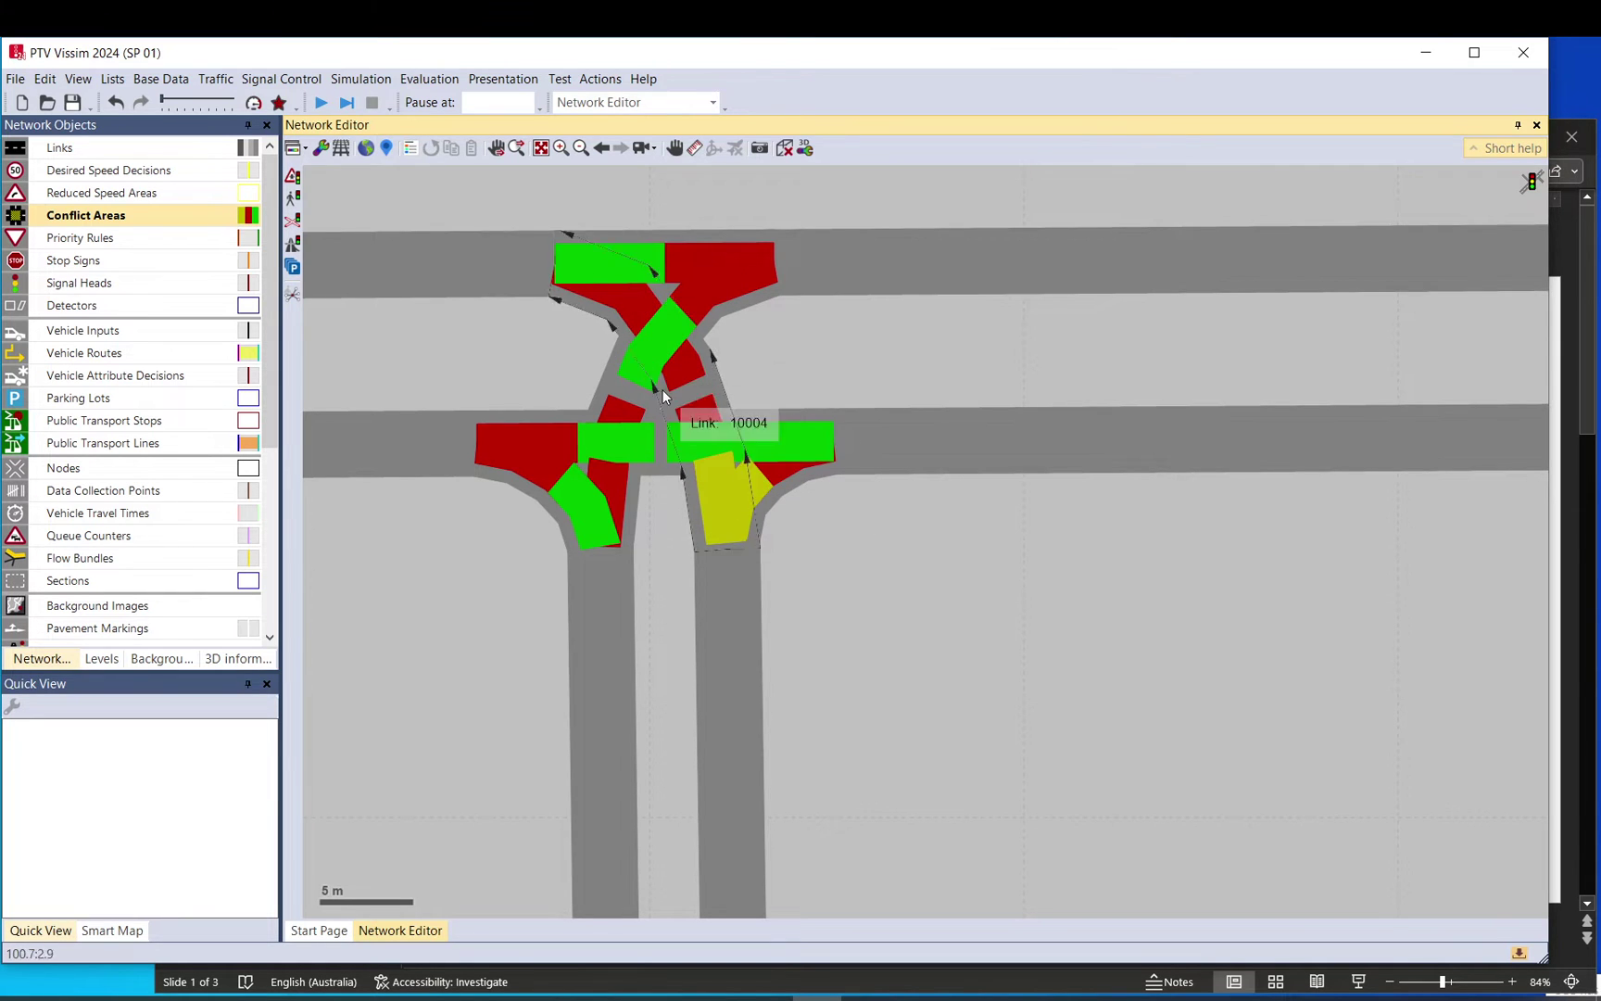
Select a conflict area and enlarge the Quick View to show more attribute rows
scroll(697, 450, "down", 1)
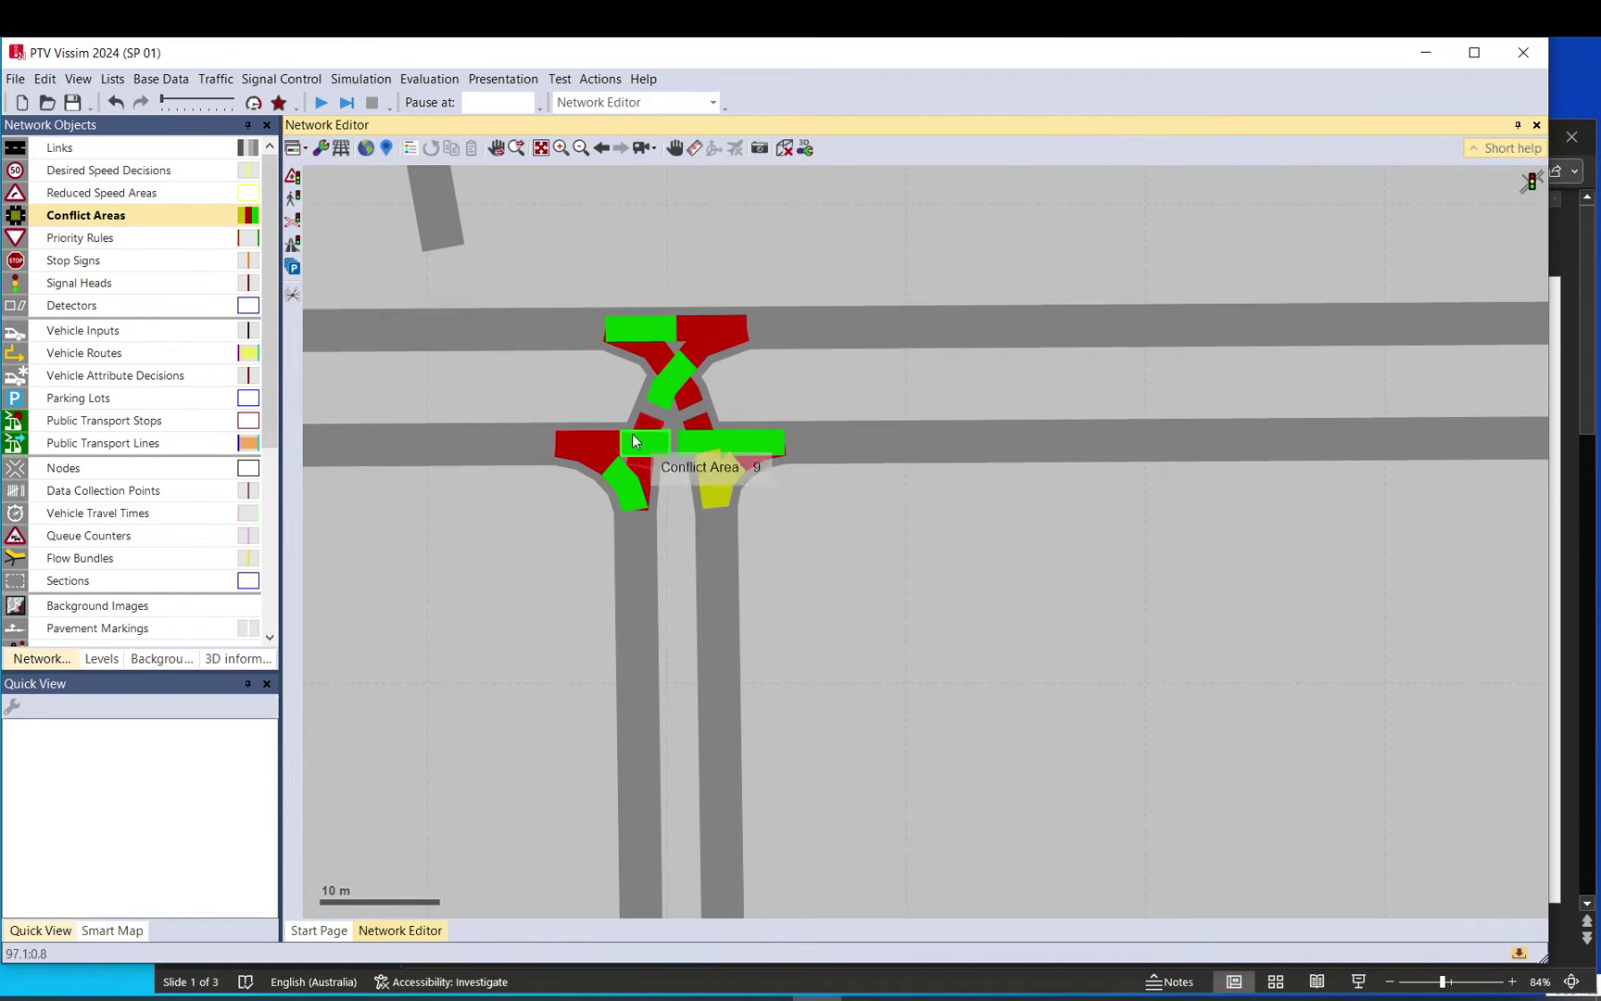
left_click(116, 222)
left_click(681, 380)
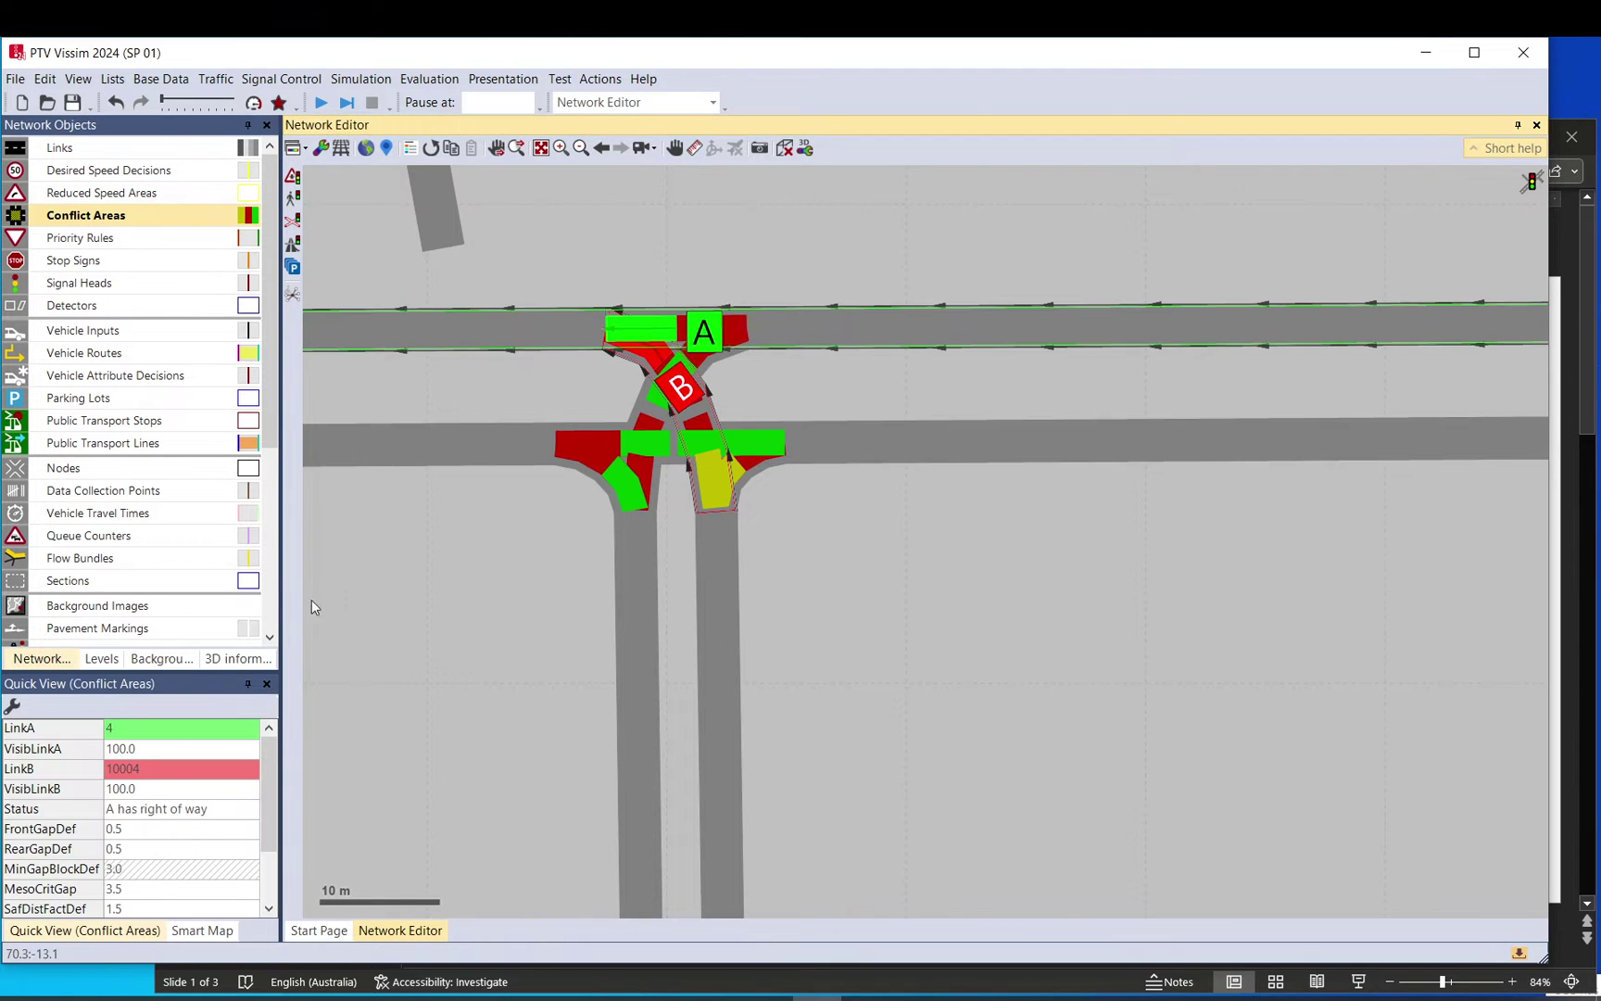
left_click_drag(182, 671, 184, 503)
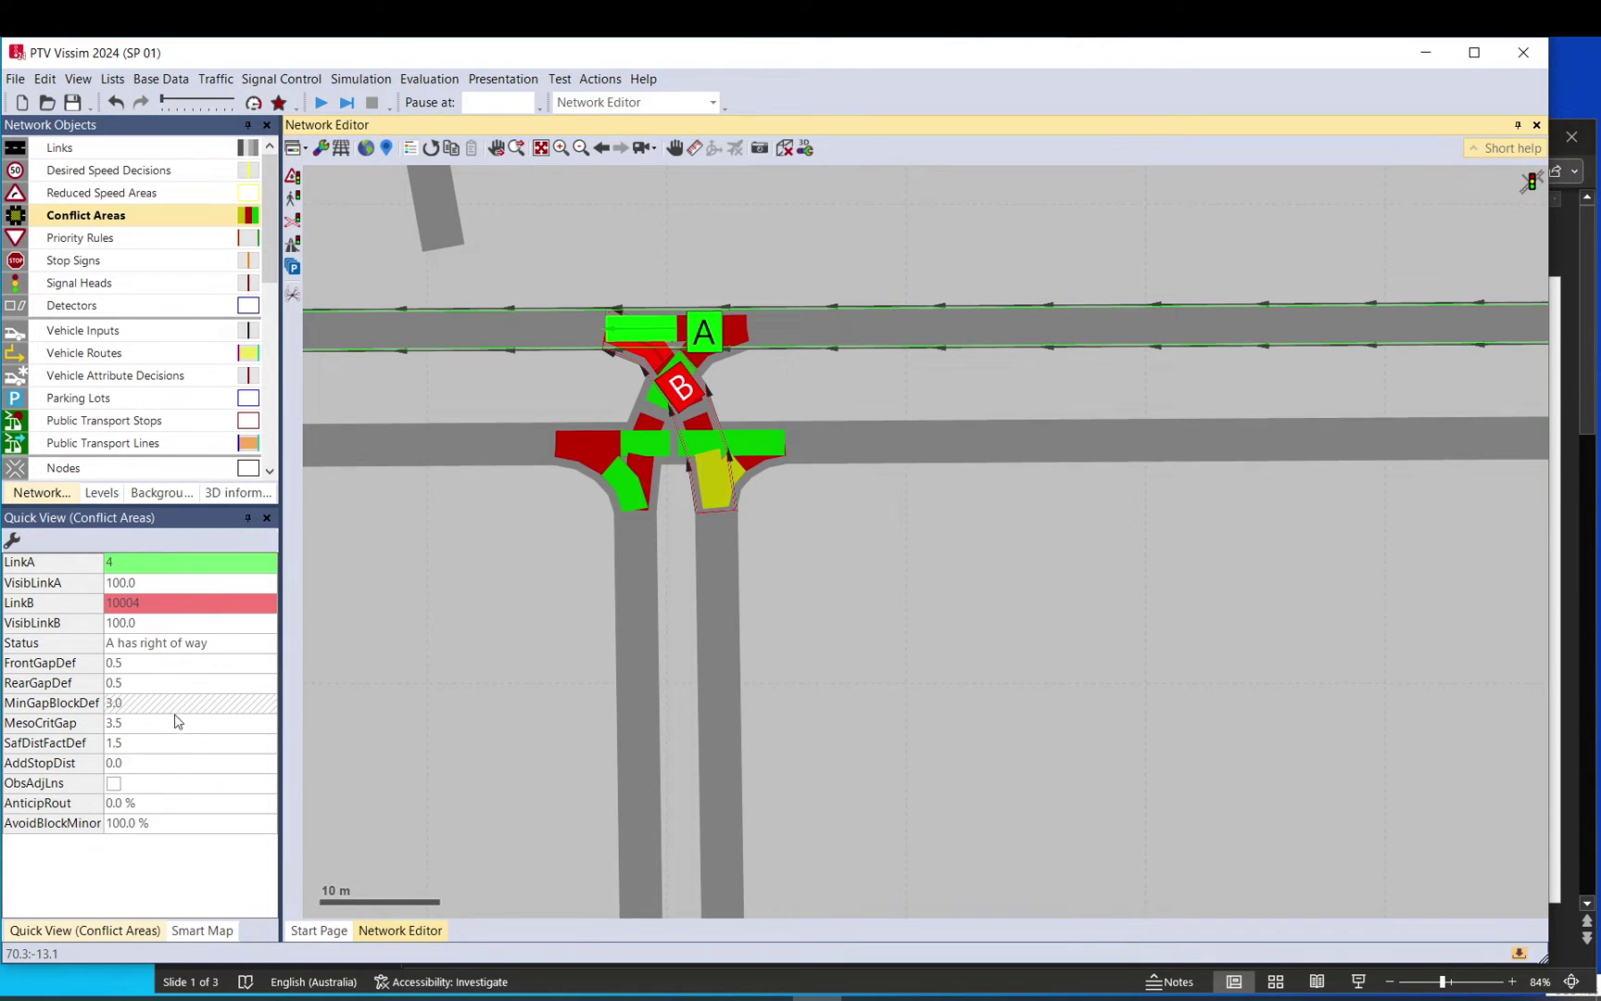
Review the conflict-area Attribute selection, confirming AnticipRout and AvoidBlockMinor are listed, then close it
left_click(14, 542)
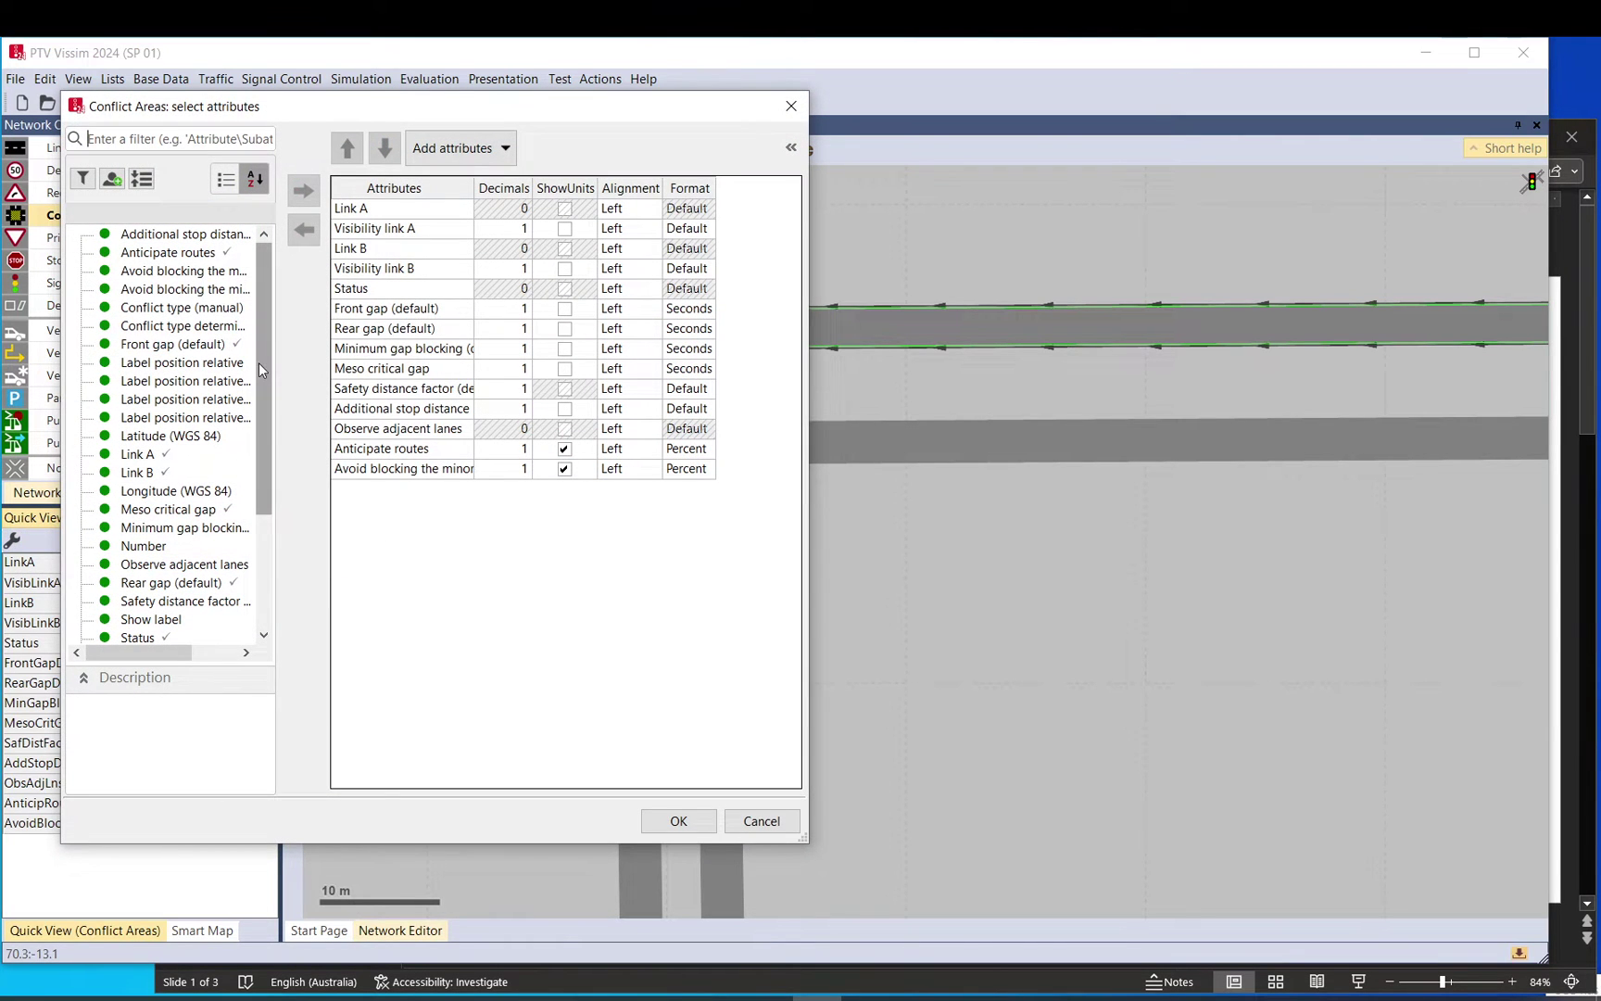
left_click_drag(371, 112, 795, 114)
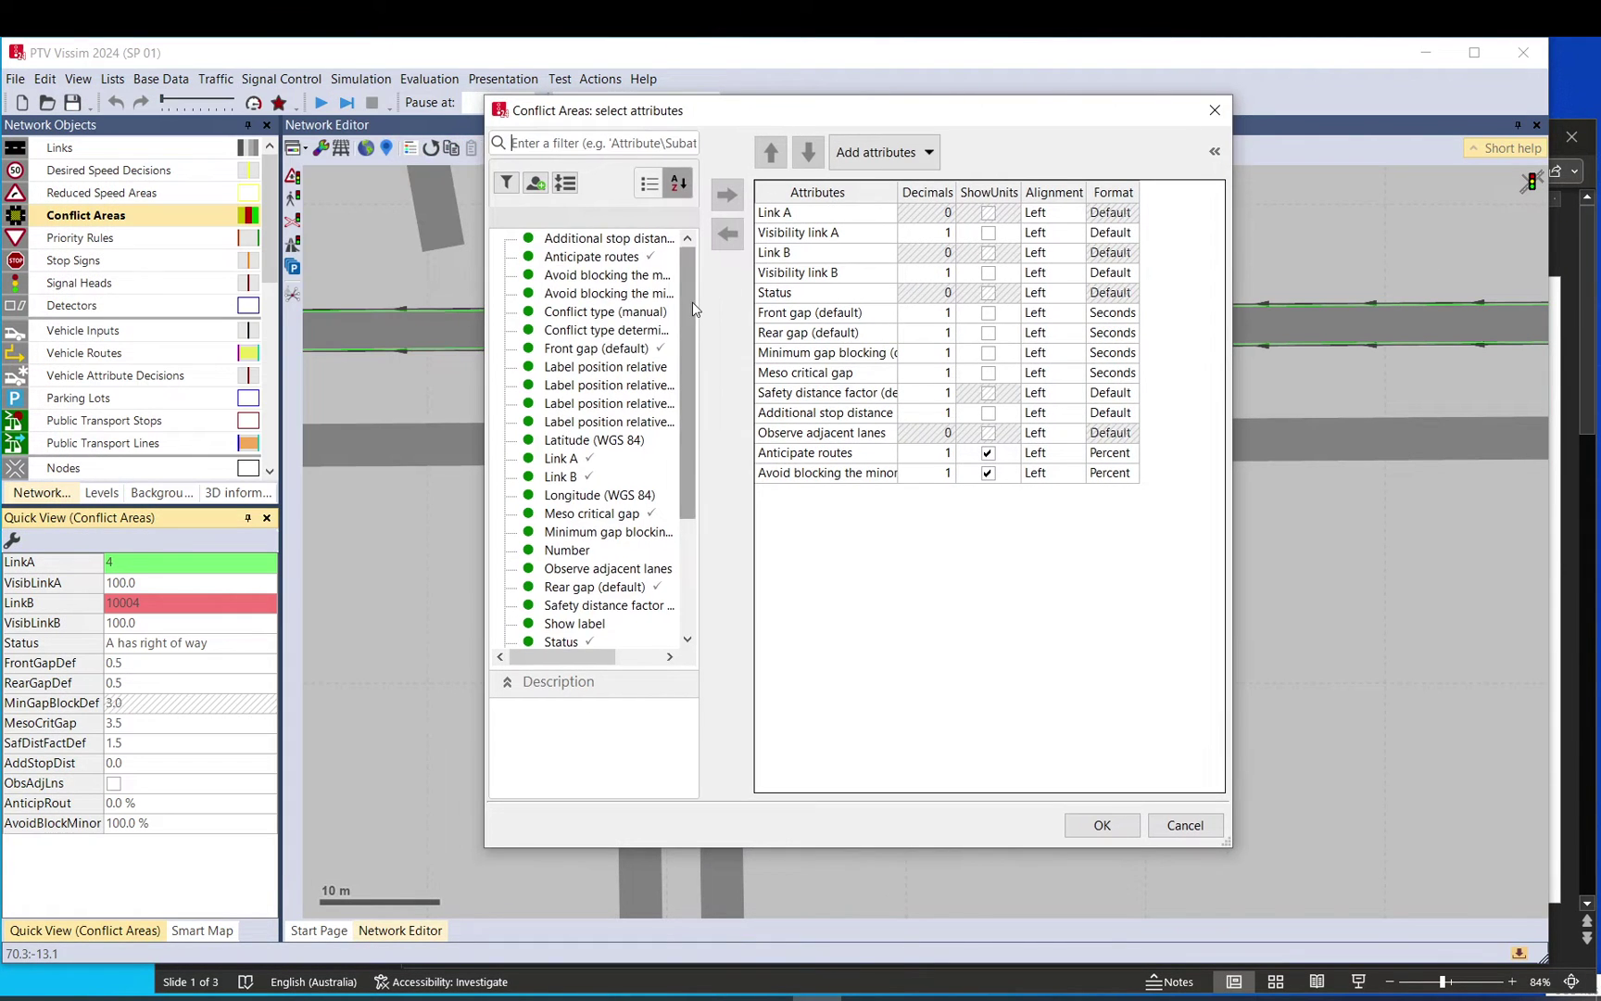
left_click_drag(685, 302, 685, 396)
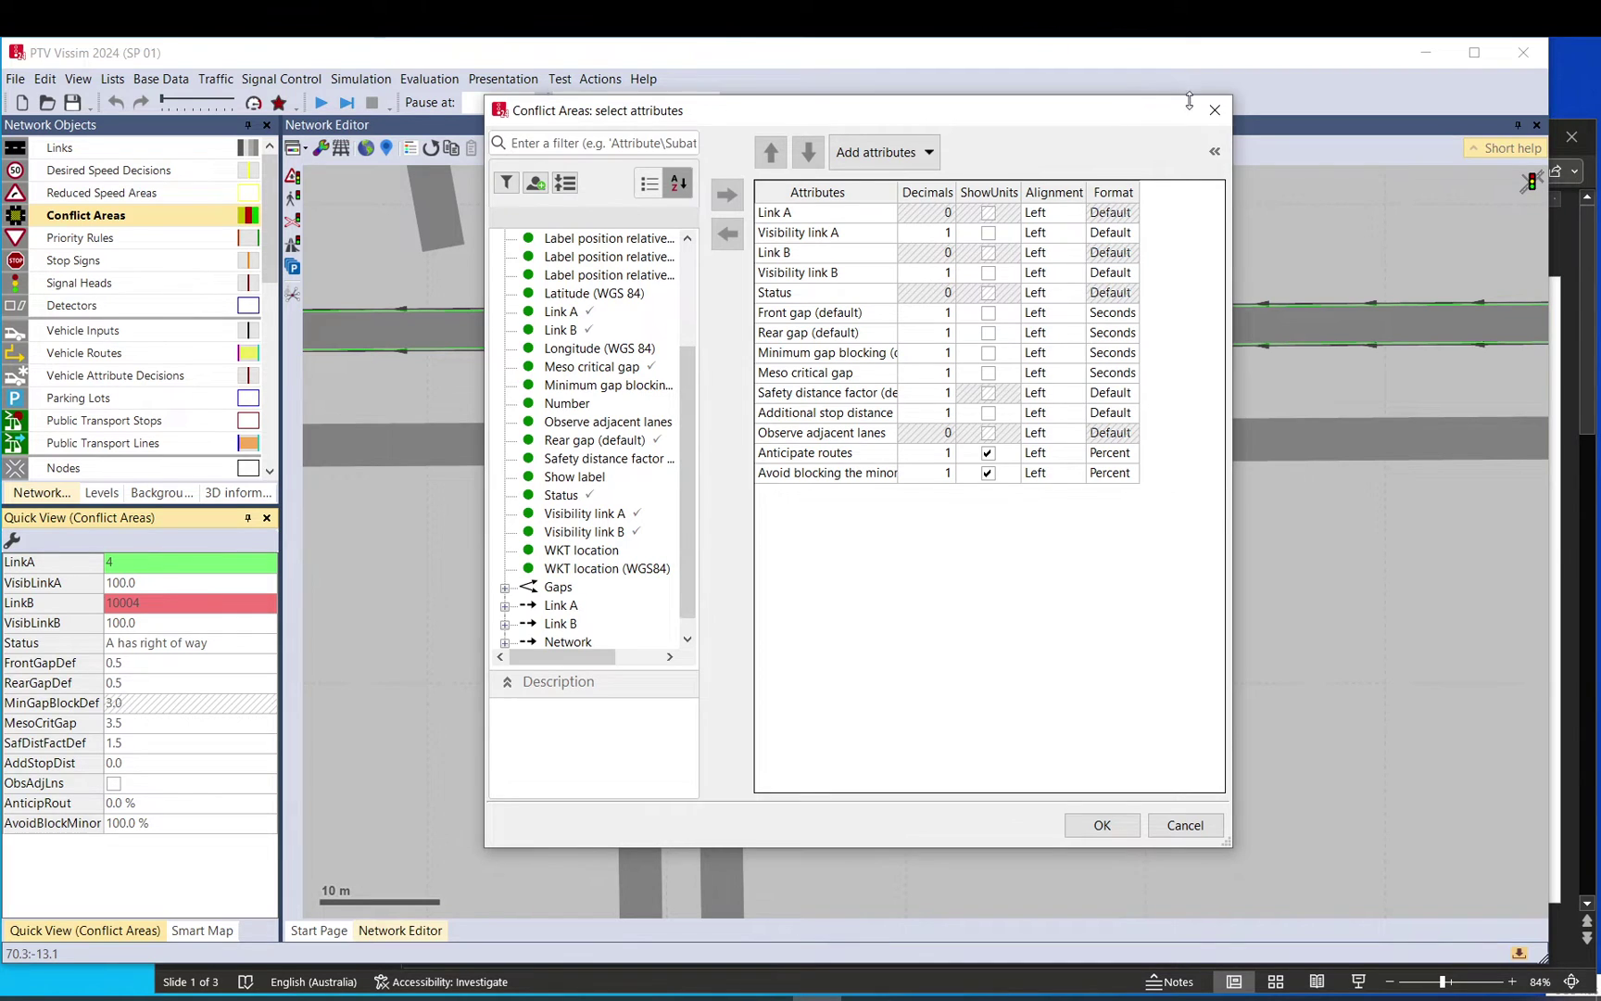
left_click(1215, 110)
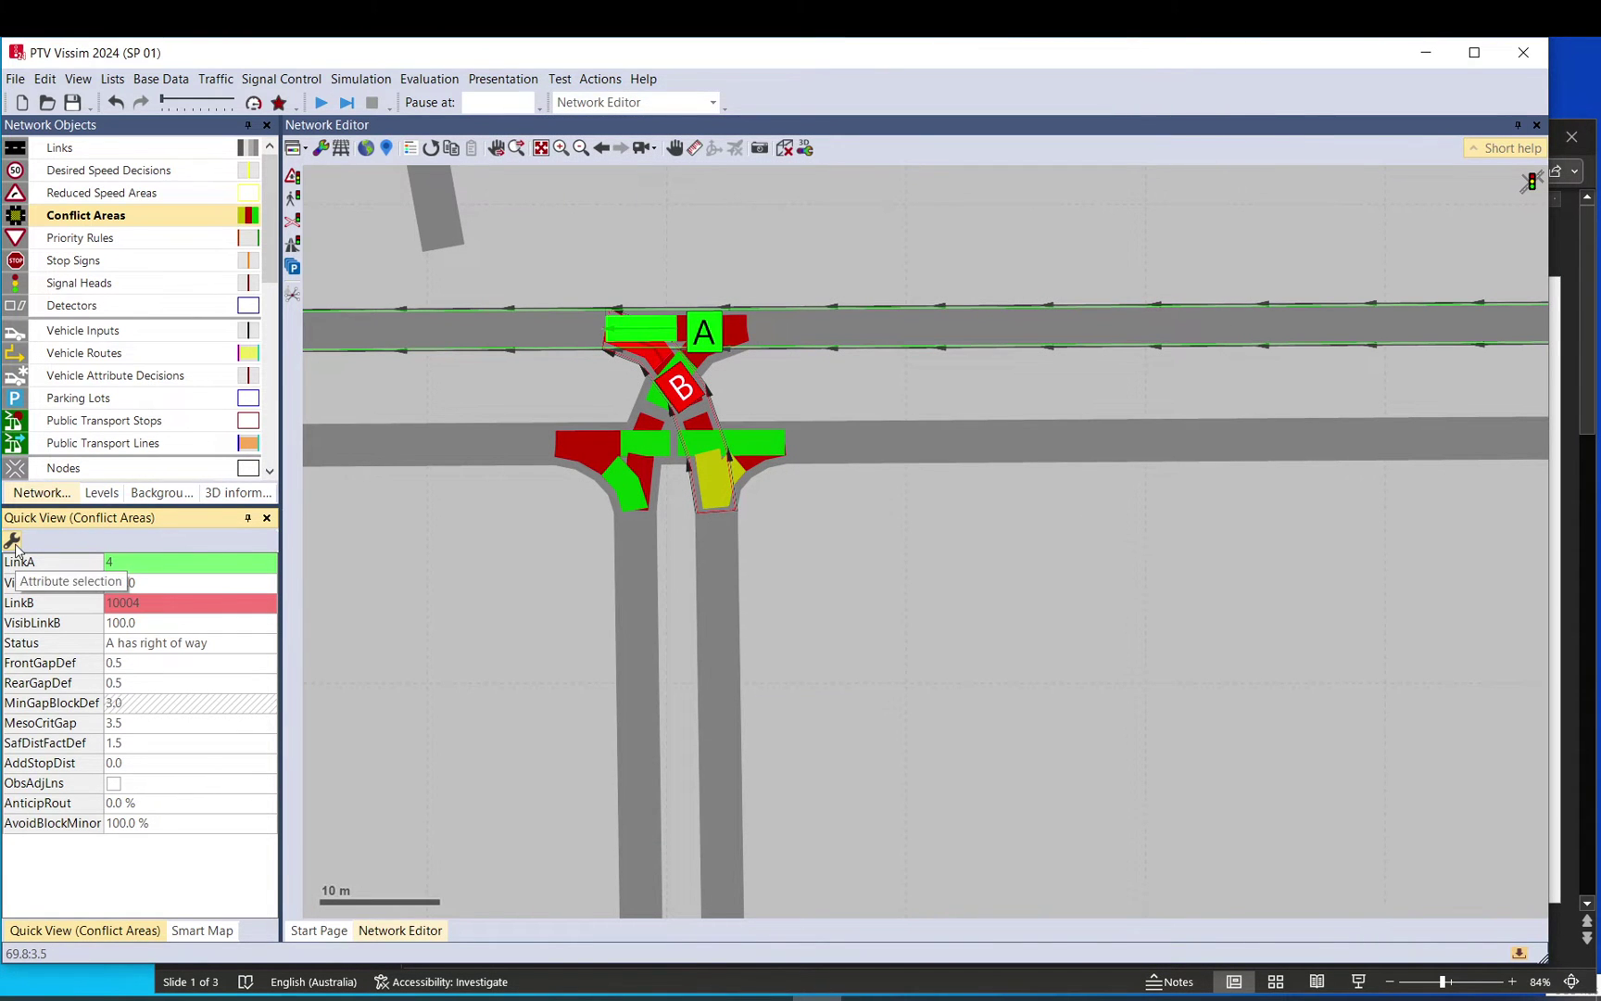
left_click(14, 546)
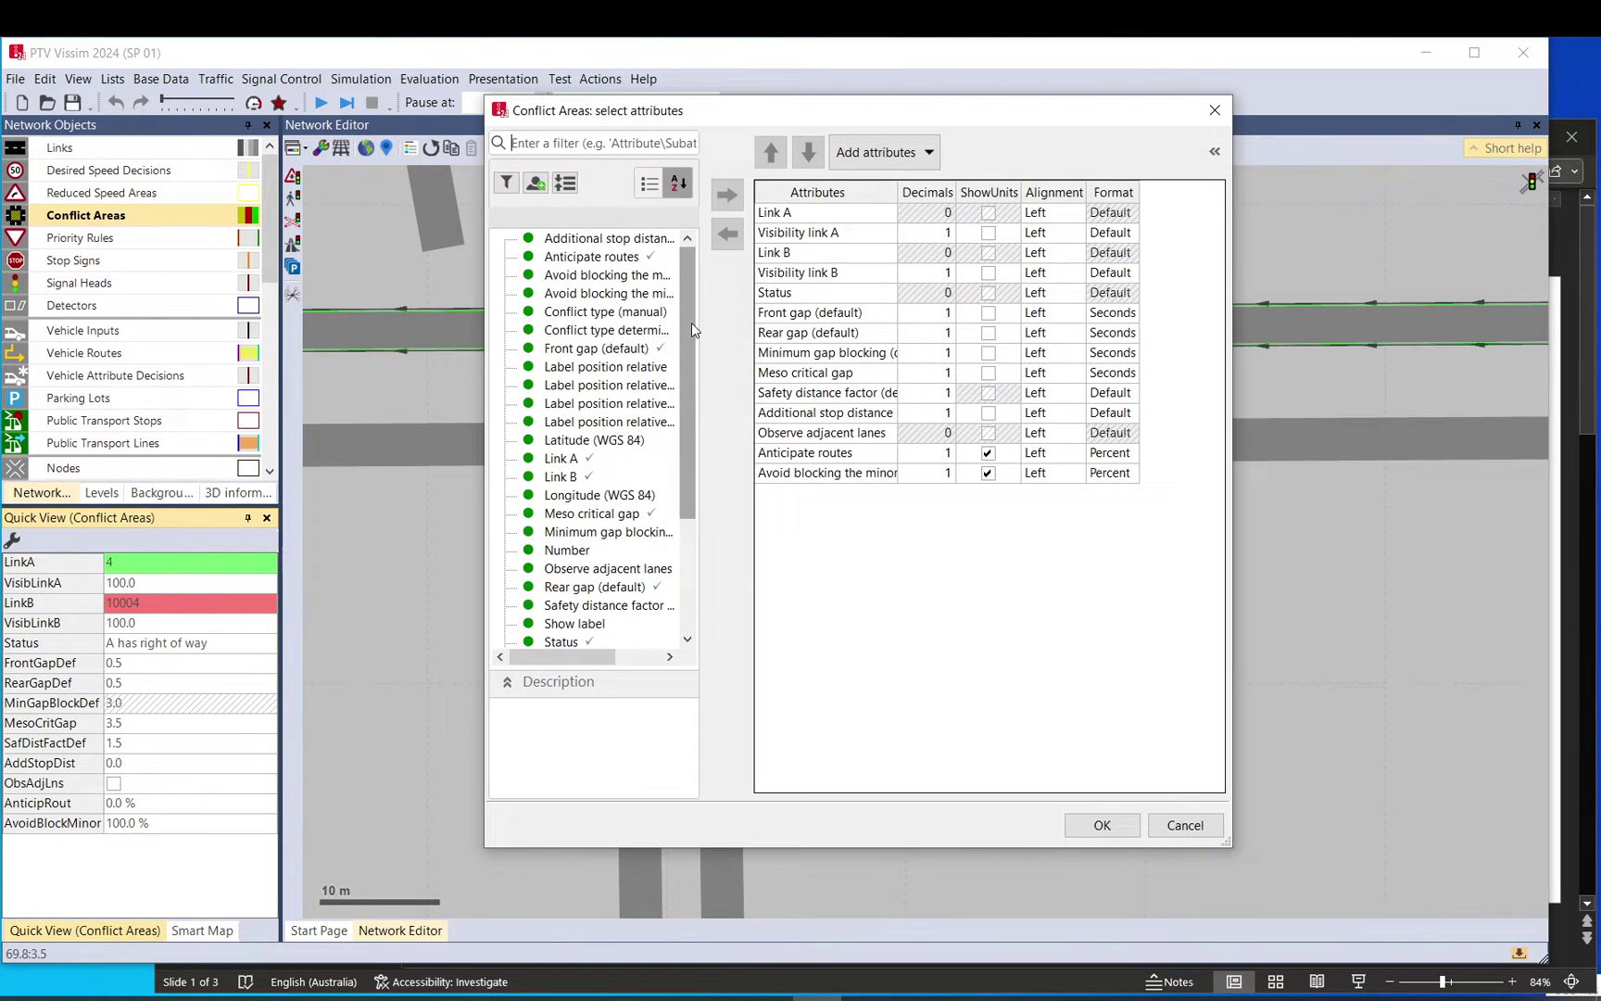
mouse_move(692, 325)
left_mouse_down()
mouse_move(681, 476)
mouse_move(706, 306)
left_mouse_up()
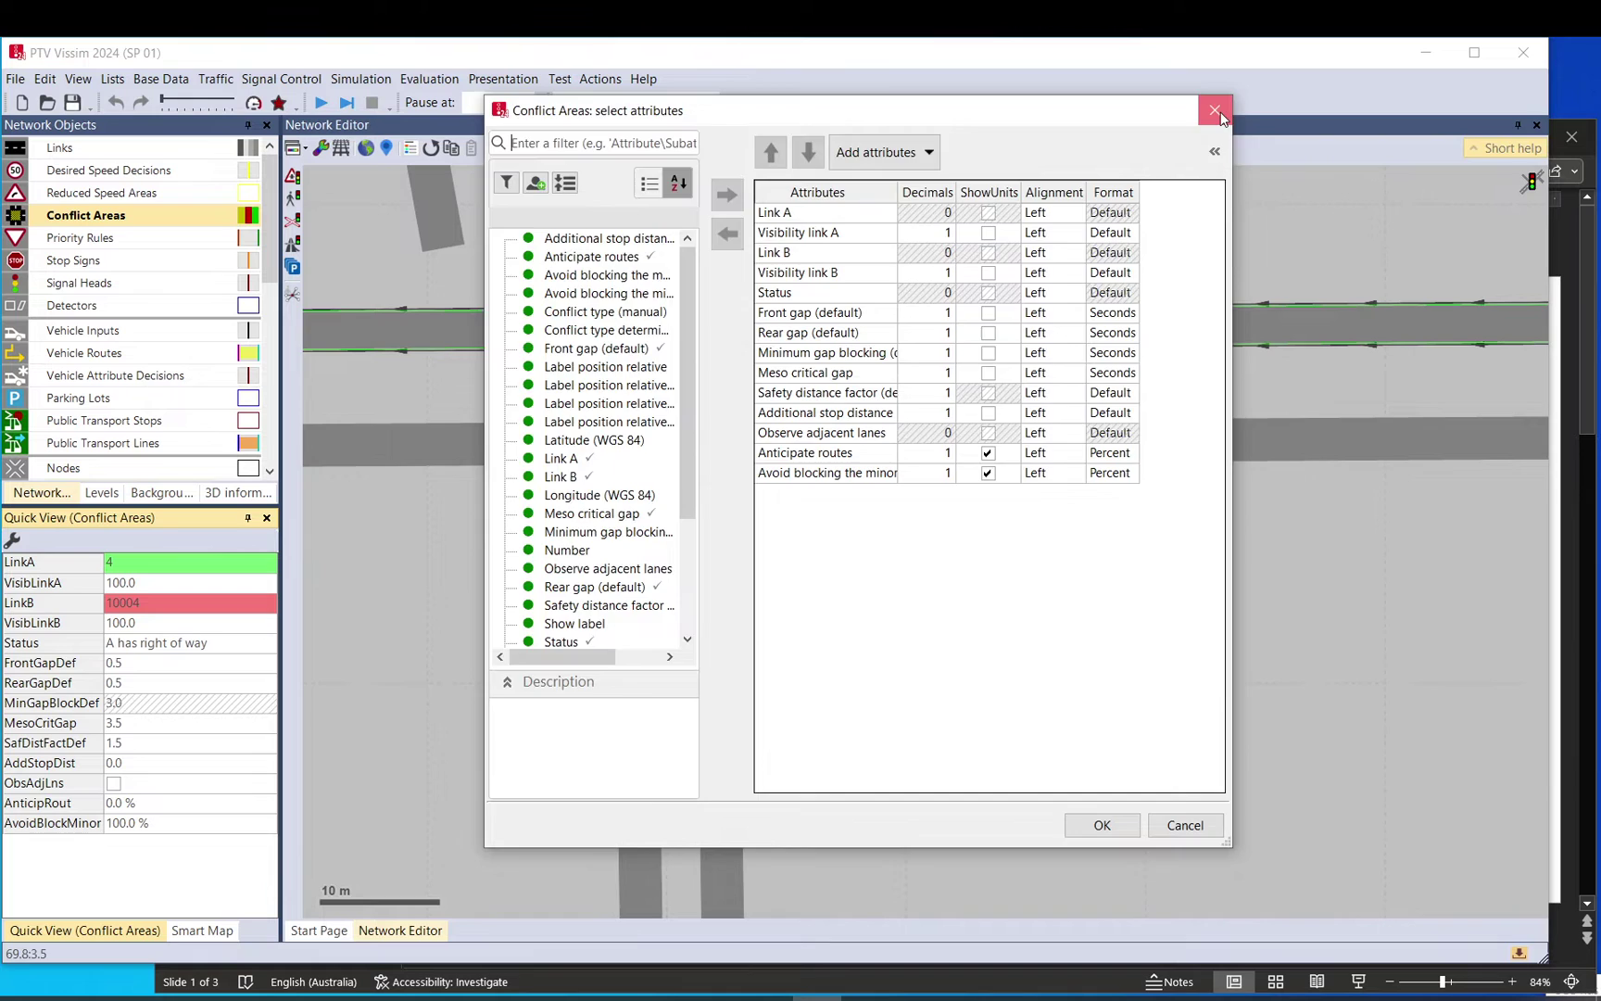
left_click(1215, 111)
left_click(738, 398)
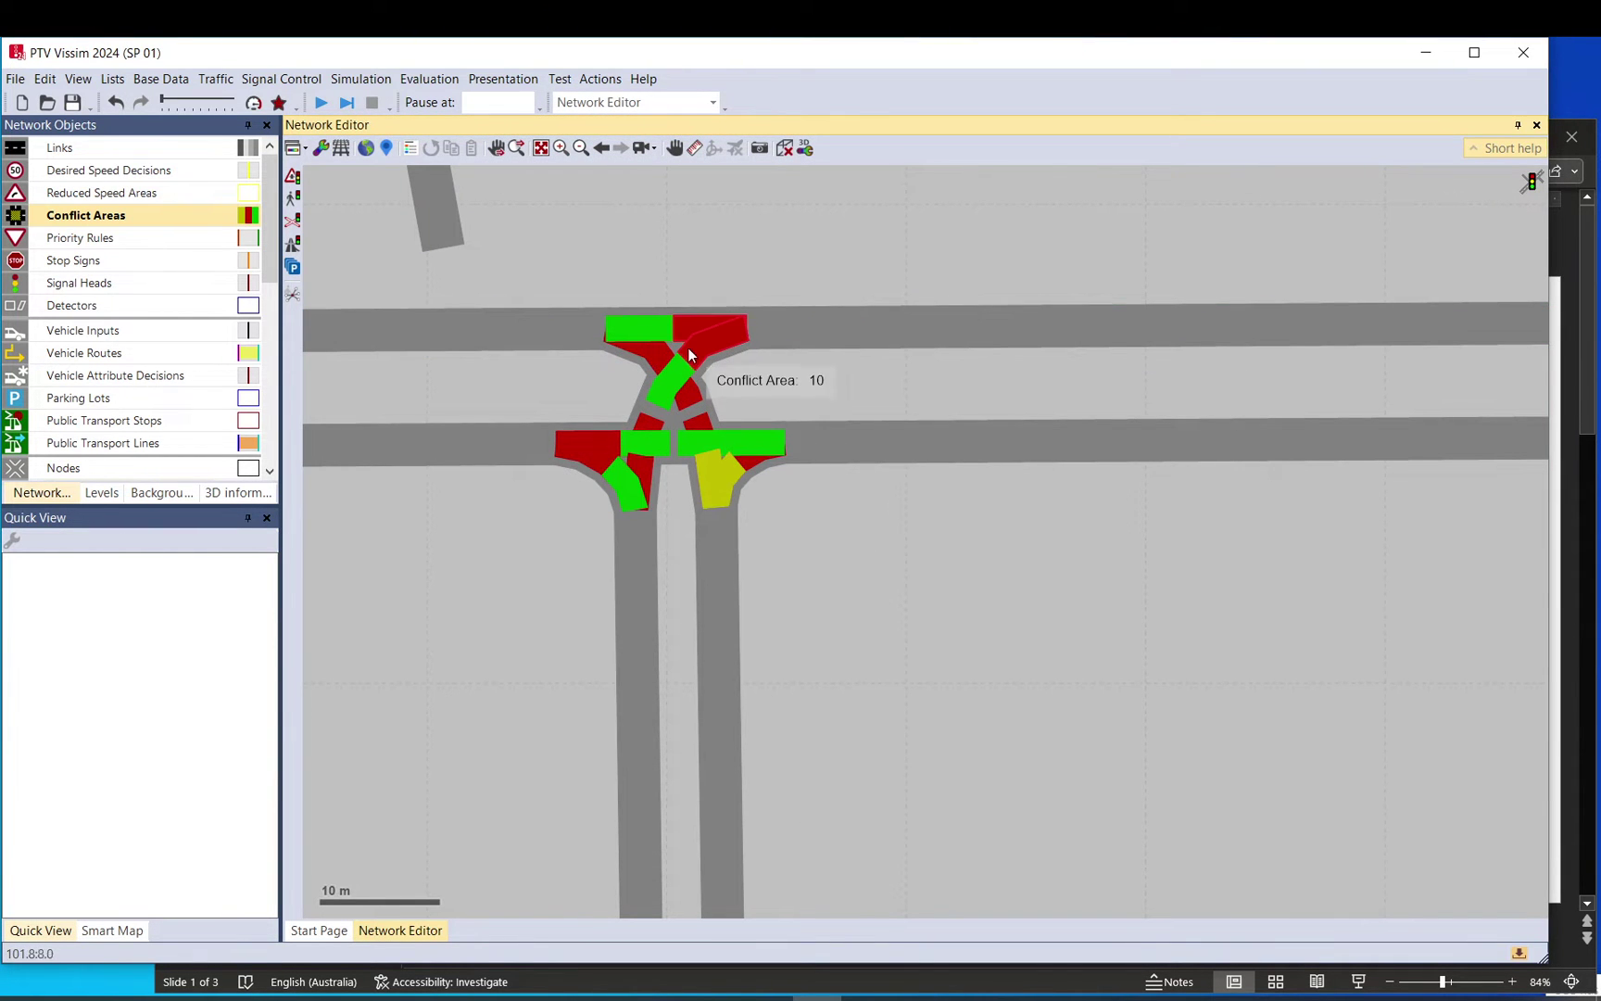
Move link 4 about 5 m toward link 1 and recalculate the splines of connector 10003 and its neighbour
left_click(646, 533)
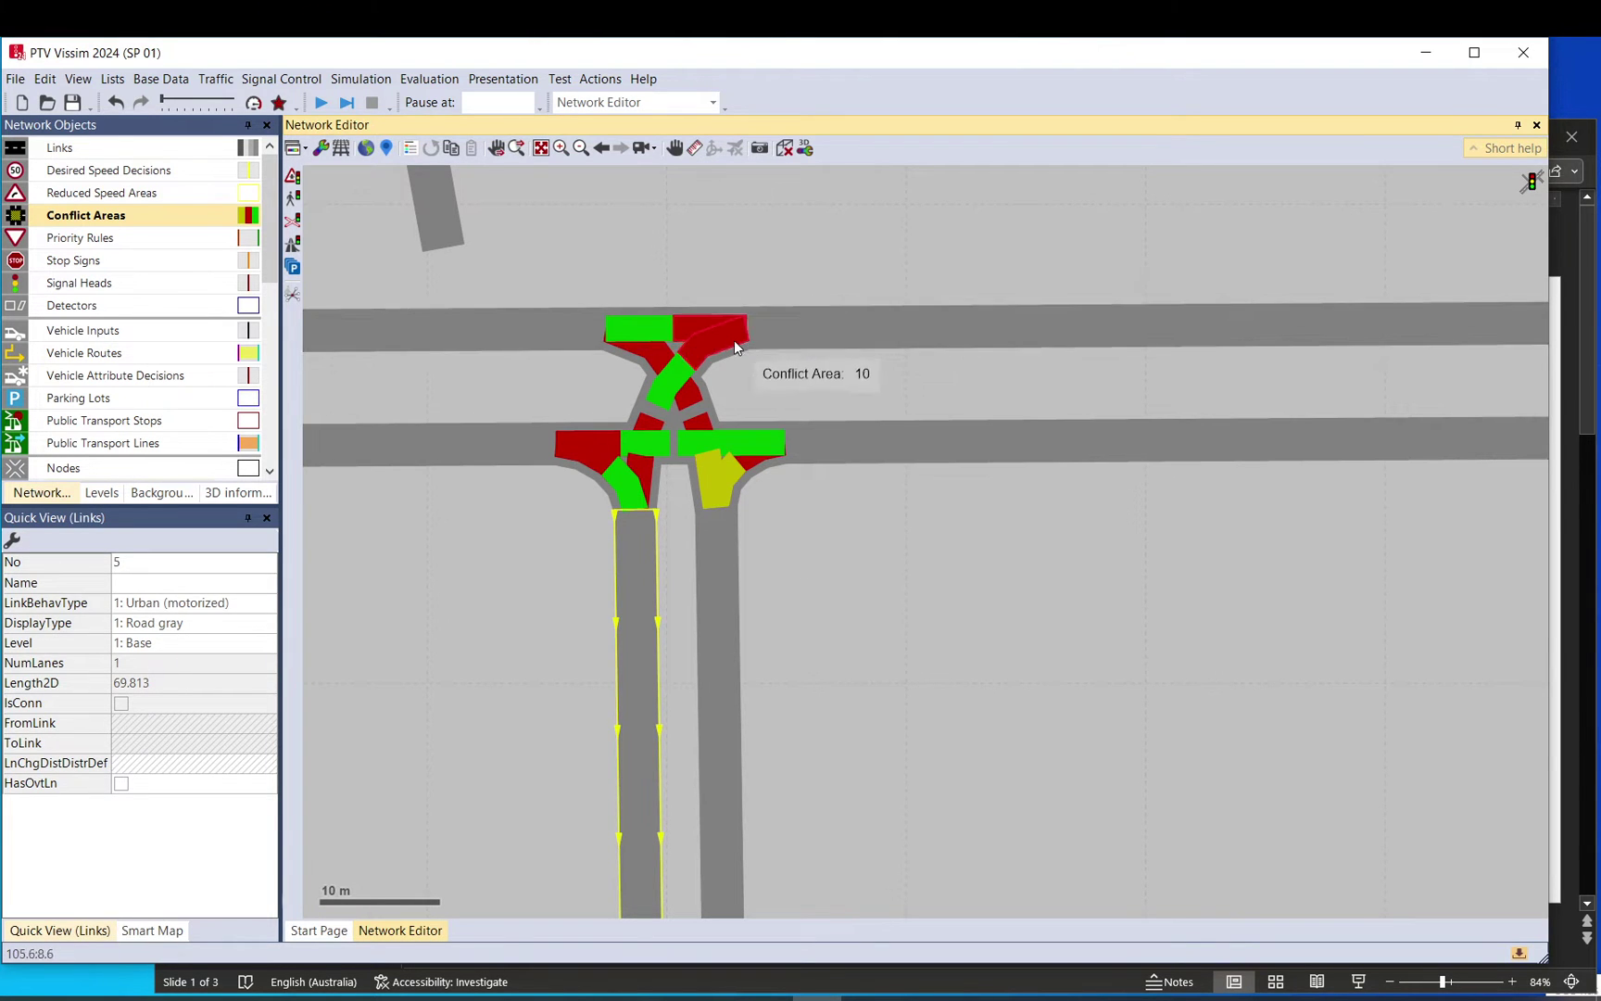
left_click_drag(869, 455, 872, 454)
left_click_drag(848, 350, 842, 404)
left_click(666, 341)
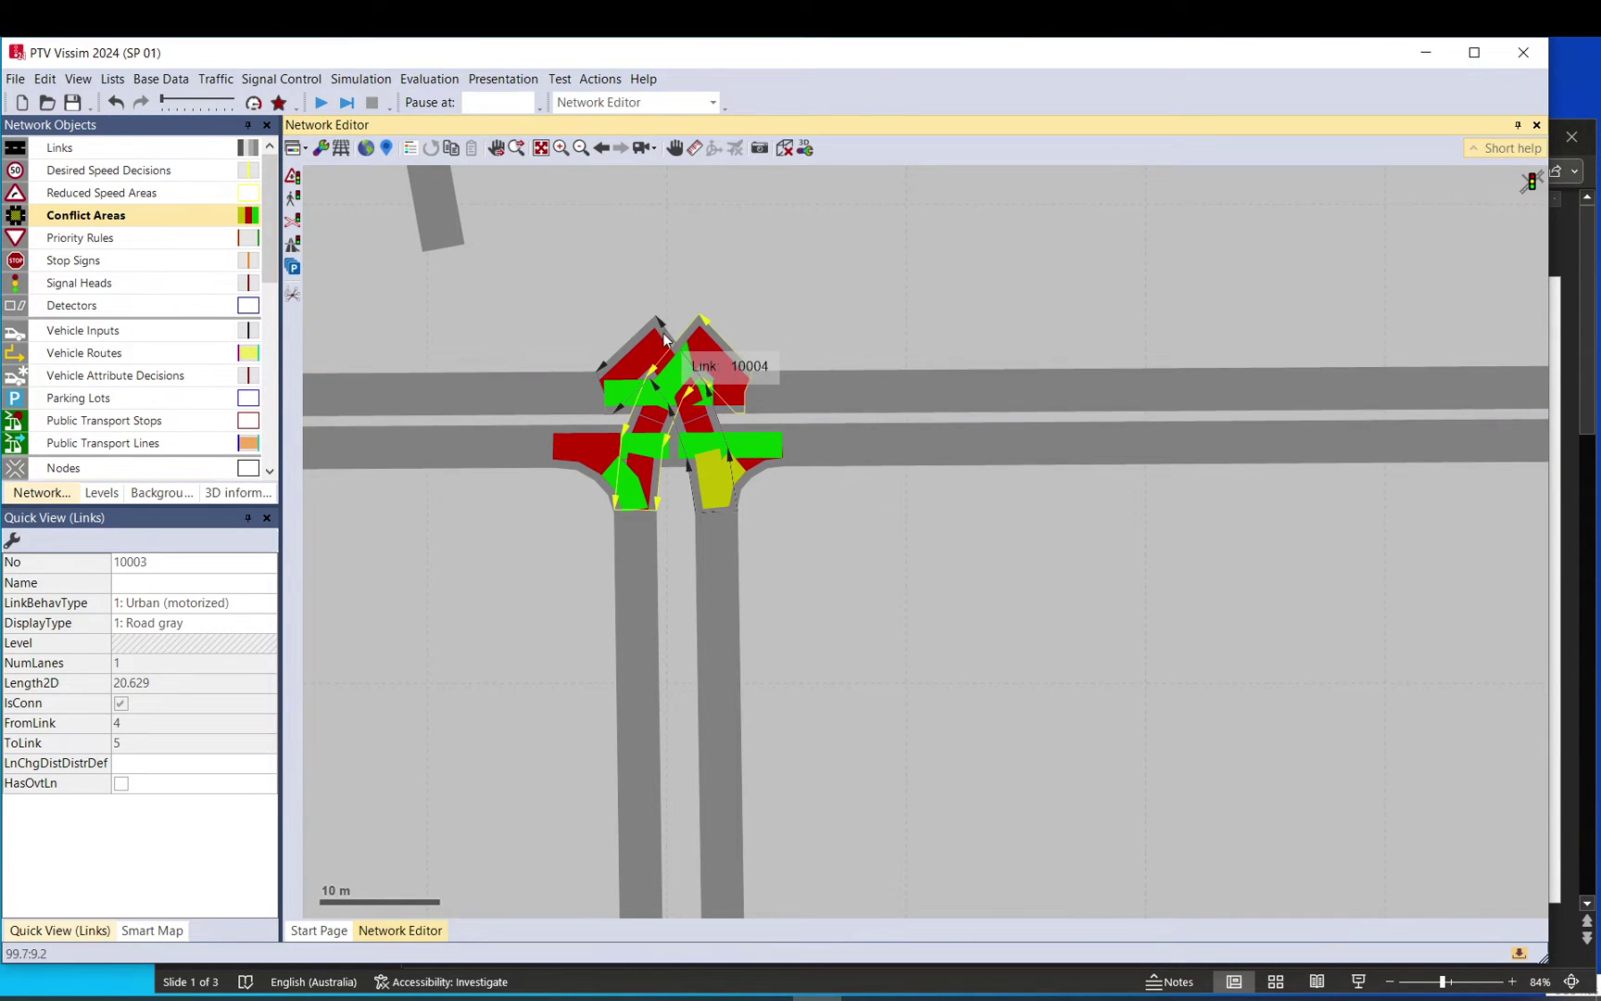
left_click(660, 336, "ctrl")
right_click(663, 335)
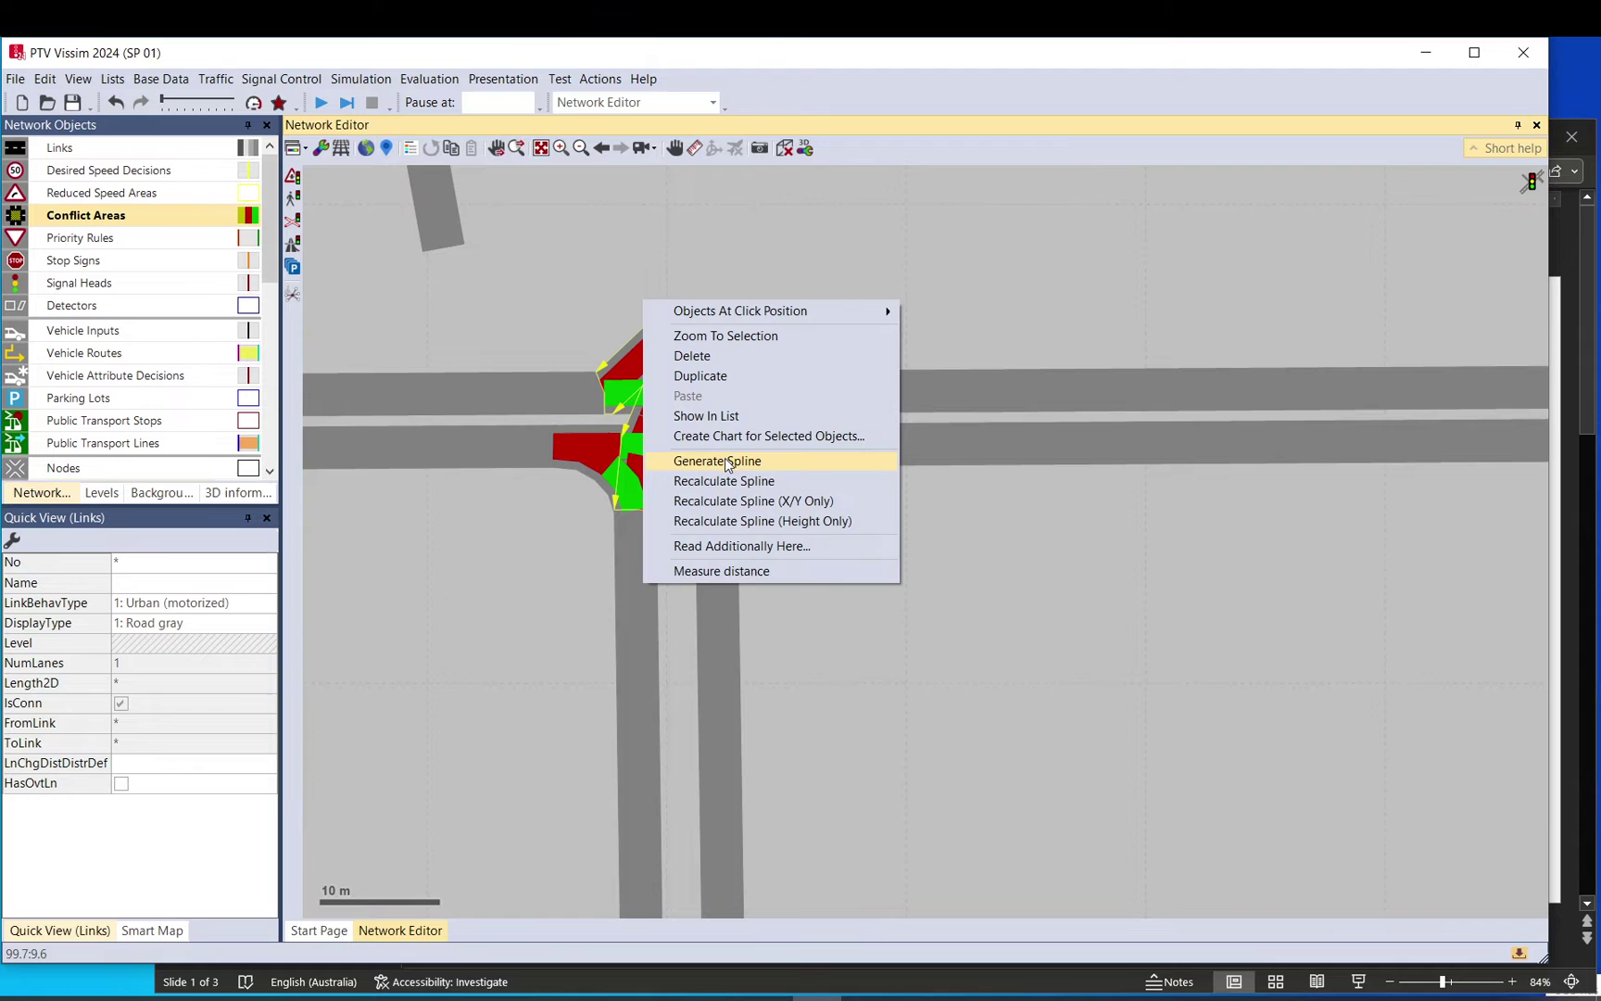
left_click(728, 482)
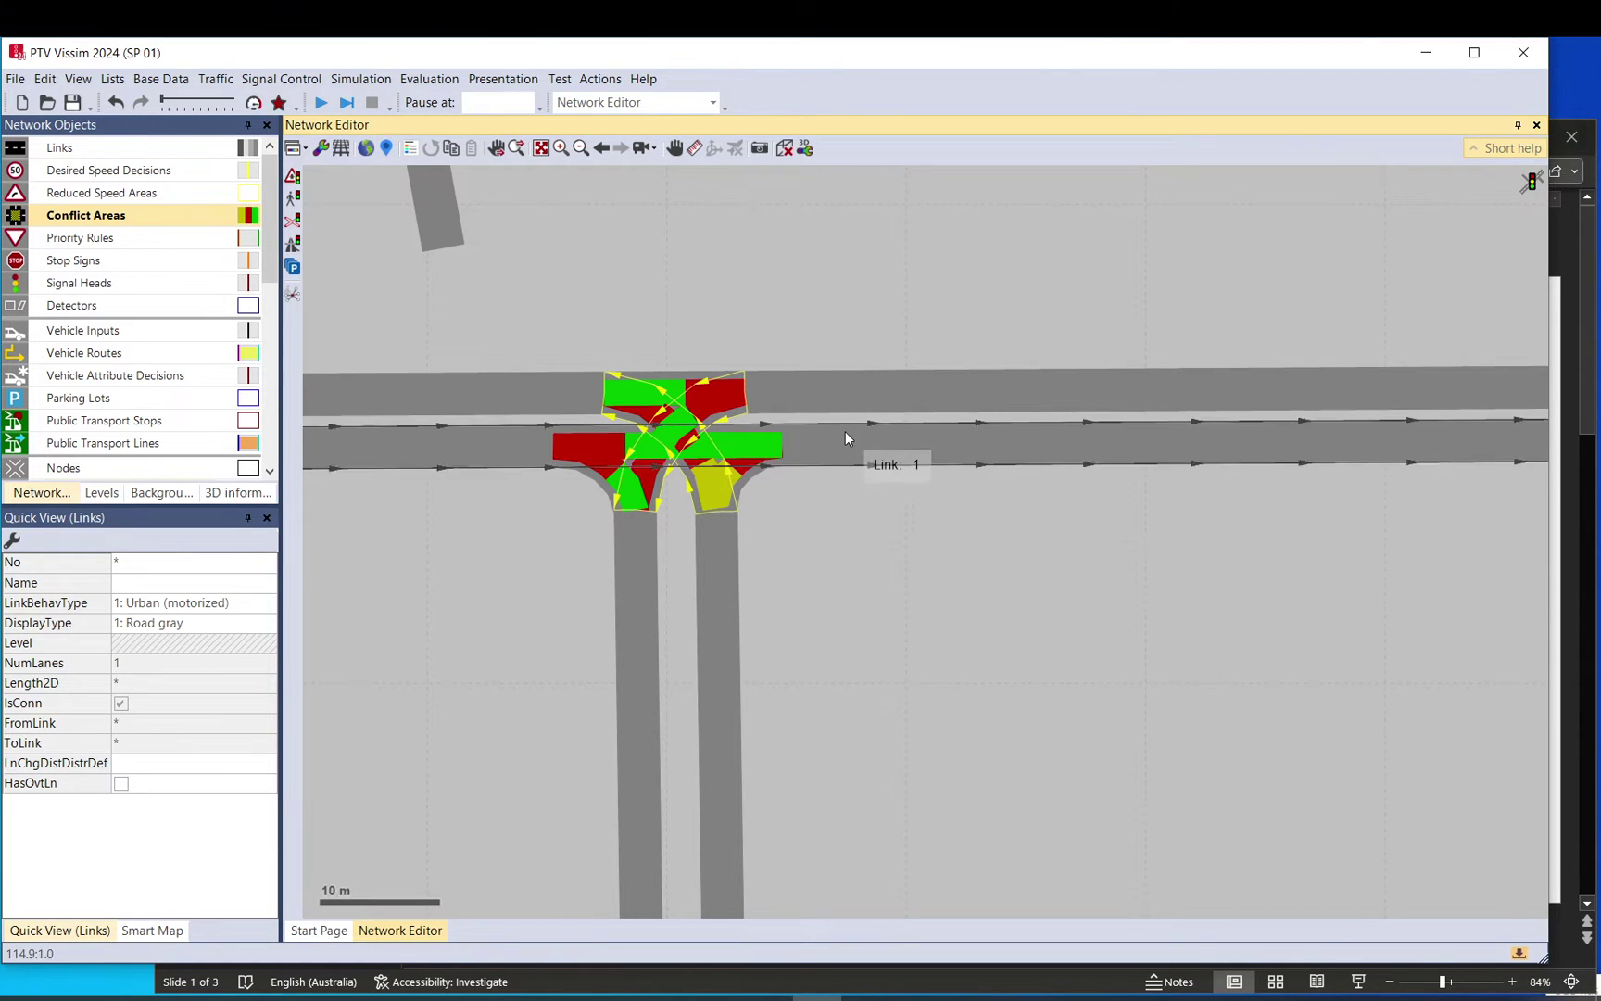
Shift link 2 about 2 m and recalculate connector 10004's spline
left_click_drag(716, 535, 688, 528)
left_click(686, 471)
right_click(686, 471)
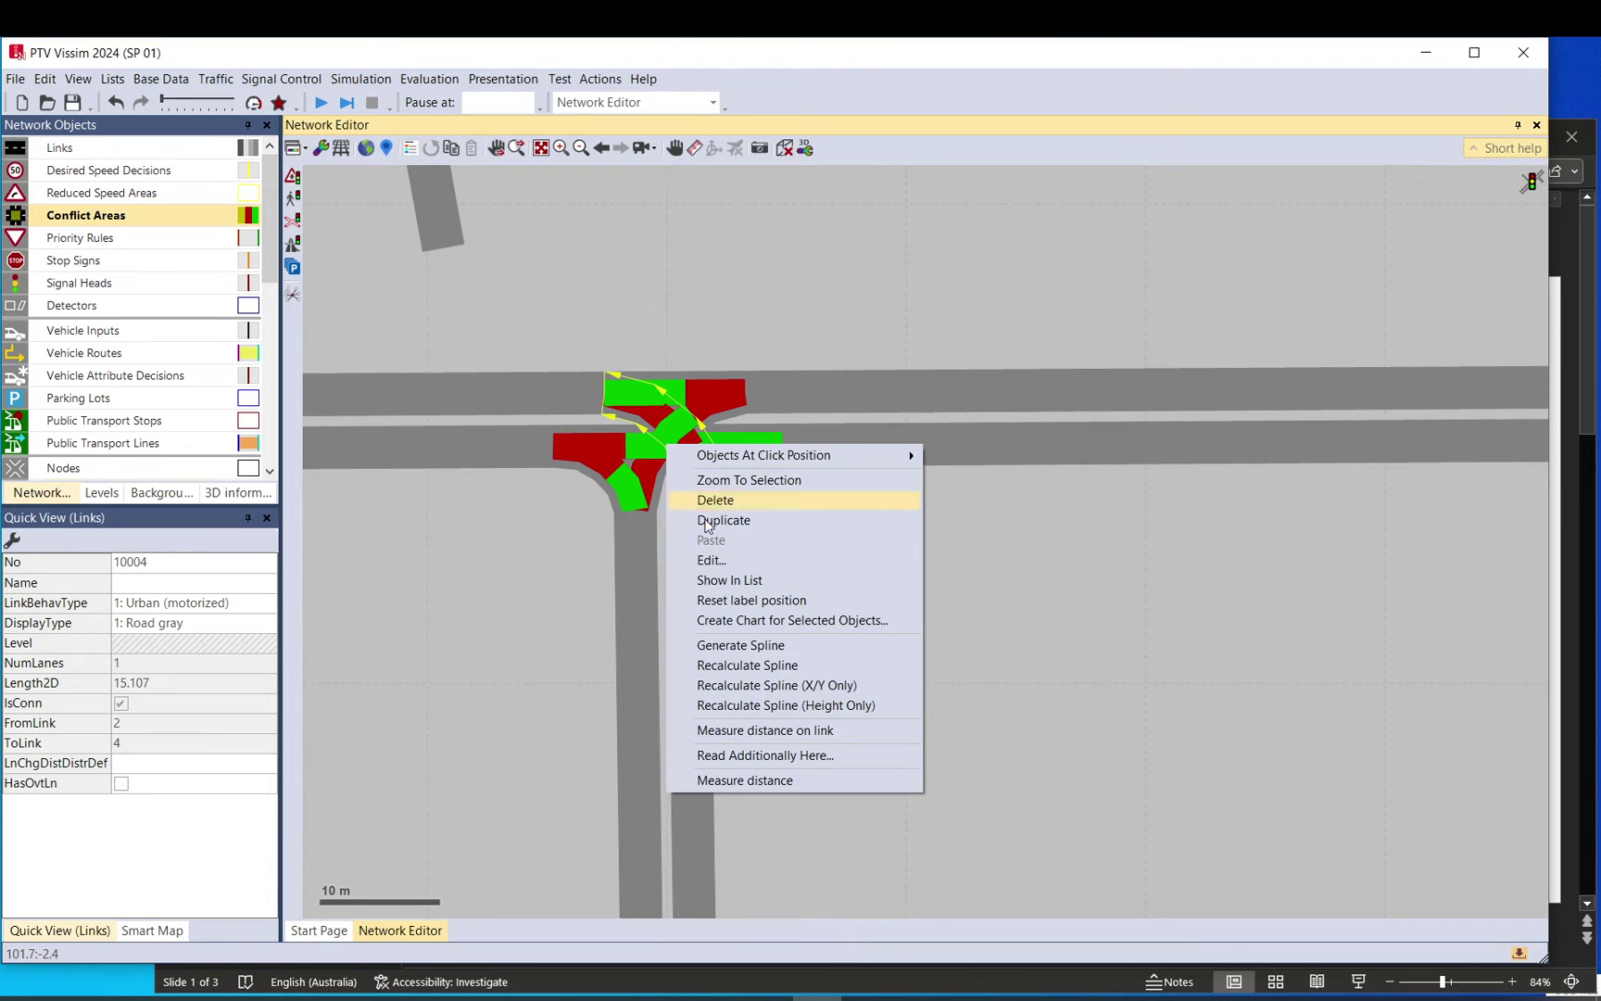
left_click(747, 665)
Recalculate the spline of connector 10002 from link 2 into link 1
right_click(734, 490)
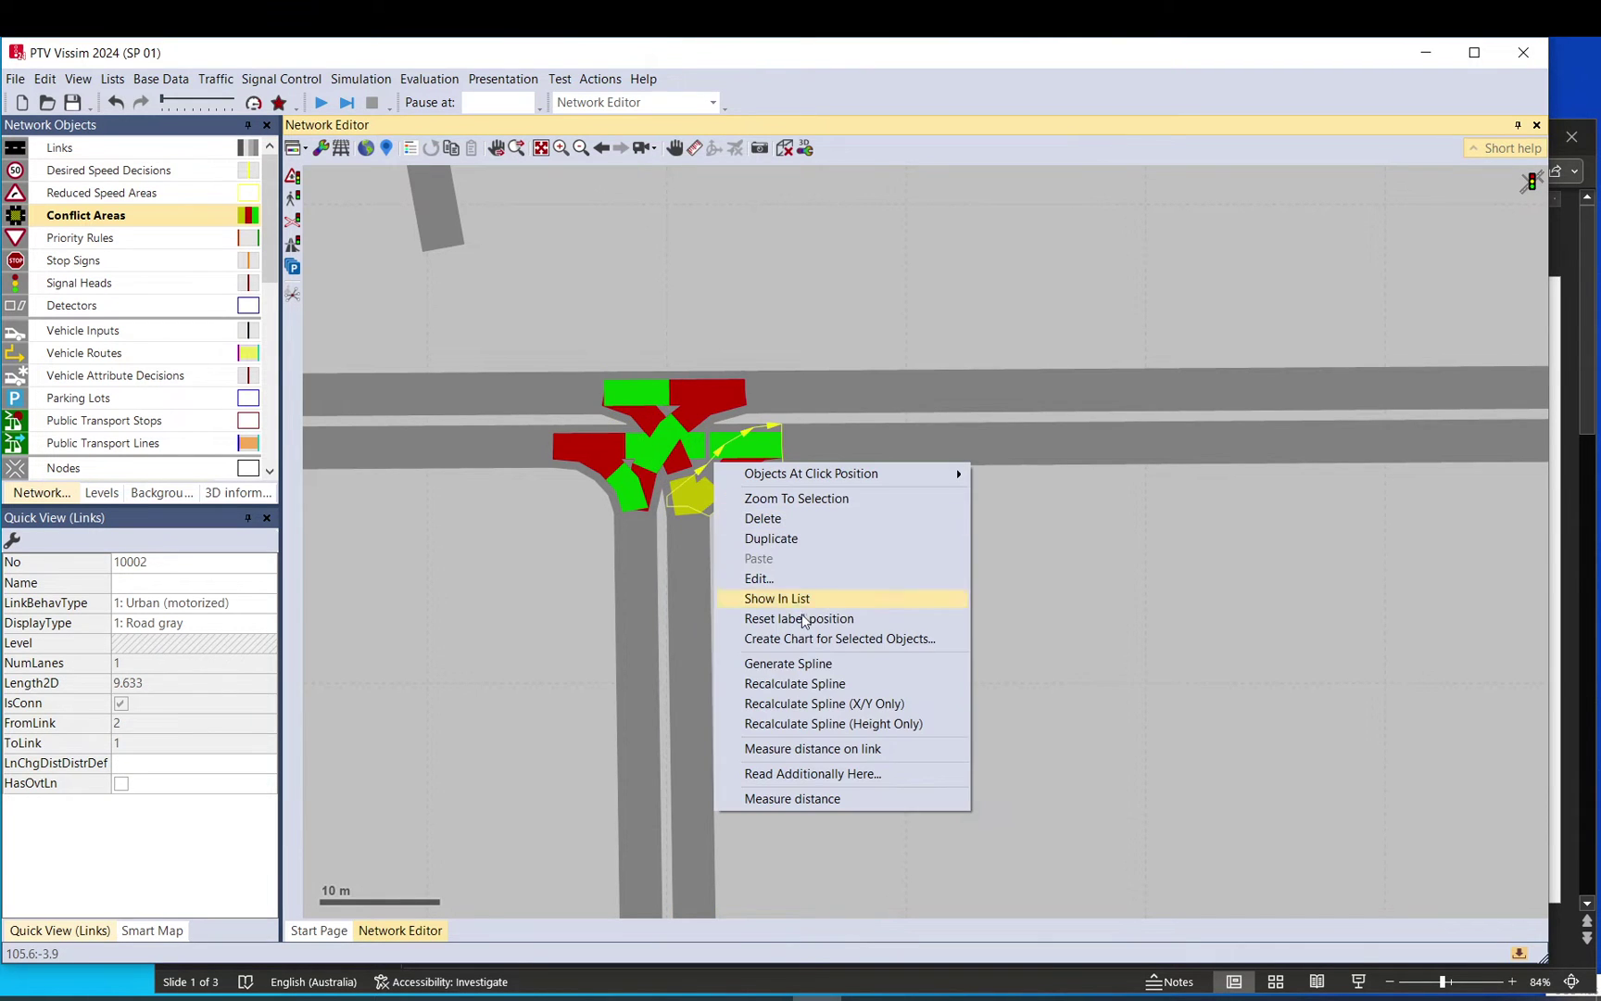
left_click(786, 683)
left_click(757, 517)
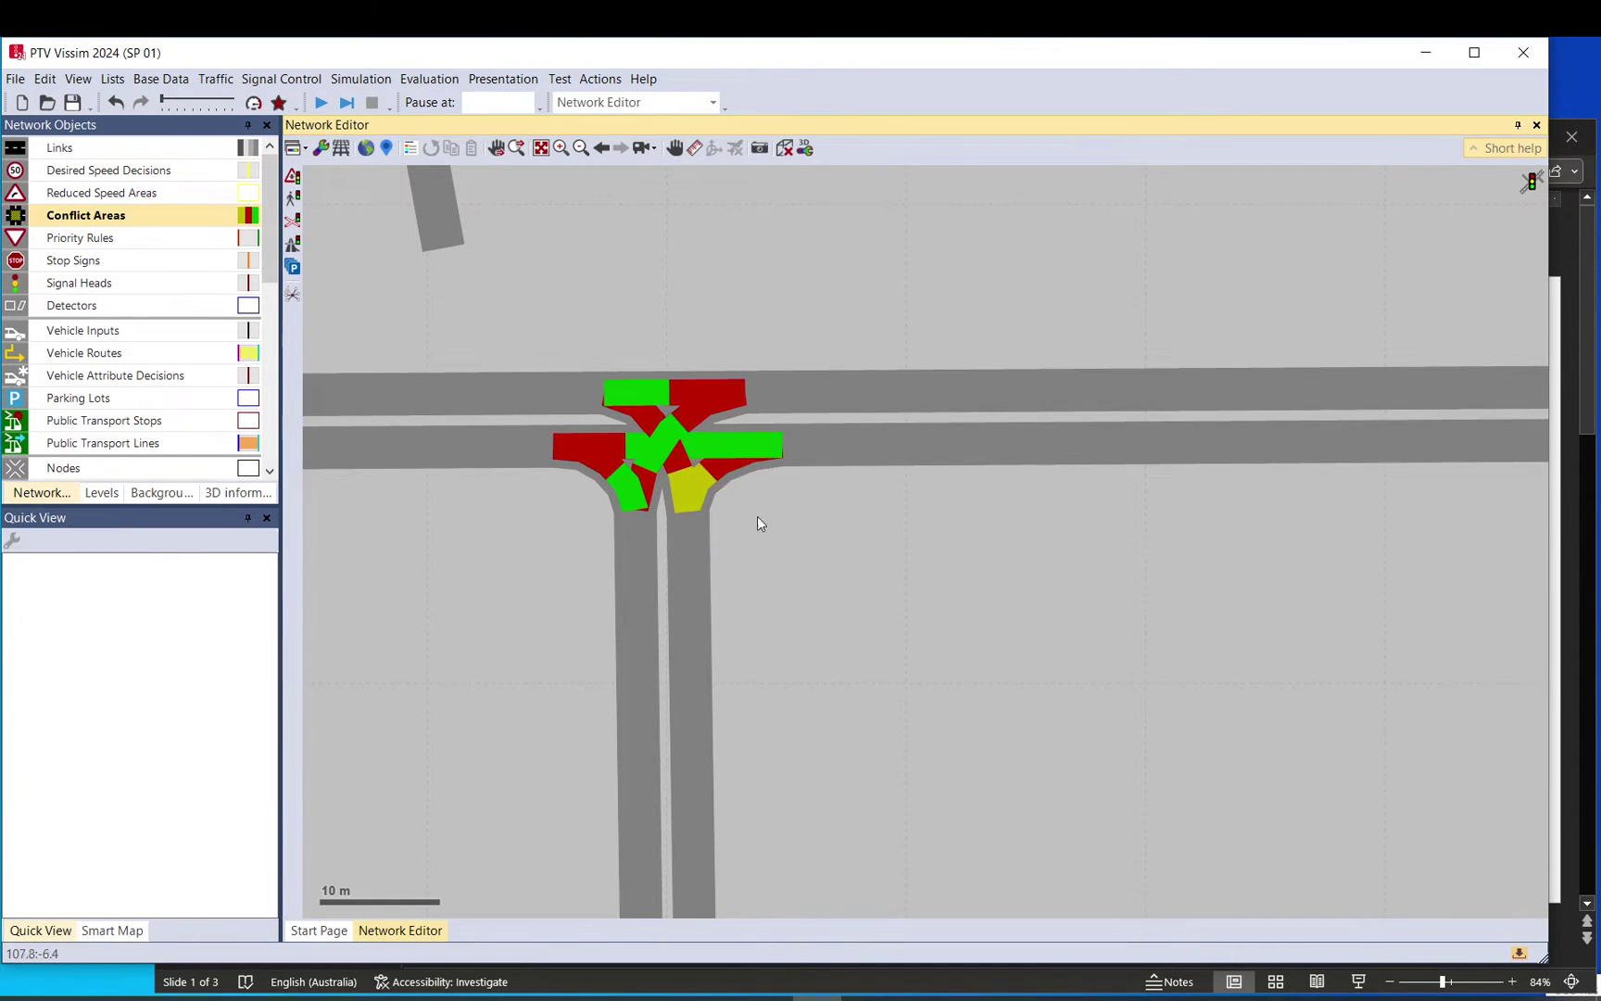
Inspect conflict areas 16 and 12, choosing area 16 from the objects at that click position
left_click(667, 449)
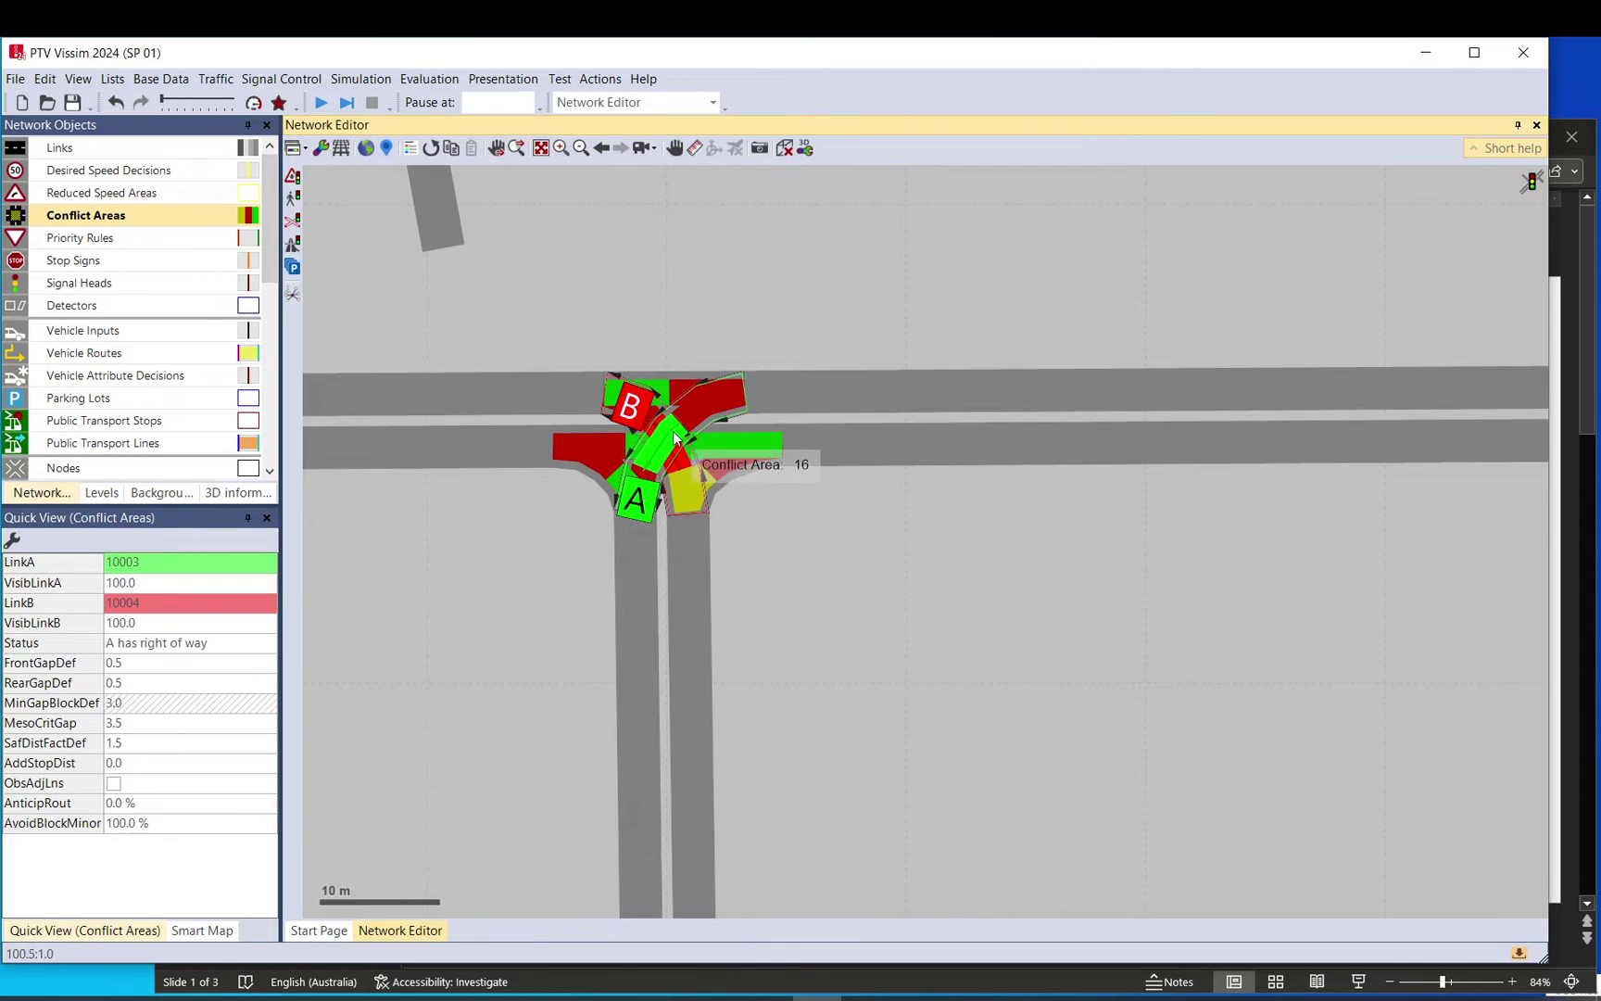
left_click(685, 447)
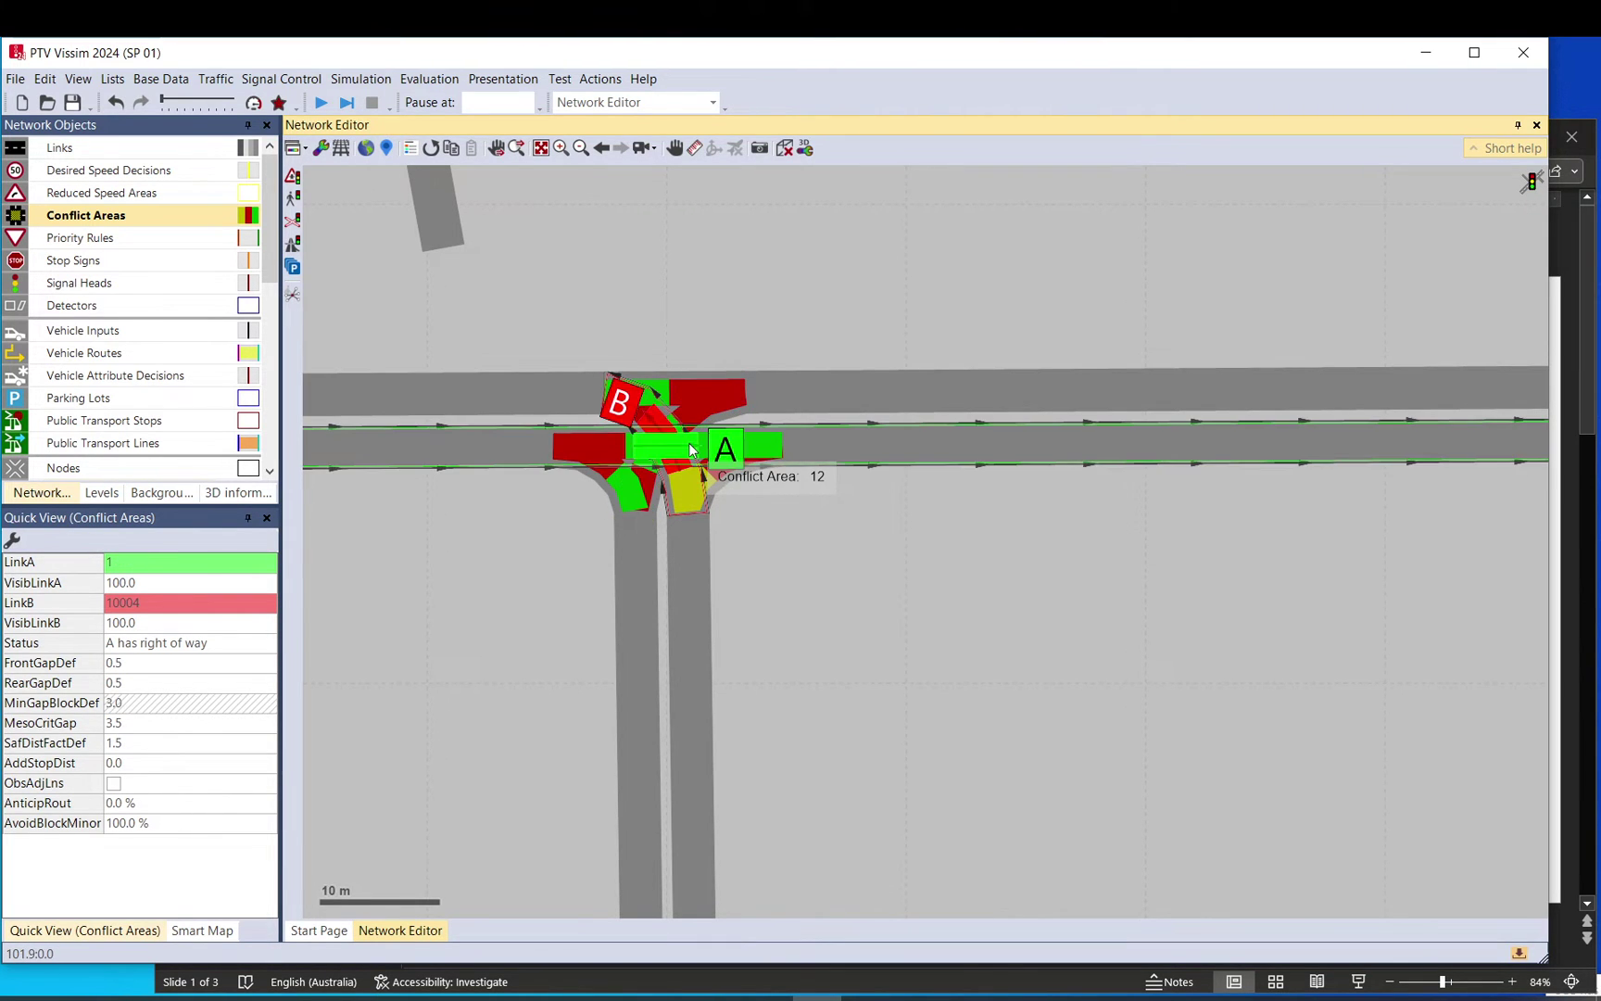
right_click(658, 417)
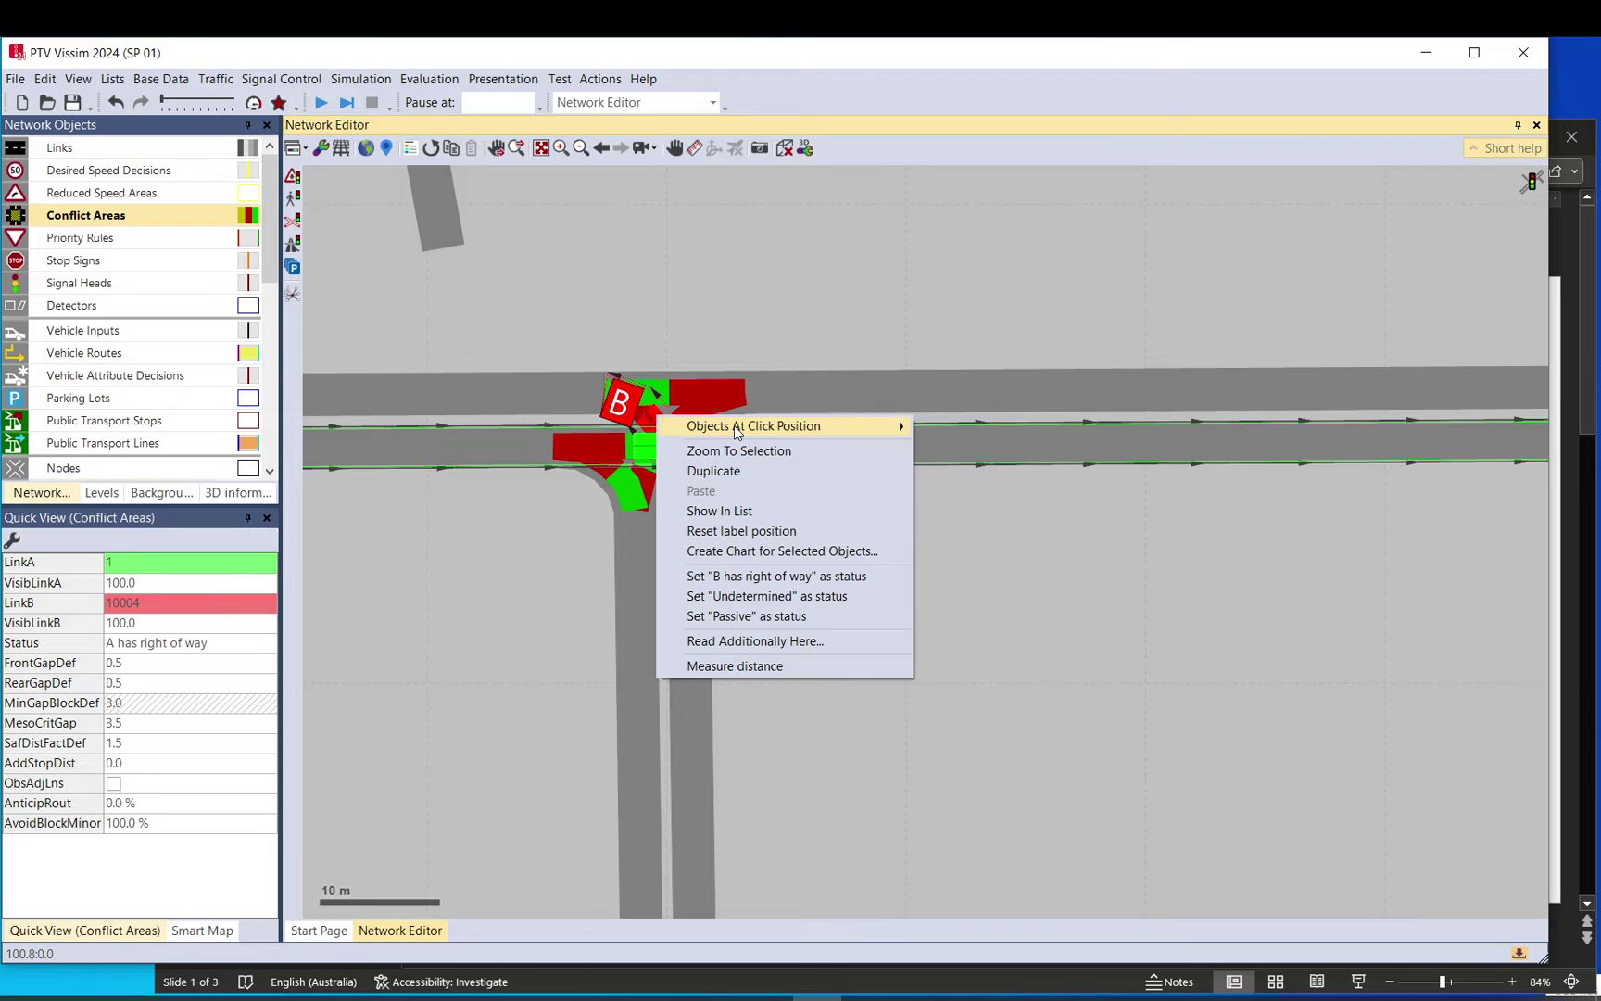
mouse_move(899, 425)
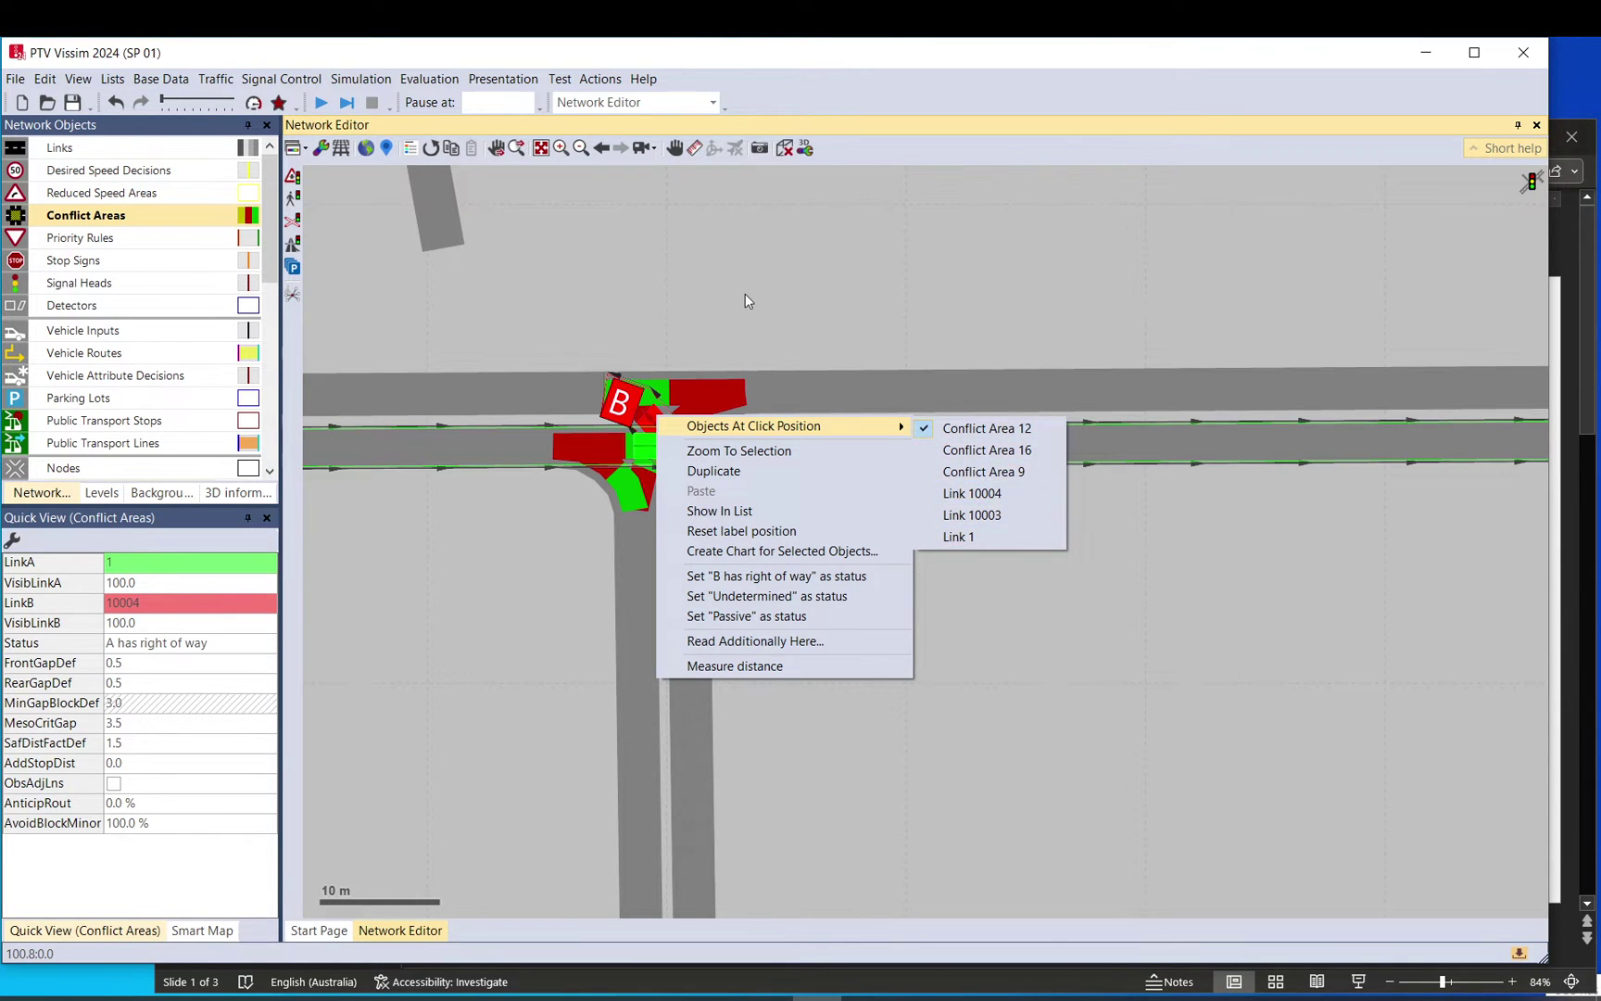
left_click(987, 449)
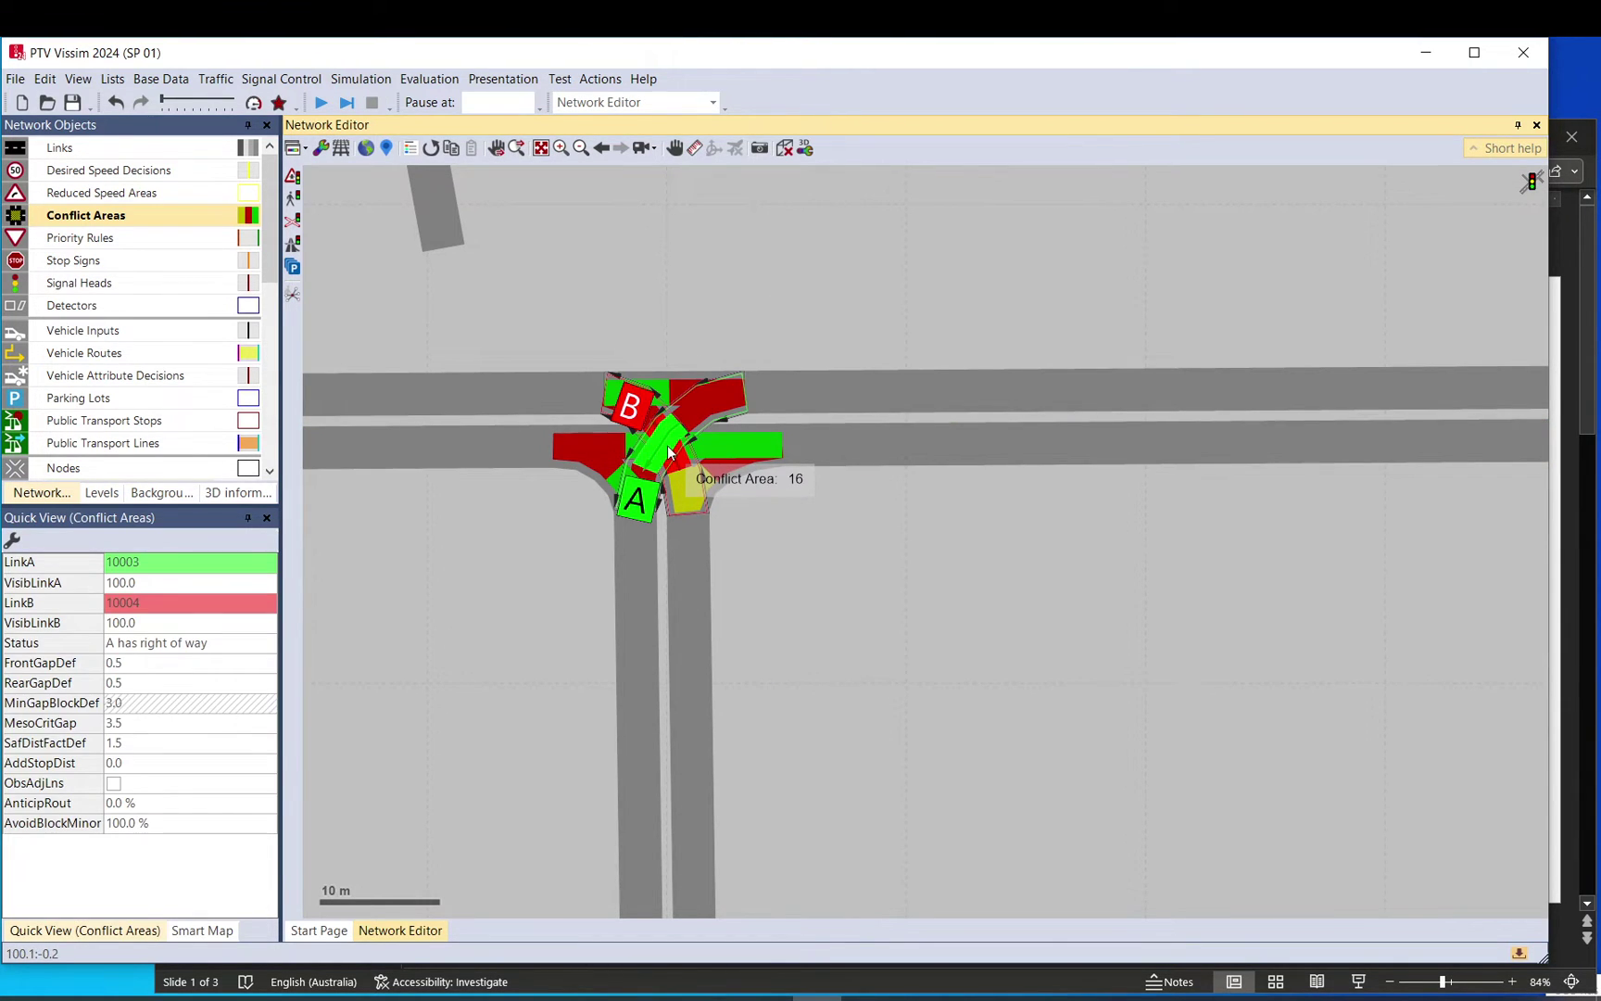
Cycle through the overlapping objects from connector 10003 down to link 1, then select conflict area 15
left_click(676, 462)
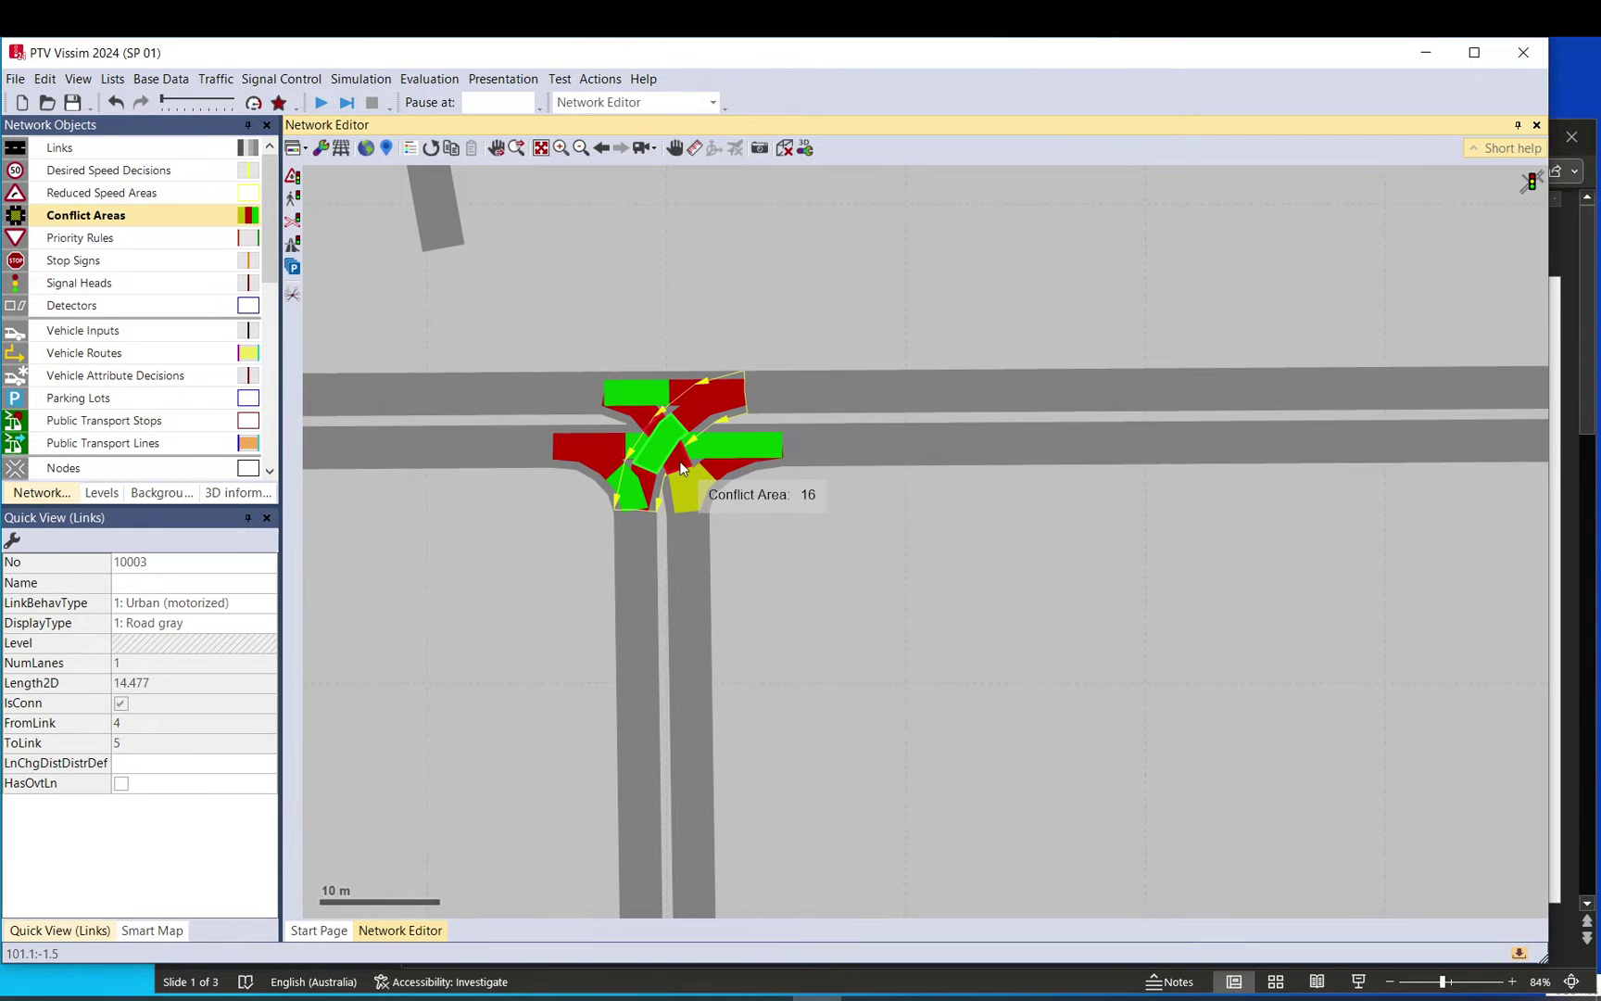
left_click(680, 464)
left_click(680, 463)
left_click(680, 463)
left_click(680, 462)
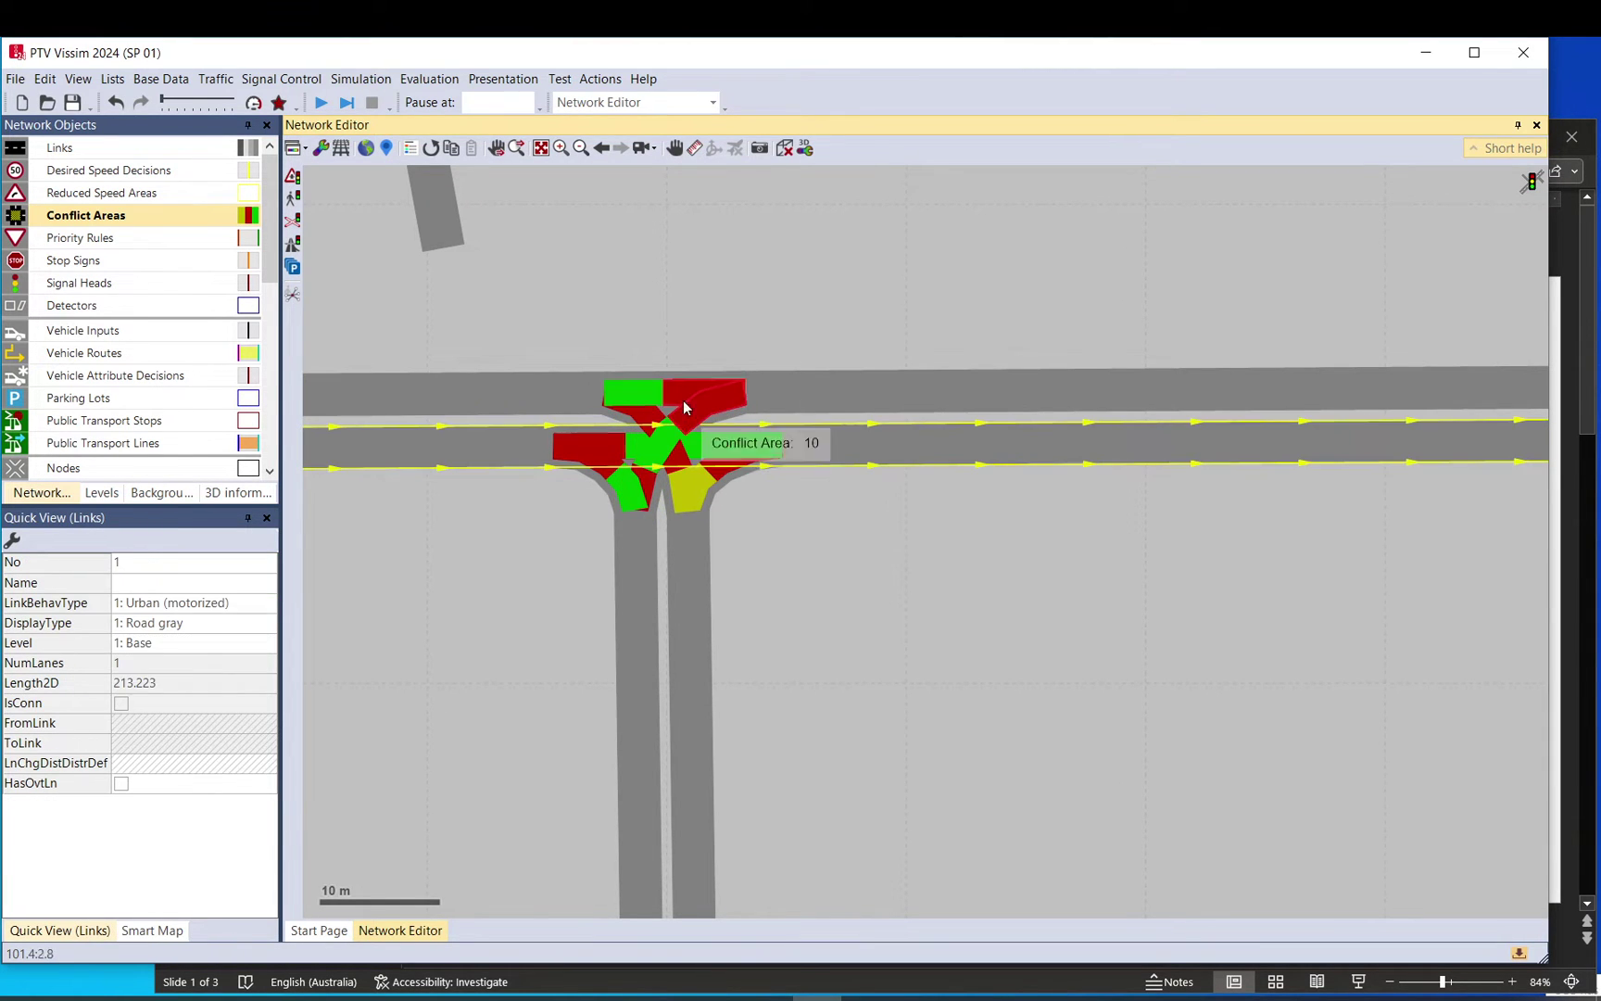
left_click(683, 319)
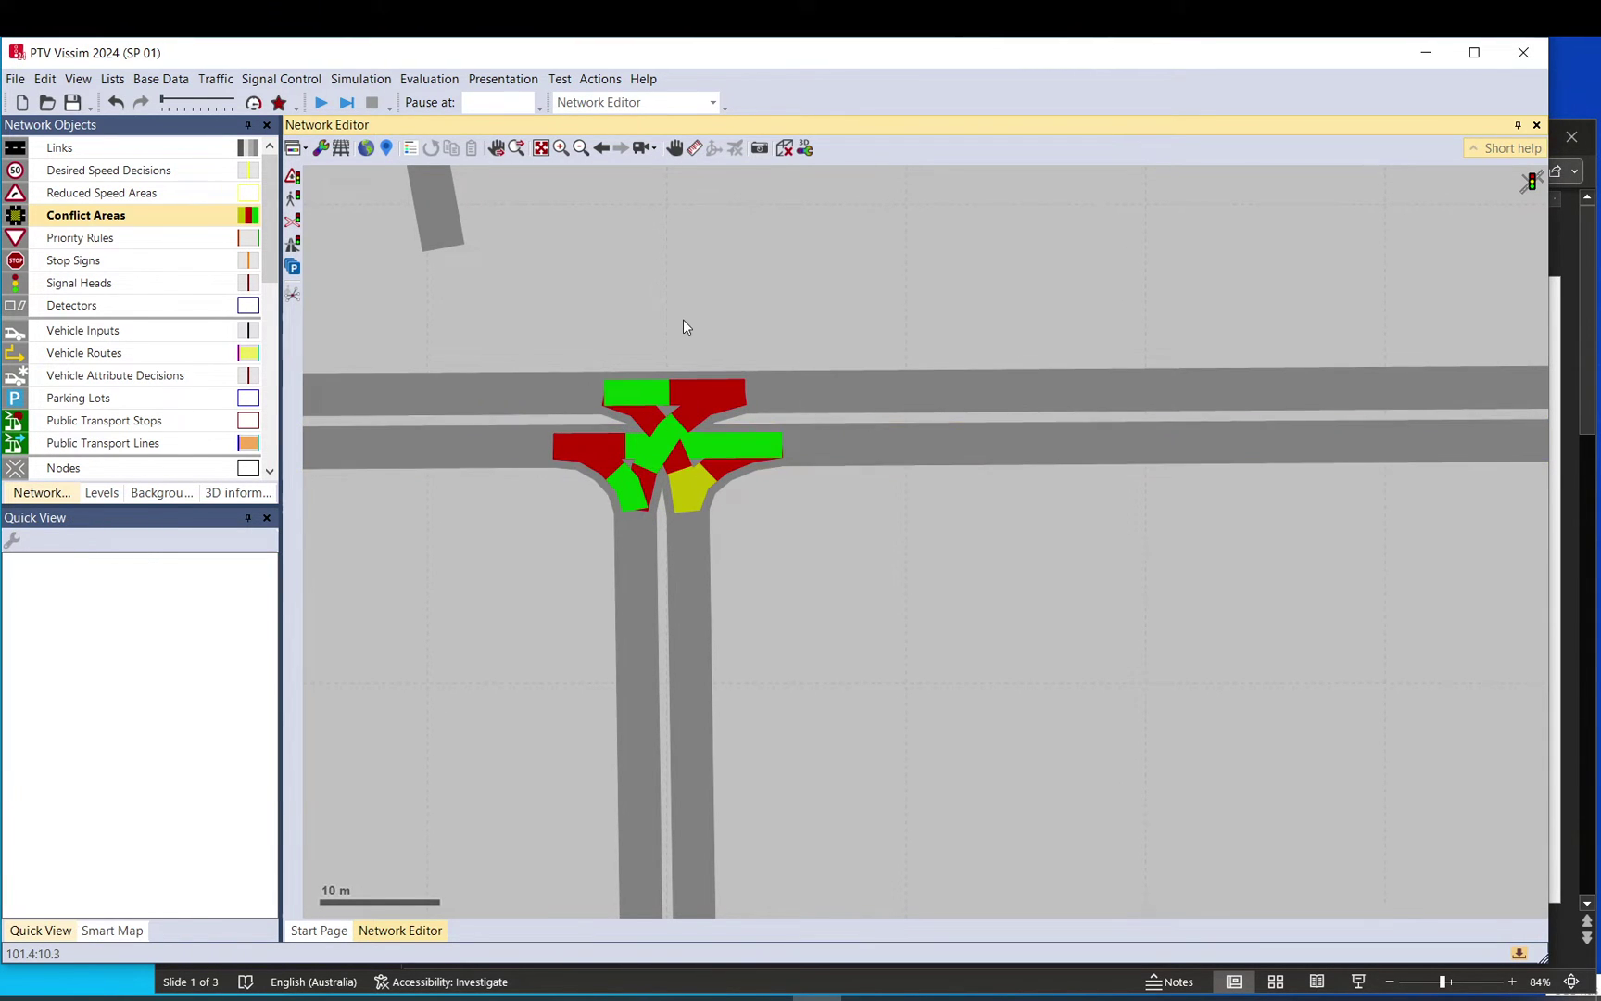
left_click(679, 505)
left_click(660, 451)
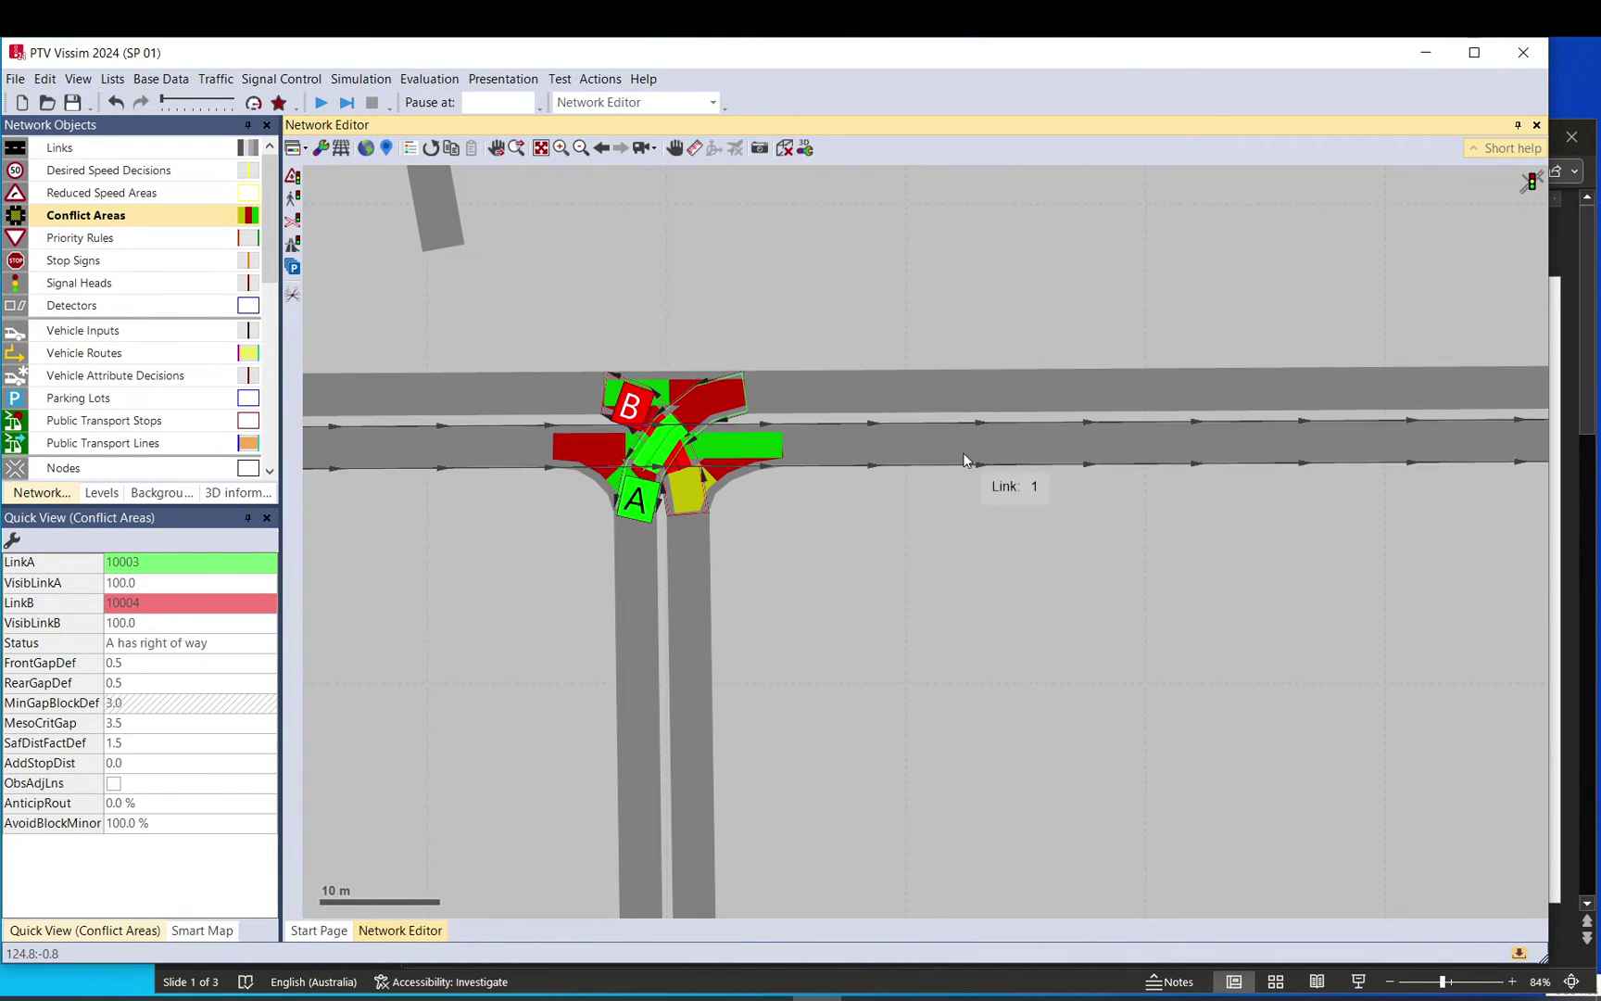
left_click(707, 526)
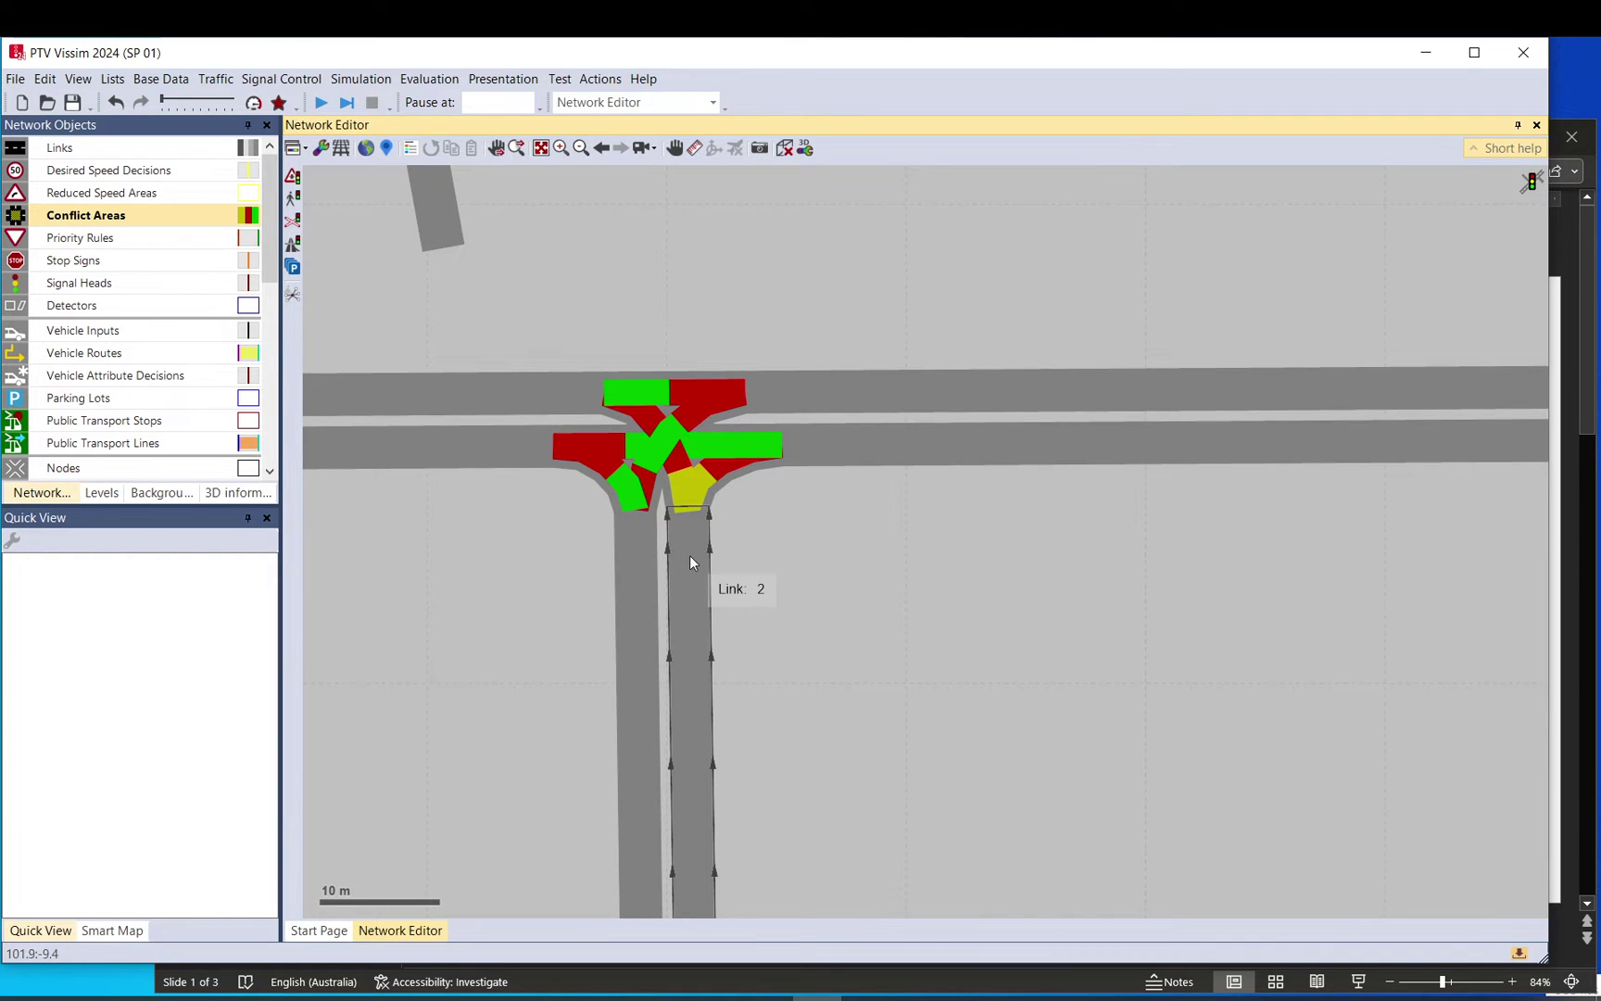
left_click(672, 454)
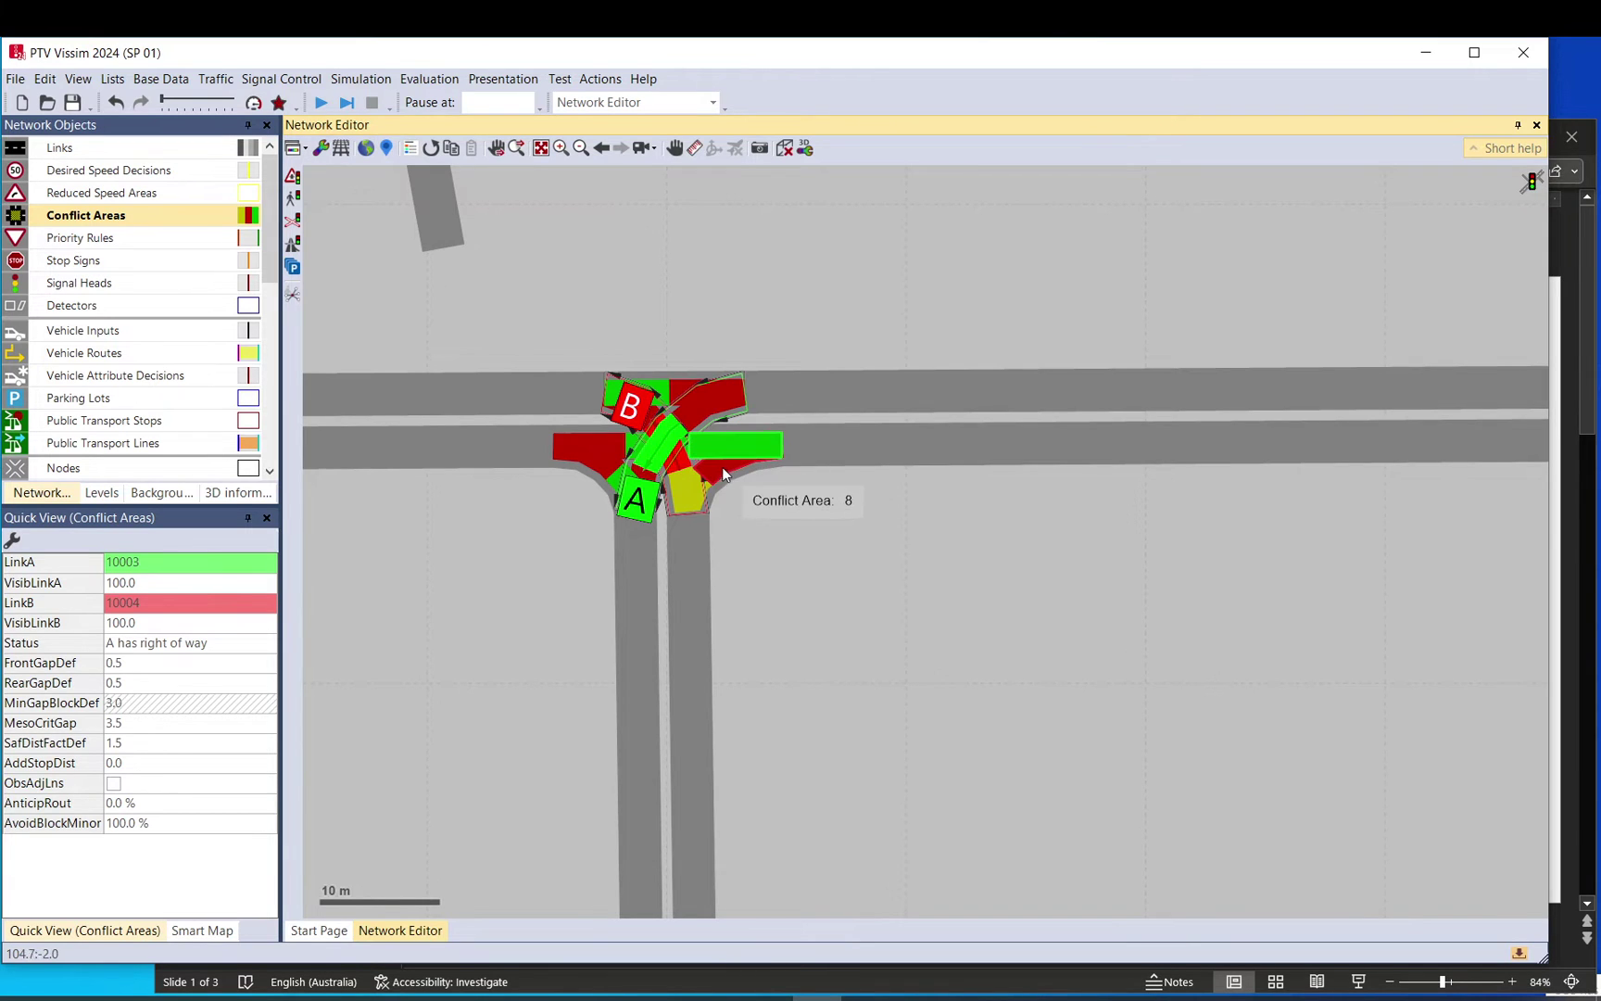
left_click(686, 454, "ctrl")
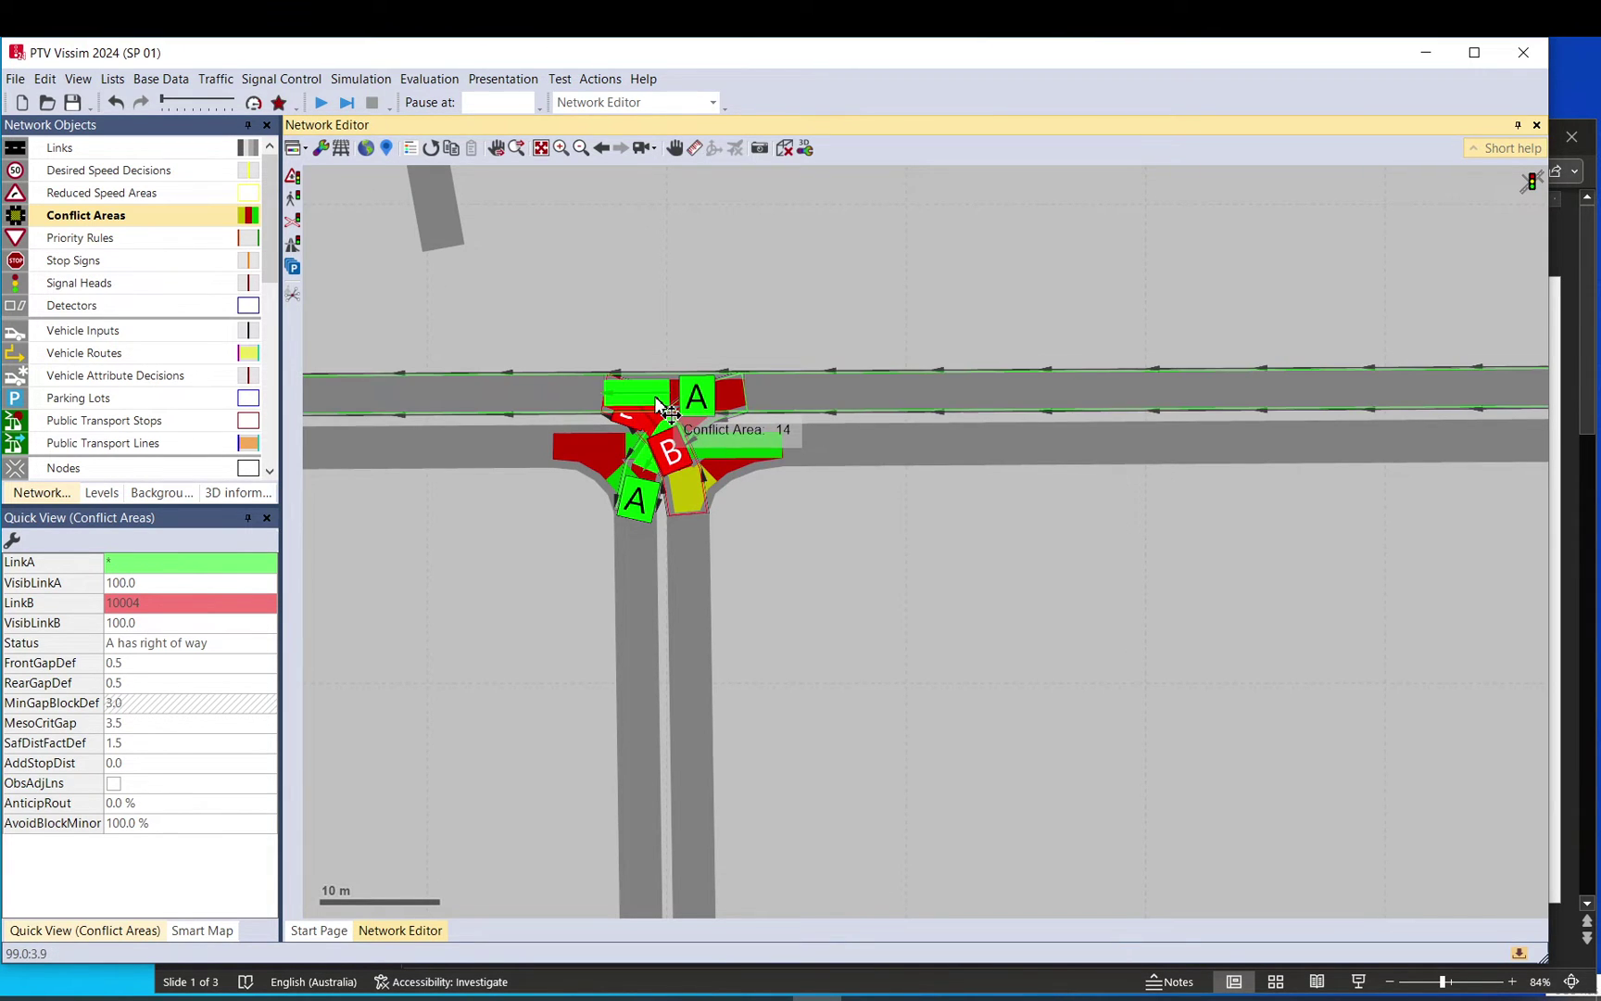
left_click(686, 446)
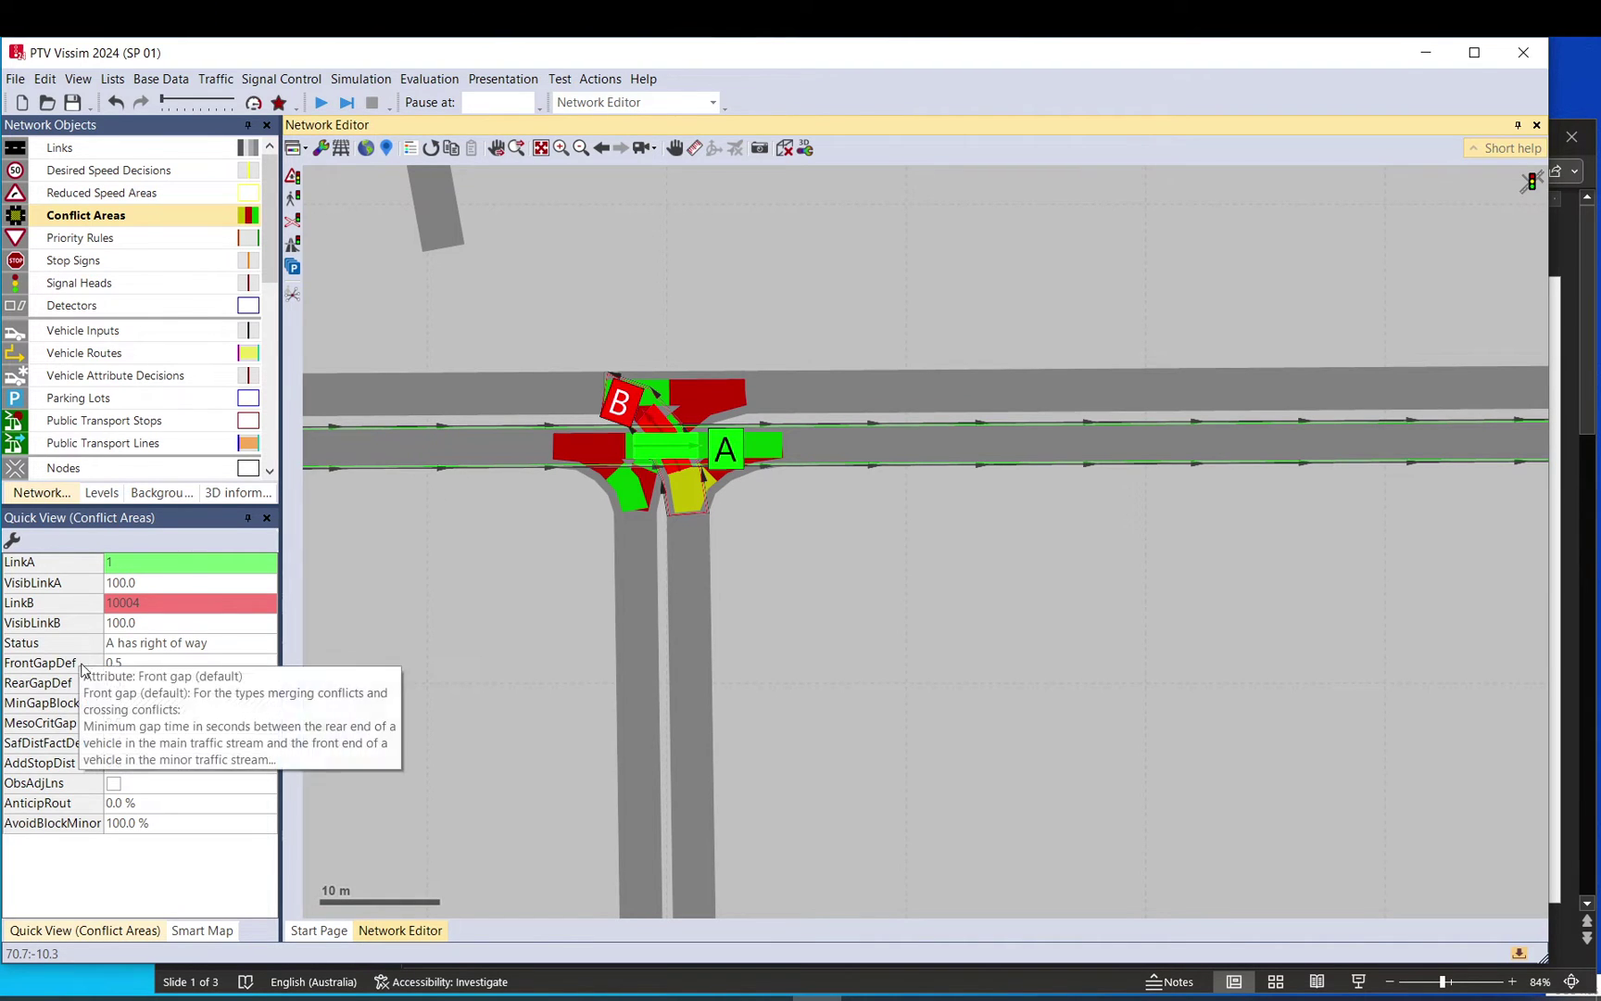
mouse_move(74, 769)
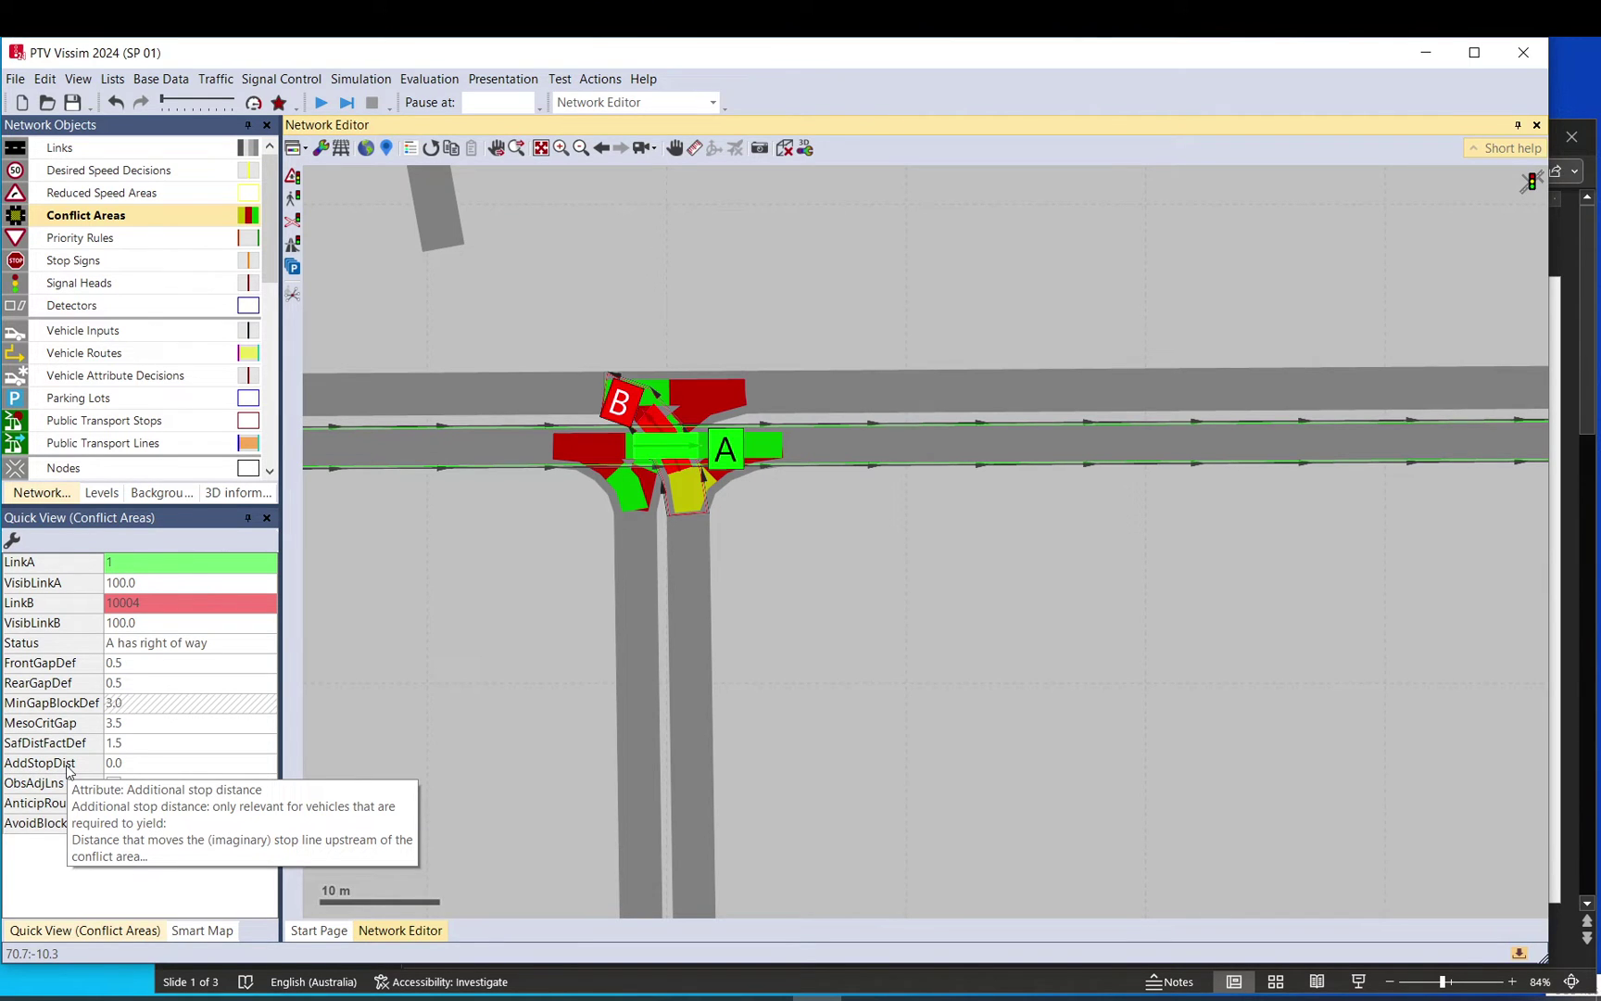
left_click(131, 765)
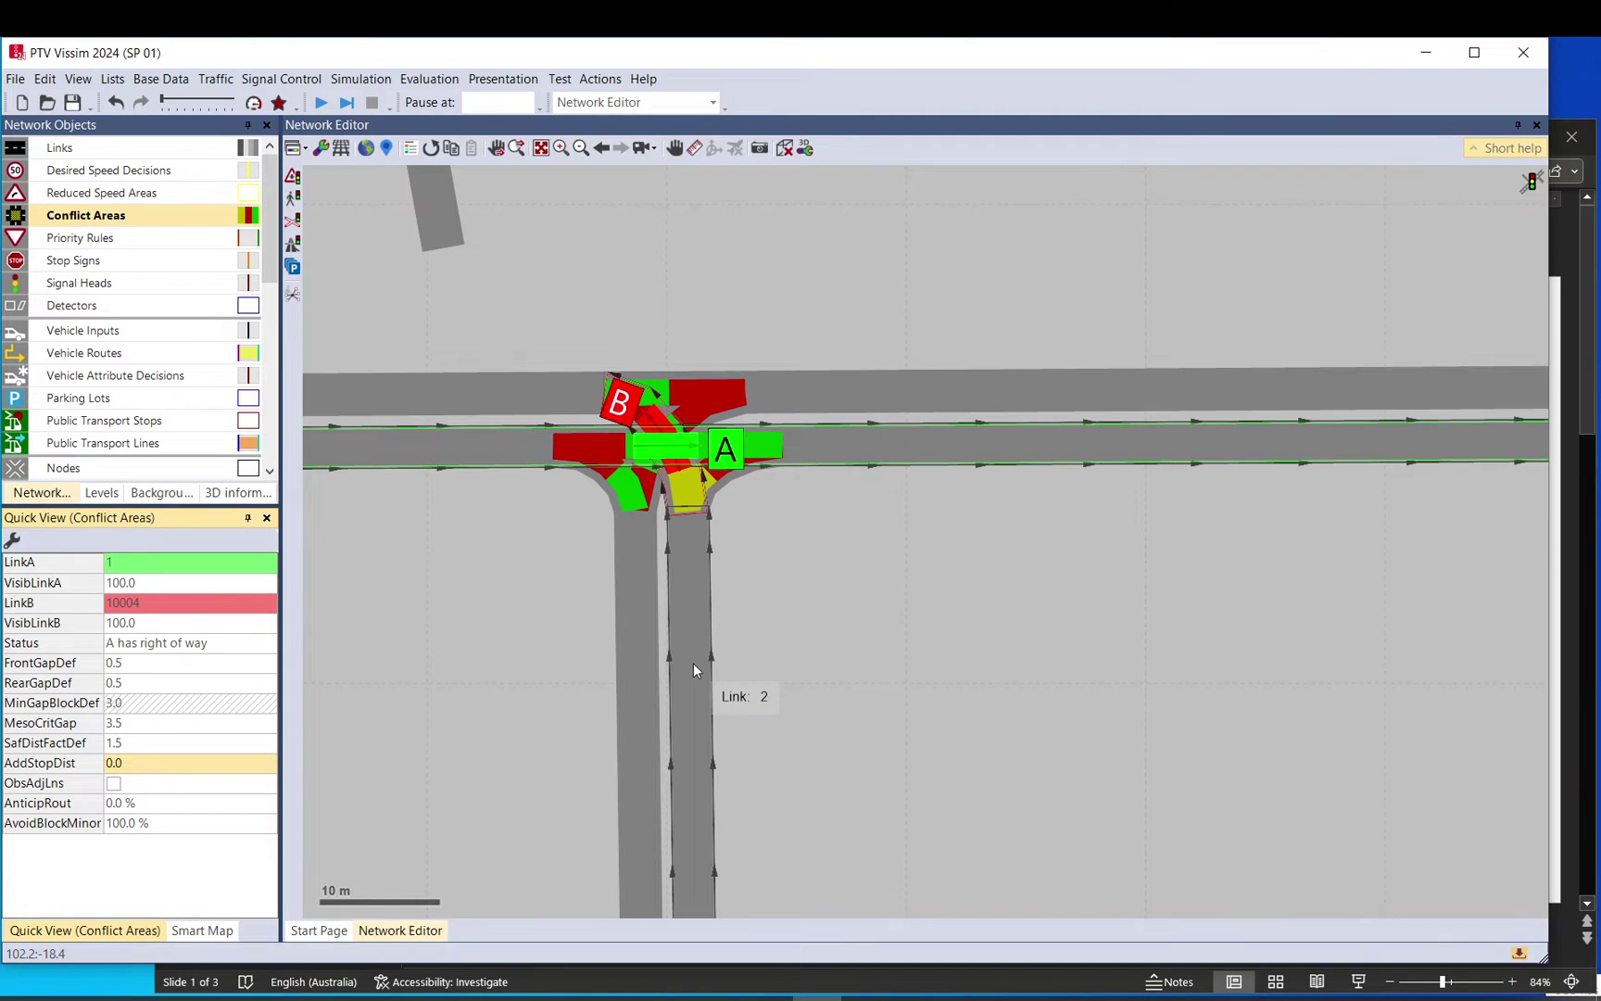
left_click(694, 148)
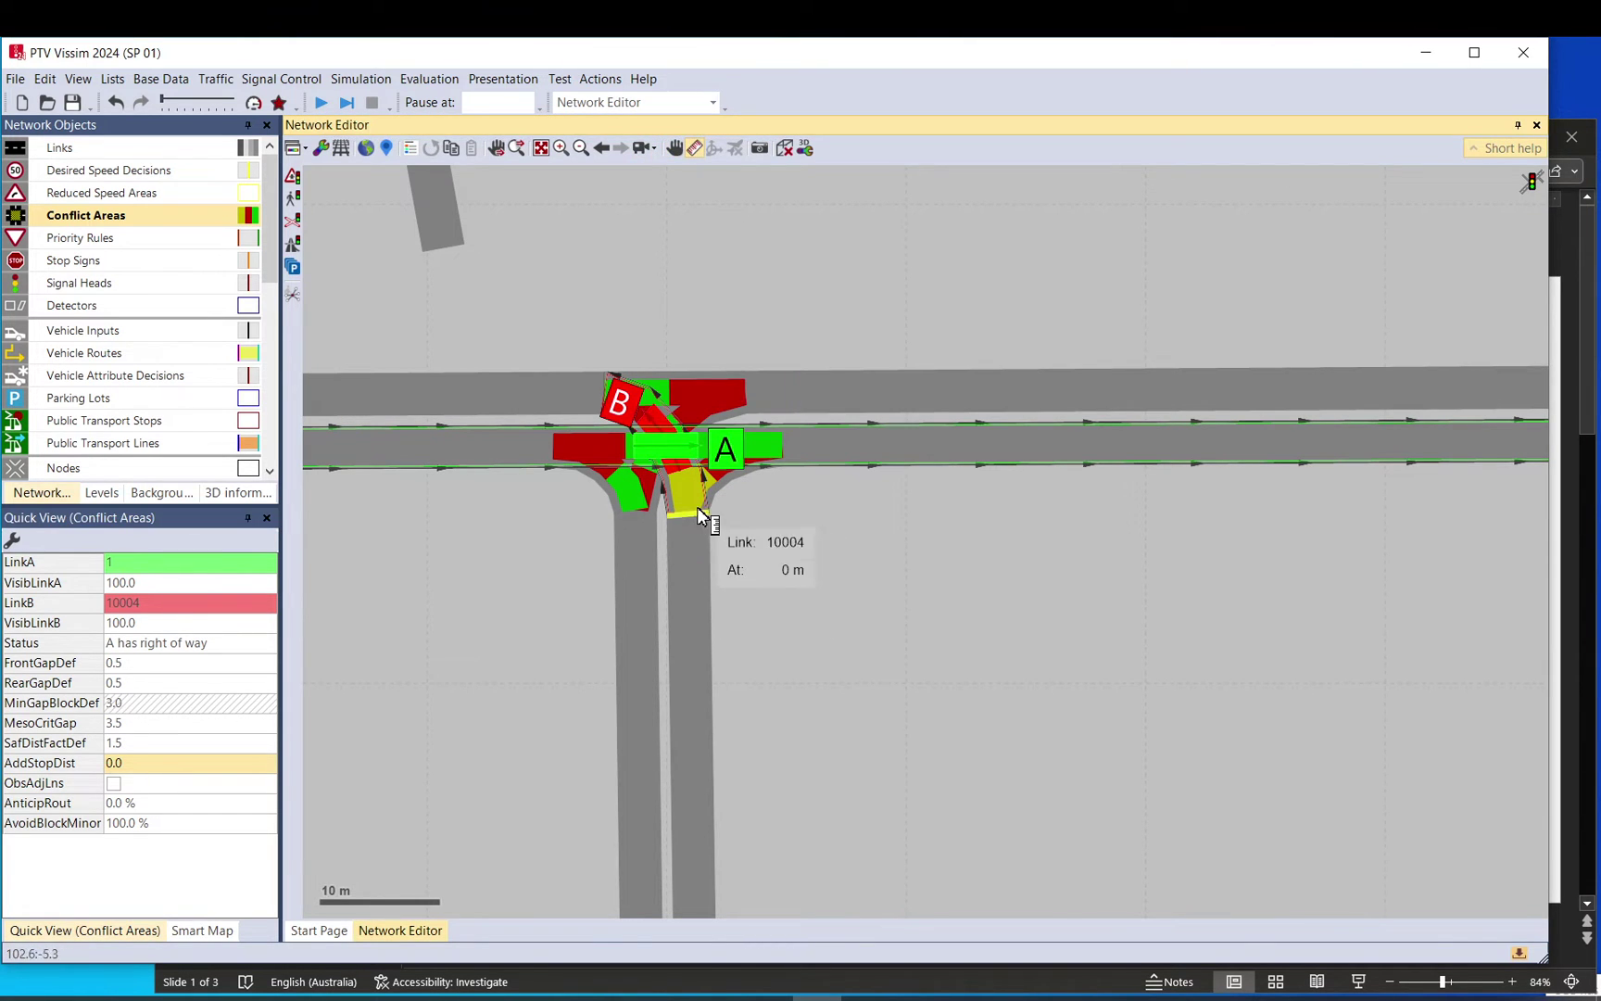
left_click_drag(689, 475, 704, 602)
left_click(793, 518)
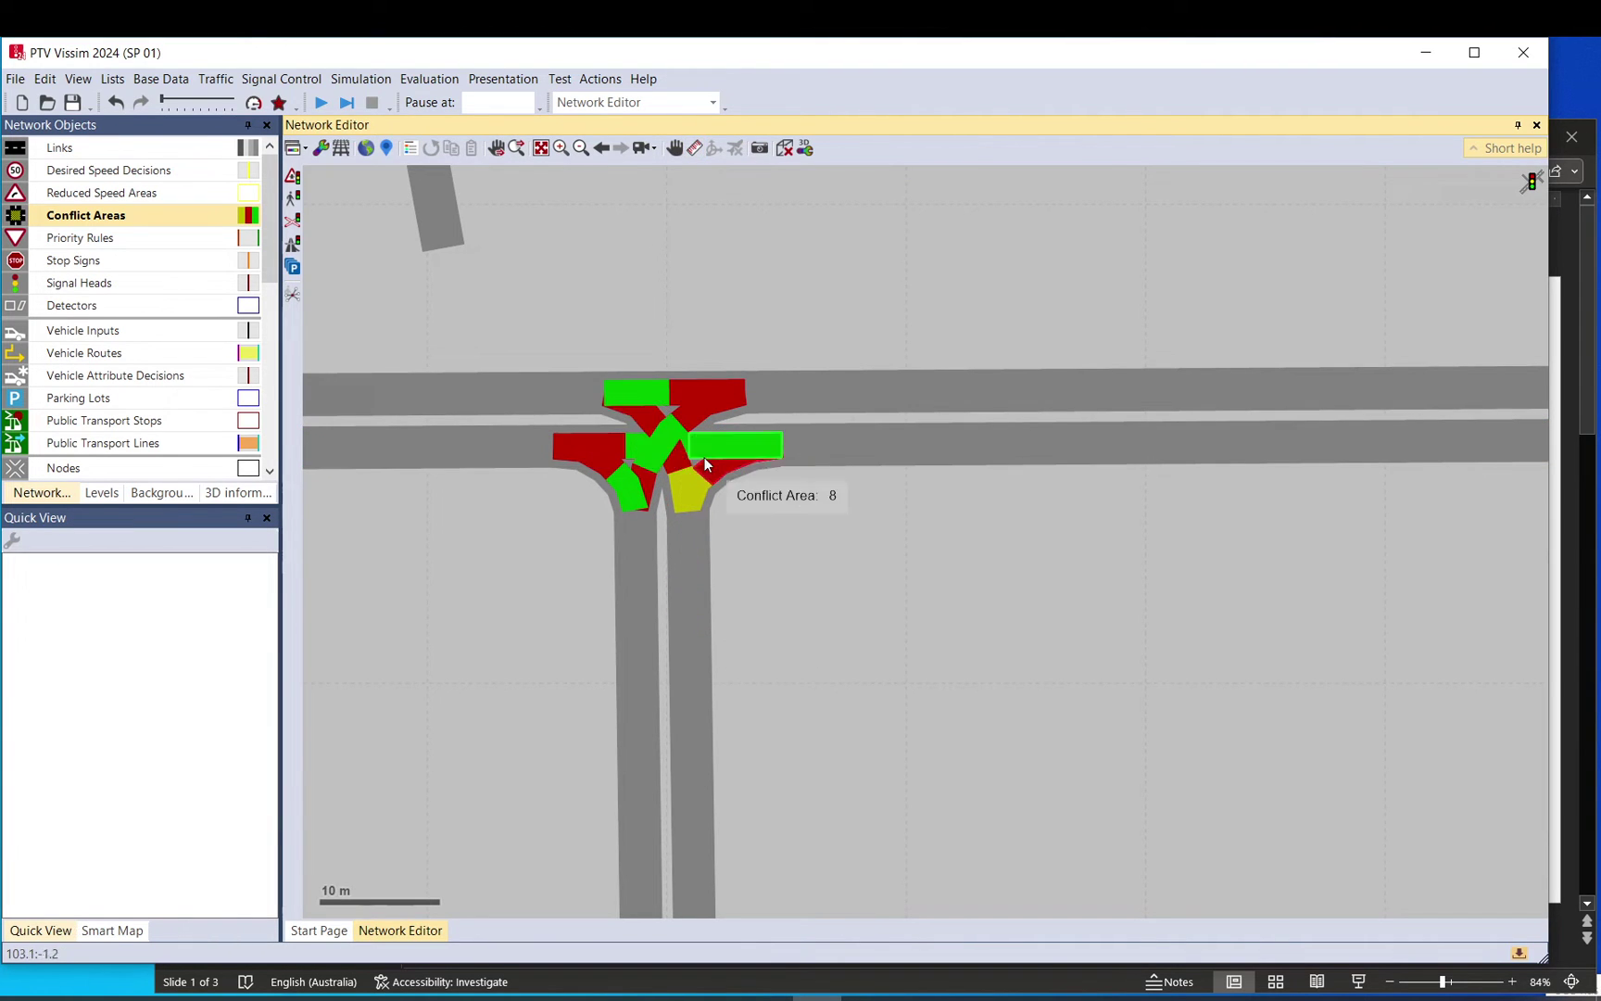
left_click(647, 413)
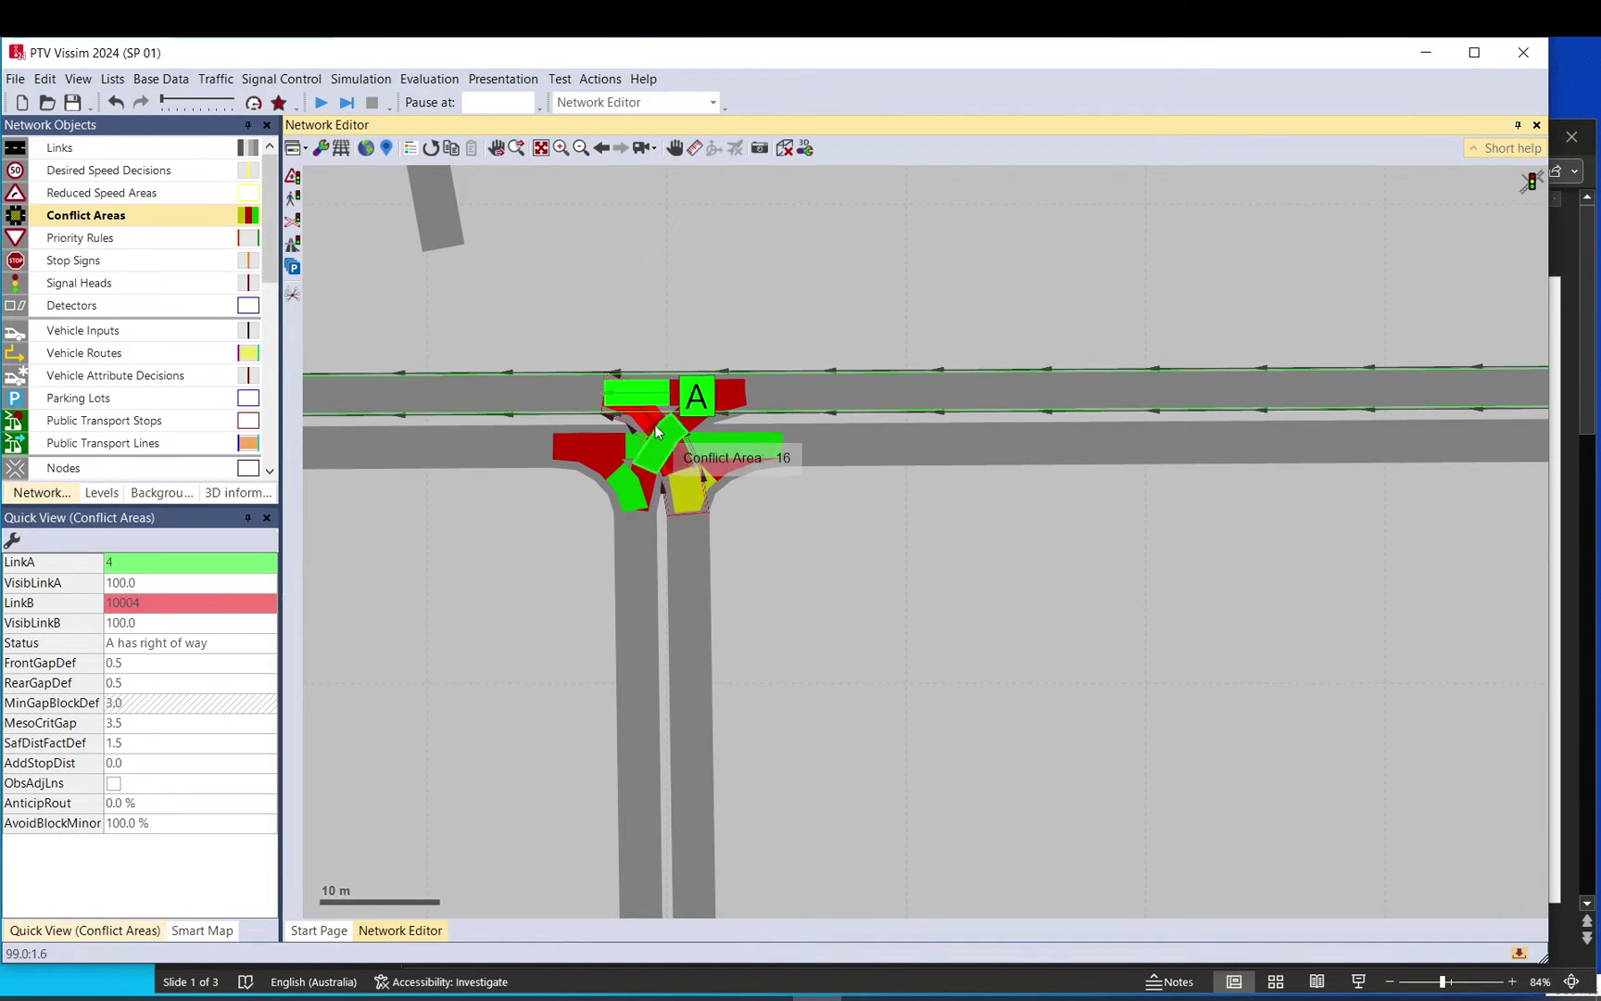
left_click(695, 148)
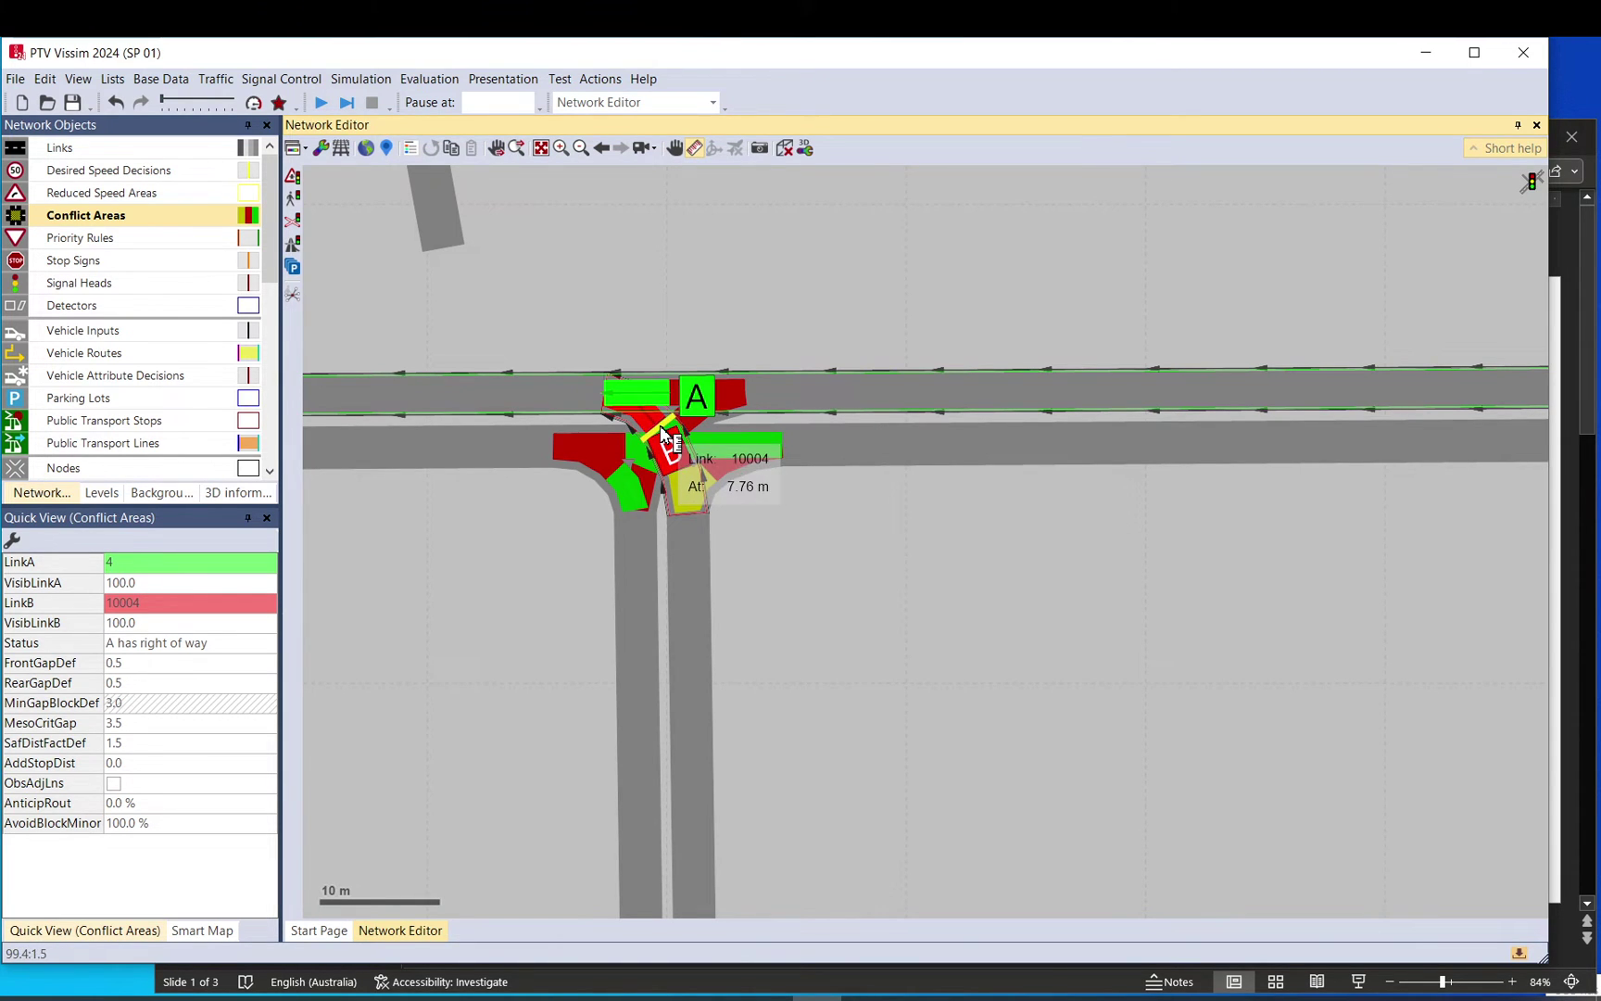
left_click(781, 519)
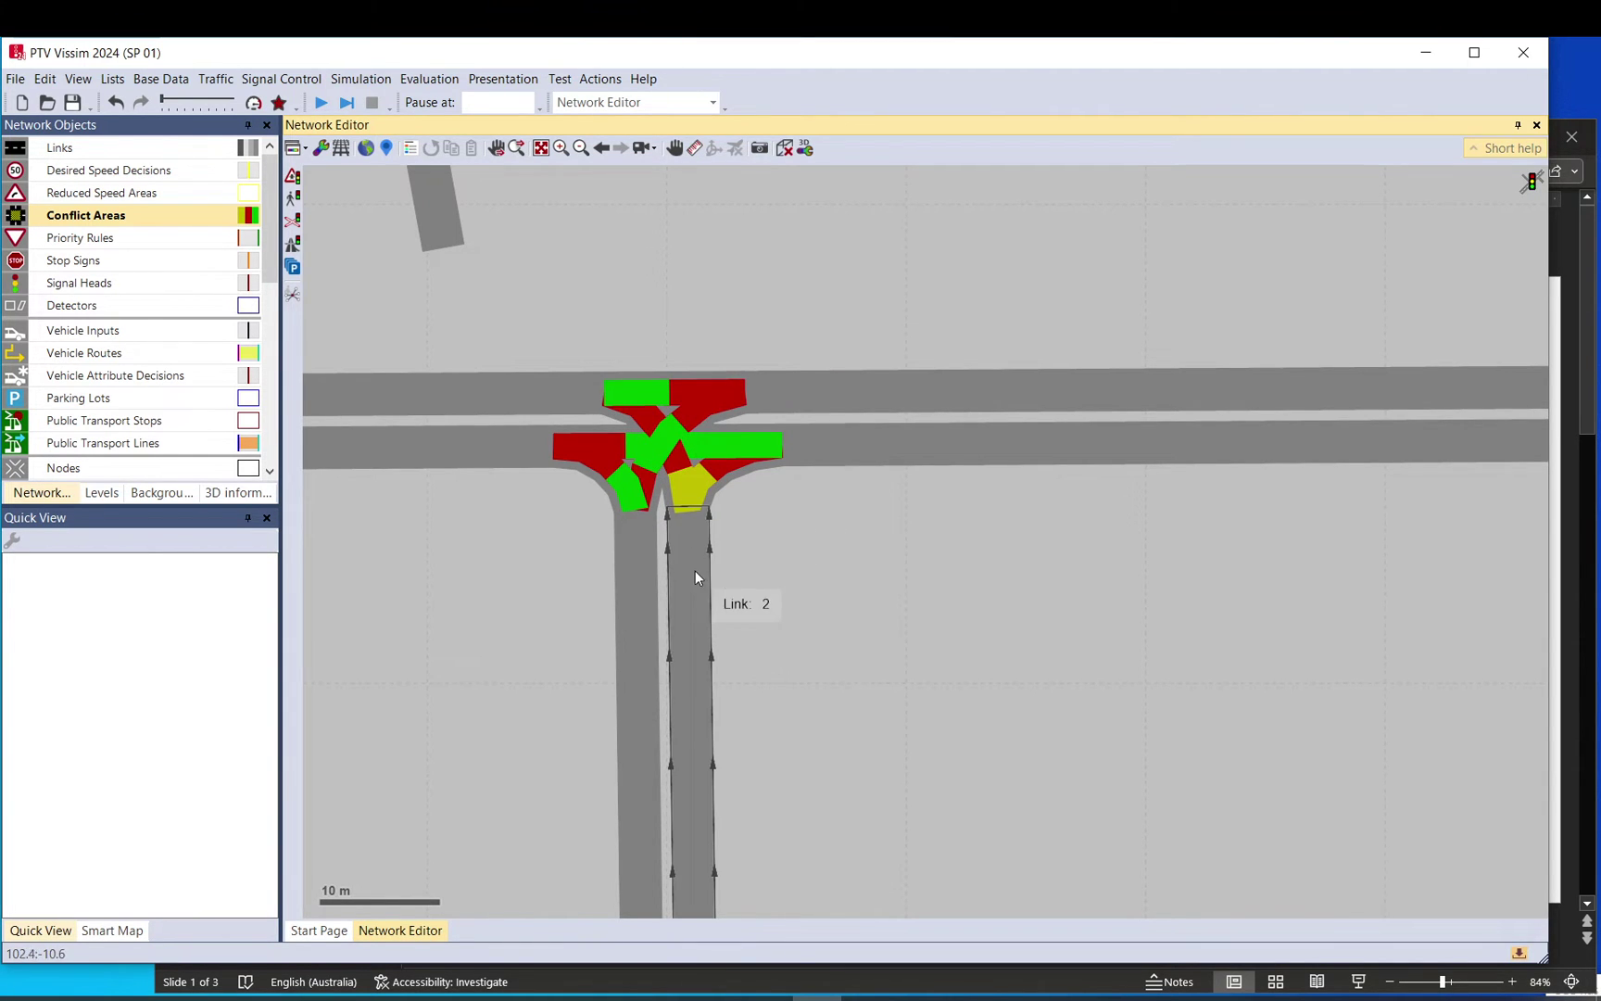
Check the link 4–connector 10004 conflict area's VisibLinkA and VisibLinkB (both 100.0), then show the Visibility slide
left_click(642, 396)
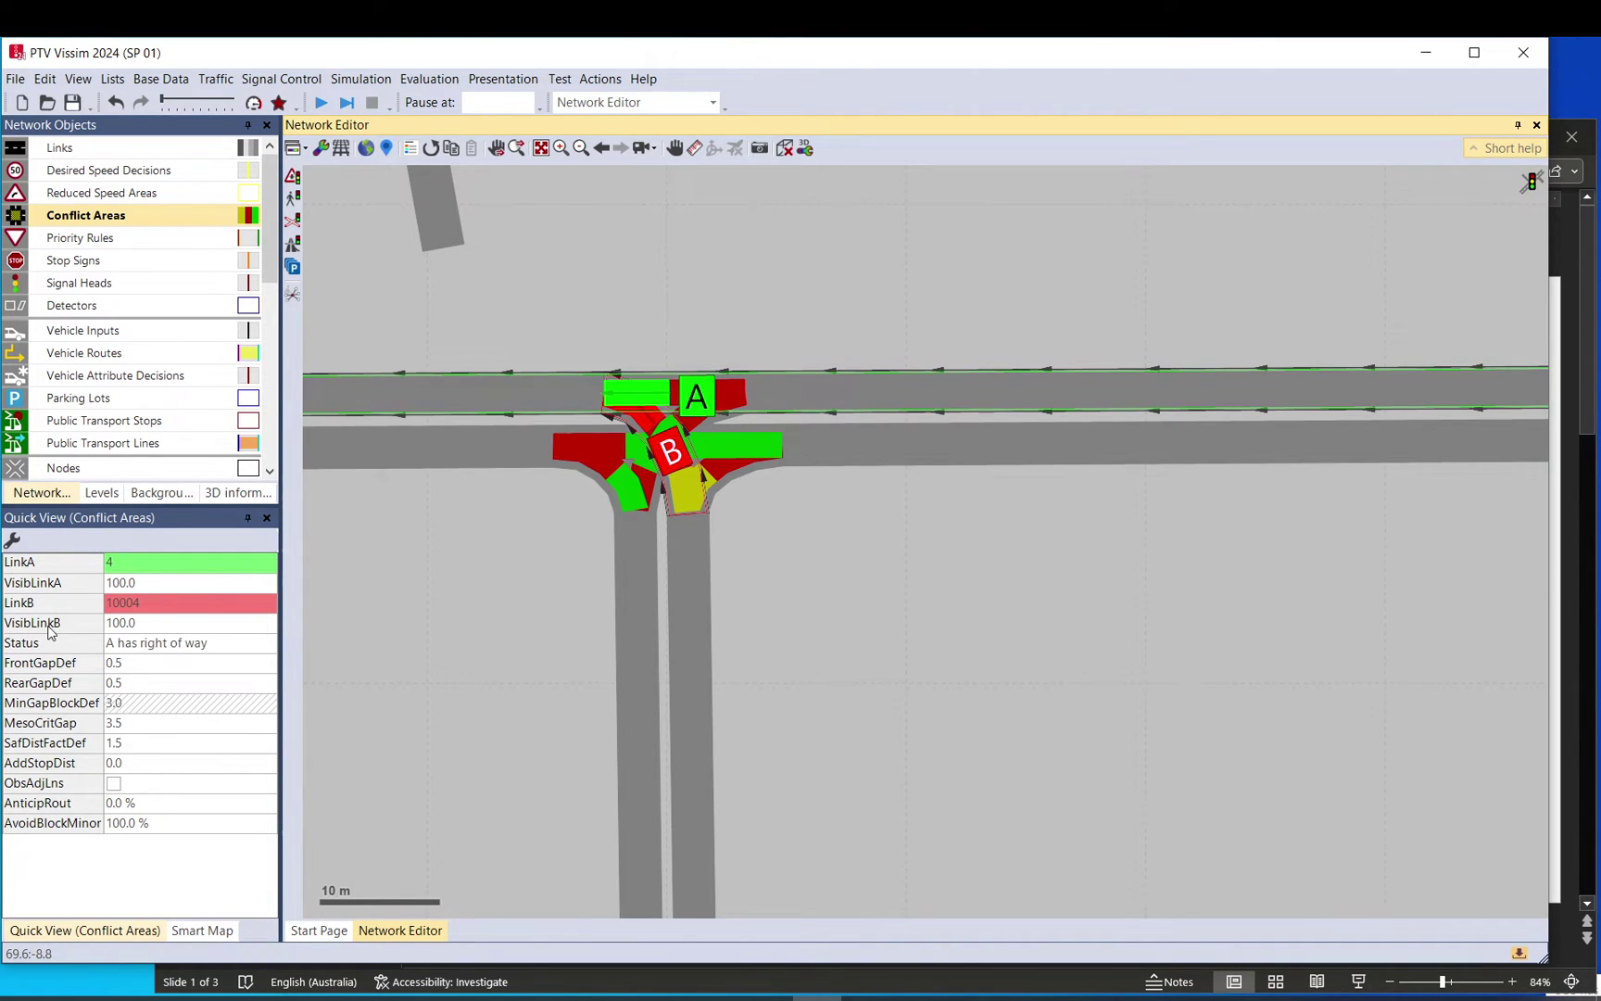
left_click(51, 631)
left_click(146, 582)
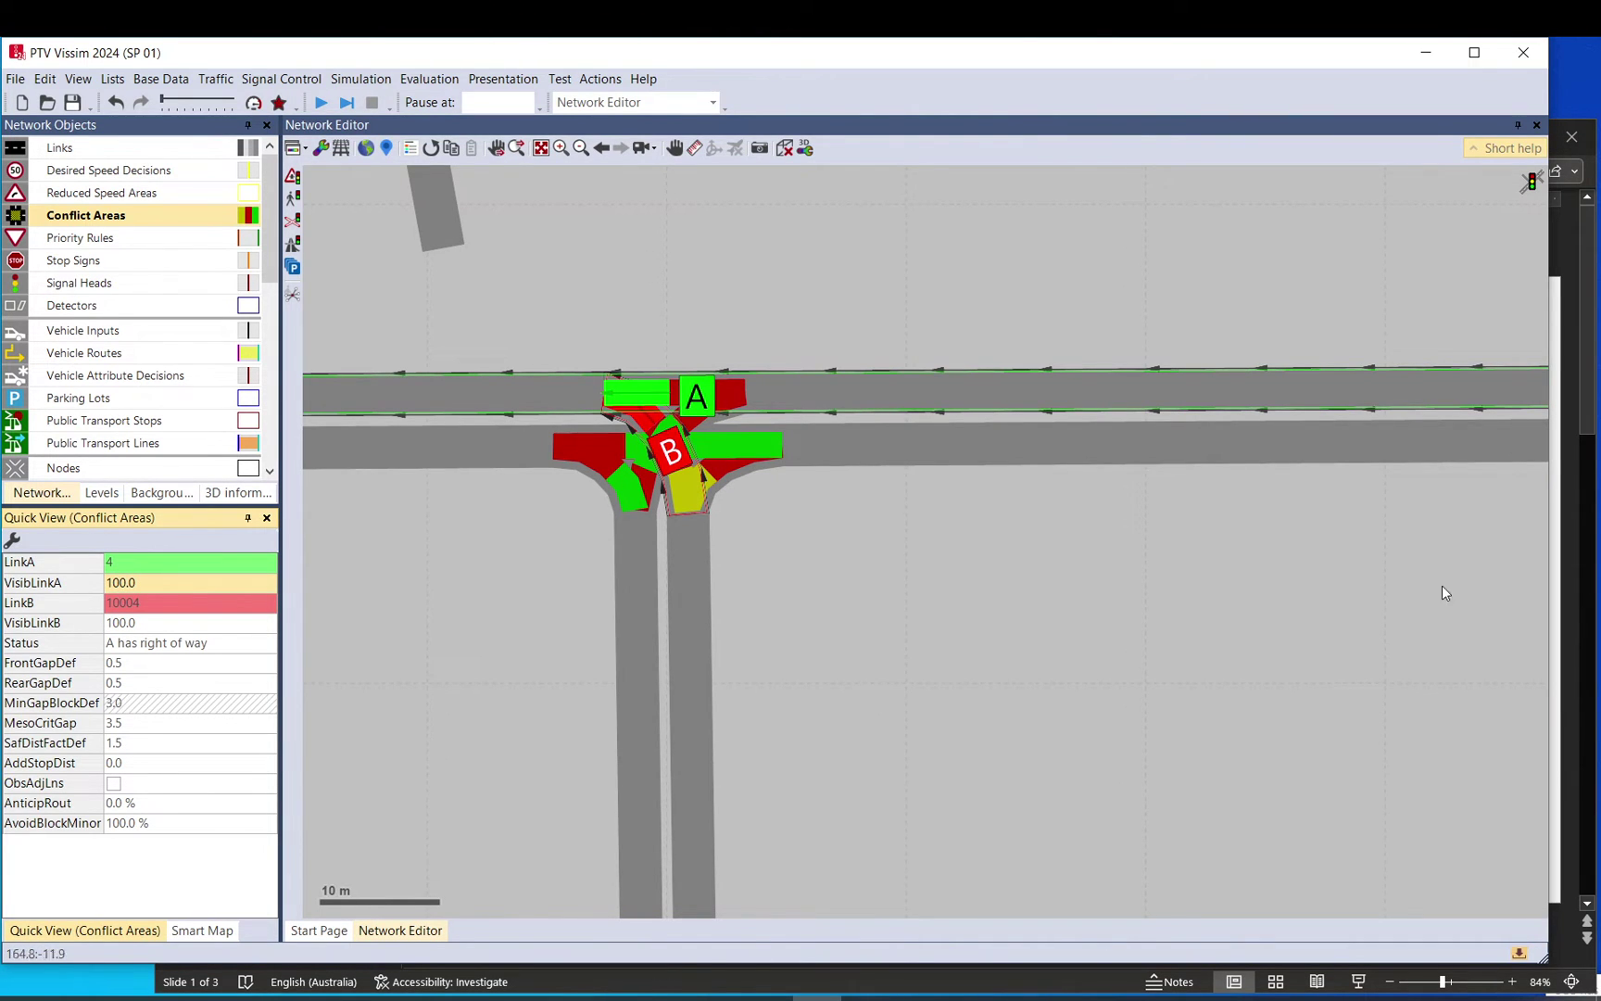
left_click(1568, 478)
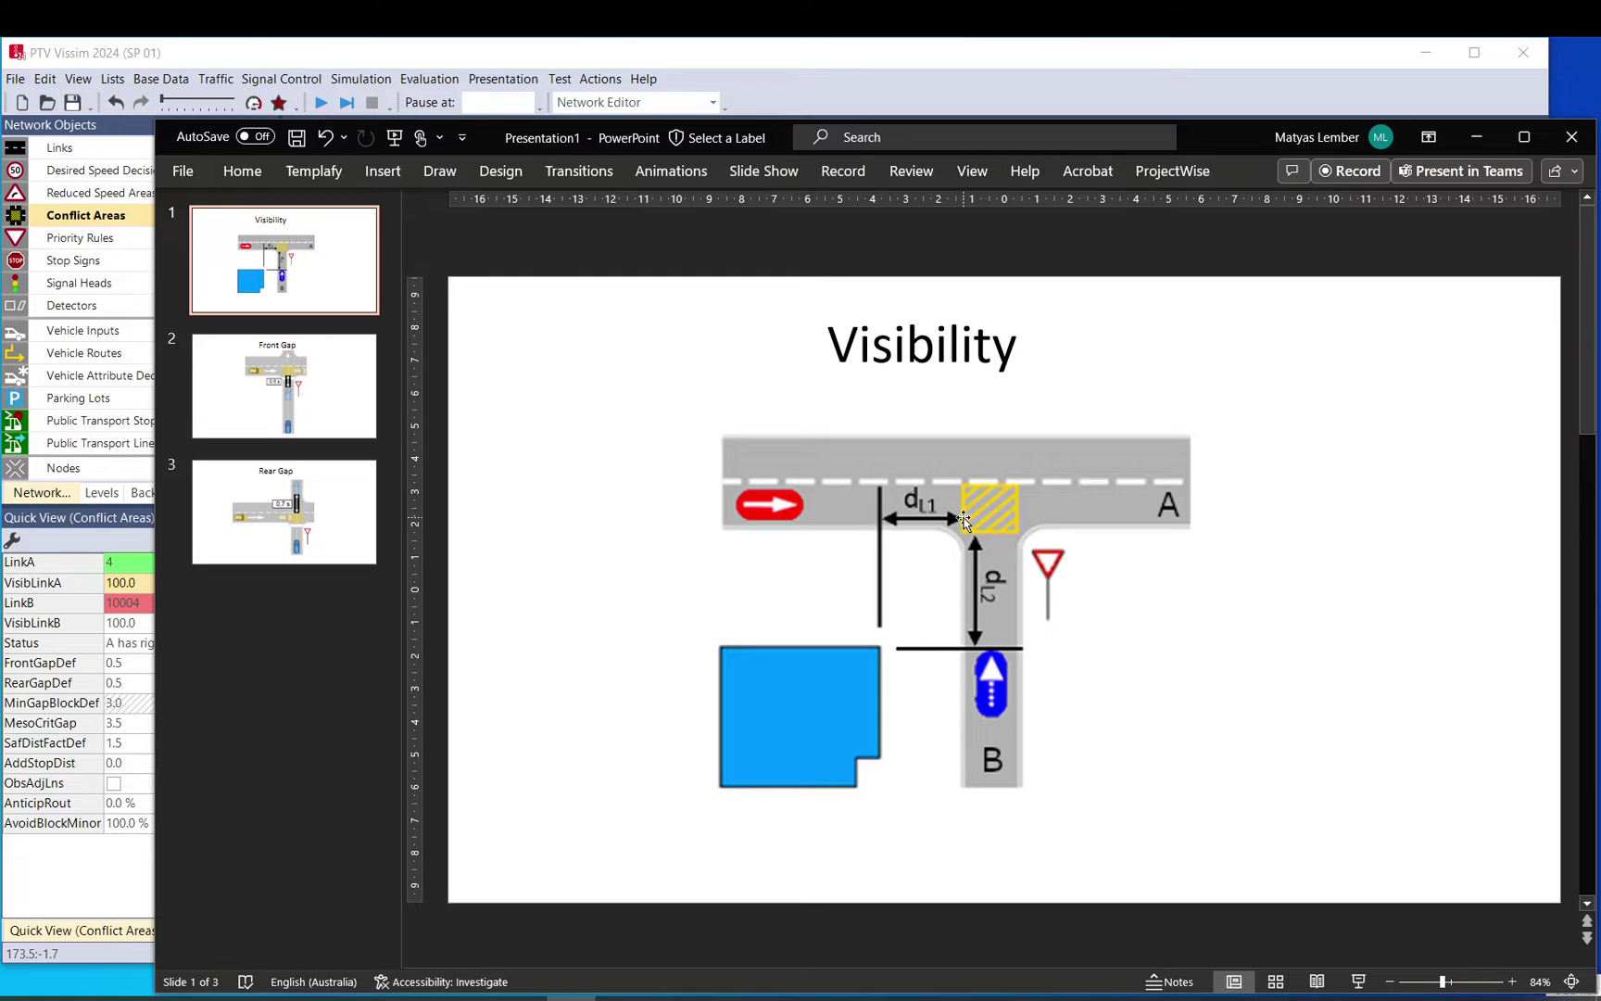
Bring the PTV Vissim network back in front of the PowerPoint Visibility slide
left_click(849, 58)
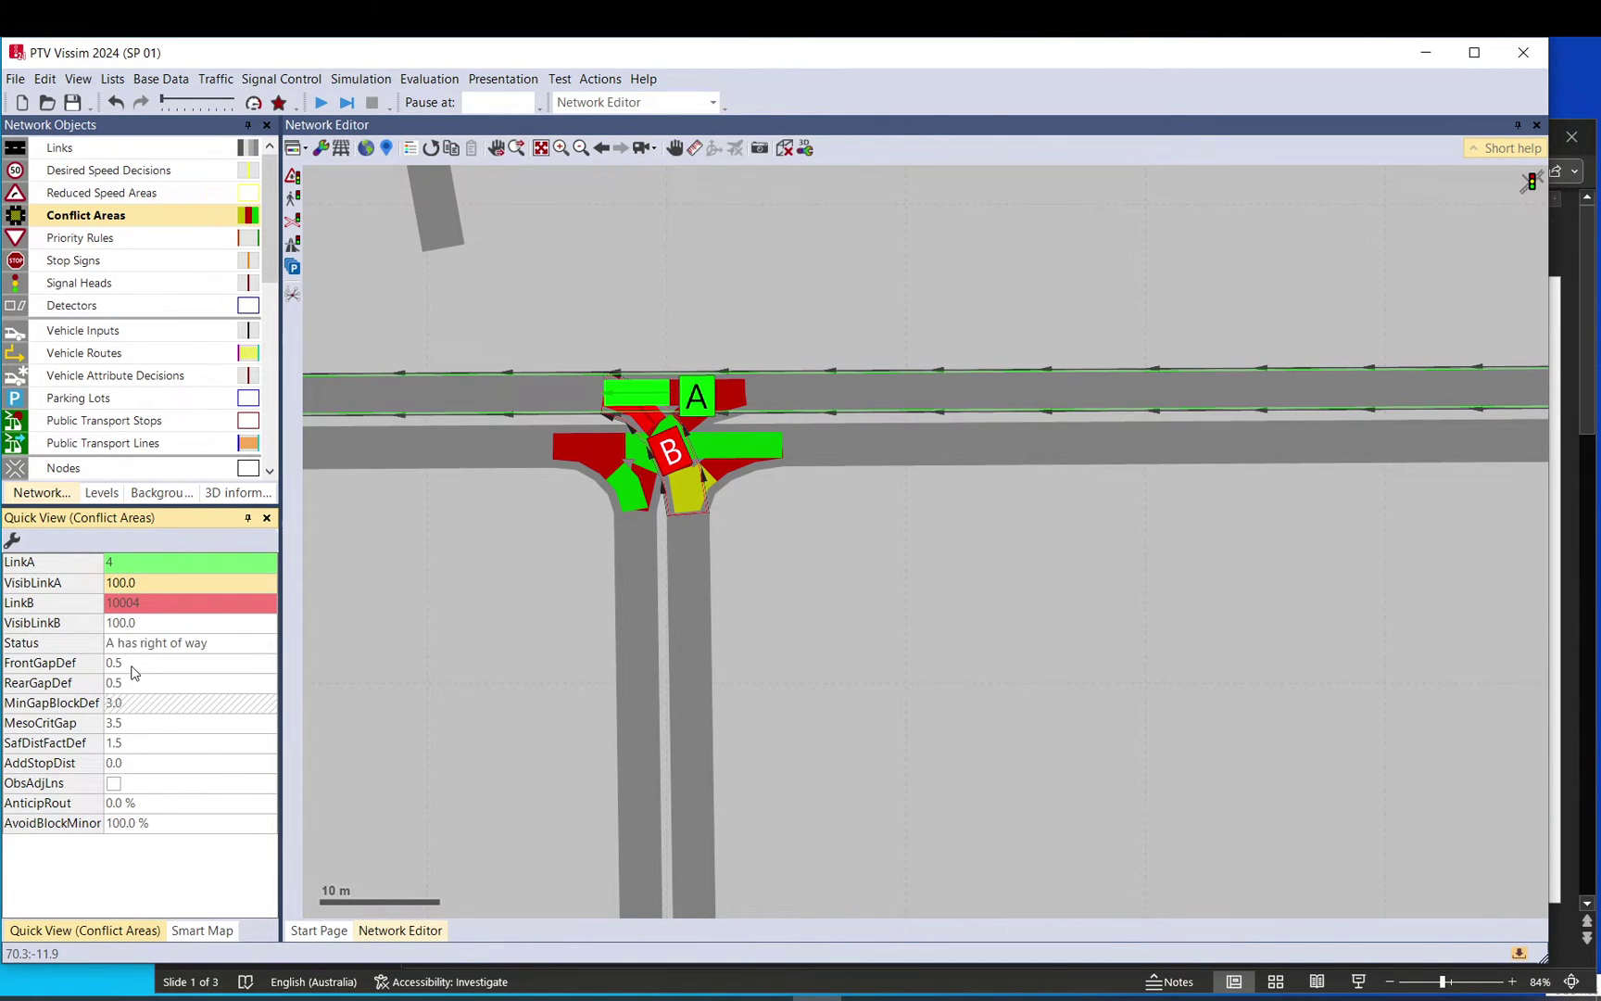
Toggle the conflict area's right-of-way Status to B and back to A
left_click(248, 644)
left_click(269, 644)
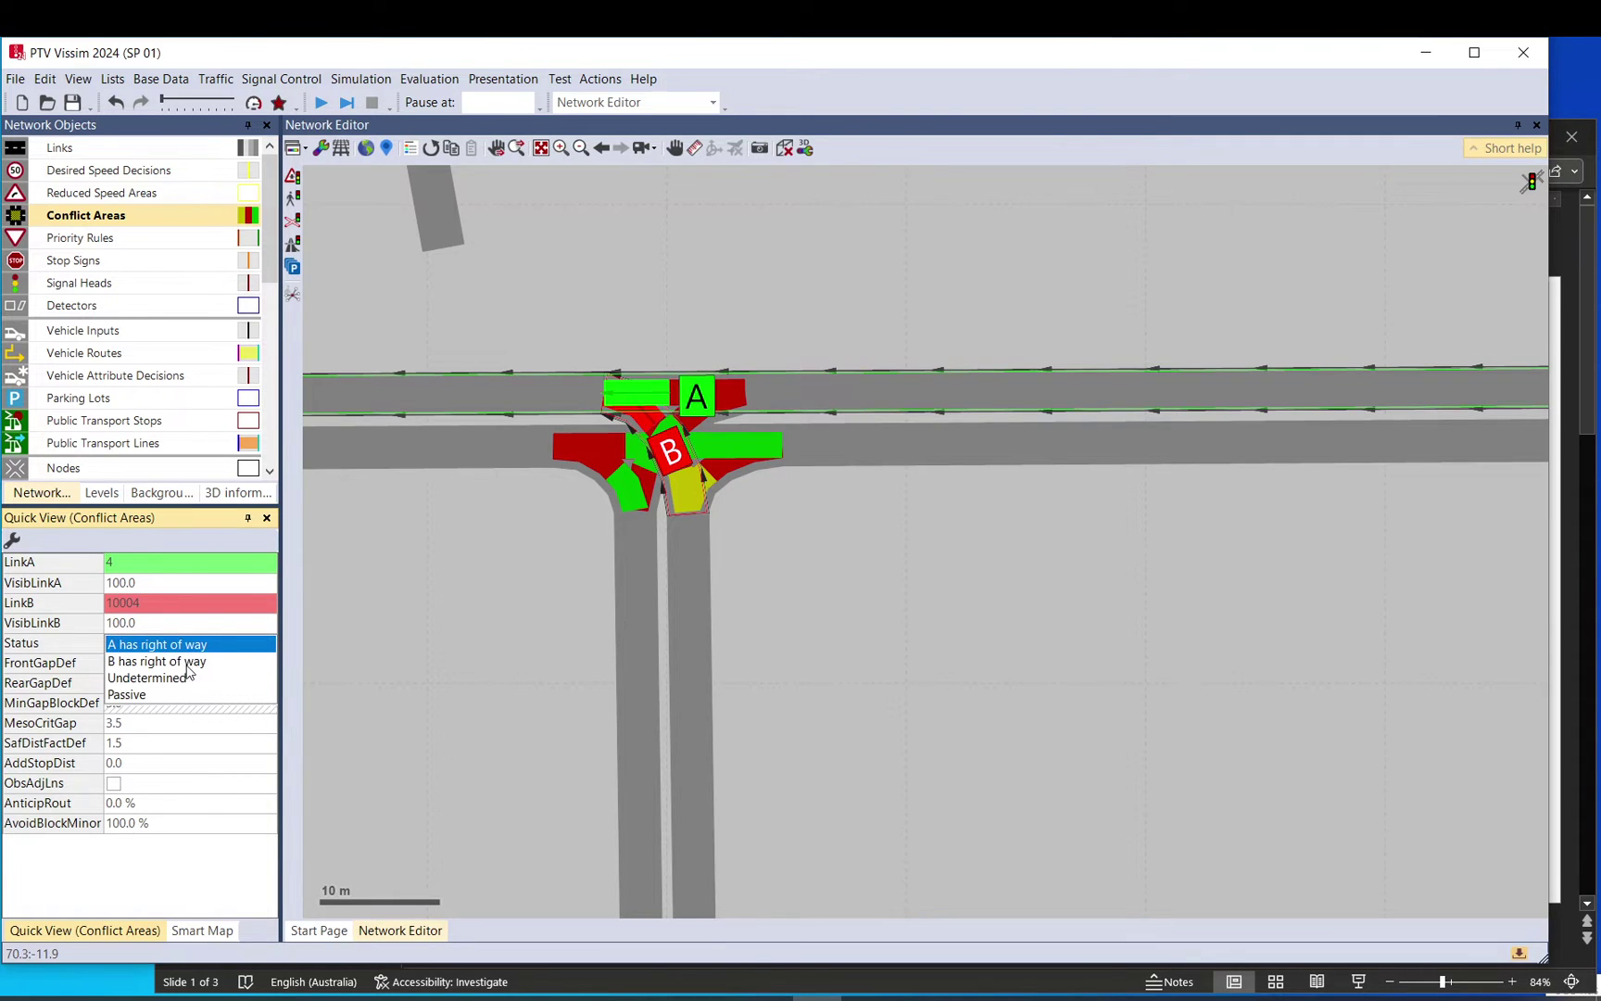
left_click(194, 672)
left_click(235, 649)
left_click(208, 658)
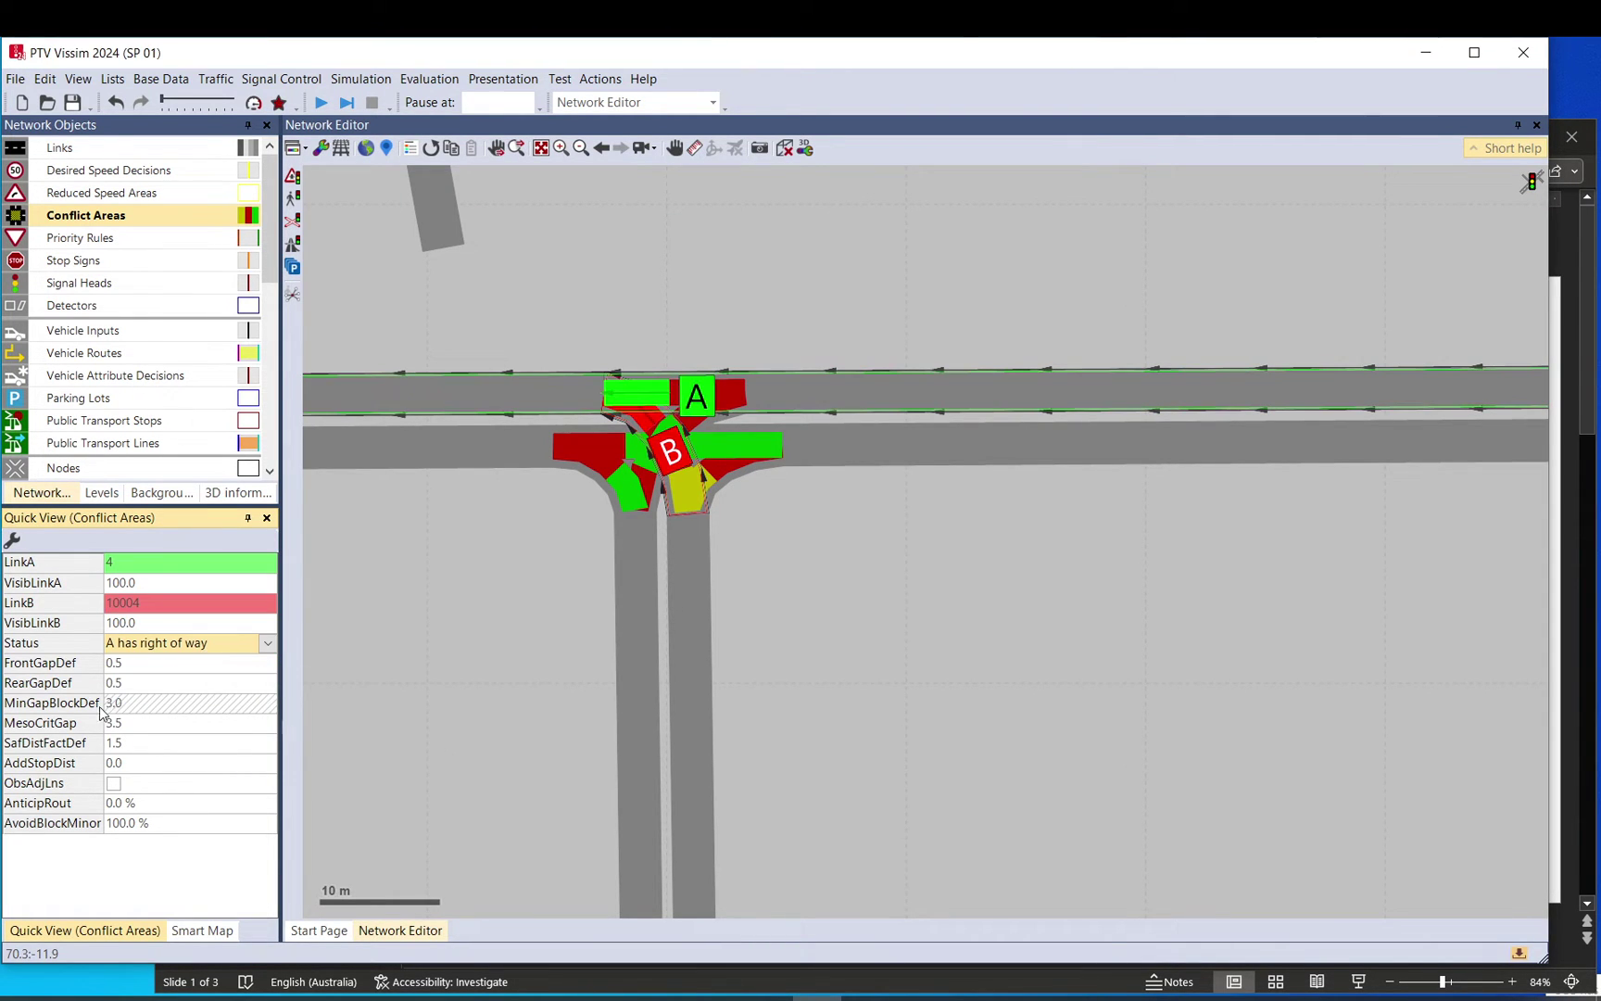
Select FrontGapDef and display the PowerPoint Front Gap slide illustrating the 0.5 s gap
left_click_drag(134, 665, 135, 685)
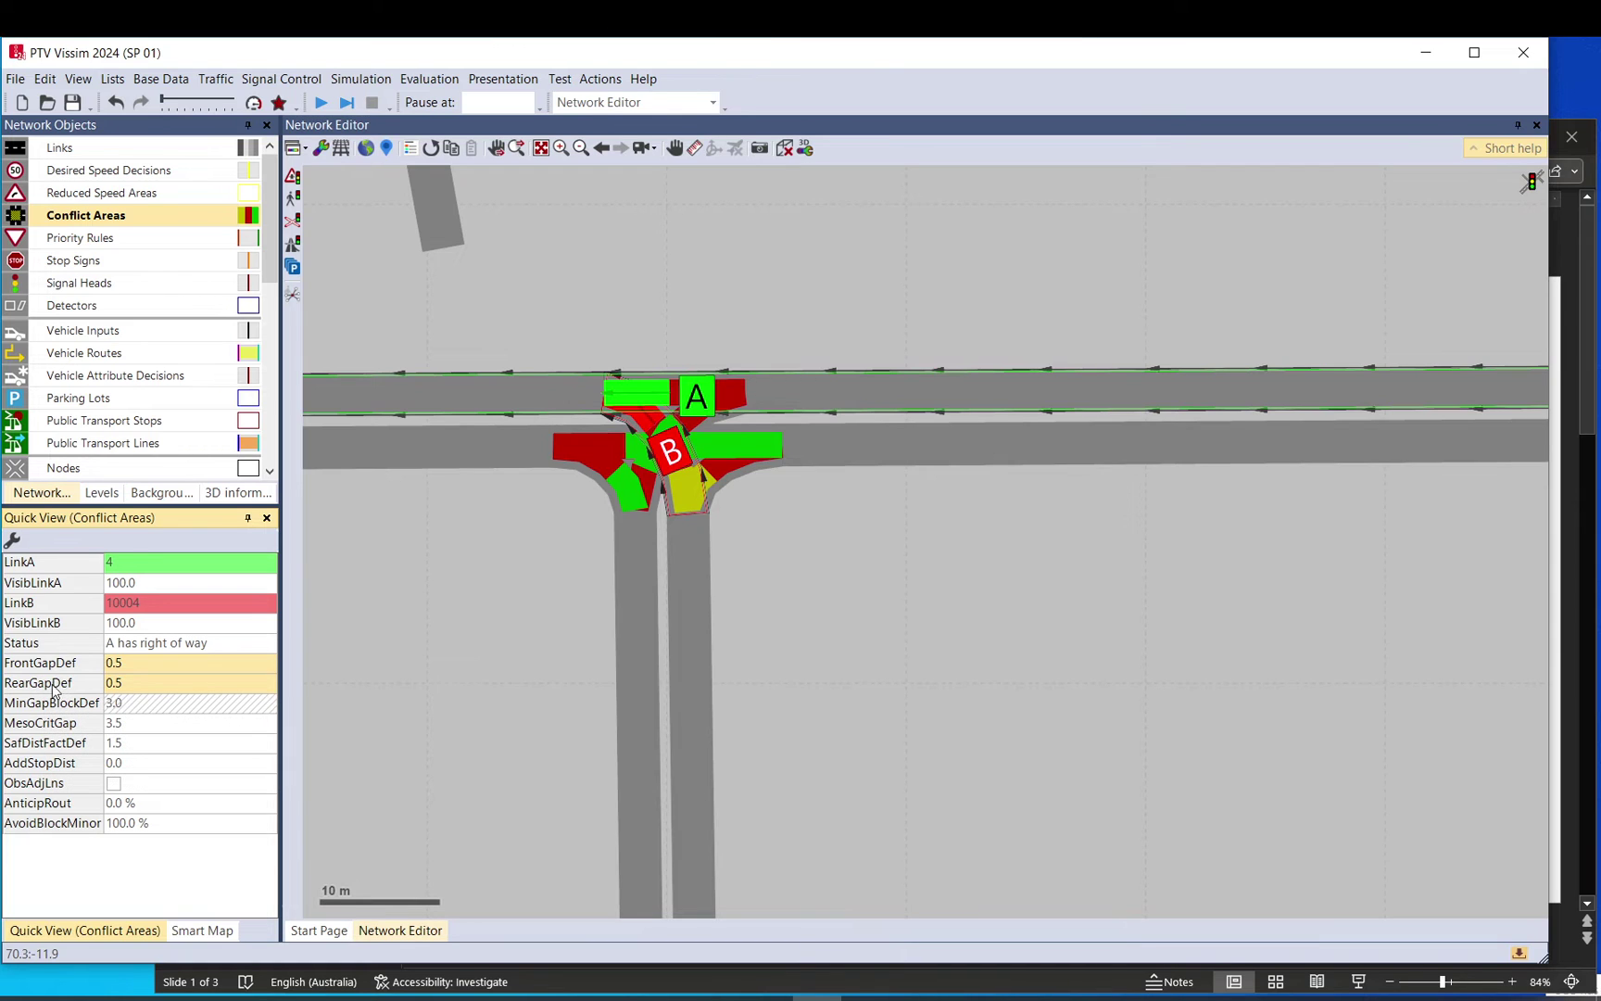
left_click(143, 668)
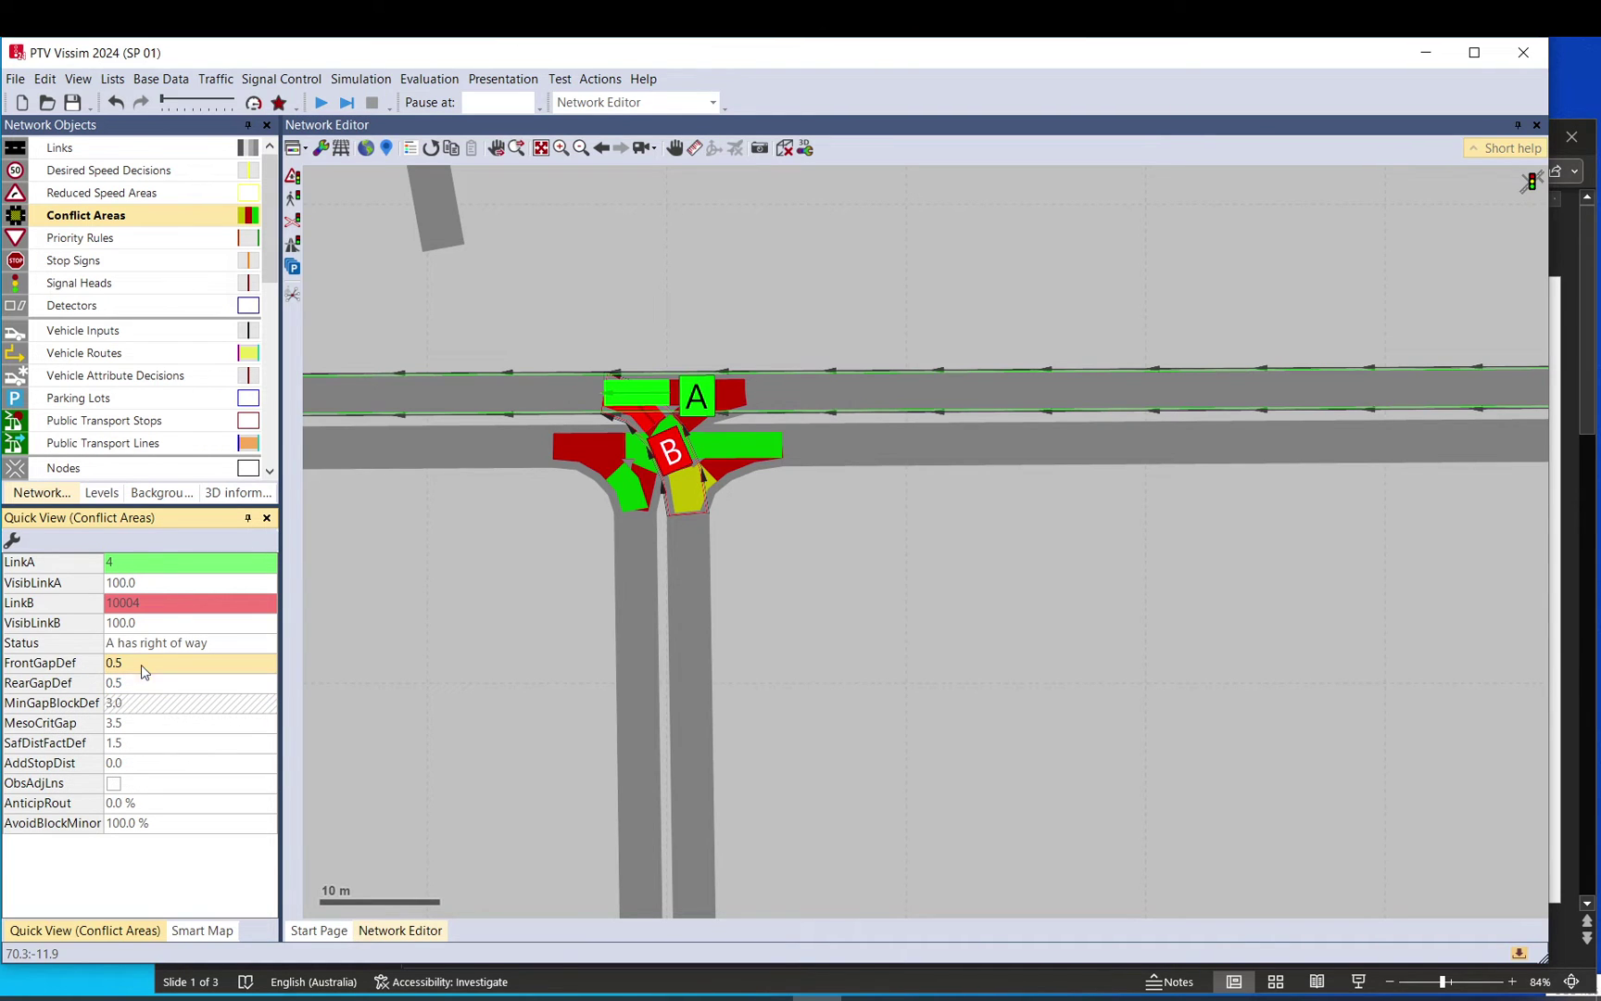
mouse_move(64, 671)
left_click(1561, 598)
left_click(335, 391)
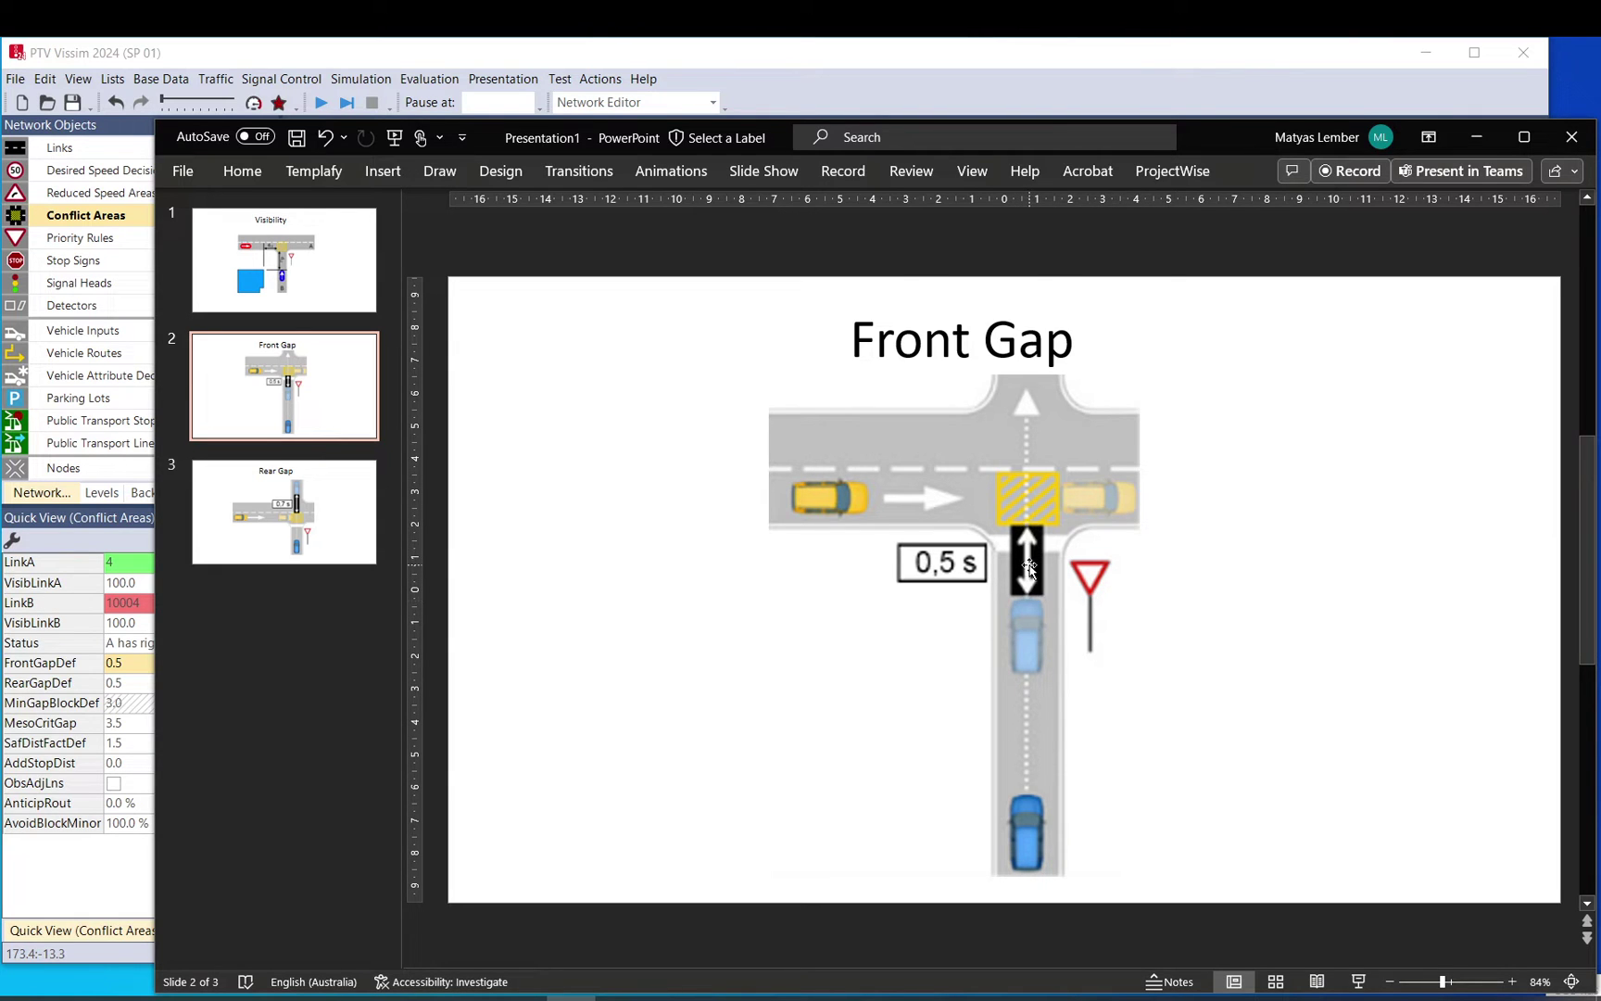
Show the Rear Gap slide (slide 3), then bring the Vissim network back to the front
left_click(349, 525)
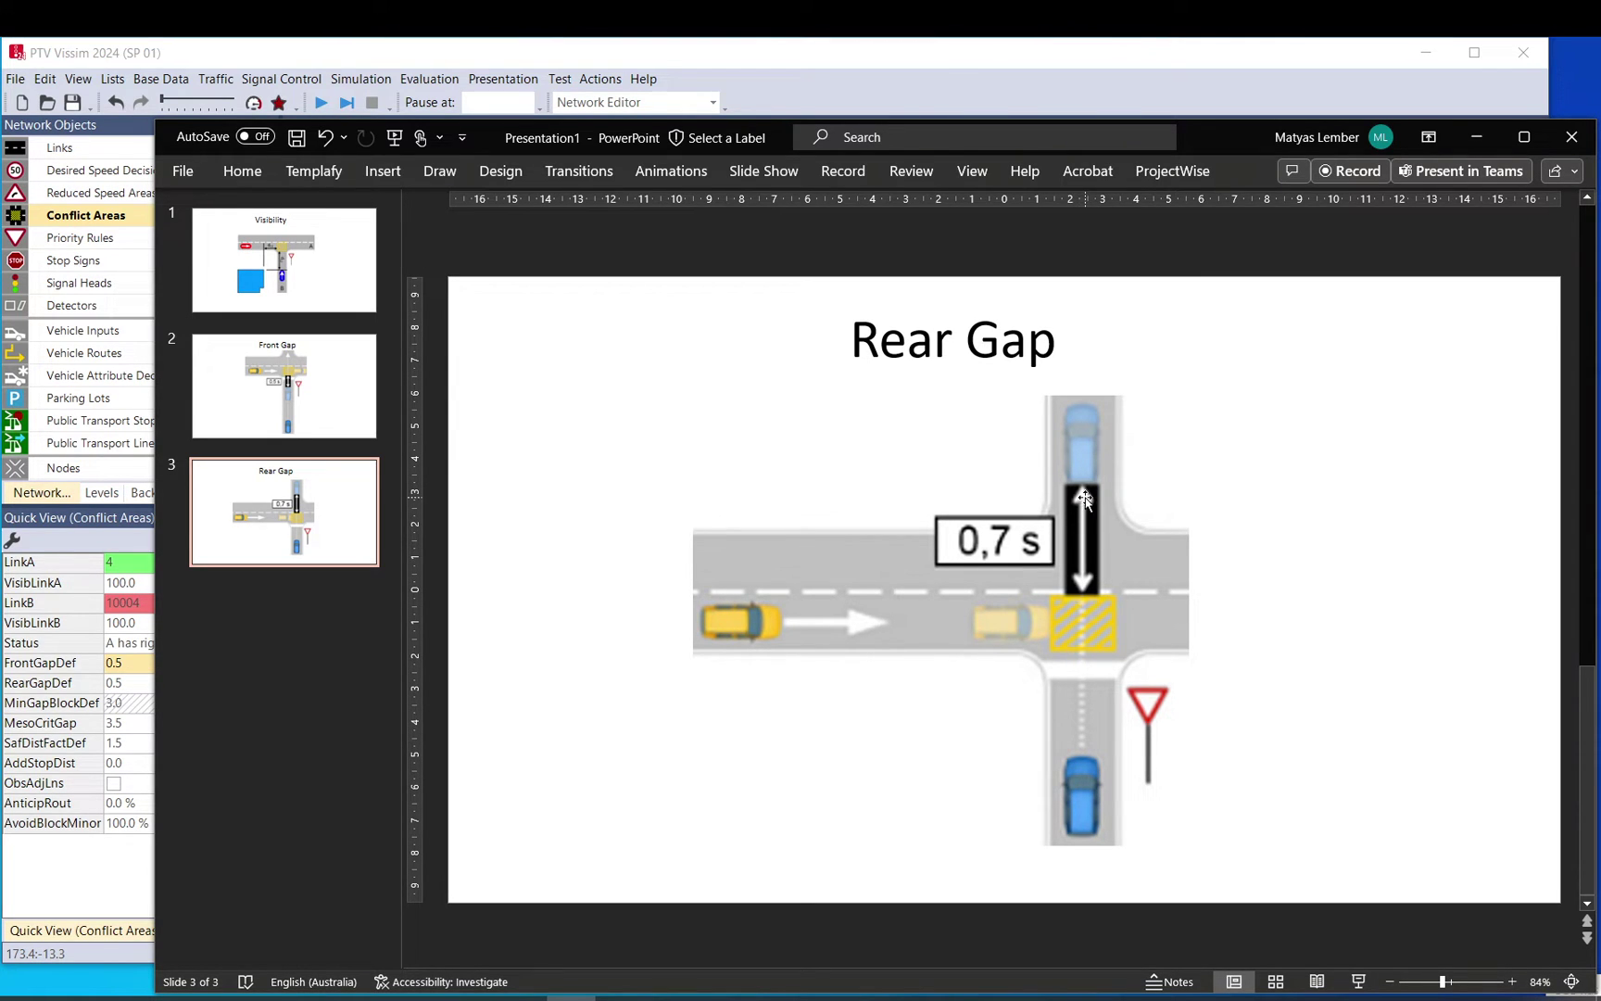
left_click(783, 83)
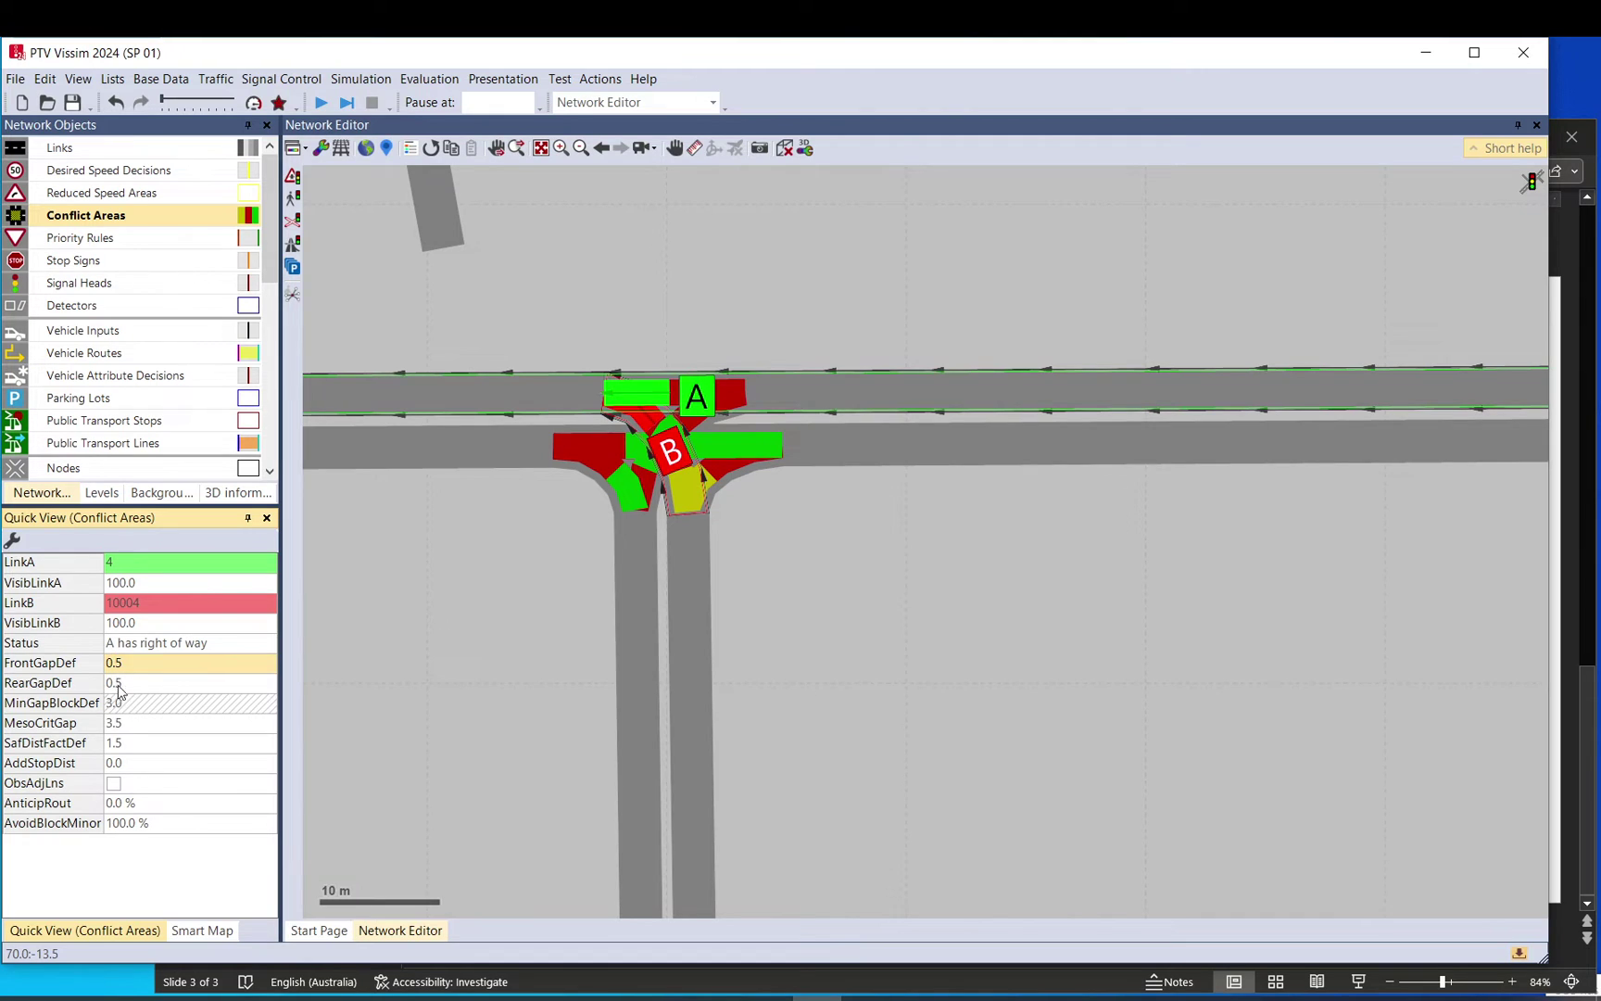
left_click(128, 749)
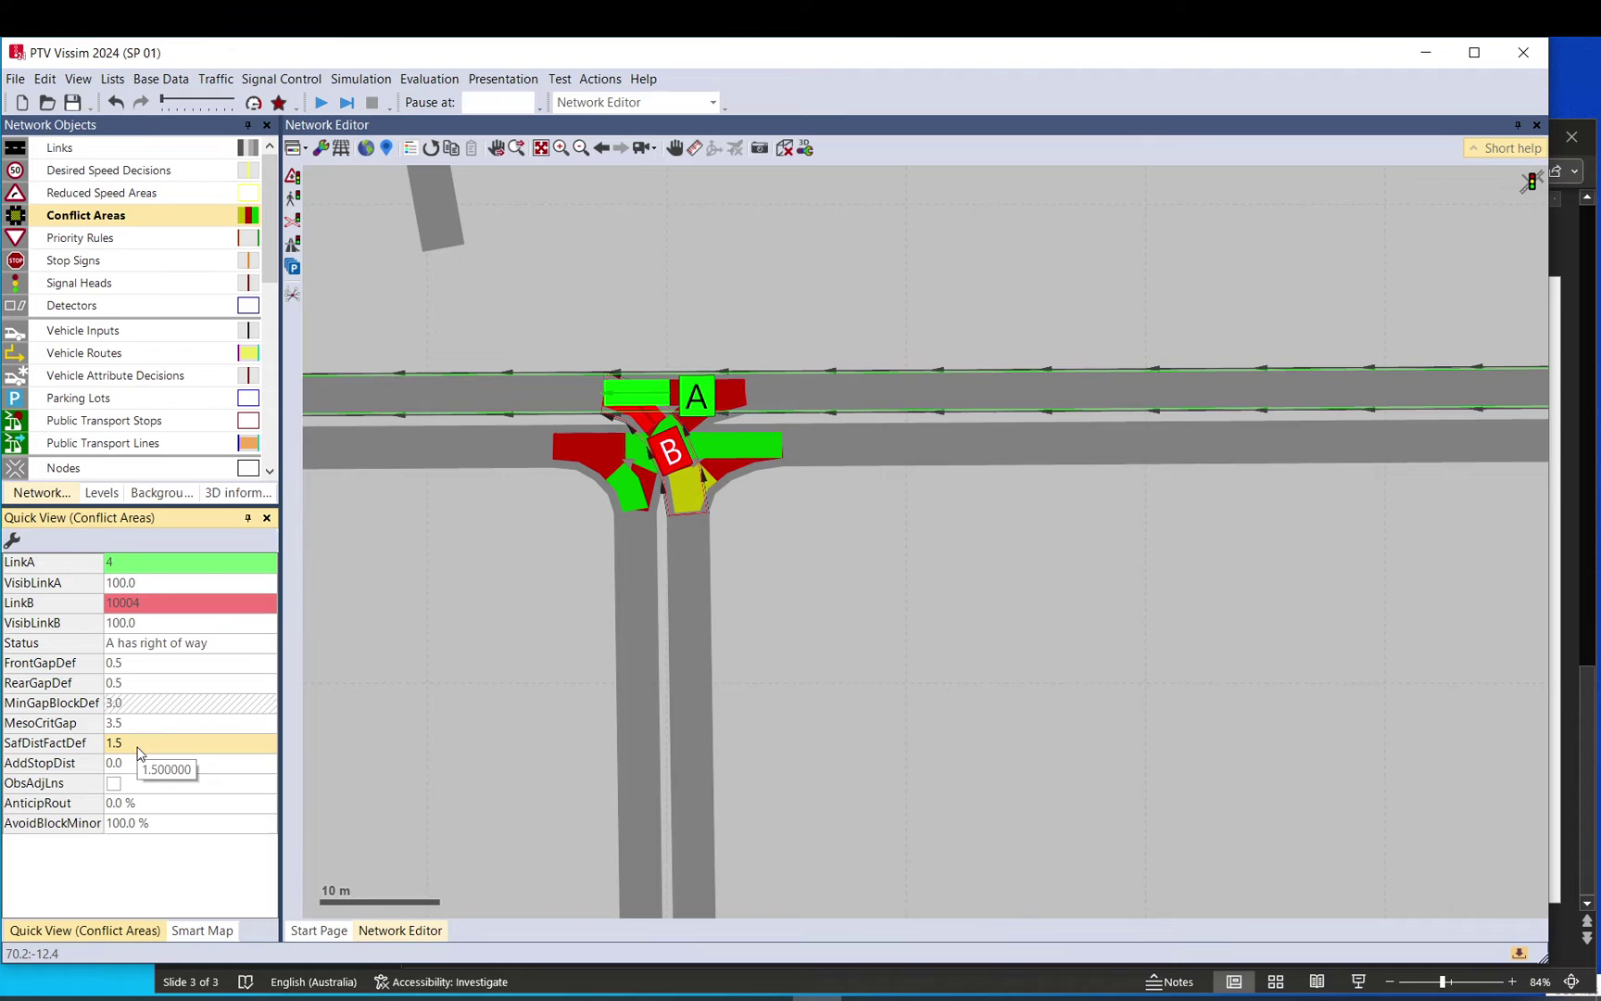
mouse_move(87, 754)
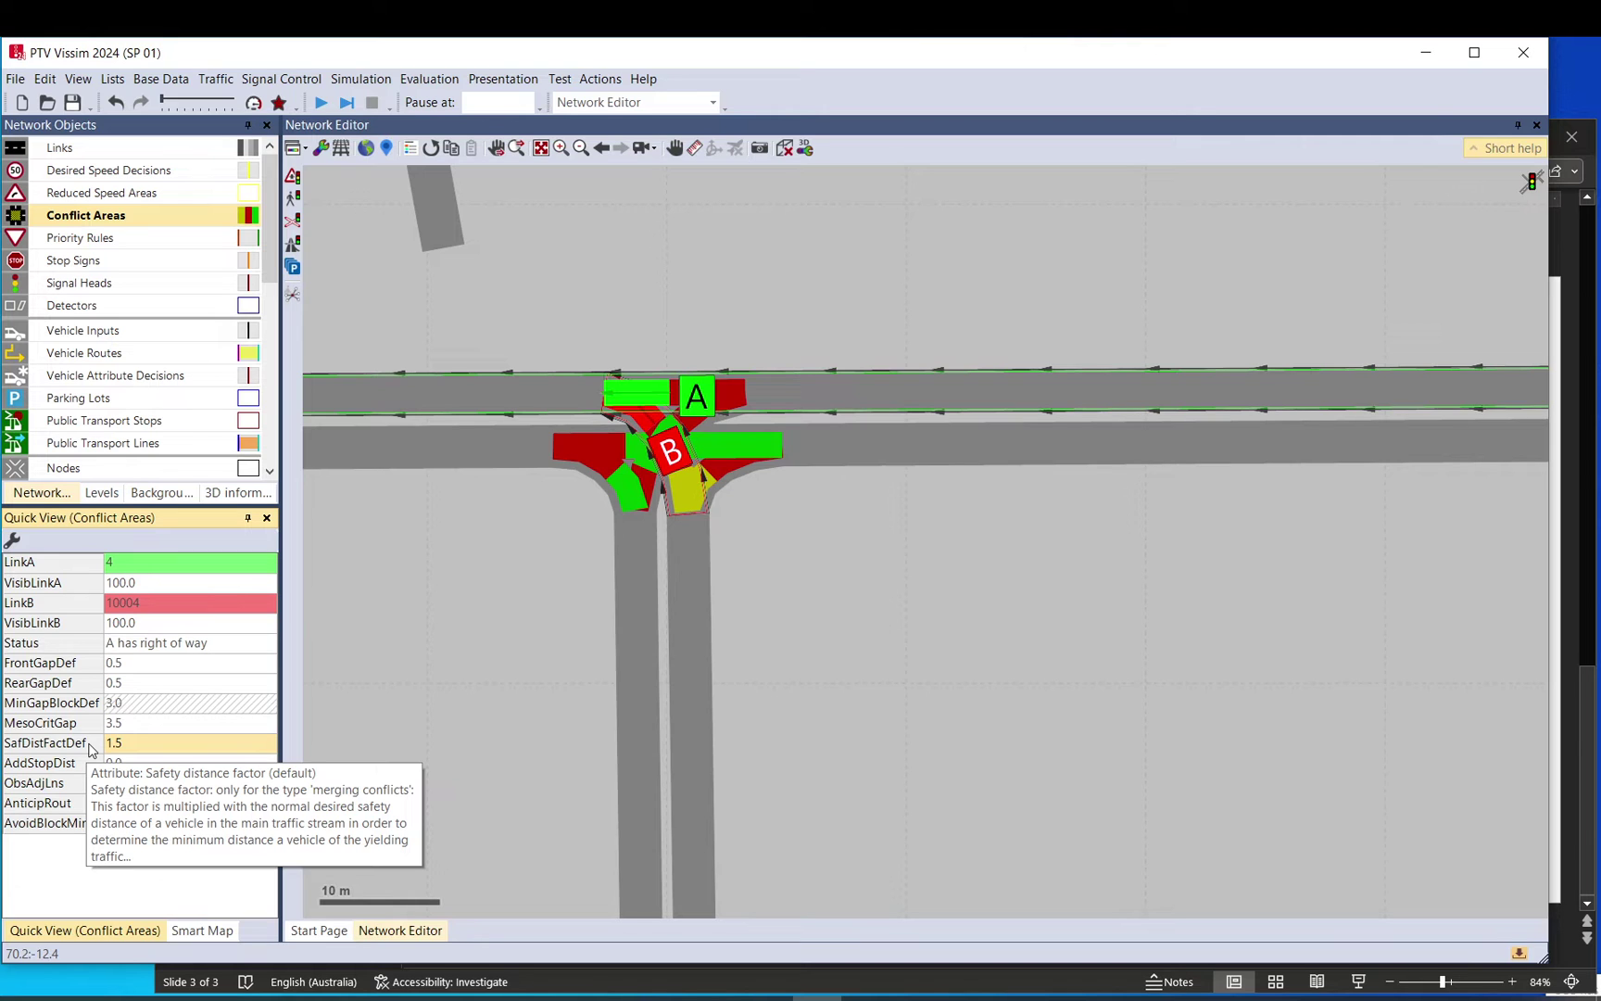
scroll(737, 534, "down", 1)
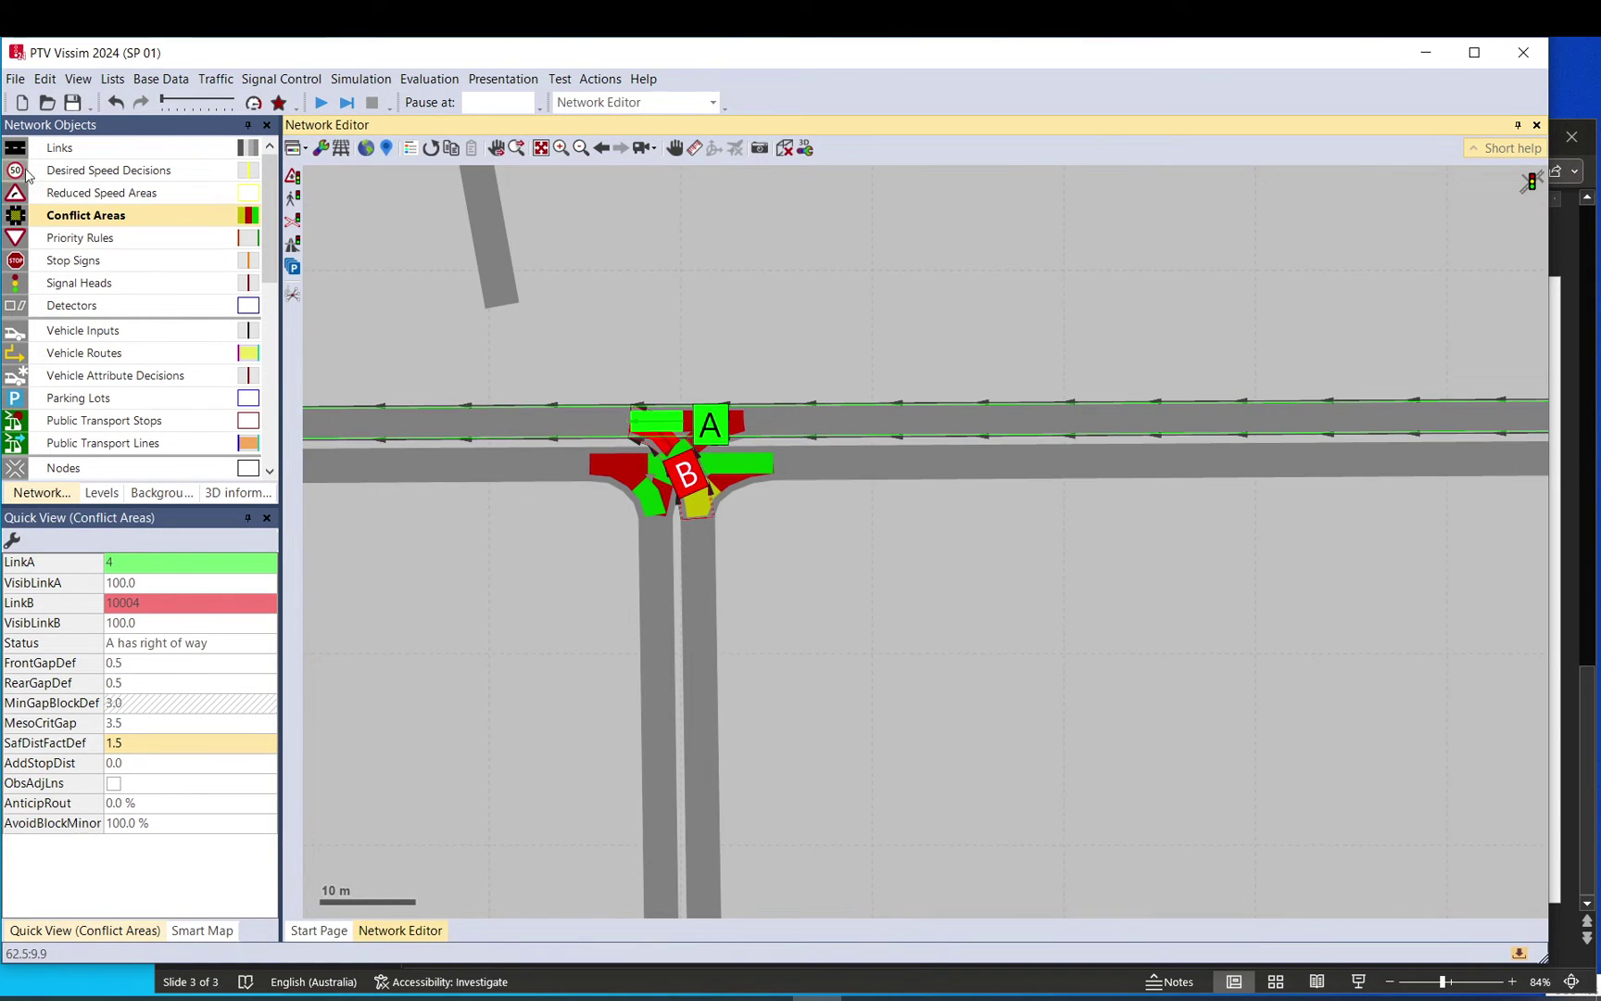
Draw new link 7 leftward above the main road and connect its end onto link 4
left_click(60, 148)
left_click_drag(508, 438, 867, 449)
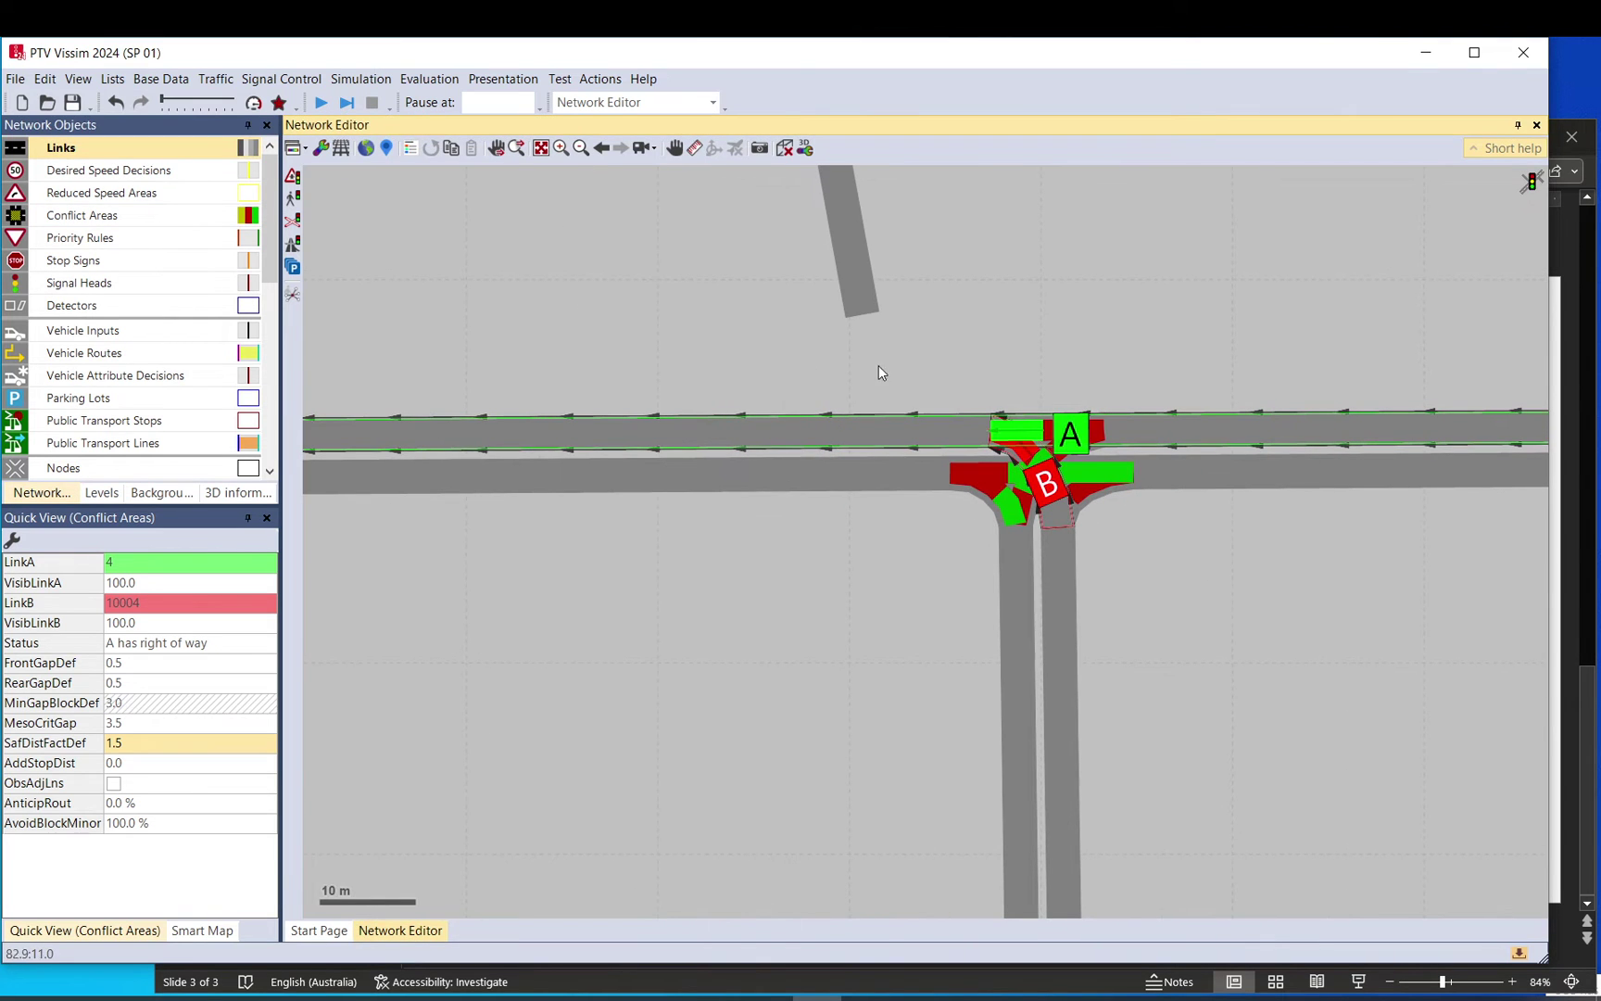
left_click_drag(751, 372, 358, 372)
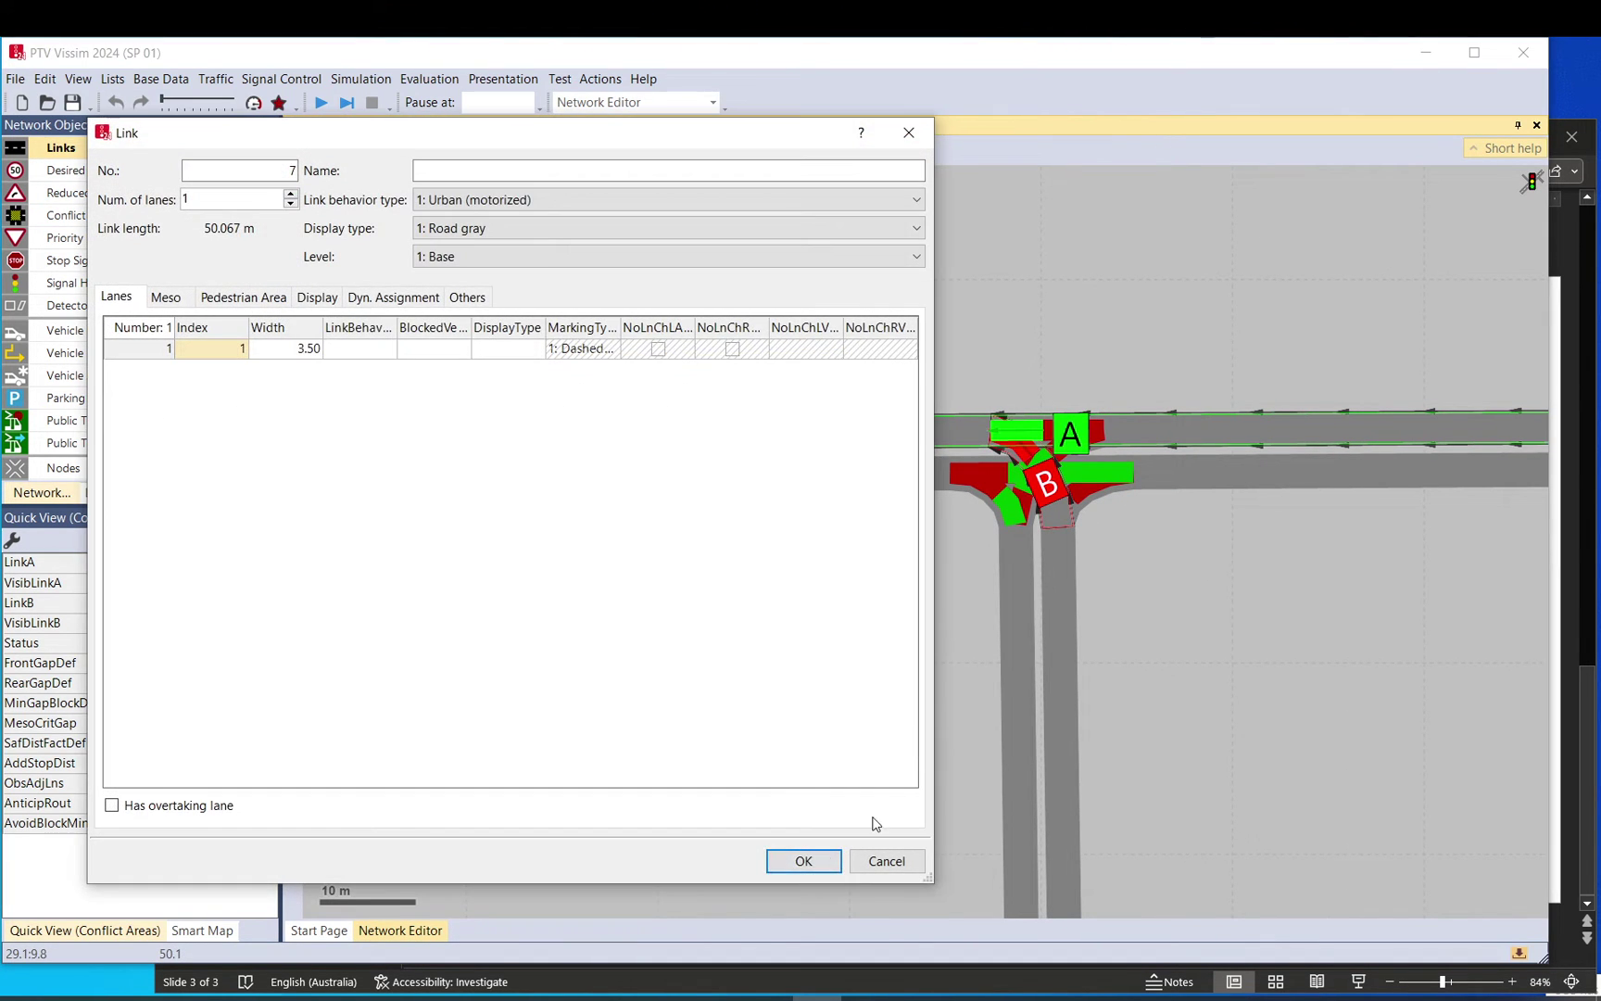
left_click(803, 861)
left_click(783, 326)
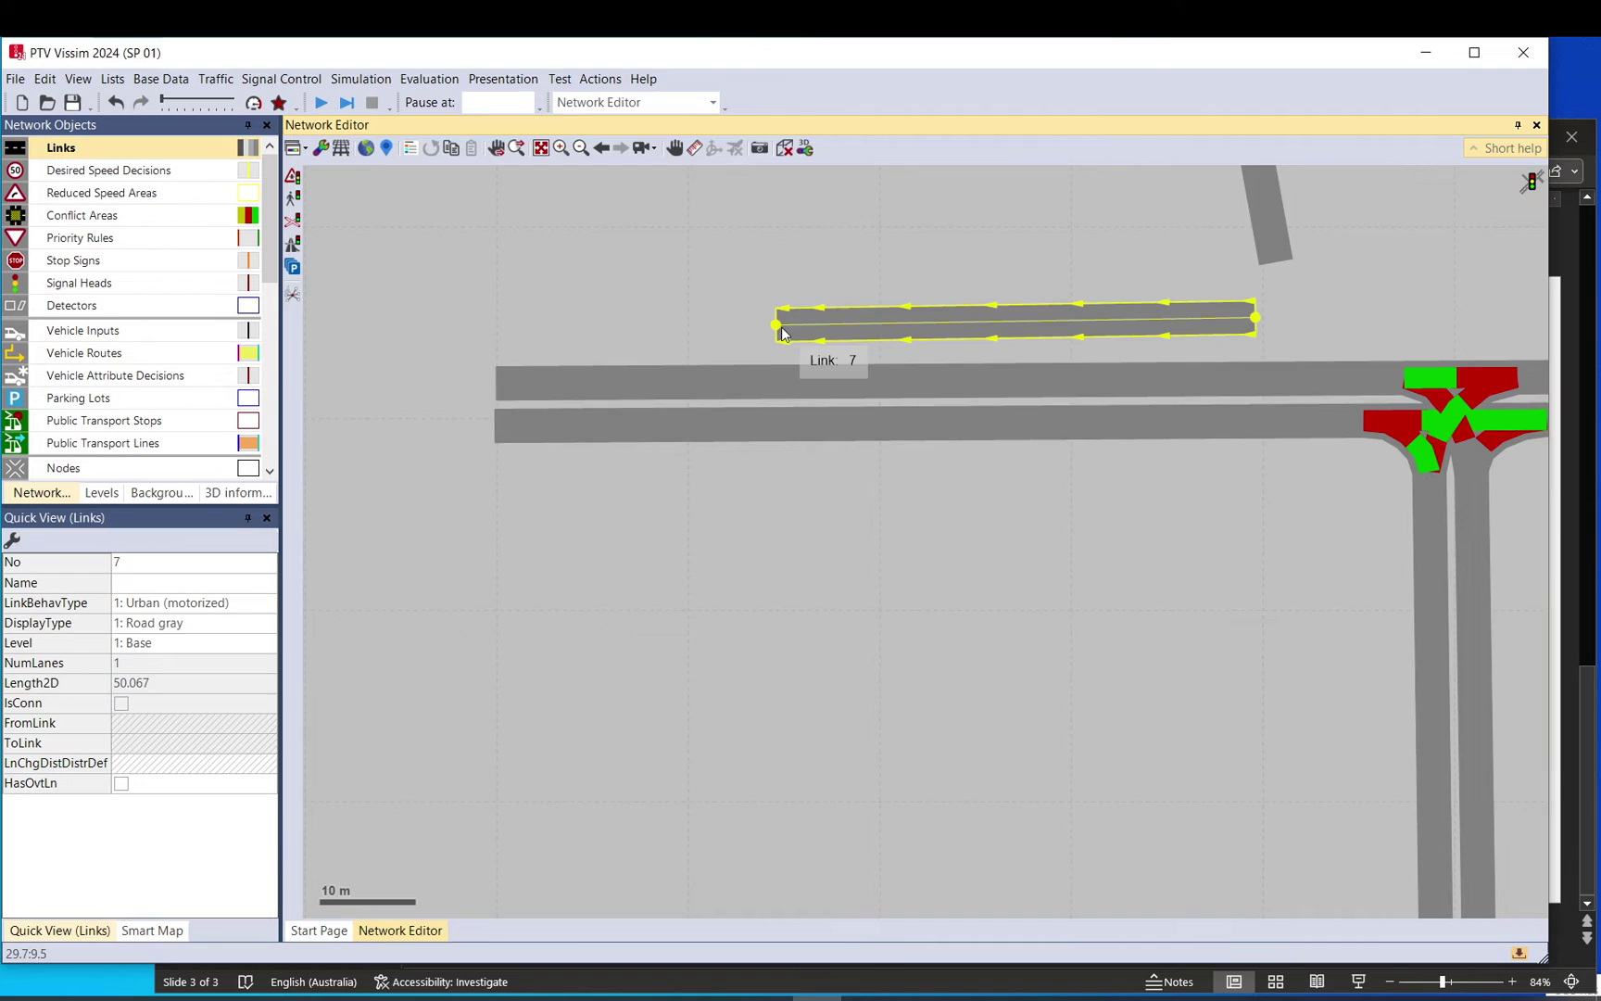
left_click_drag(784, 326, 660, 385)
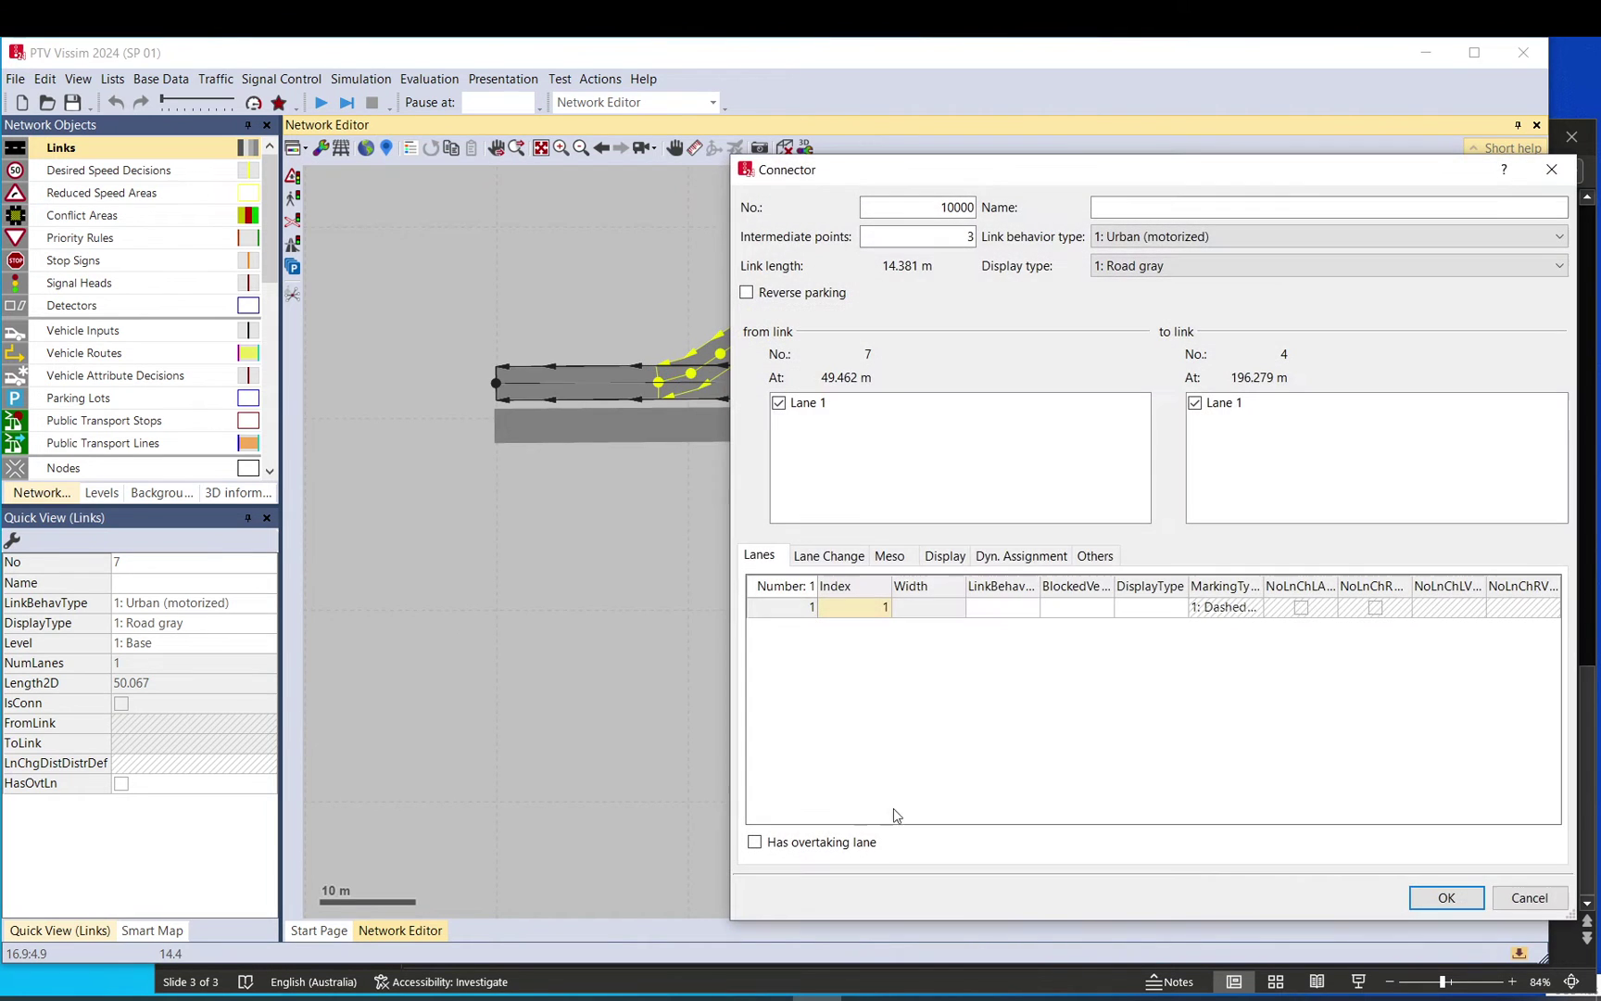
left_click(1446, 897)
Give A (link 4) right of way at merge conflict area 18, then move link 1 down and right
left_click(88, 215)
left_click(693, 376)
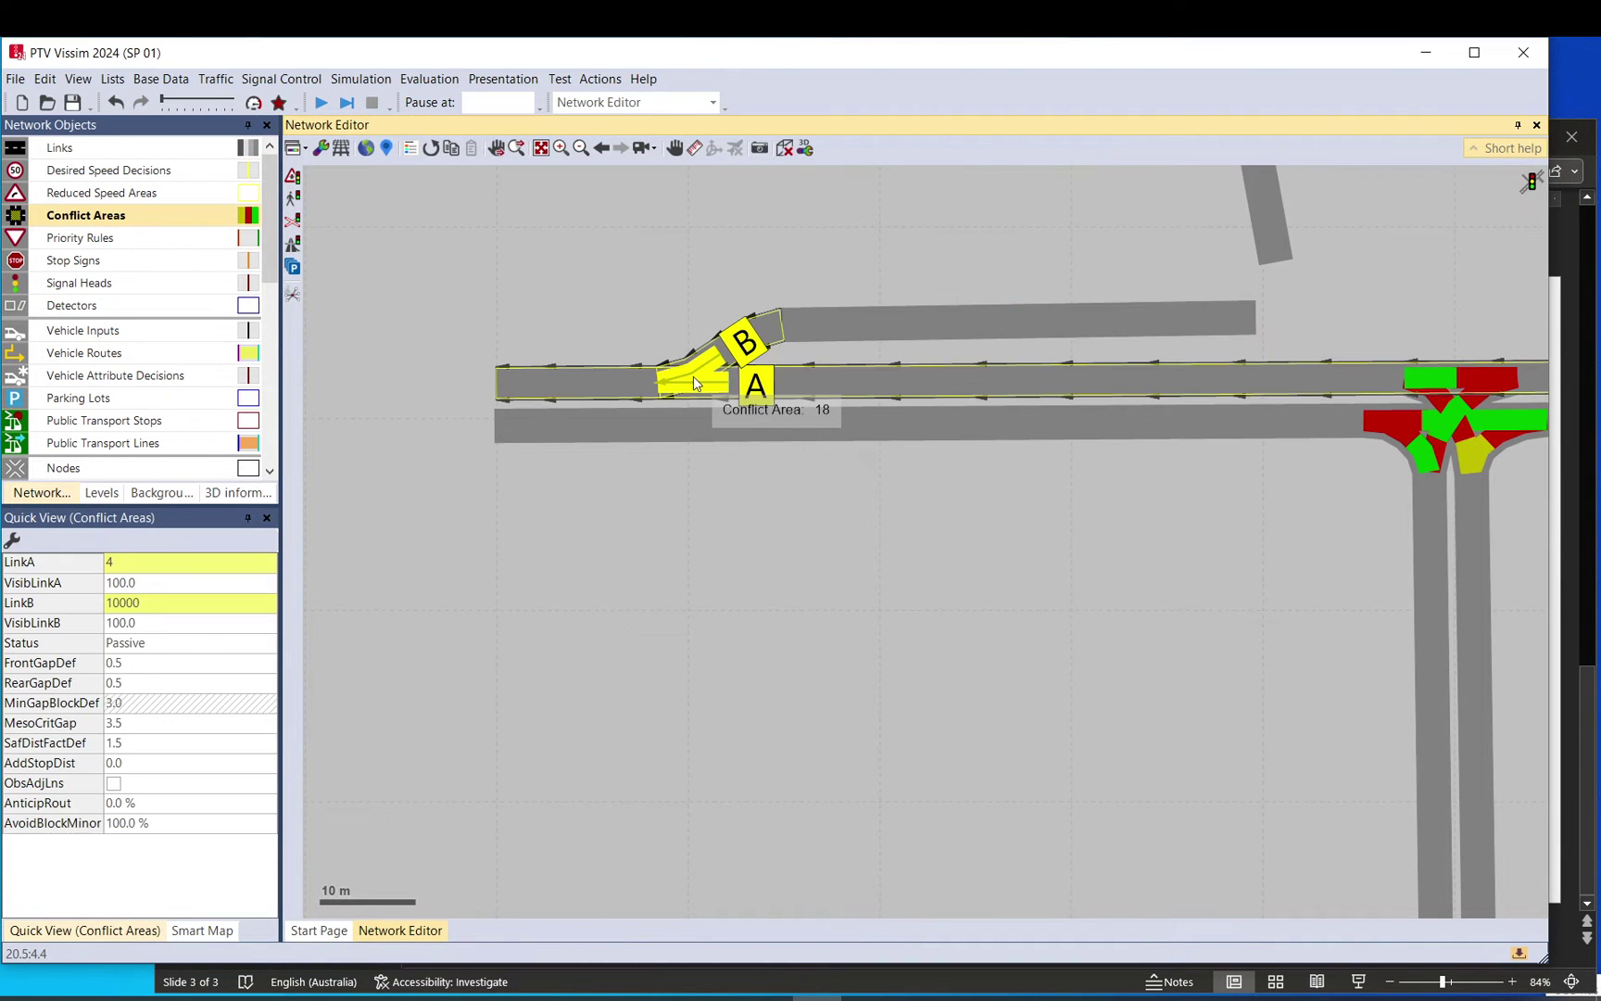
left_click(694, 378)
left_click(655, 270)
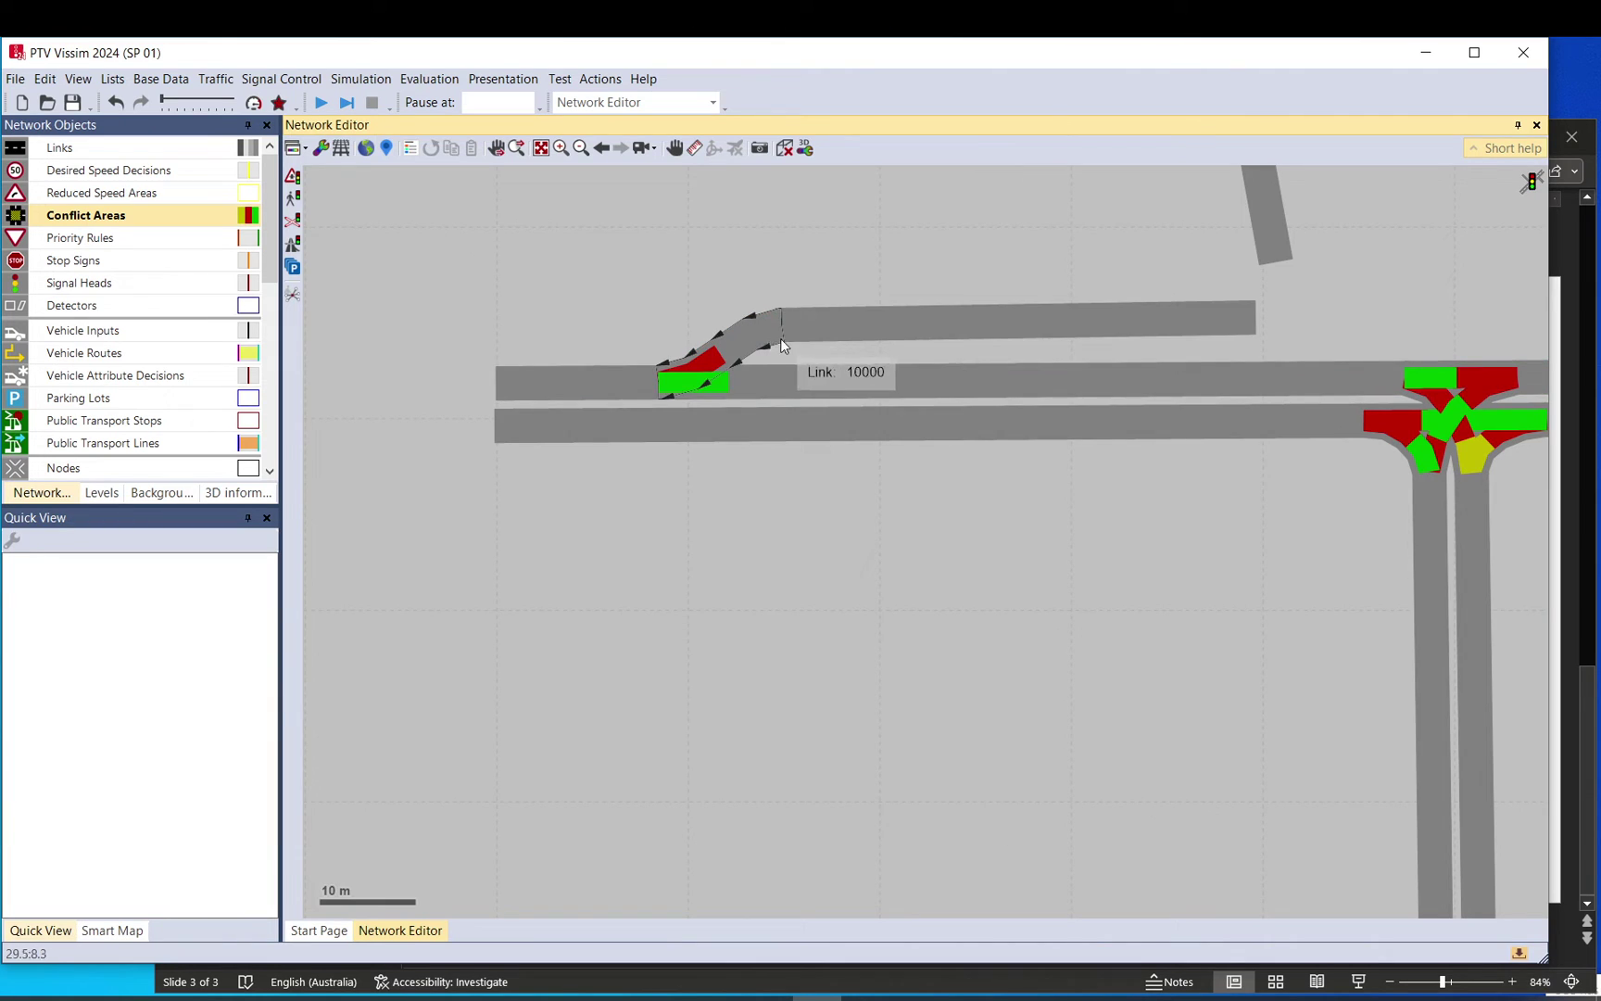
left_click(702, 374)
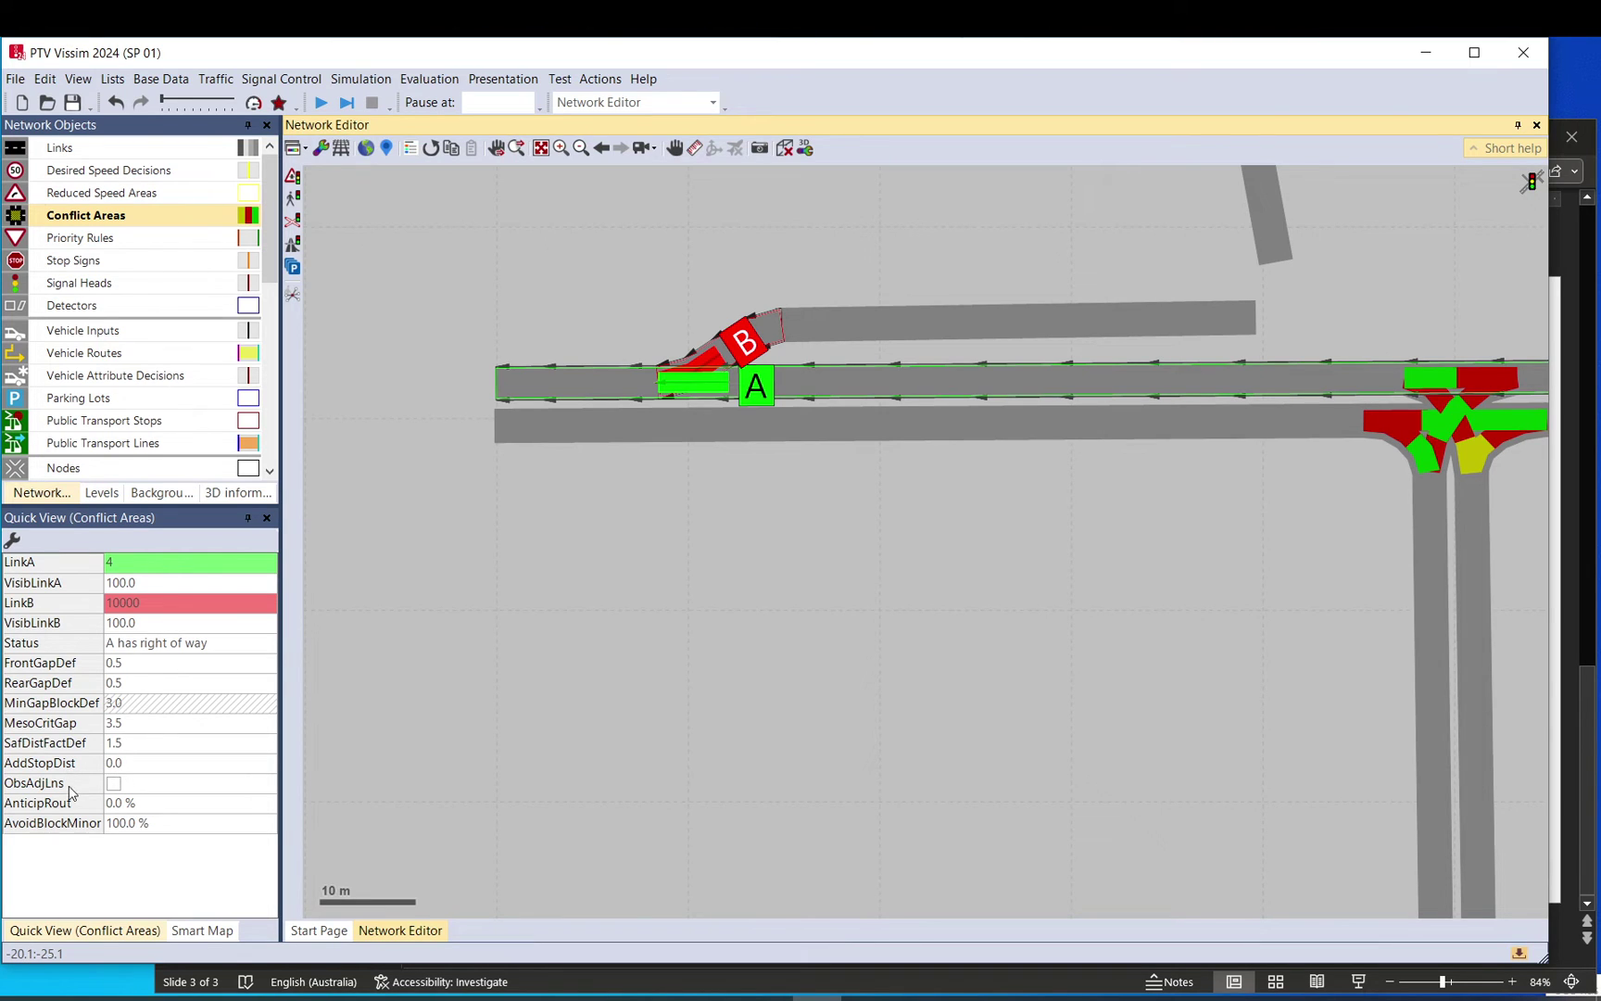
mouse_move(51, 788)
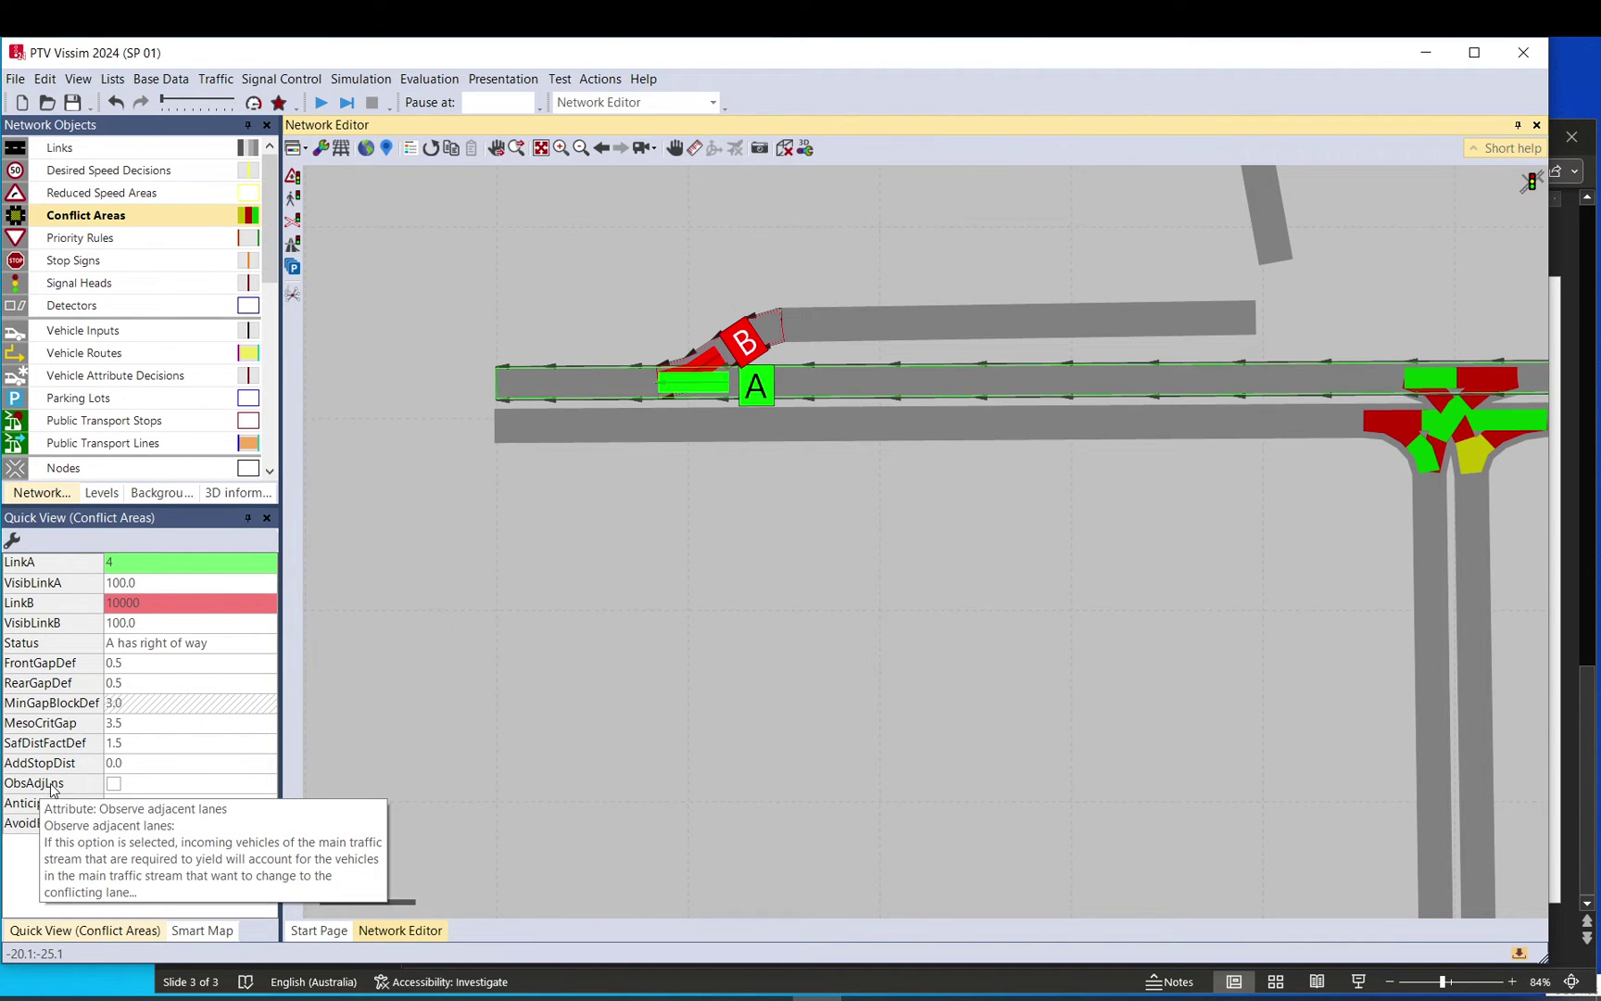
left_click(607, 574)
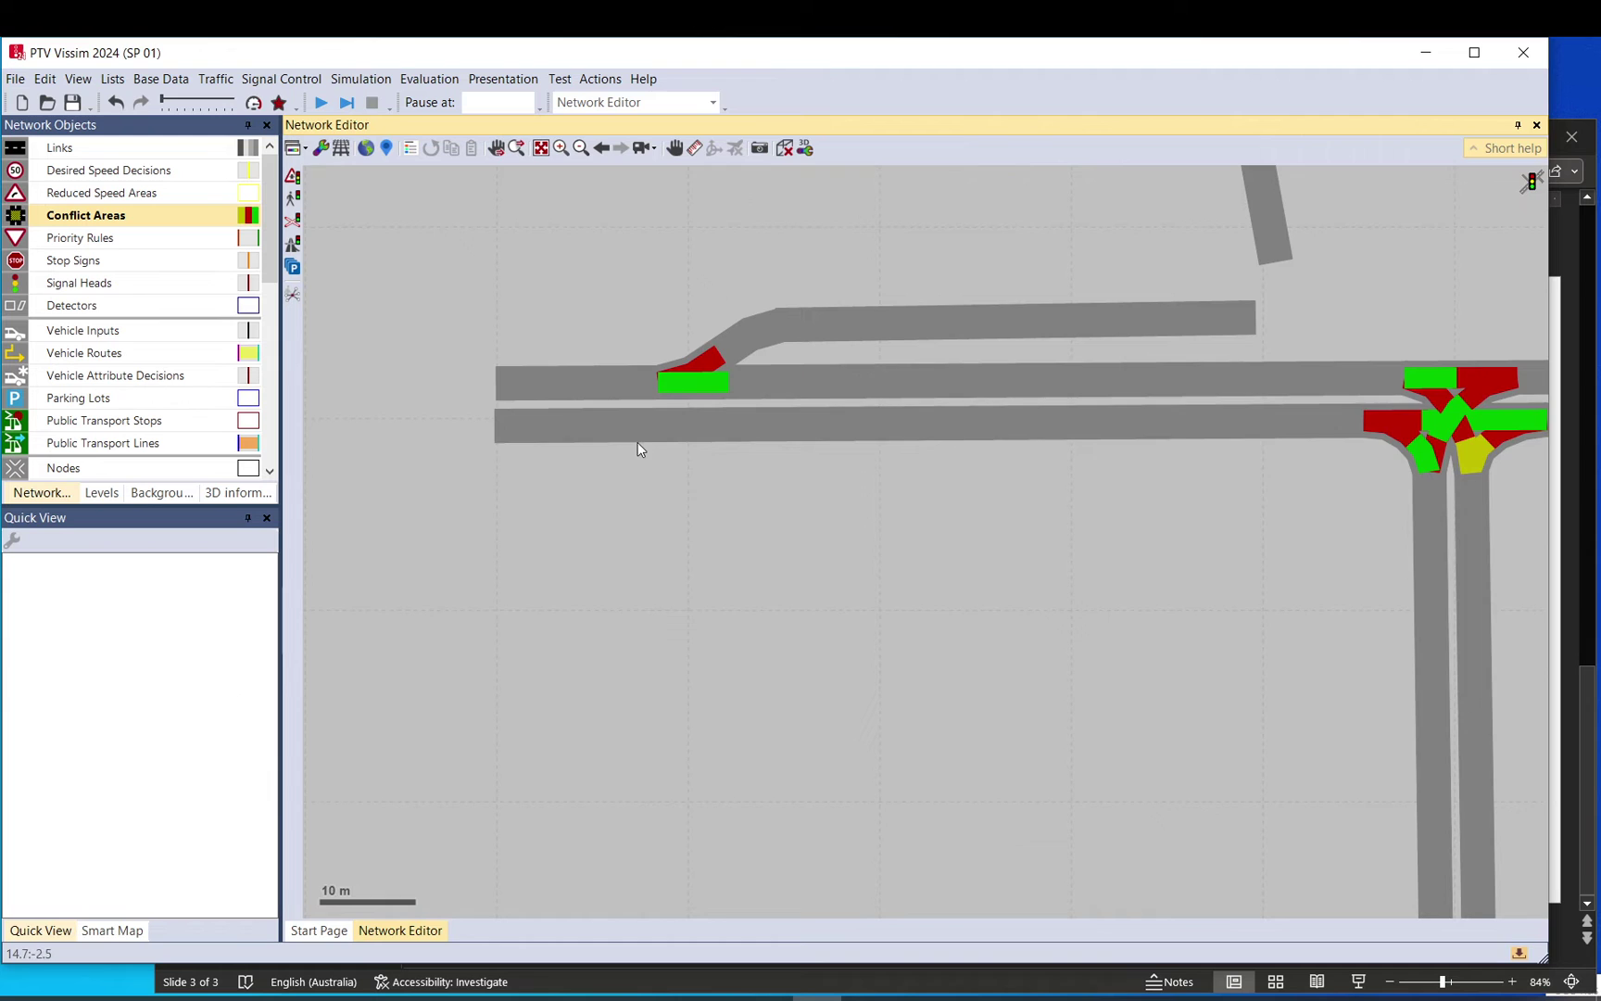
left_click_drag(644, 428, 1079, 678)
left_click(794, 376)
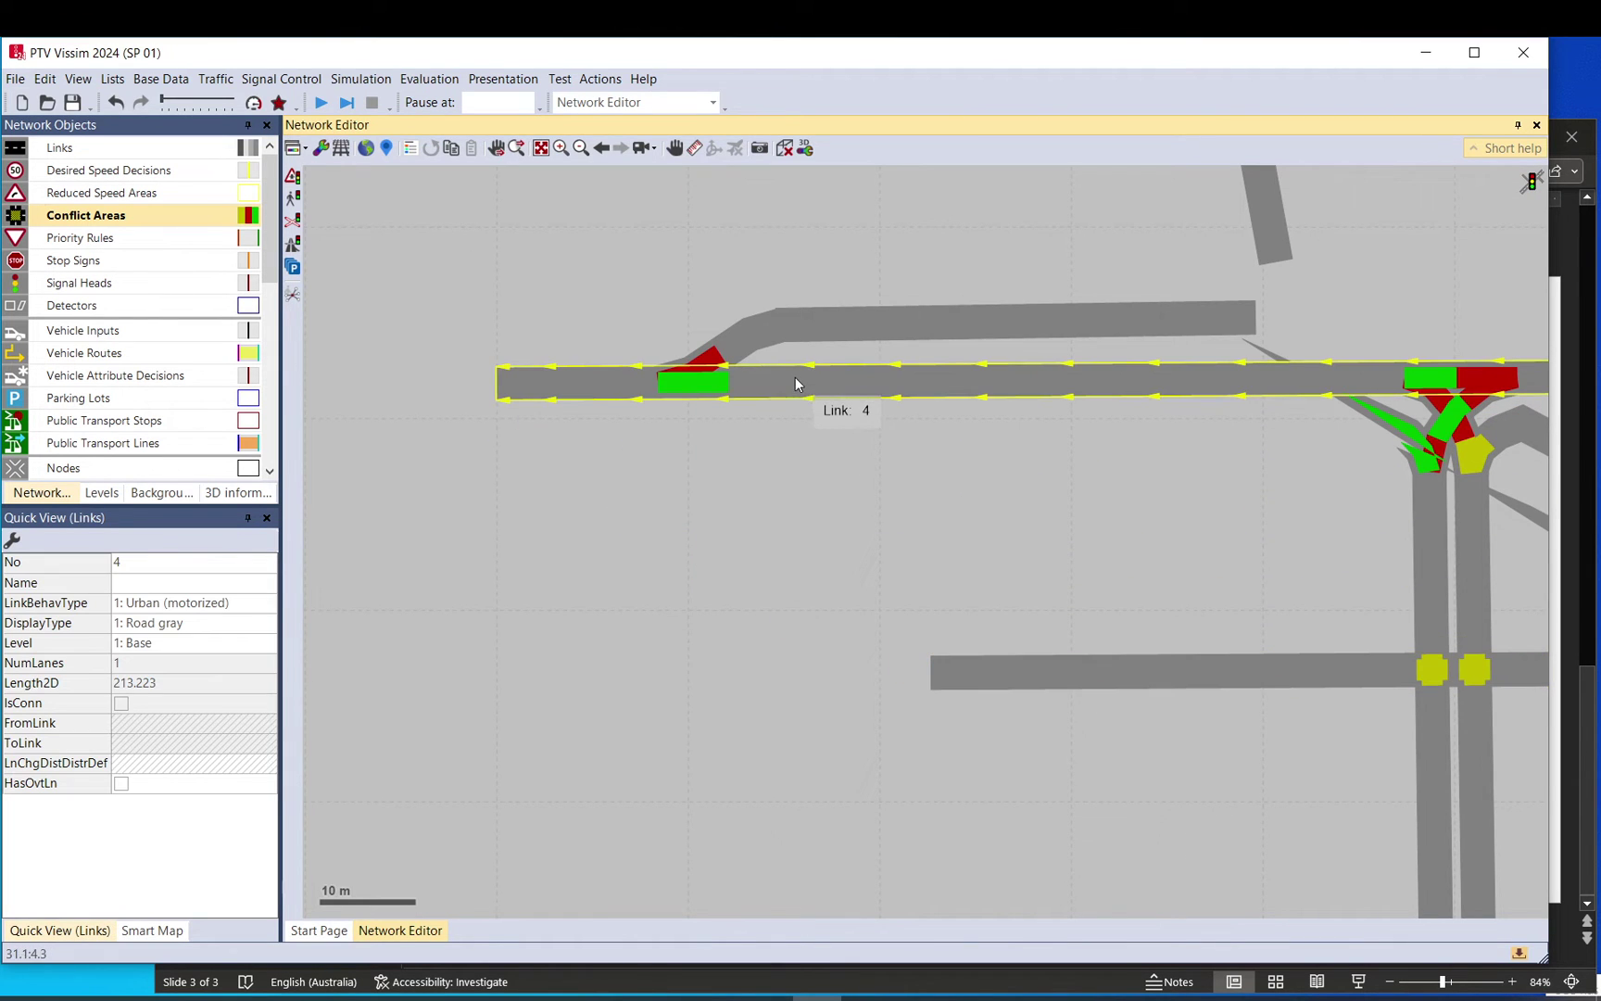
Widen link 4 to two lanes and nudge it slightly left
double_click(789, 387)
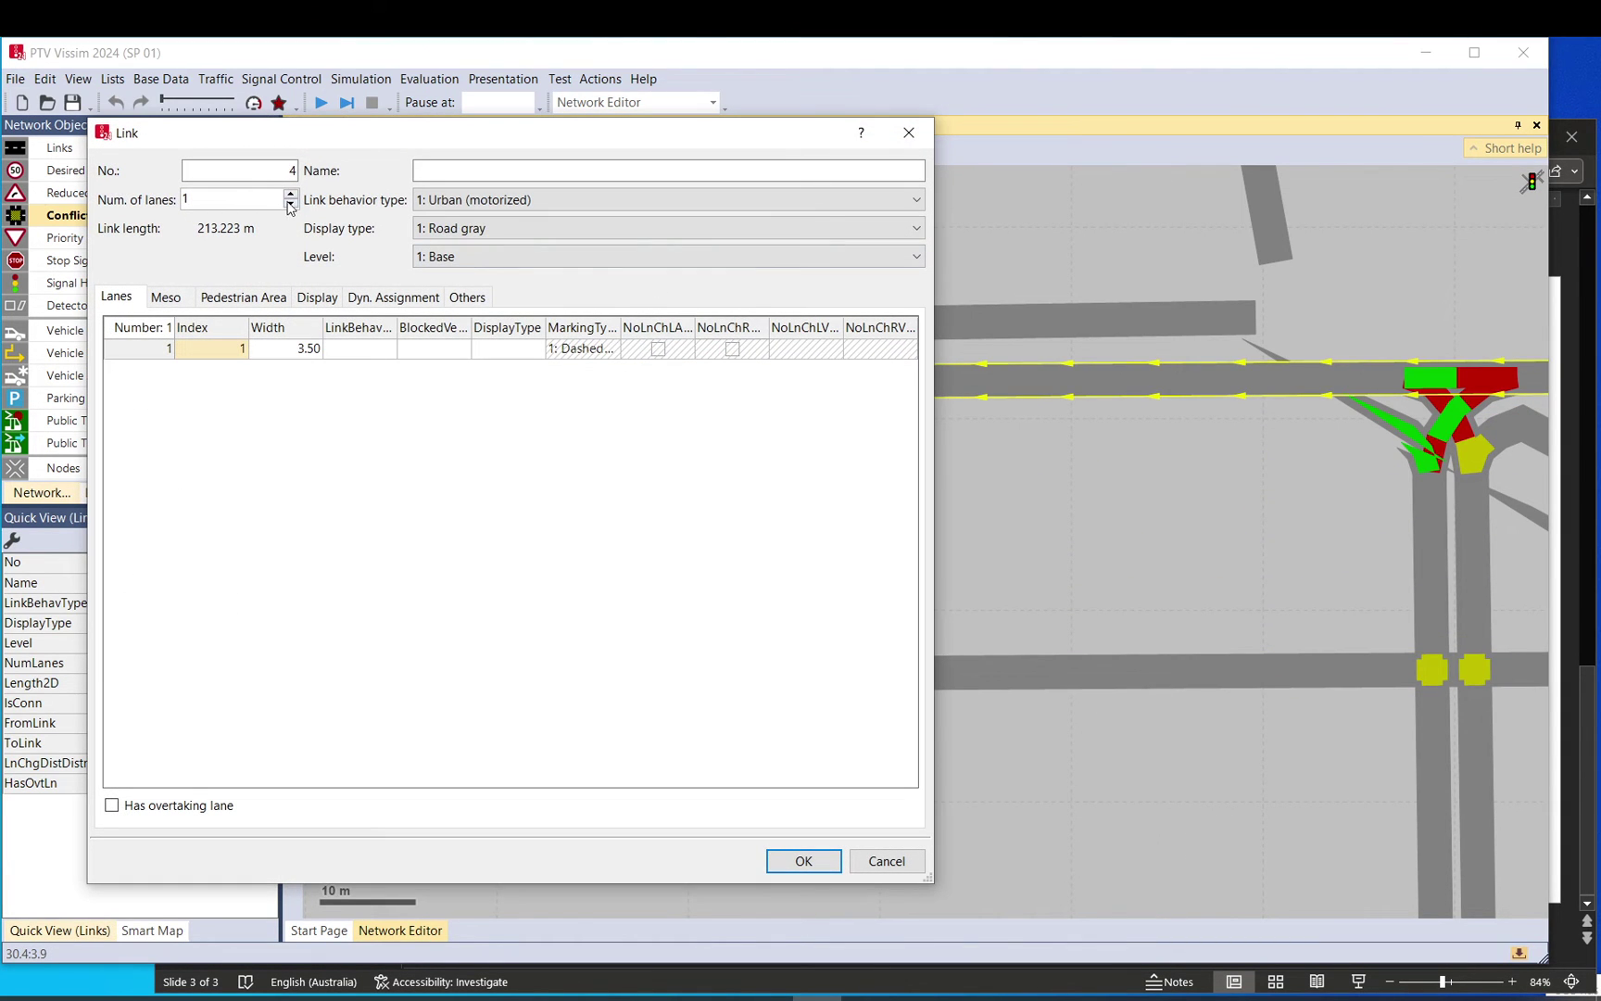
left_click(290, 194)
left_click(786, 858)
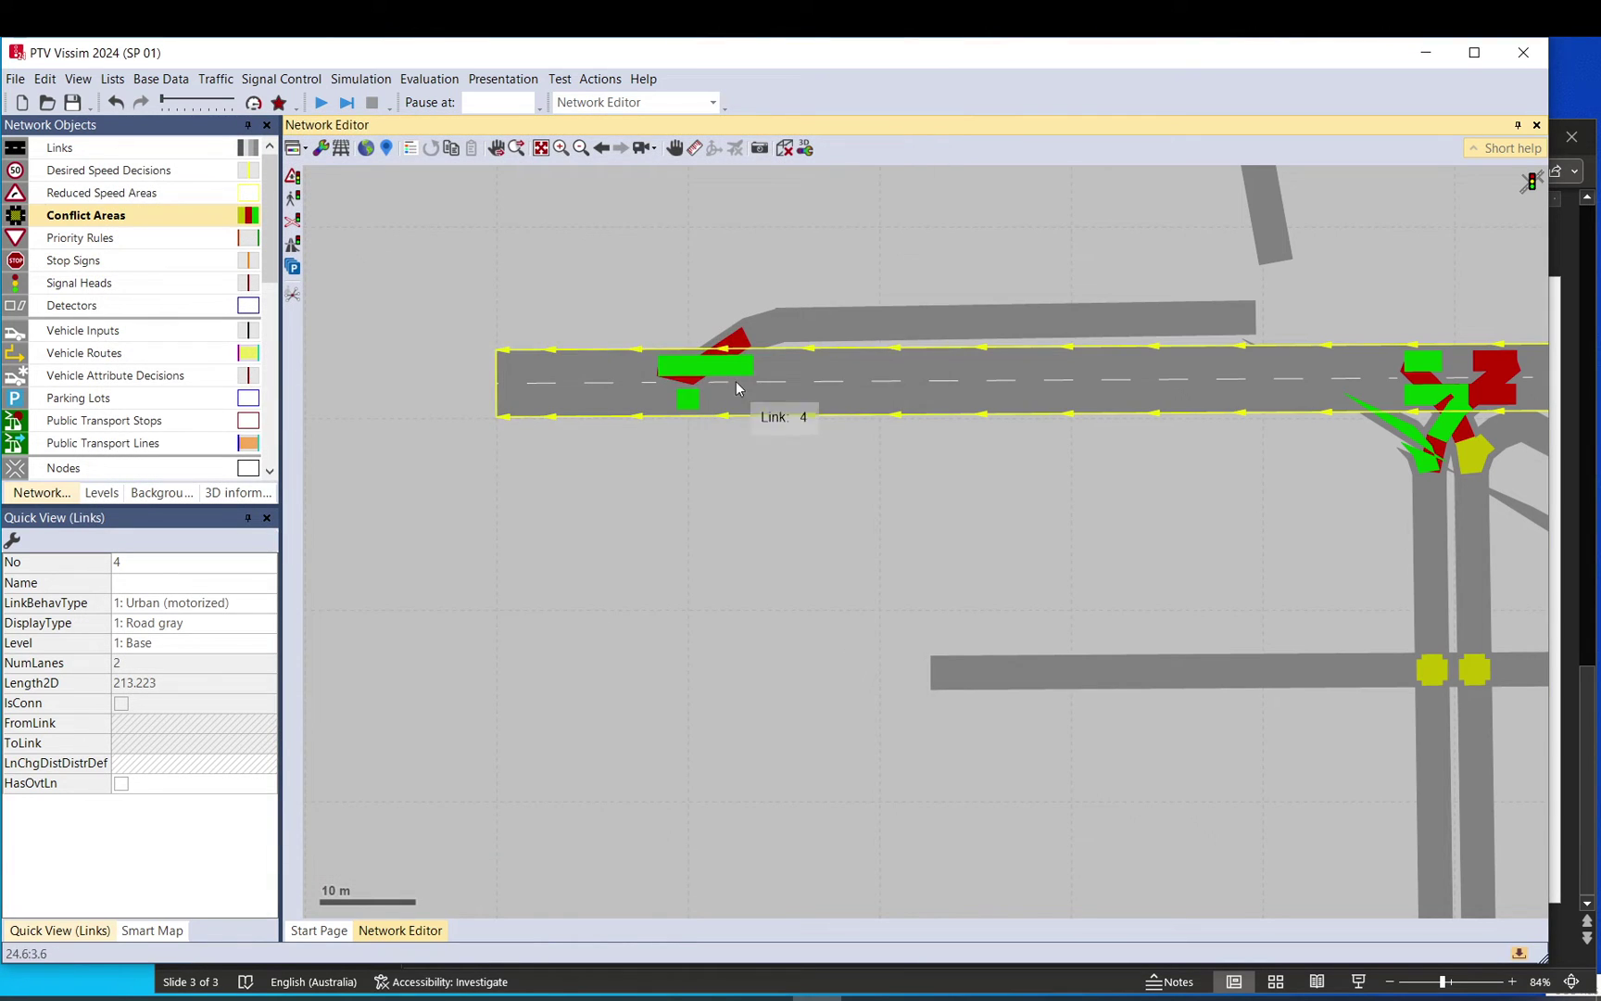
left_click_drag(771, 428, 743, 424)
Recalculate connector 10000's spline so it joins the two-lane link 4
left_click(721, 371)
right_click(699, 337)
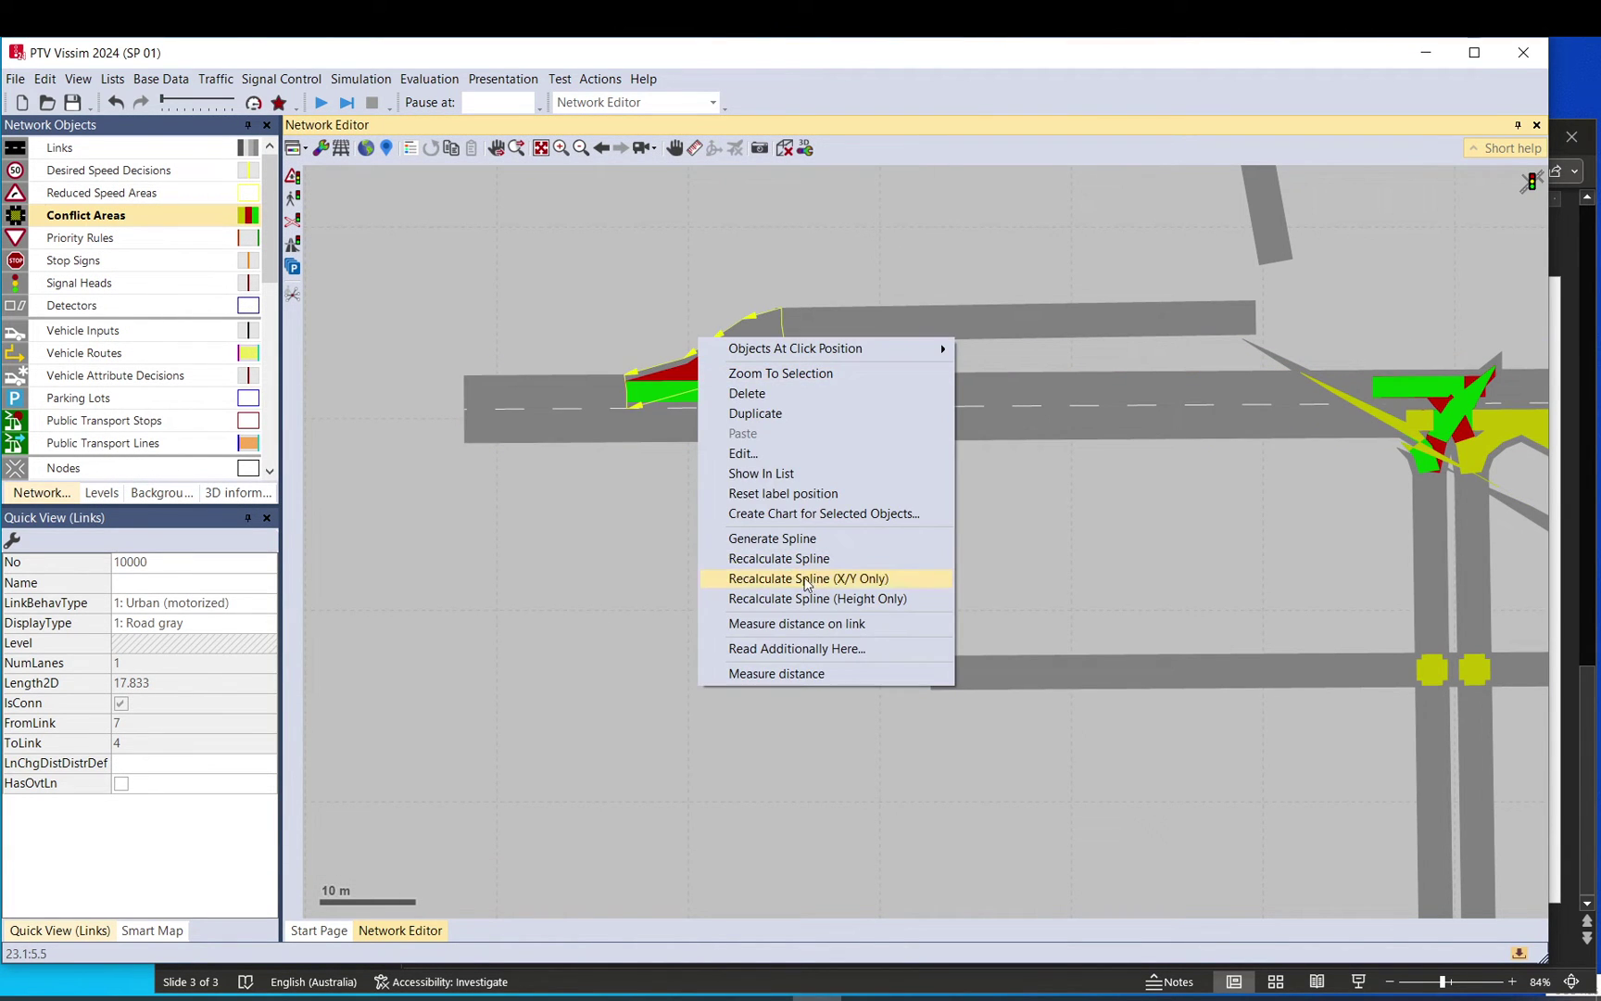
left_click(792, 558)
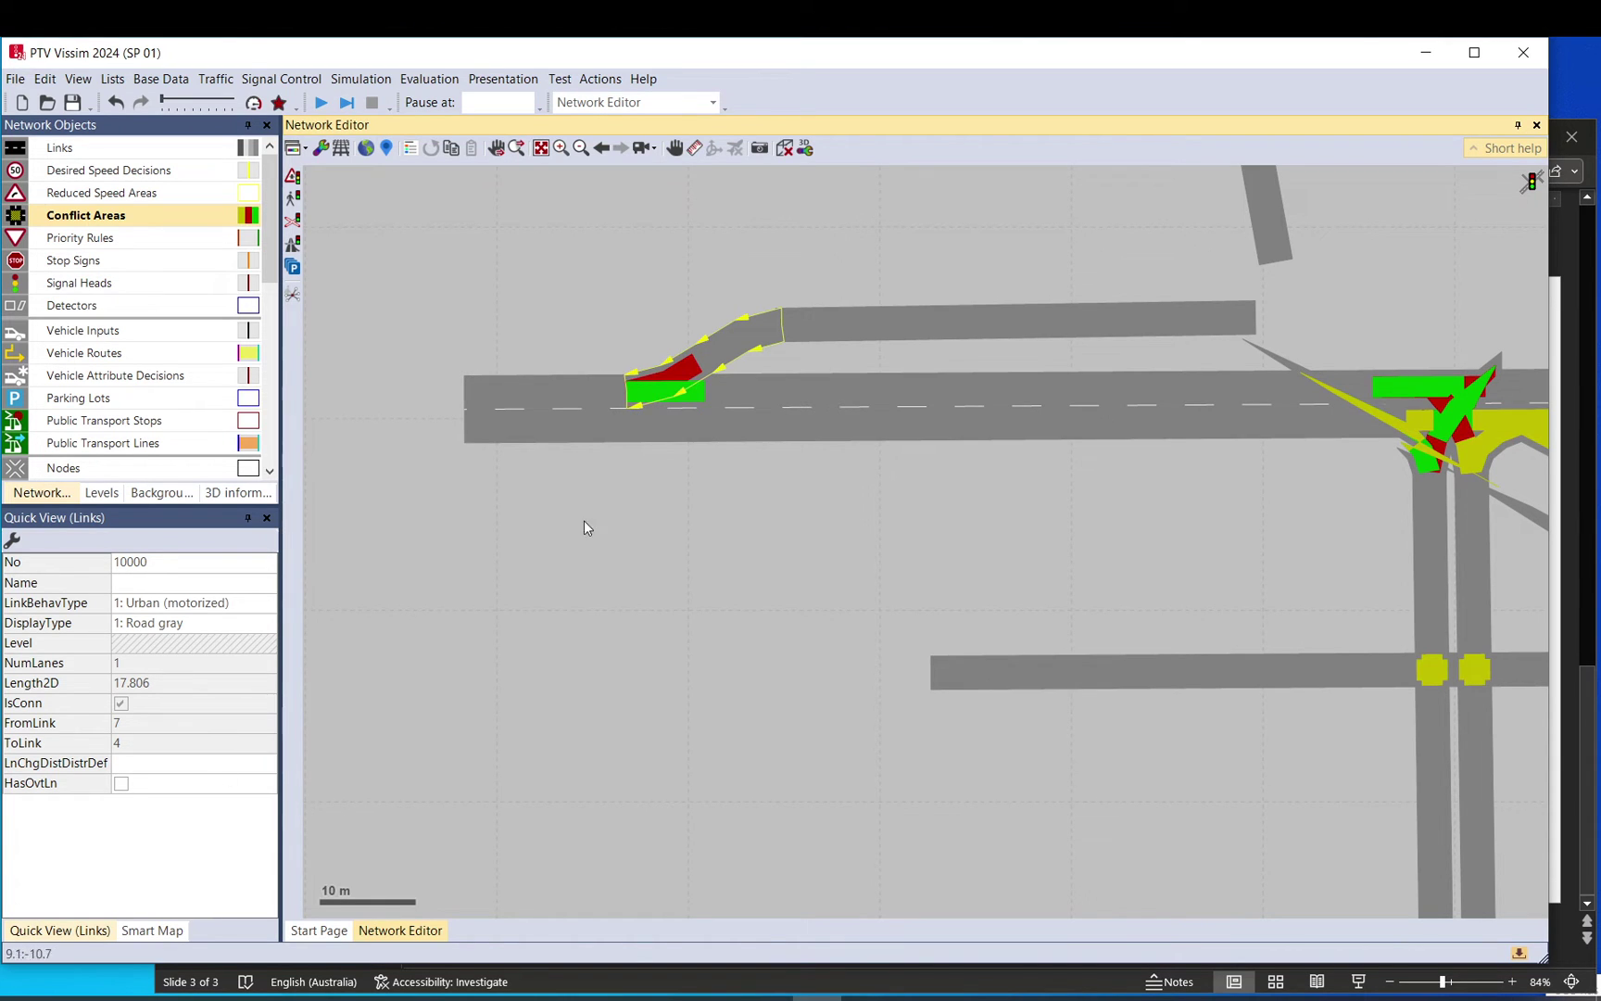
left_click(664, 393)
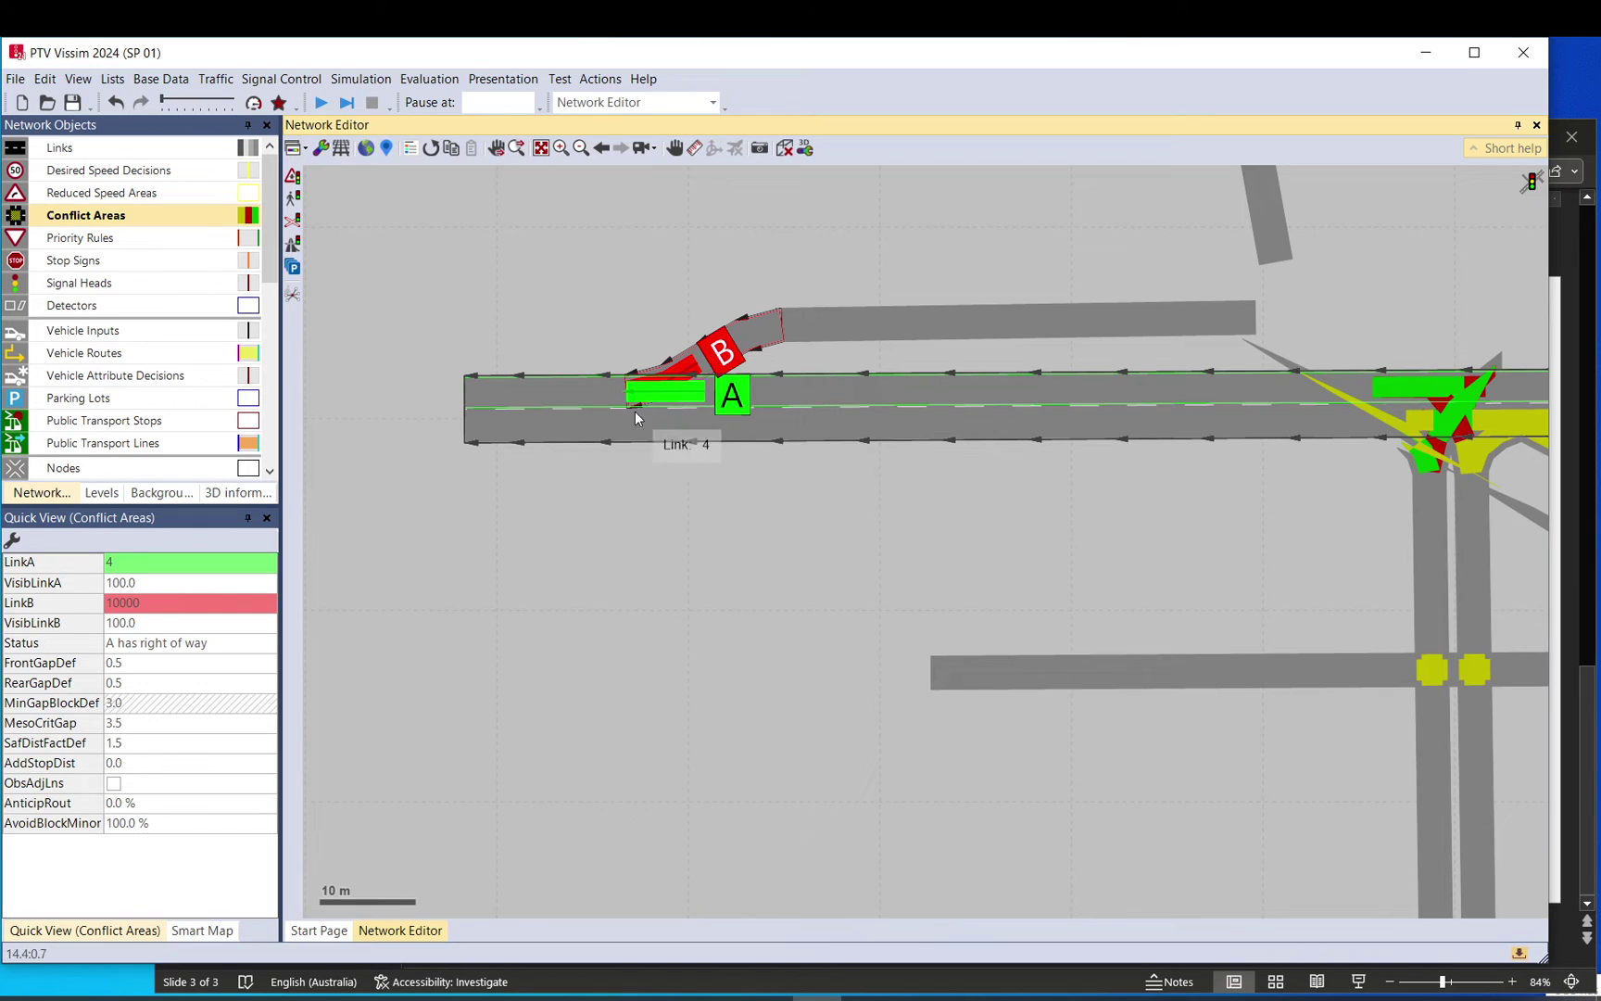
Tick ObsAdjLns for merge conflict area 18, then open the two-lane, 213.223 m link 4 properties
left_click(113, 784)
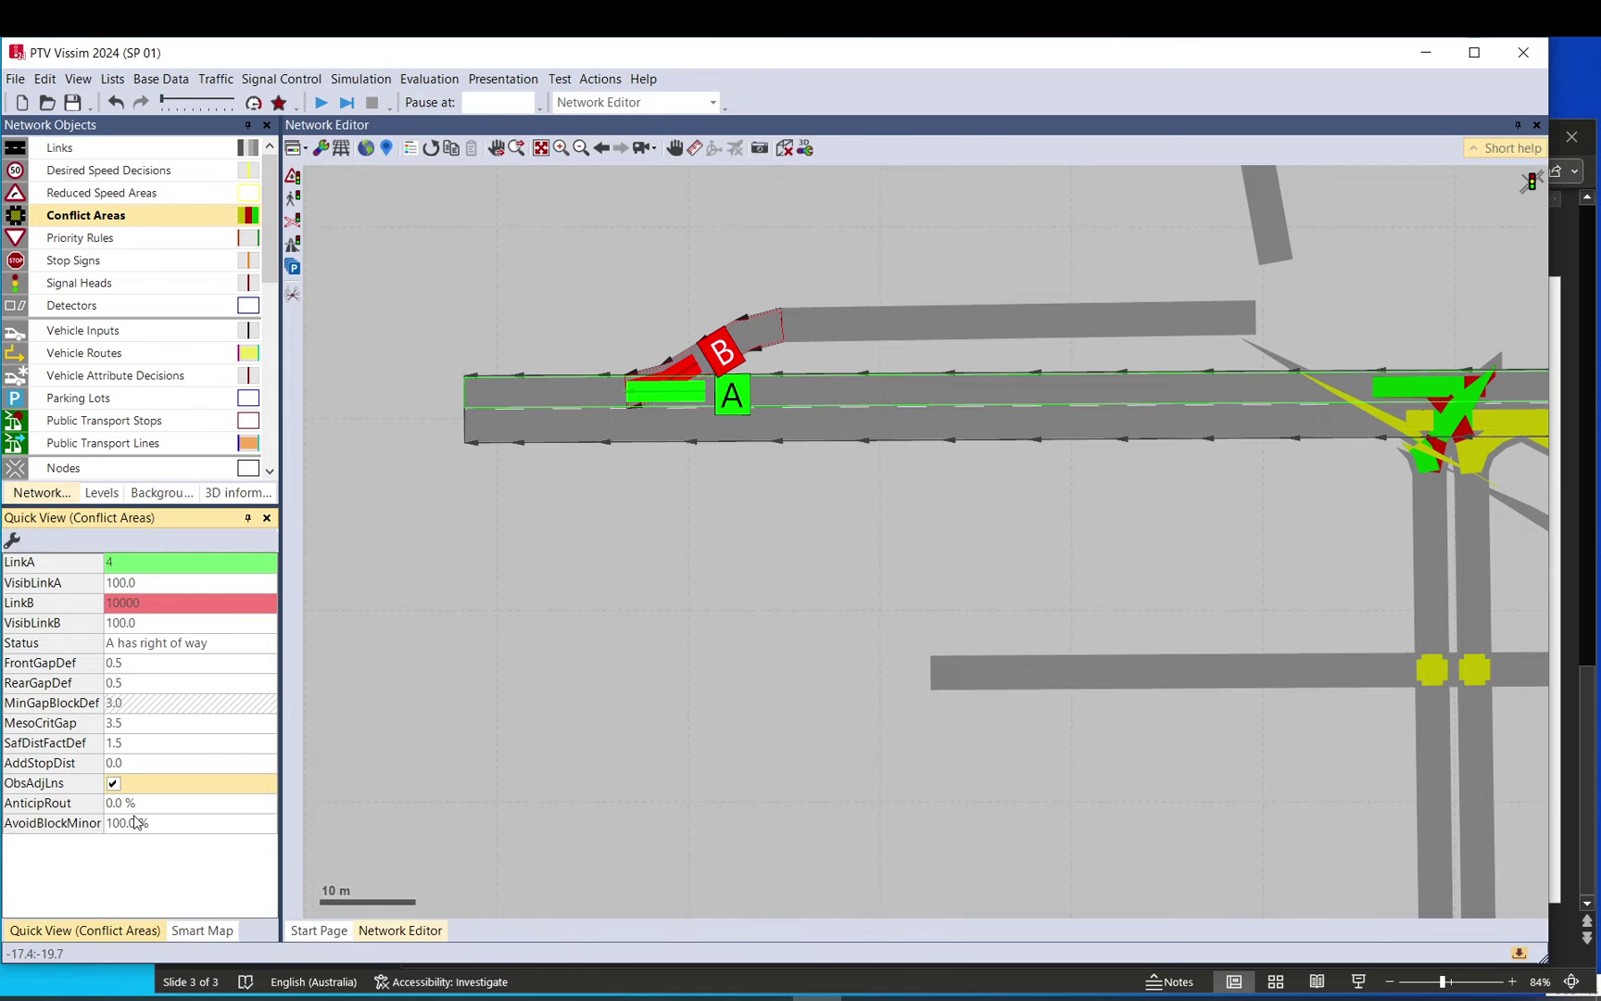
double_click(708, 432)
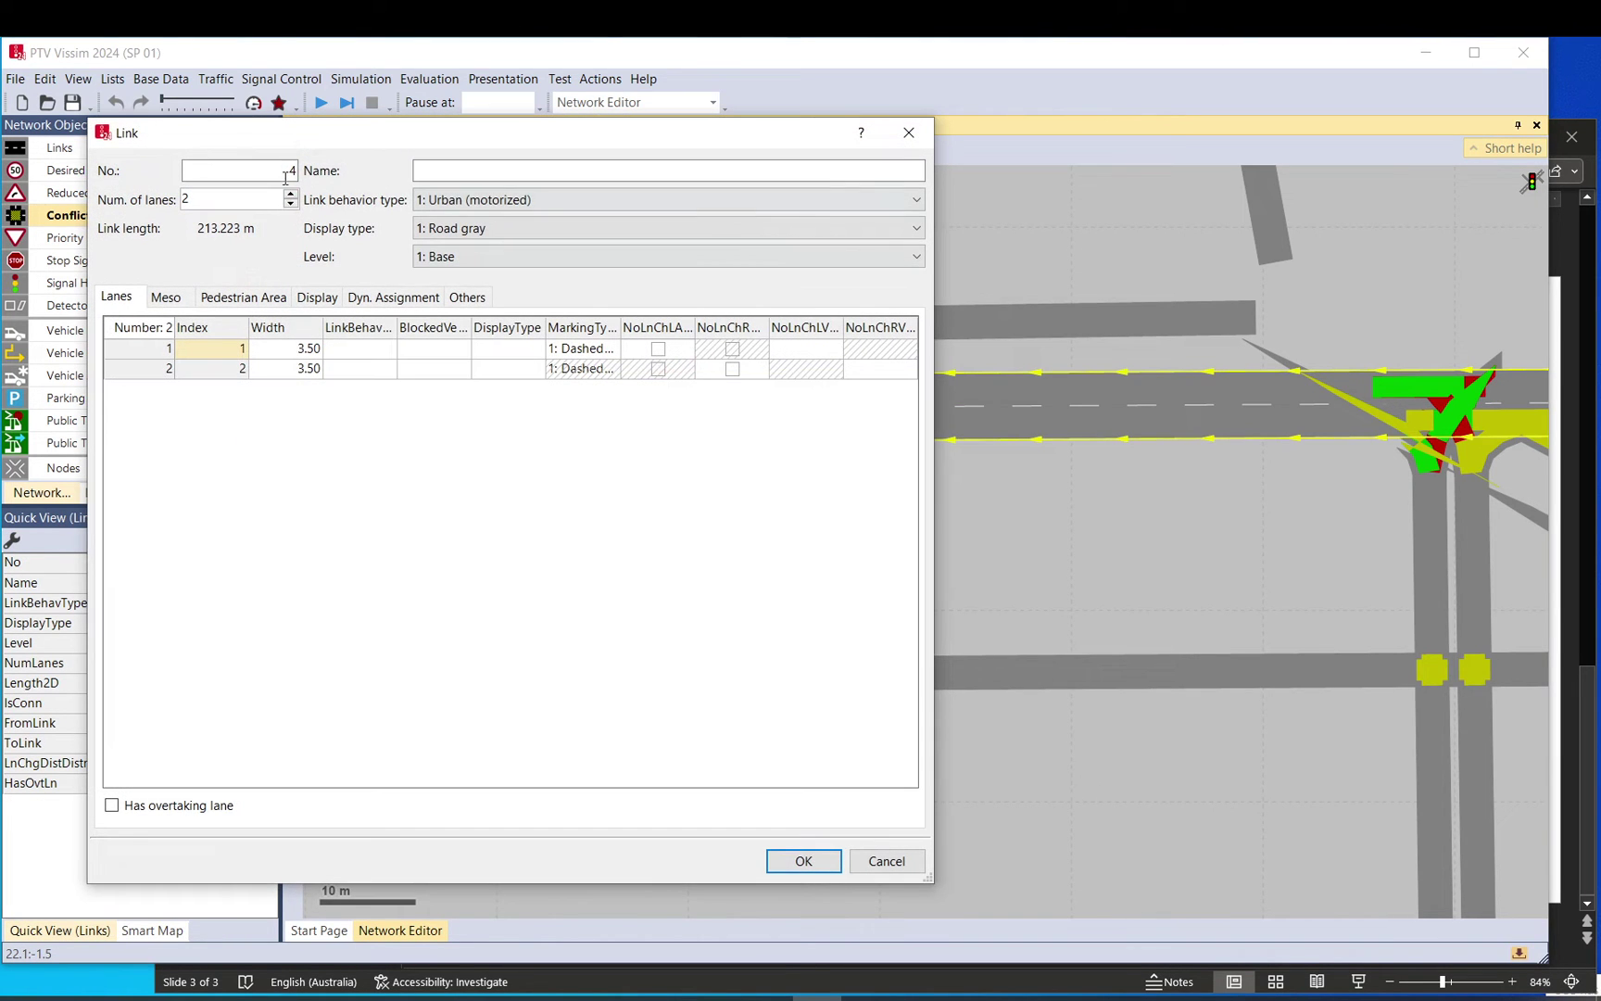
Make link 4 a three-lane road and shift it slightly downward
left_click(290, 193)
left_click(803, 861)
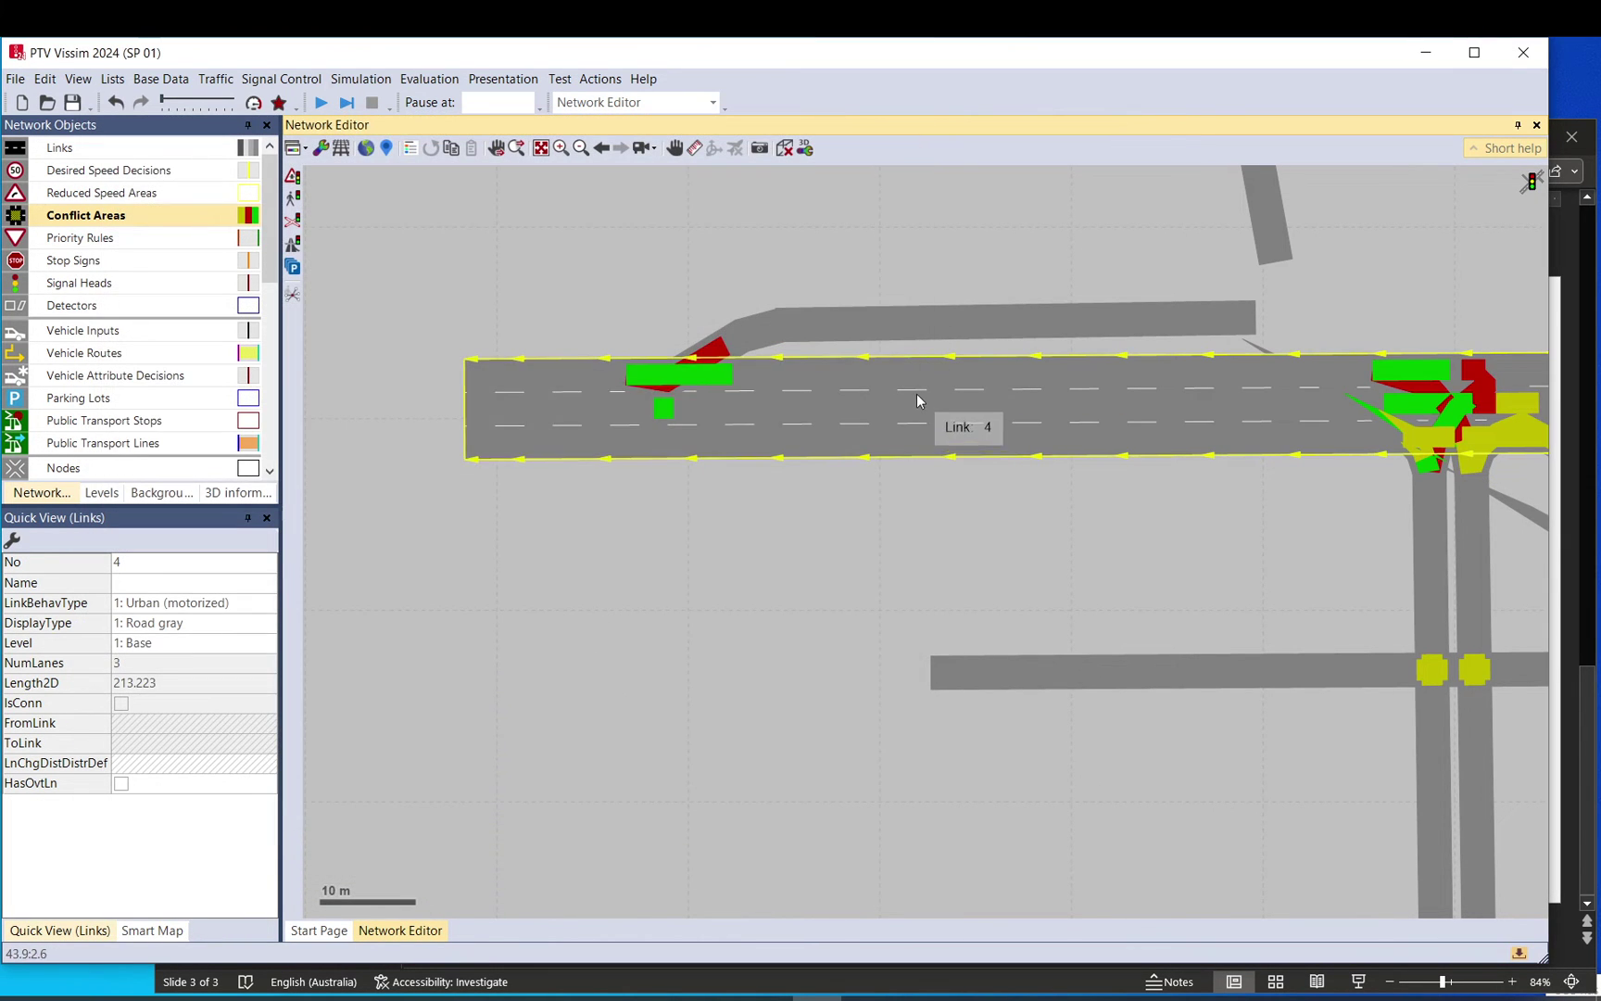
left_click_drag(917, 401, 917, 424)
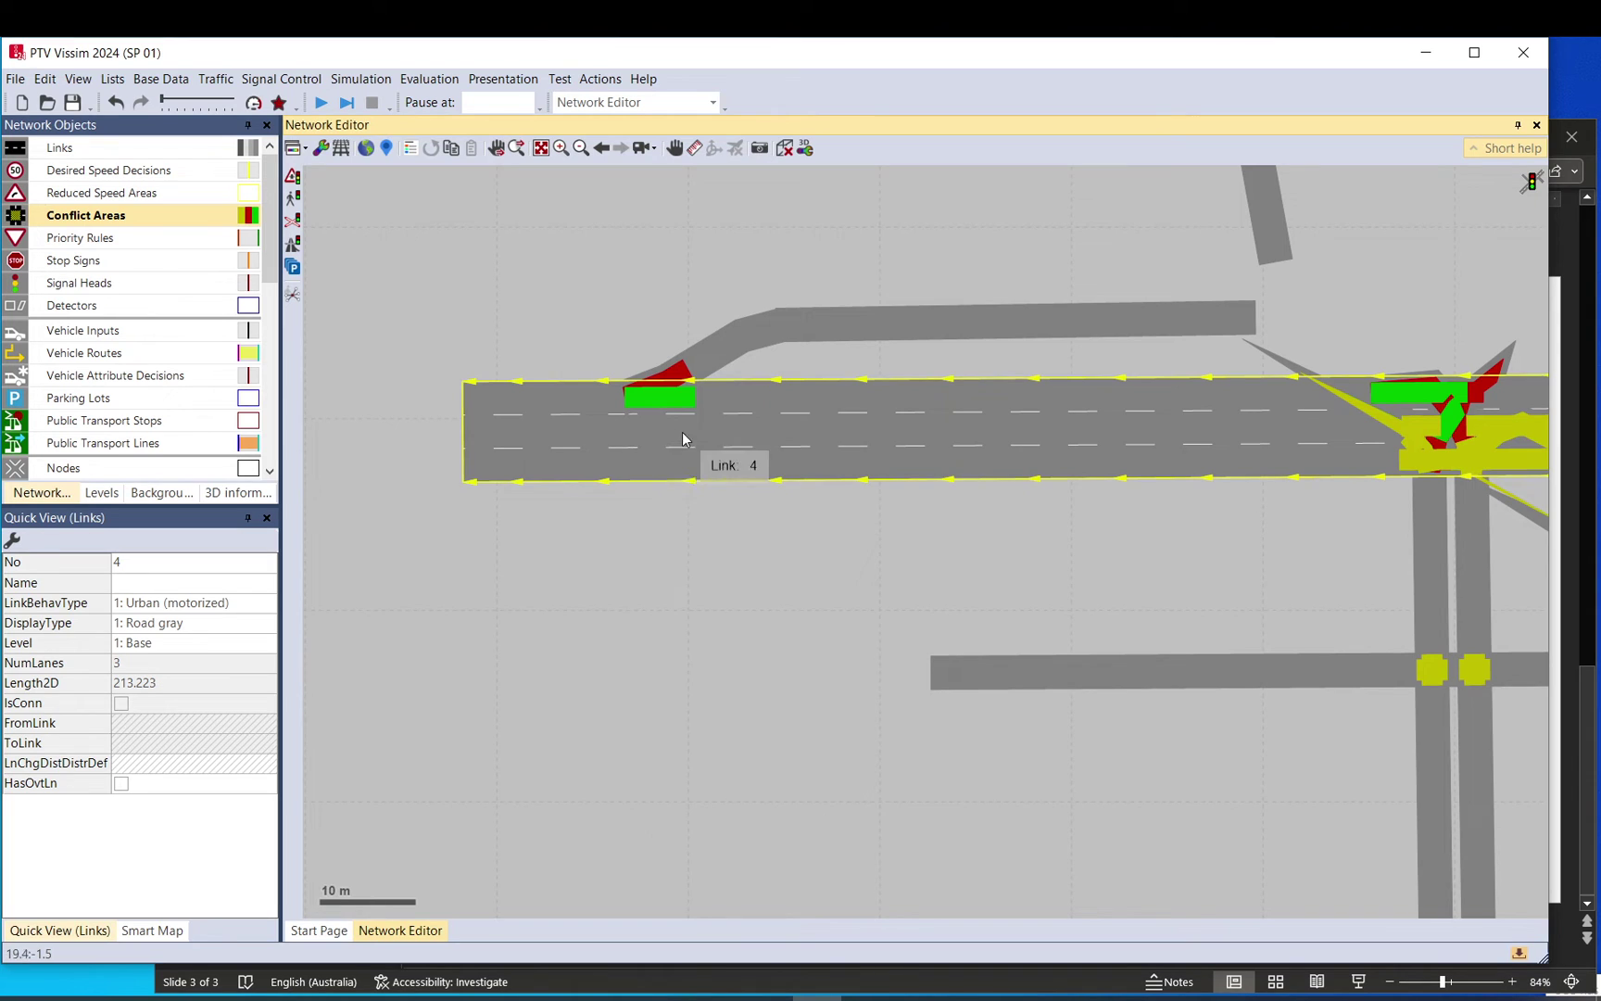
Check the conflict area on link 4, then pan back to the intersection's conflict areas
left_click(648, 400)
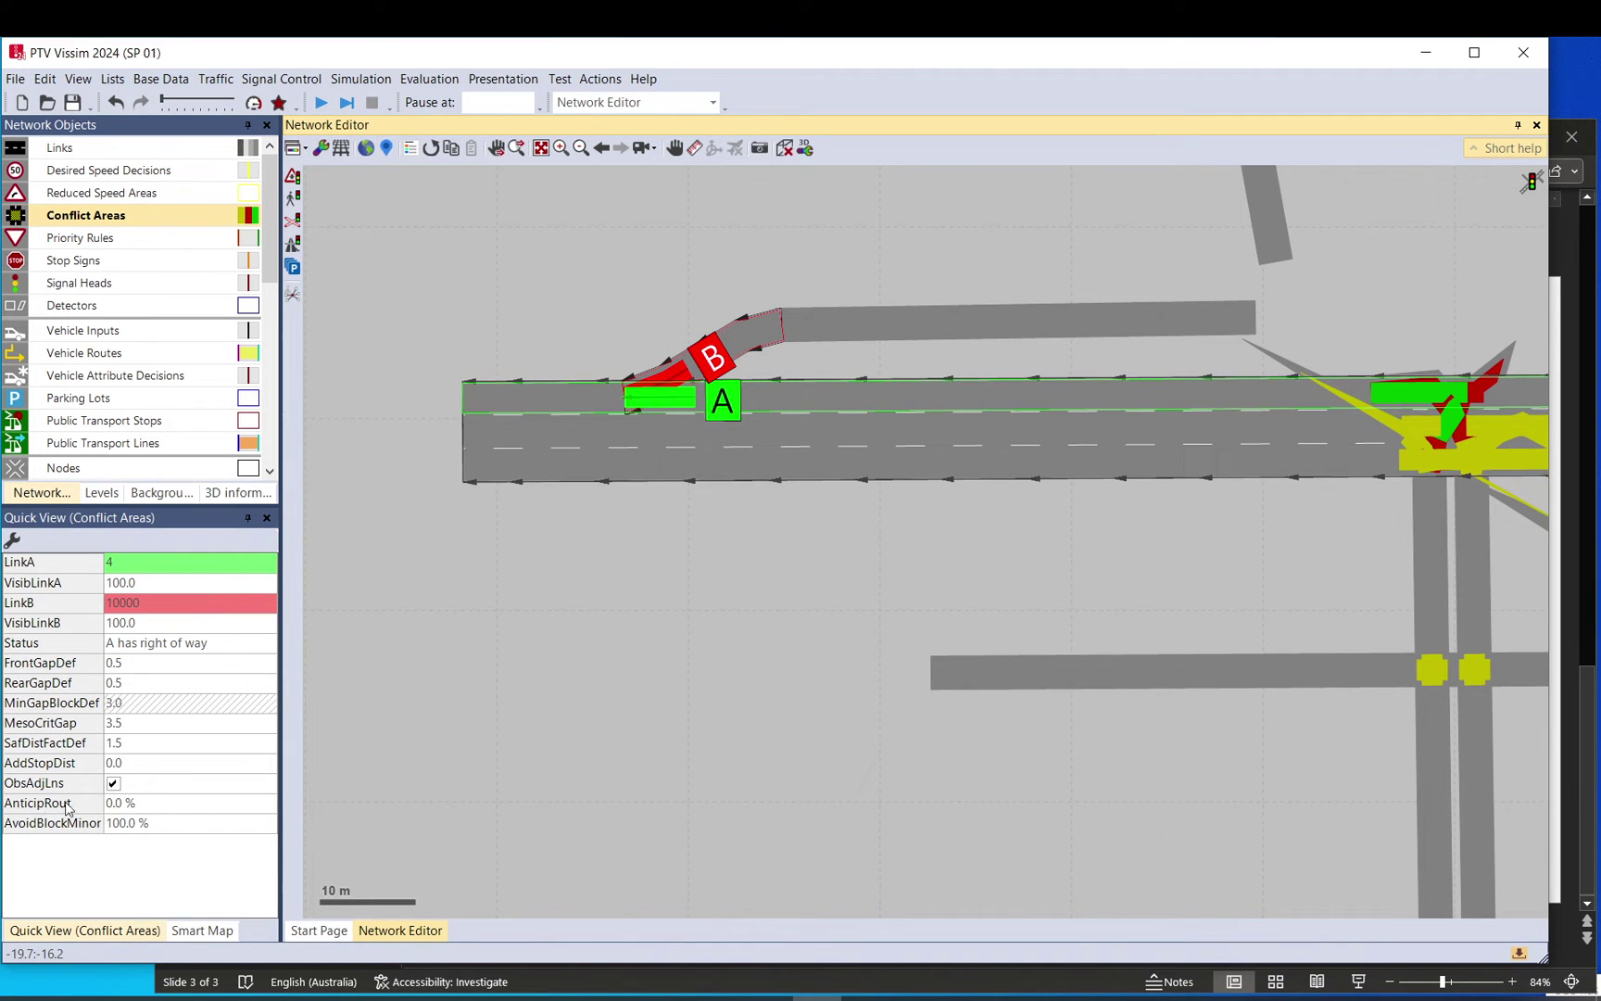
left_click(897, 550)
left_click_drag(855, 558, 764, 587)
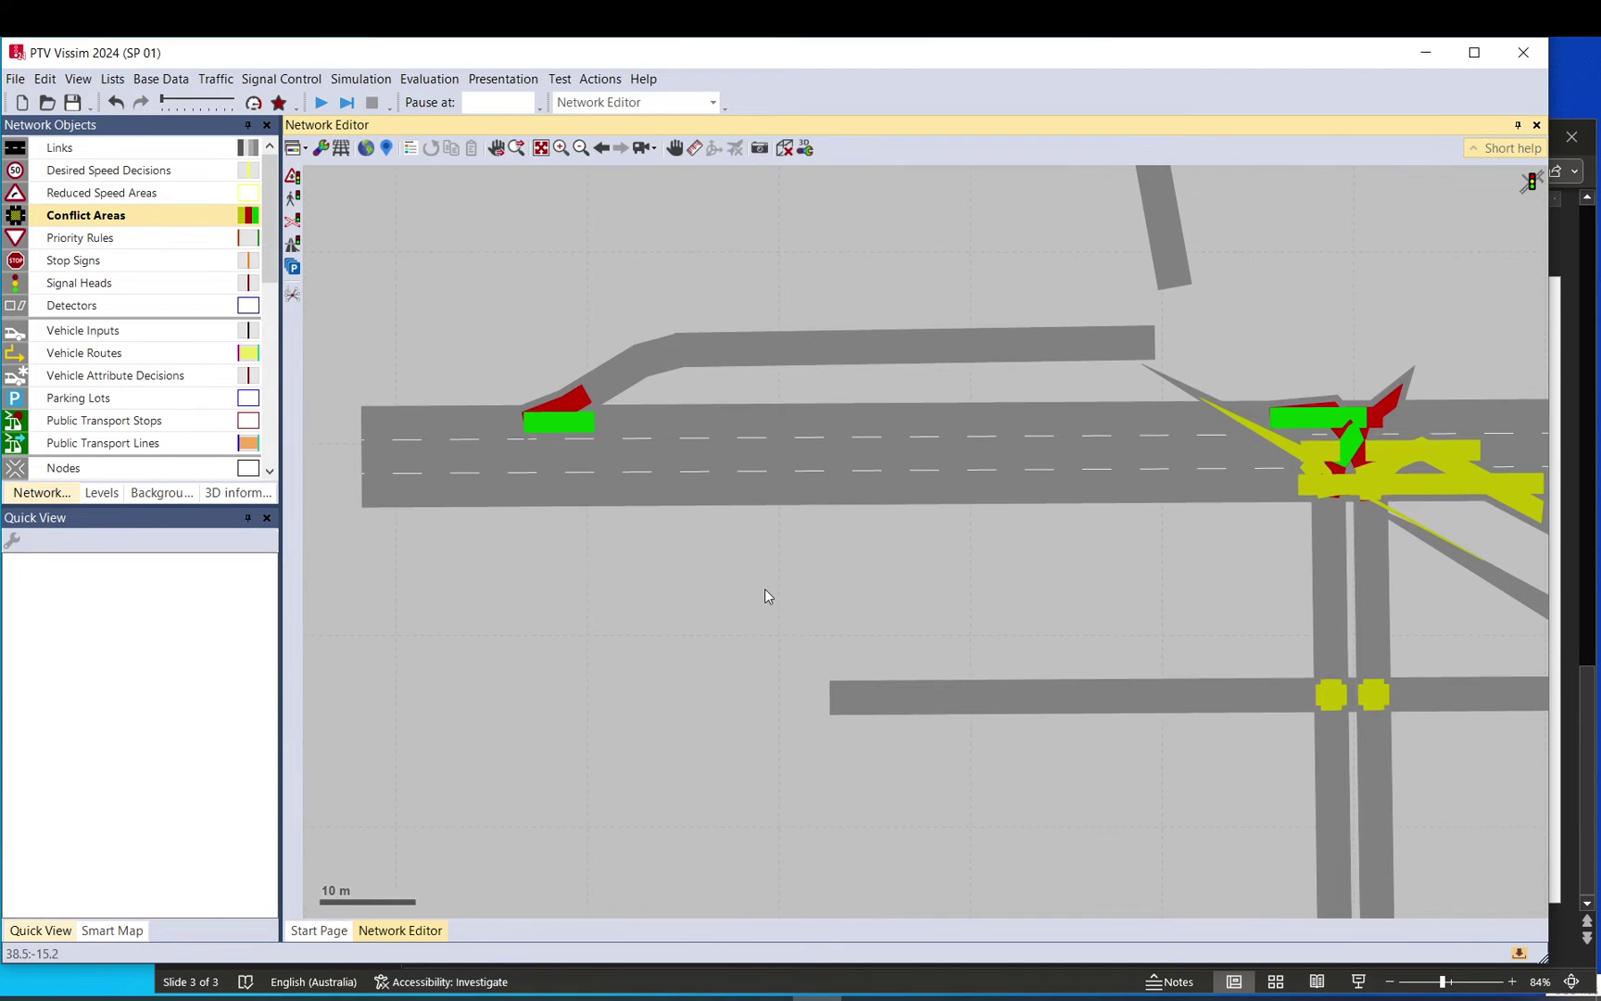
left_click_drag(606, 546, 855, 513)
left_click_drag(1184, 613, 923, 523)
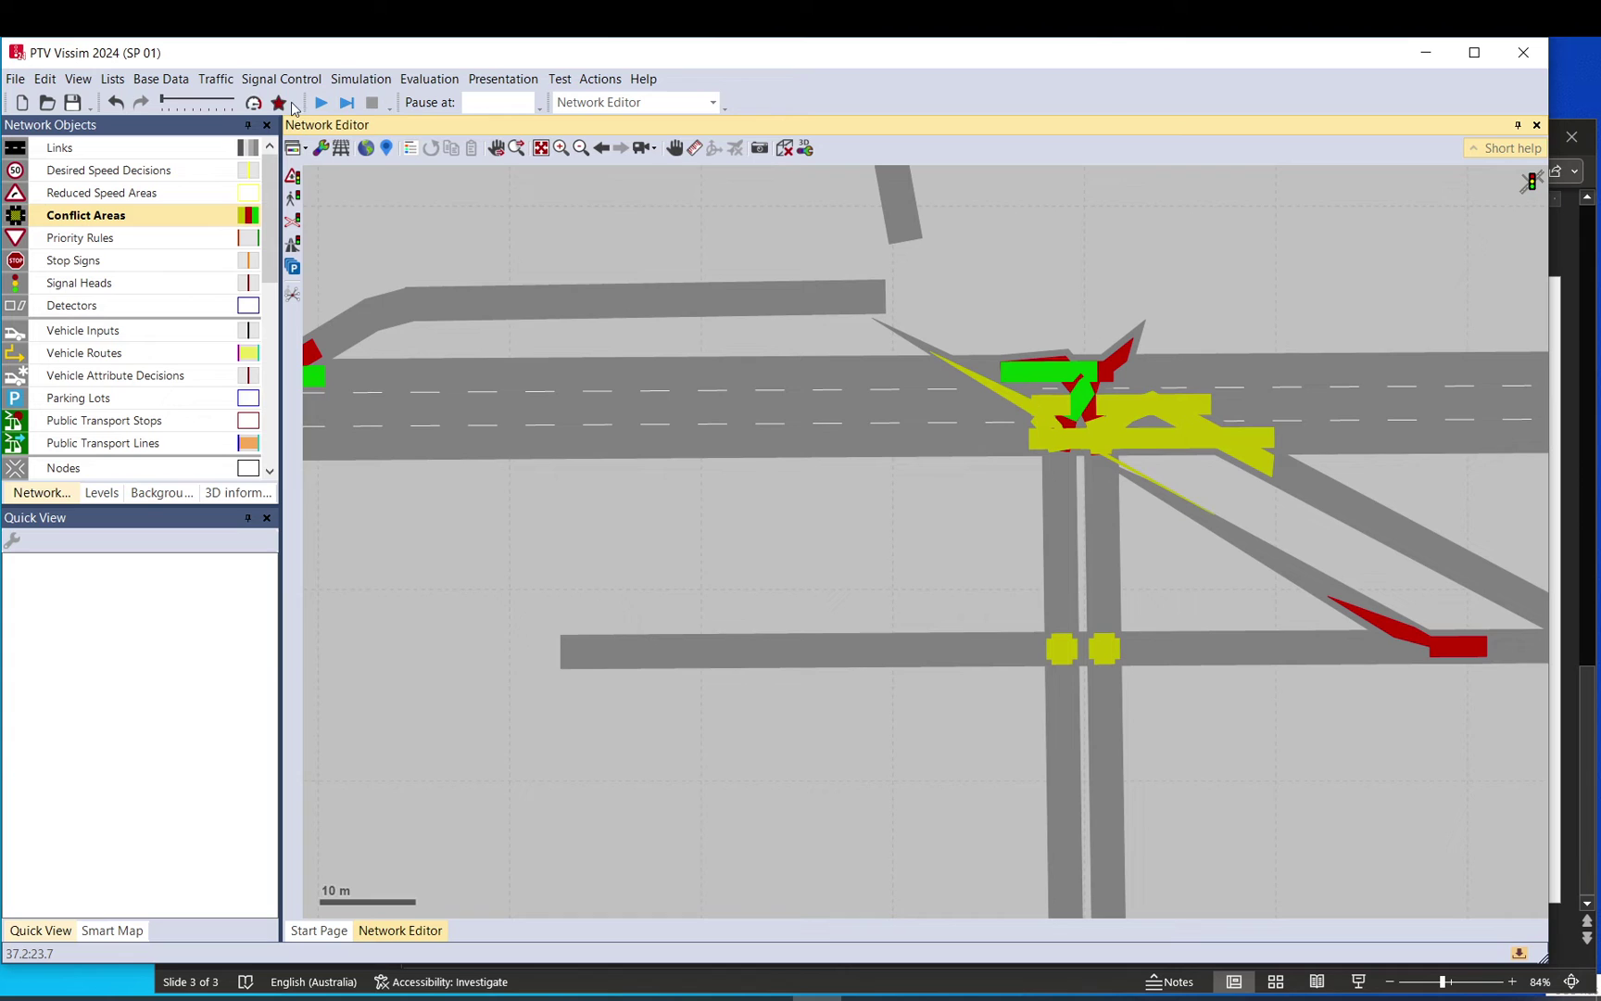
Undo the recent network edits to restore the simple T-intersection
left_click(112, 104)
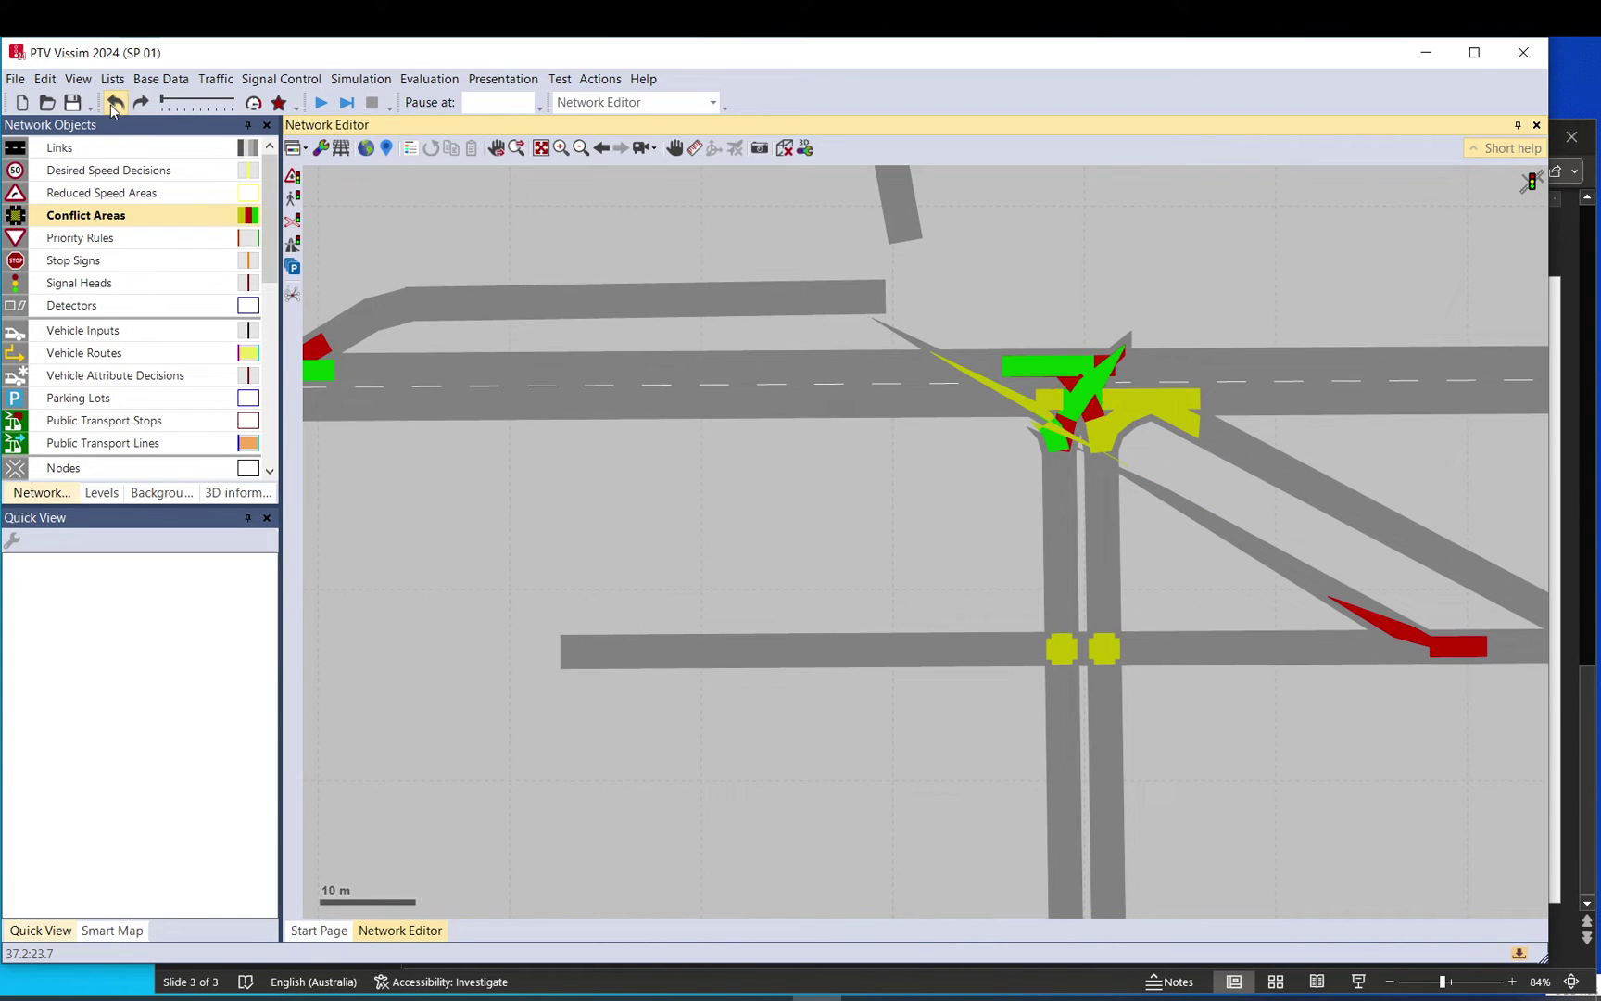
left_click(112, 103)
left_click(112, 104)
left_click(112, 104)
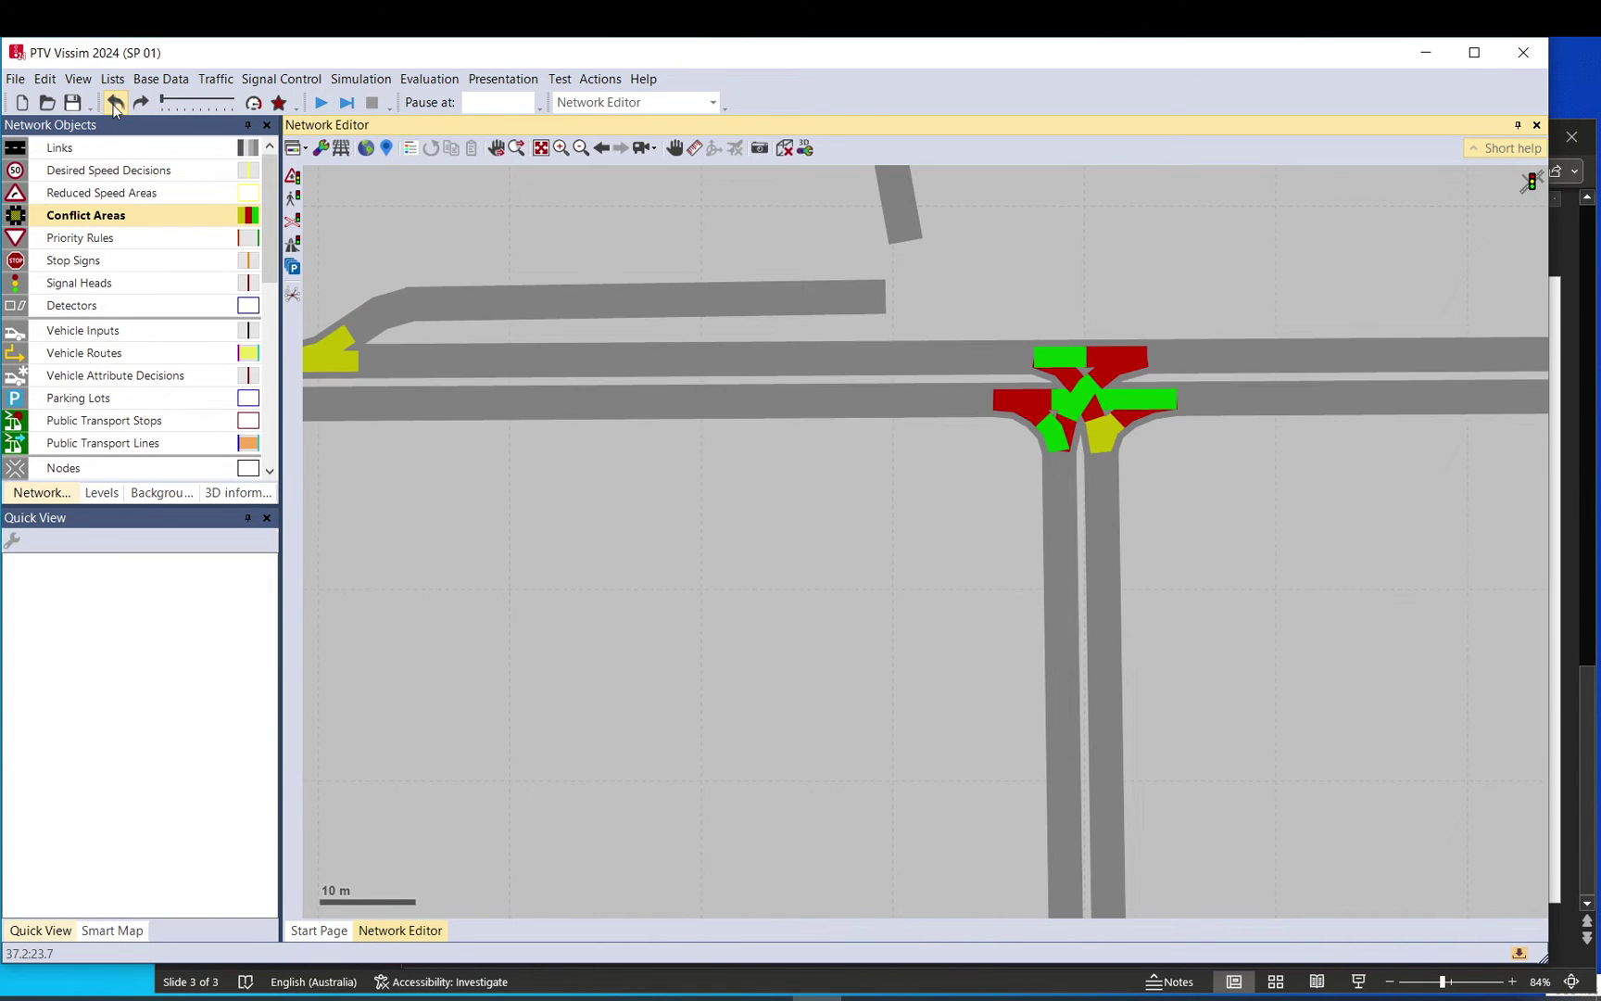
Inspect links 5, 2 and 1, then draw a new 21.3 m link 8 downward below the road
left_click(886, 448)
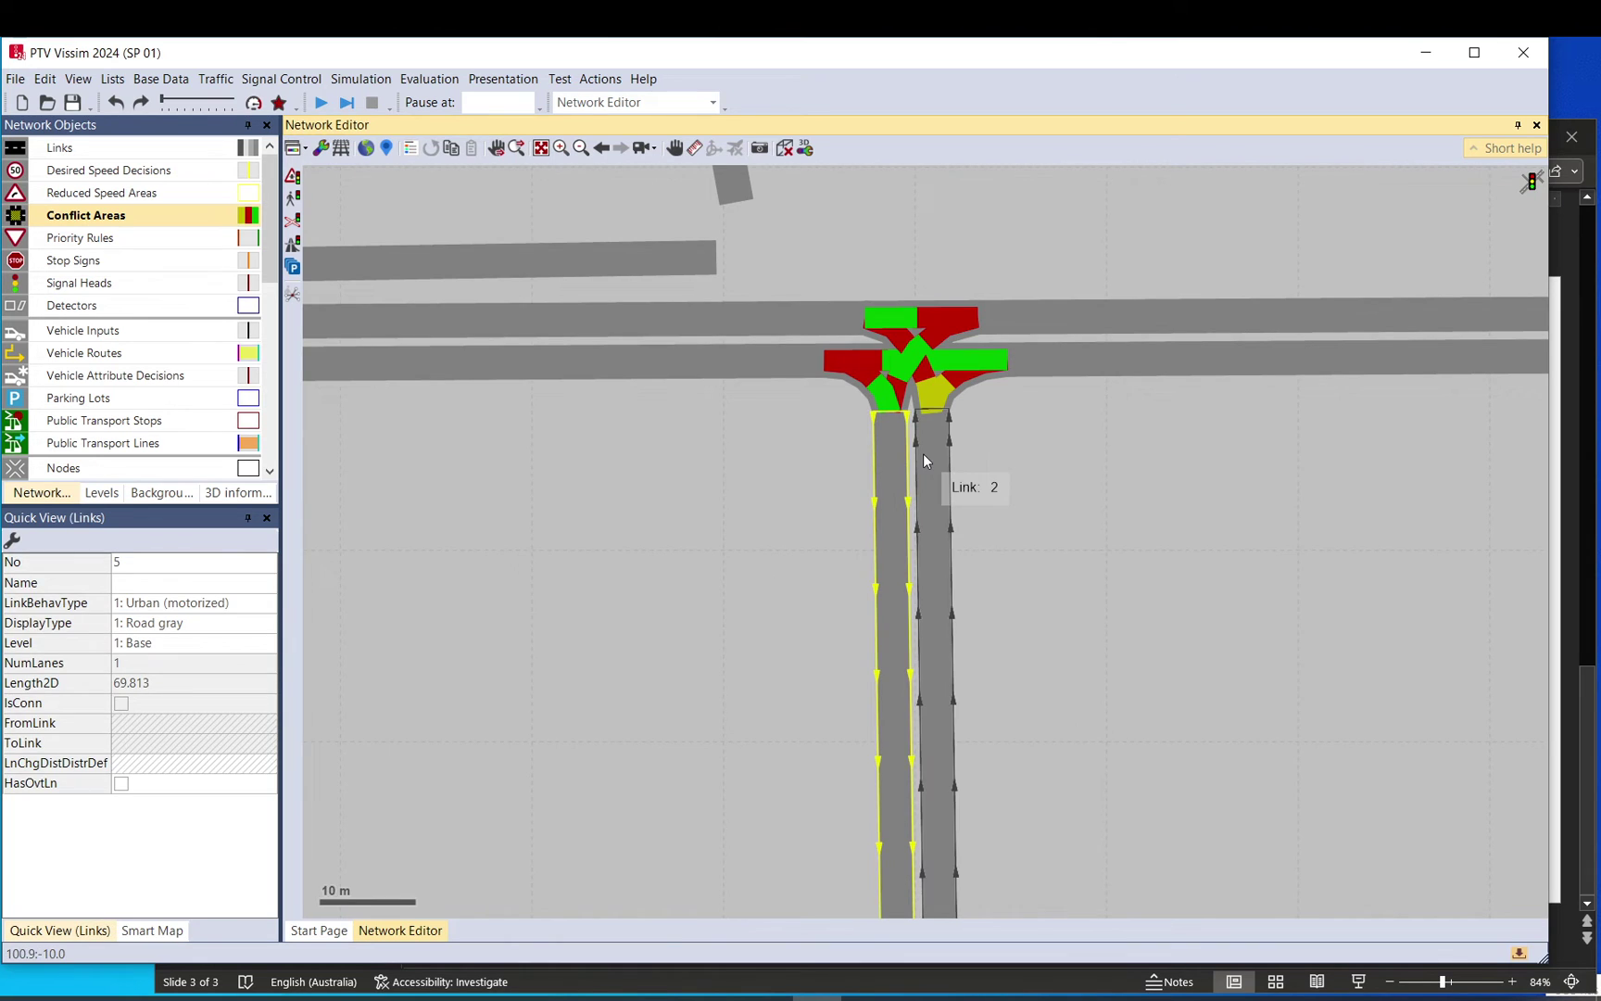
left_click(923, 454)
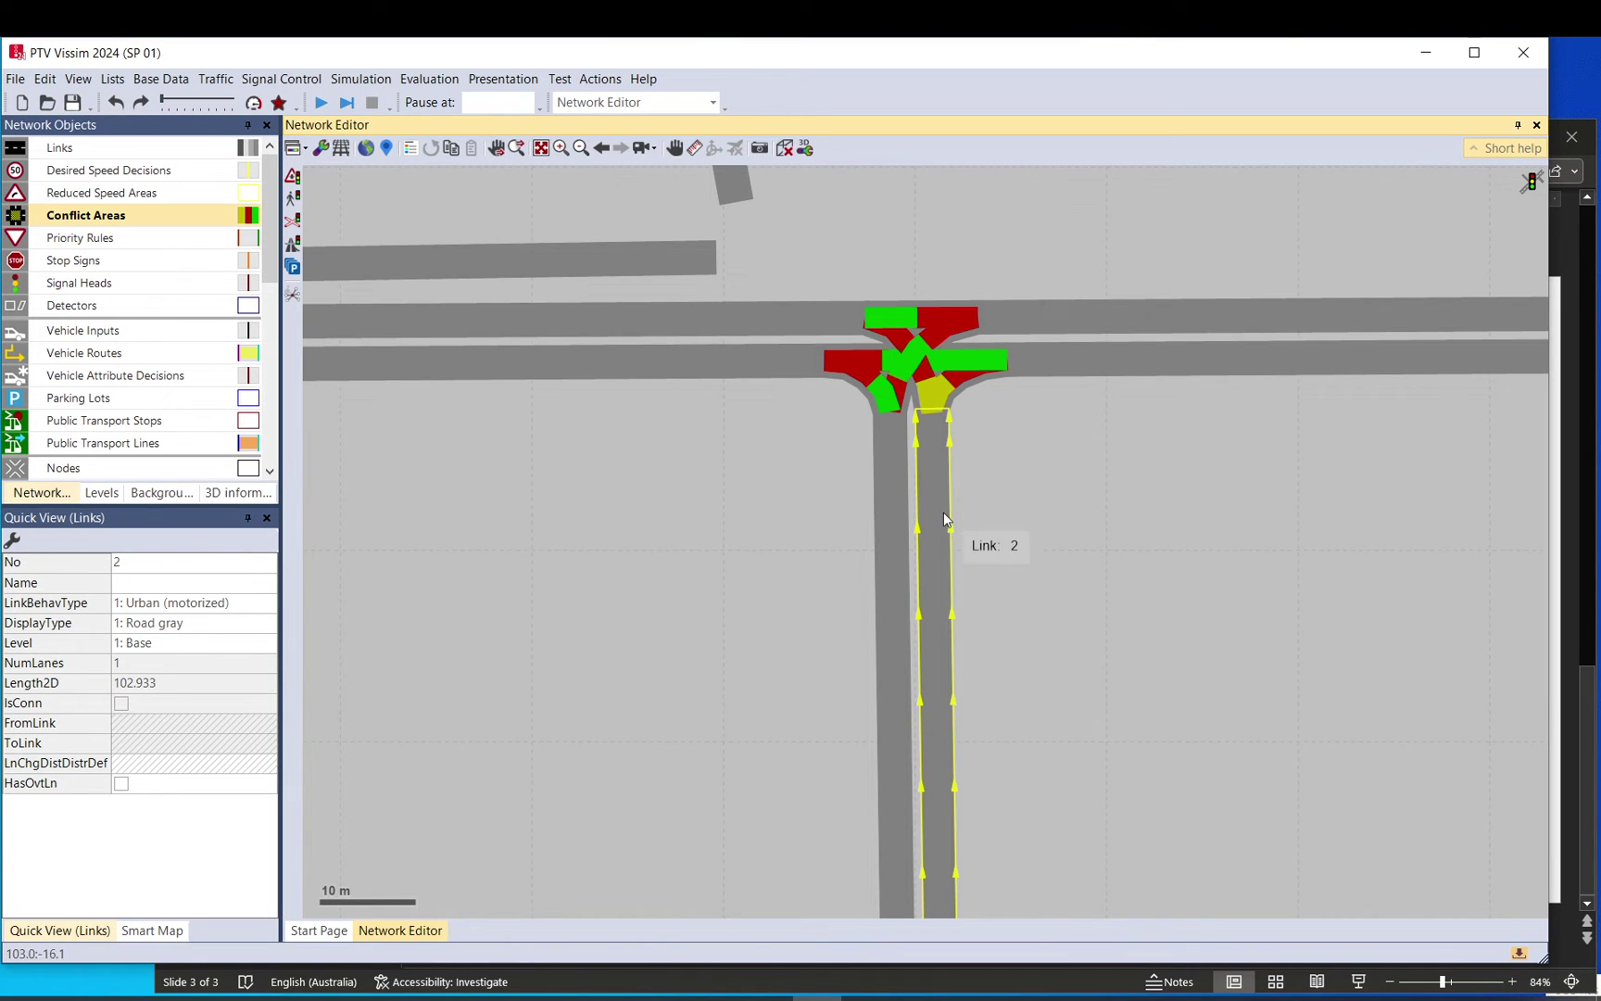
left_click_drag(1096, 371, 764, 375)
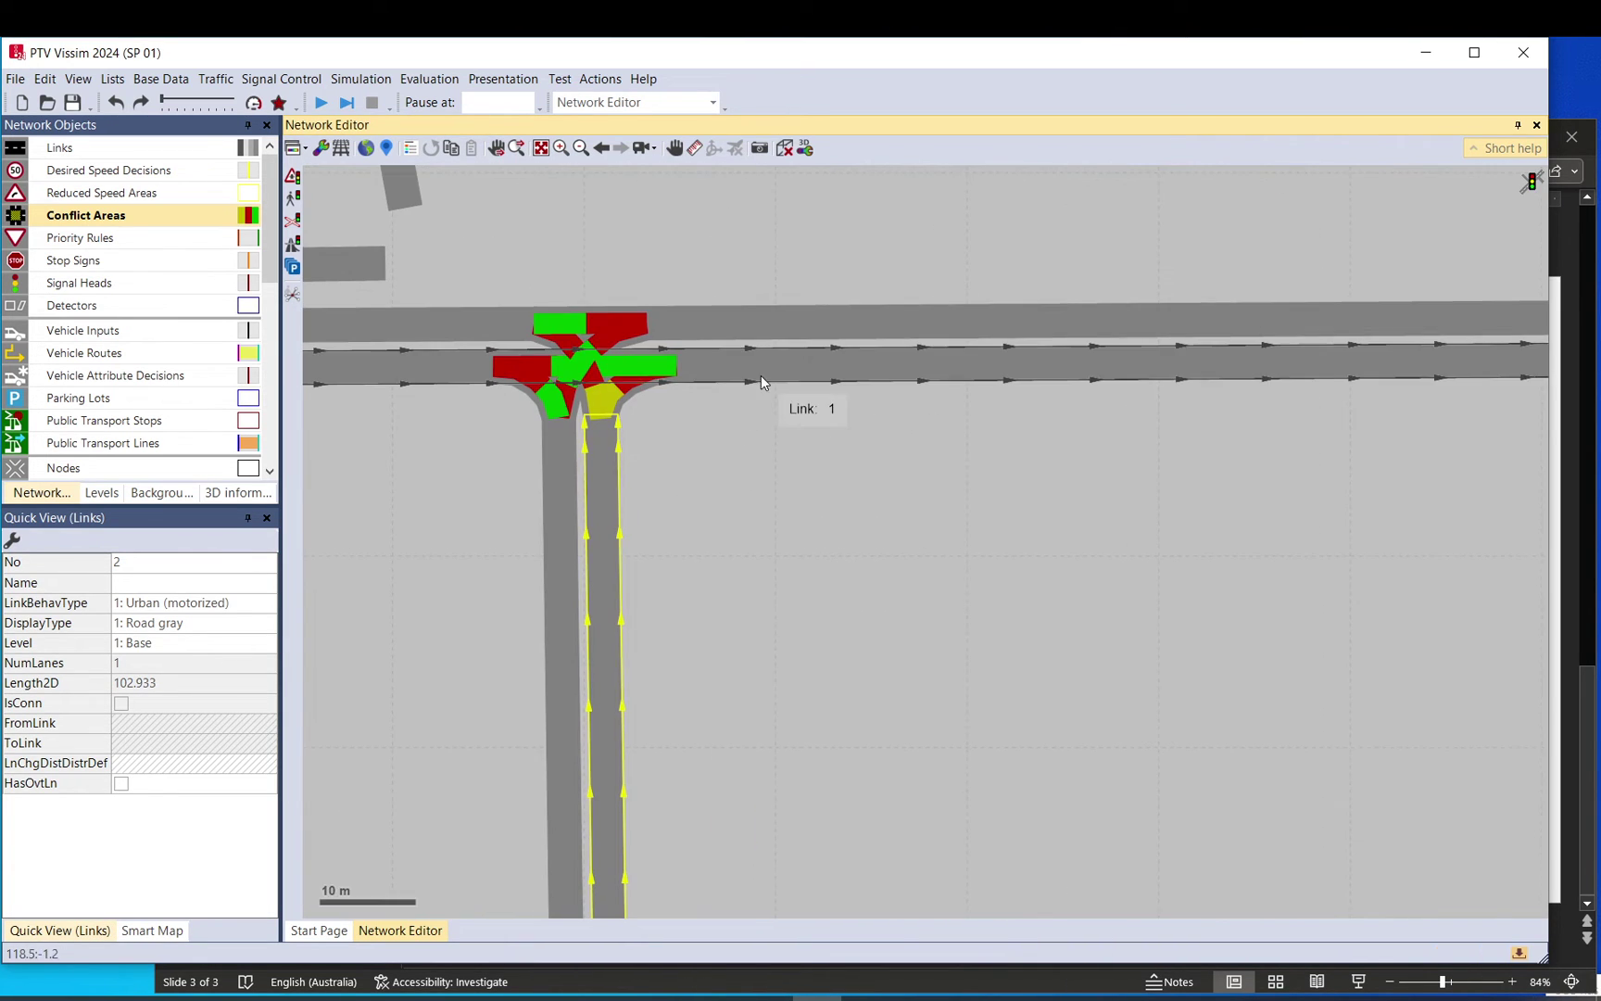
left_click(763, 375)
left_click_drag(404, 407, 685, 364)
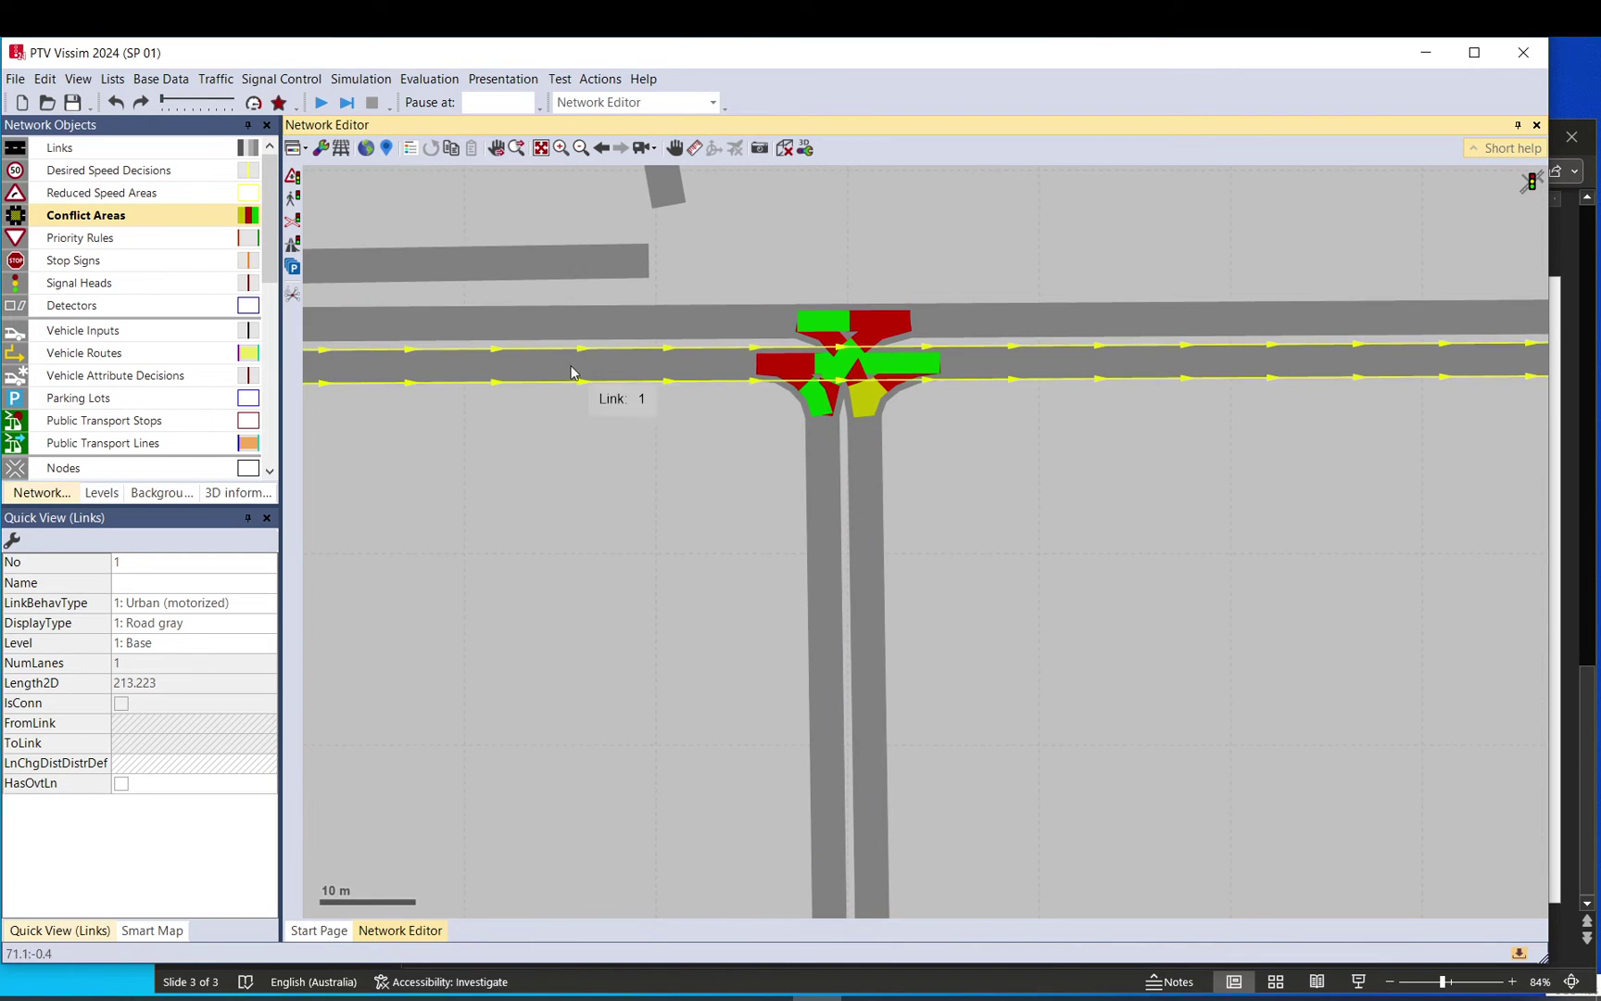
left_click(74, 148)
left_click_drag(702, 449, 705, 635)
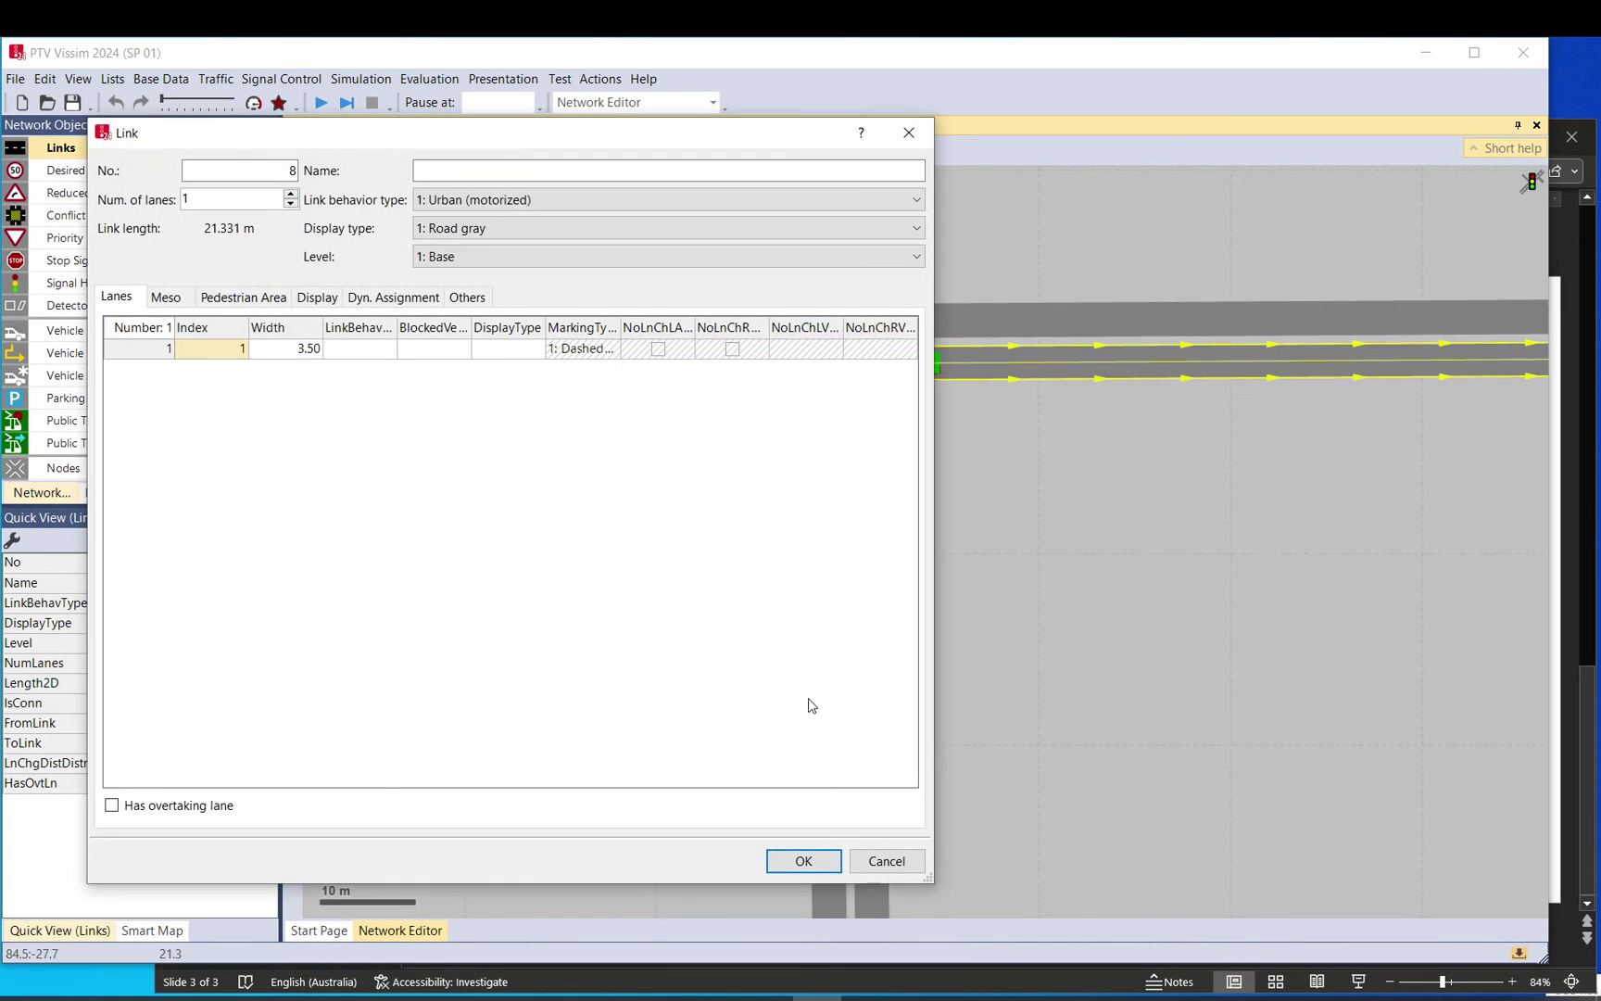
Confirm link 8 and join it from link 1 with connector 10005, recalculating its spline into a curve
left_click(803, 861)
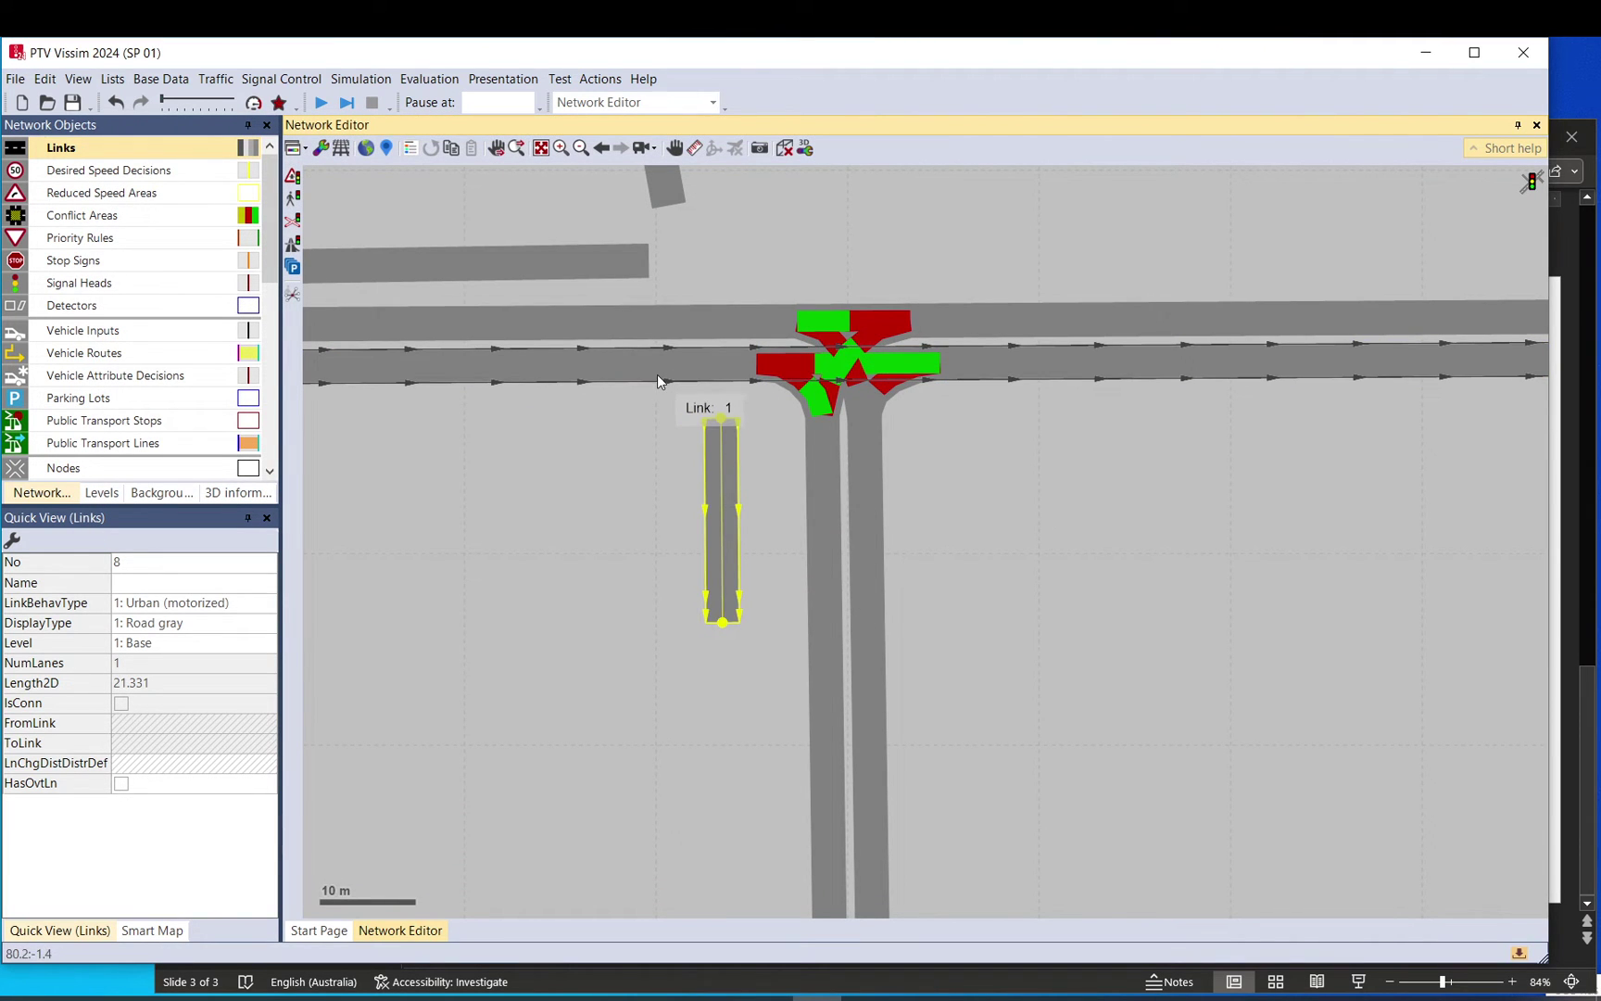
left_click_drag(657, 364, 731, 422)
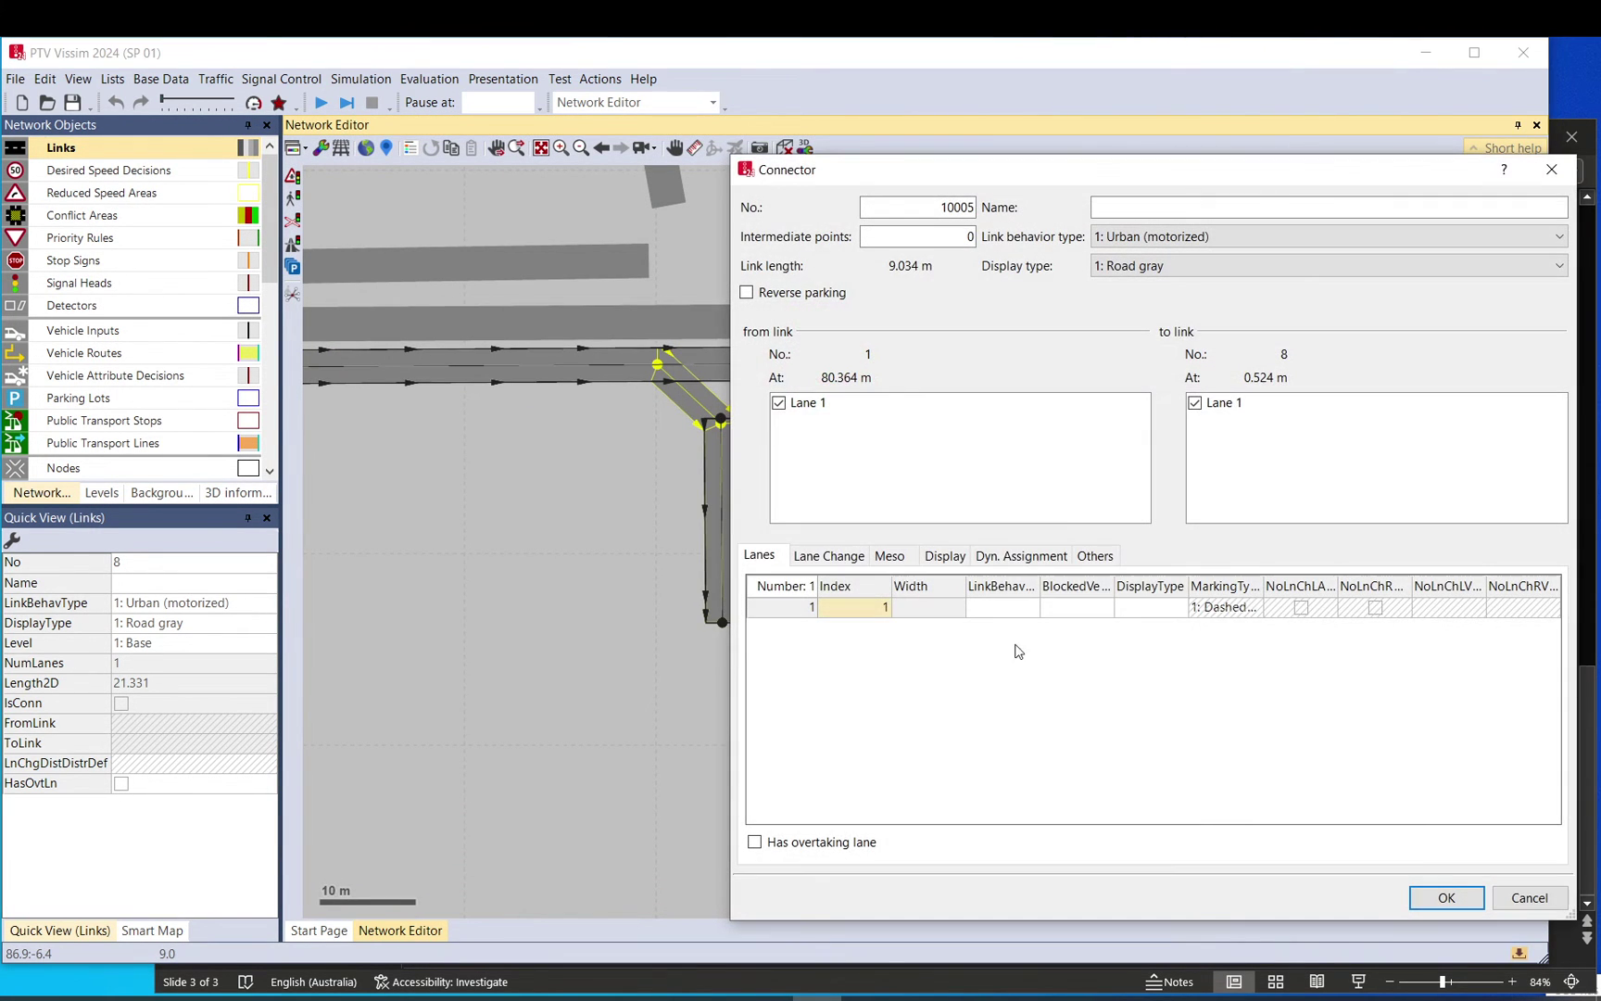
left_click(1444, 895)
left_click(681, 403)
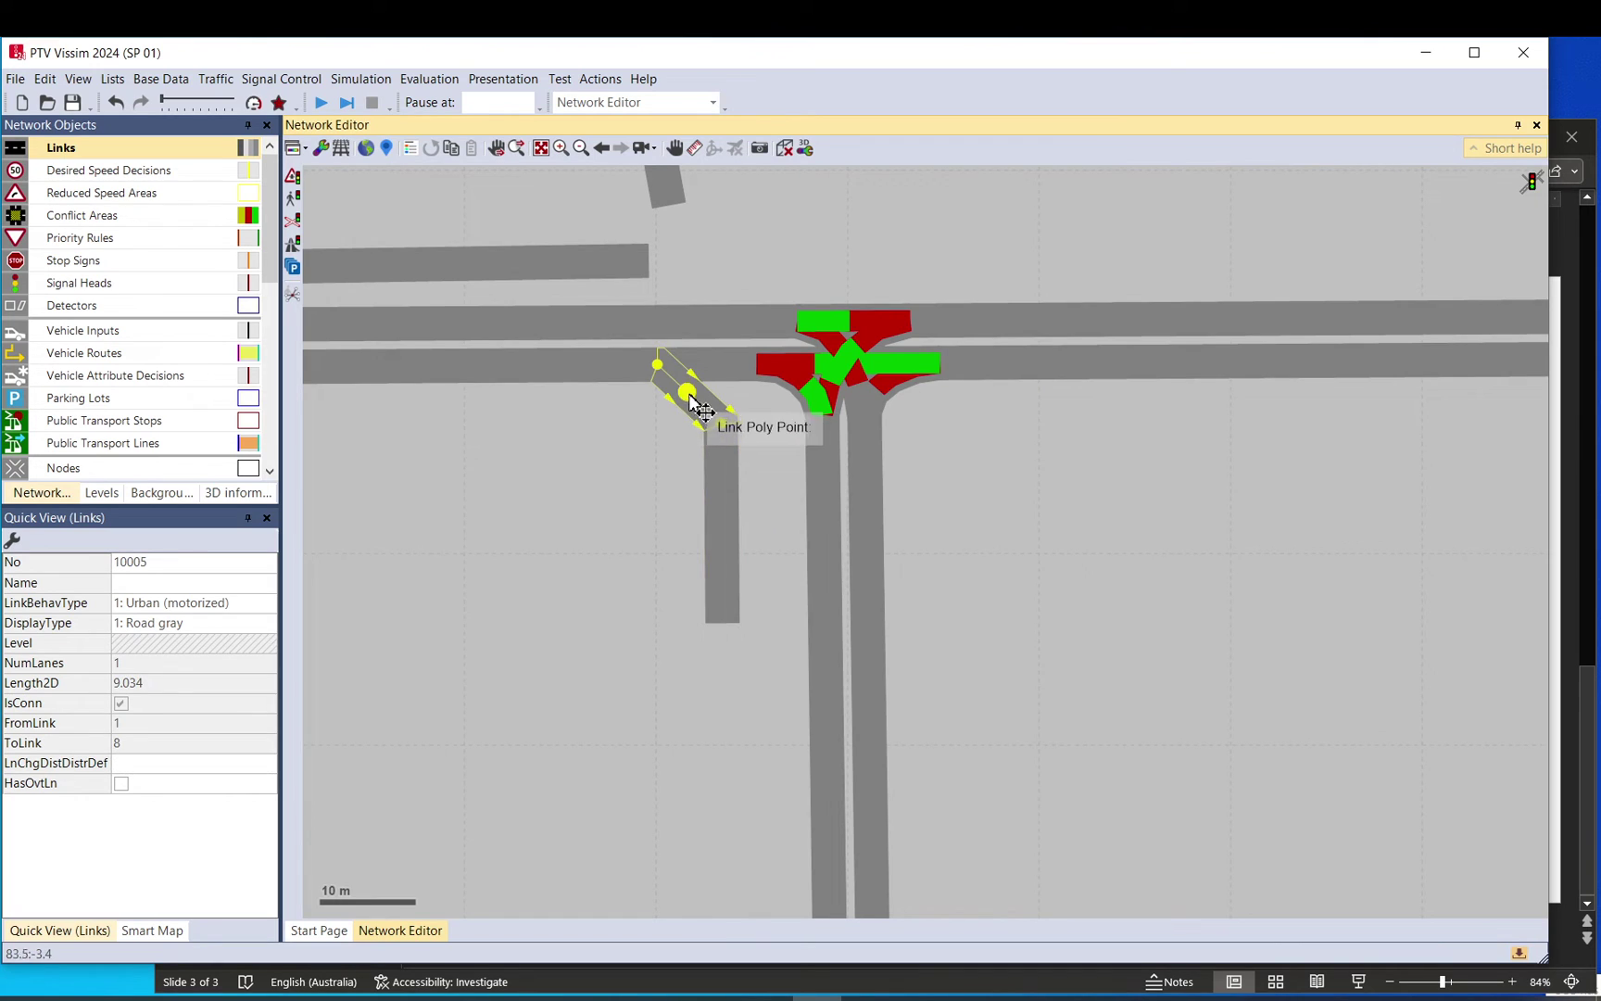
right_click(699, 397)
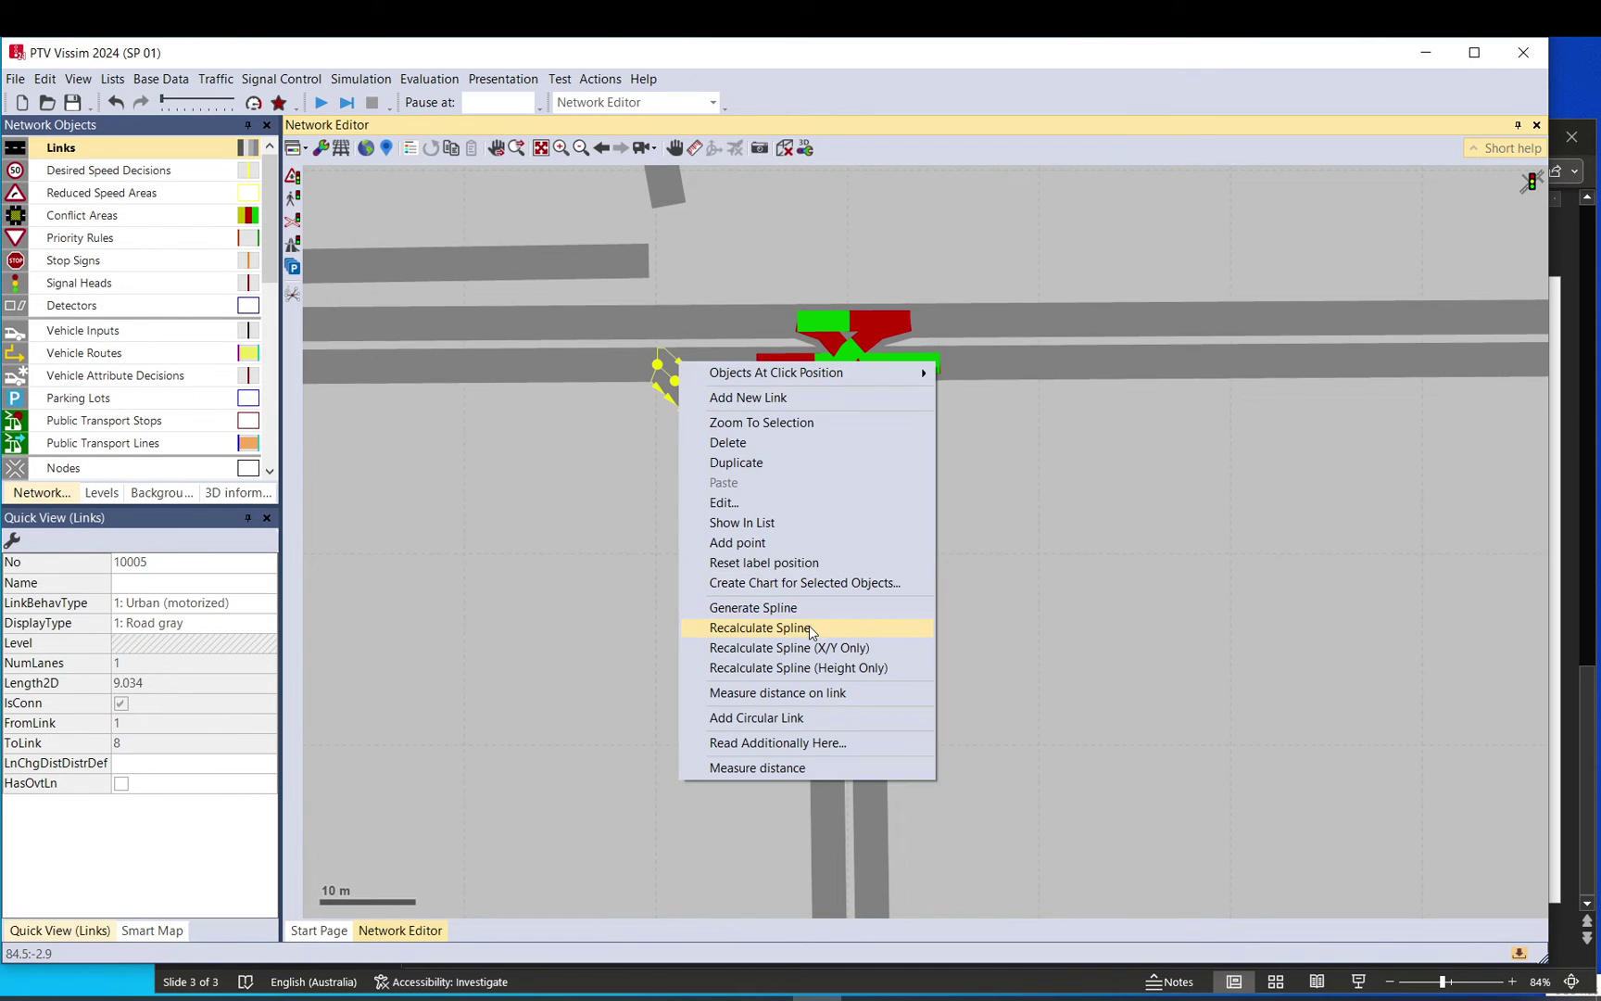
left_click(809, 629)
left_click(757, 425)
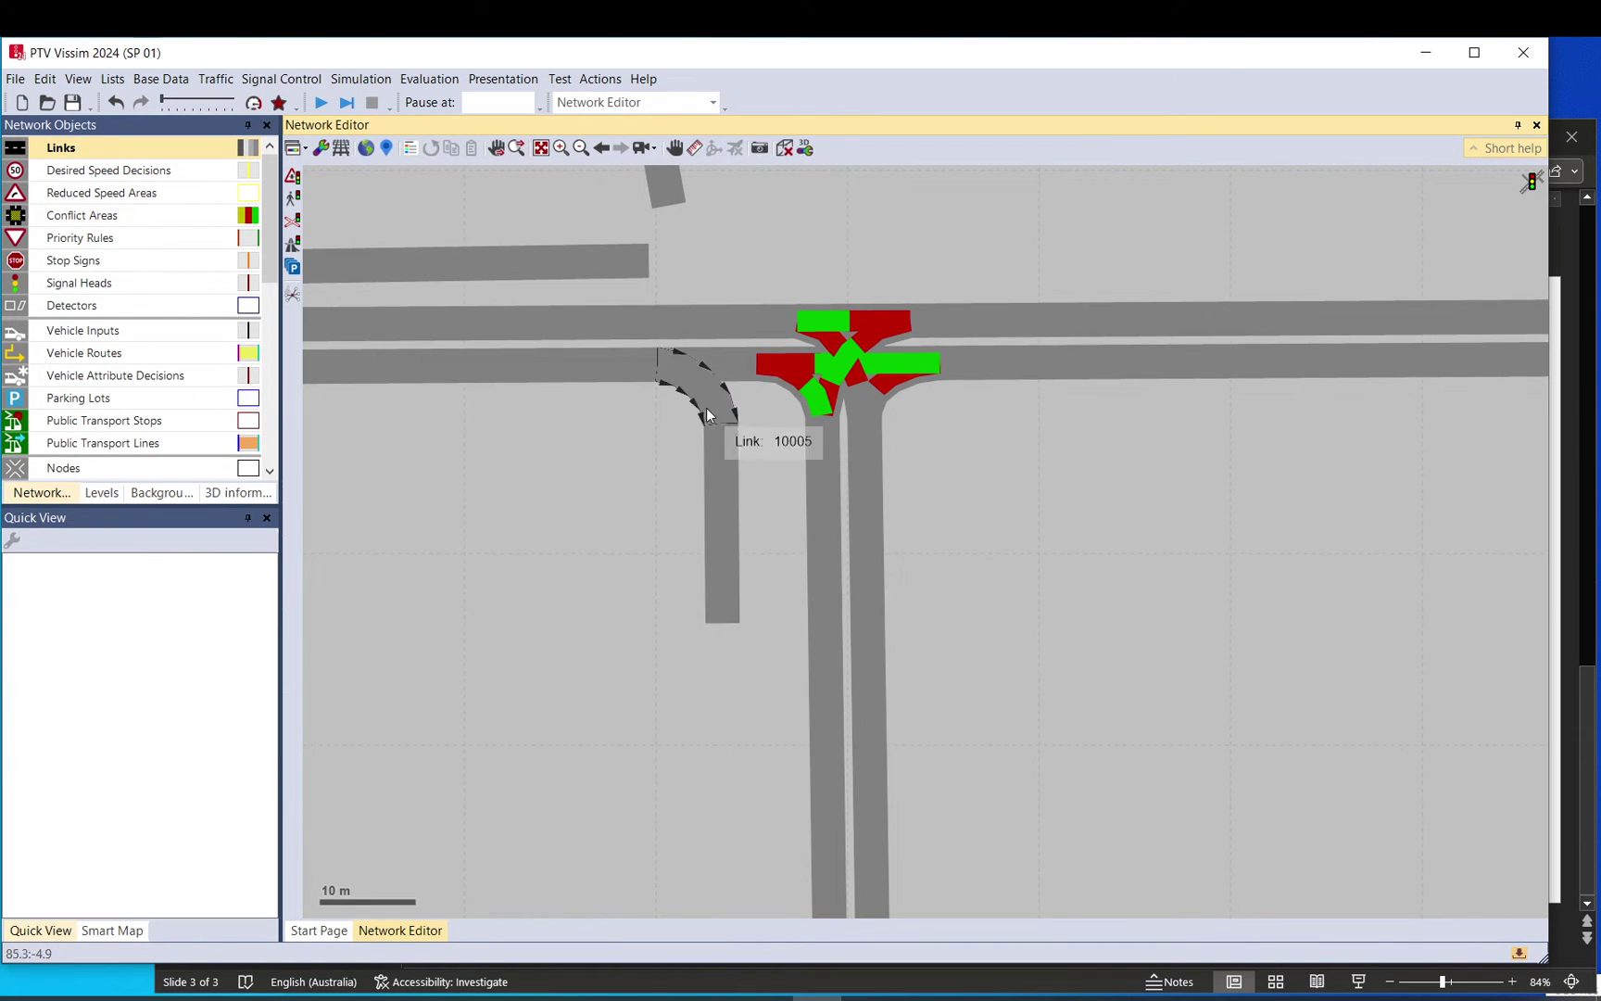
Set the new conflict area at connector 10005 to Undetermined, then check link 8 and the connector
left_click(102, 223)
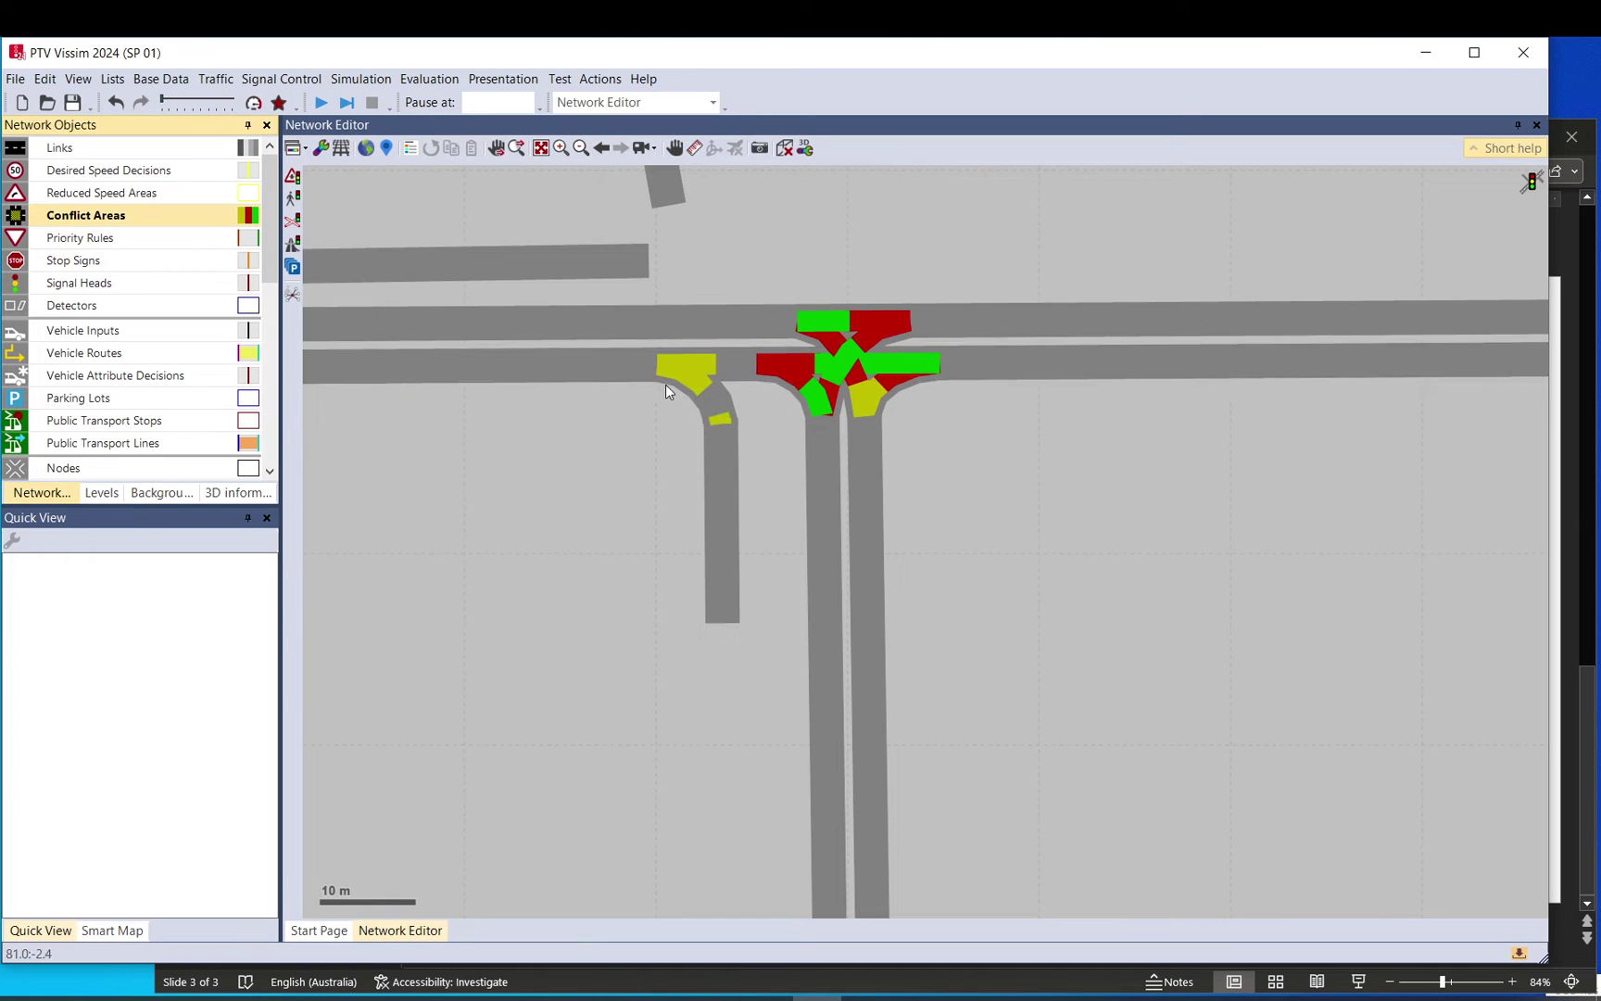
left_click(686, 374)
left_click(688, 372)
left_click(688, 371)
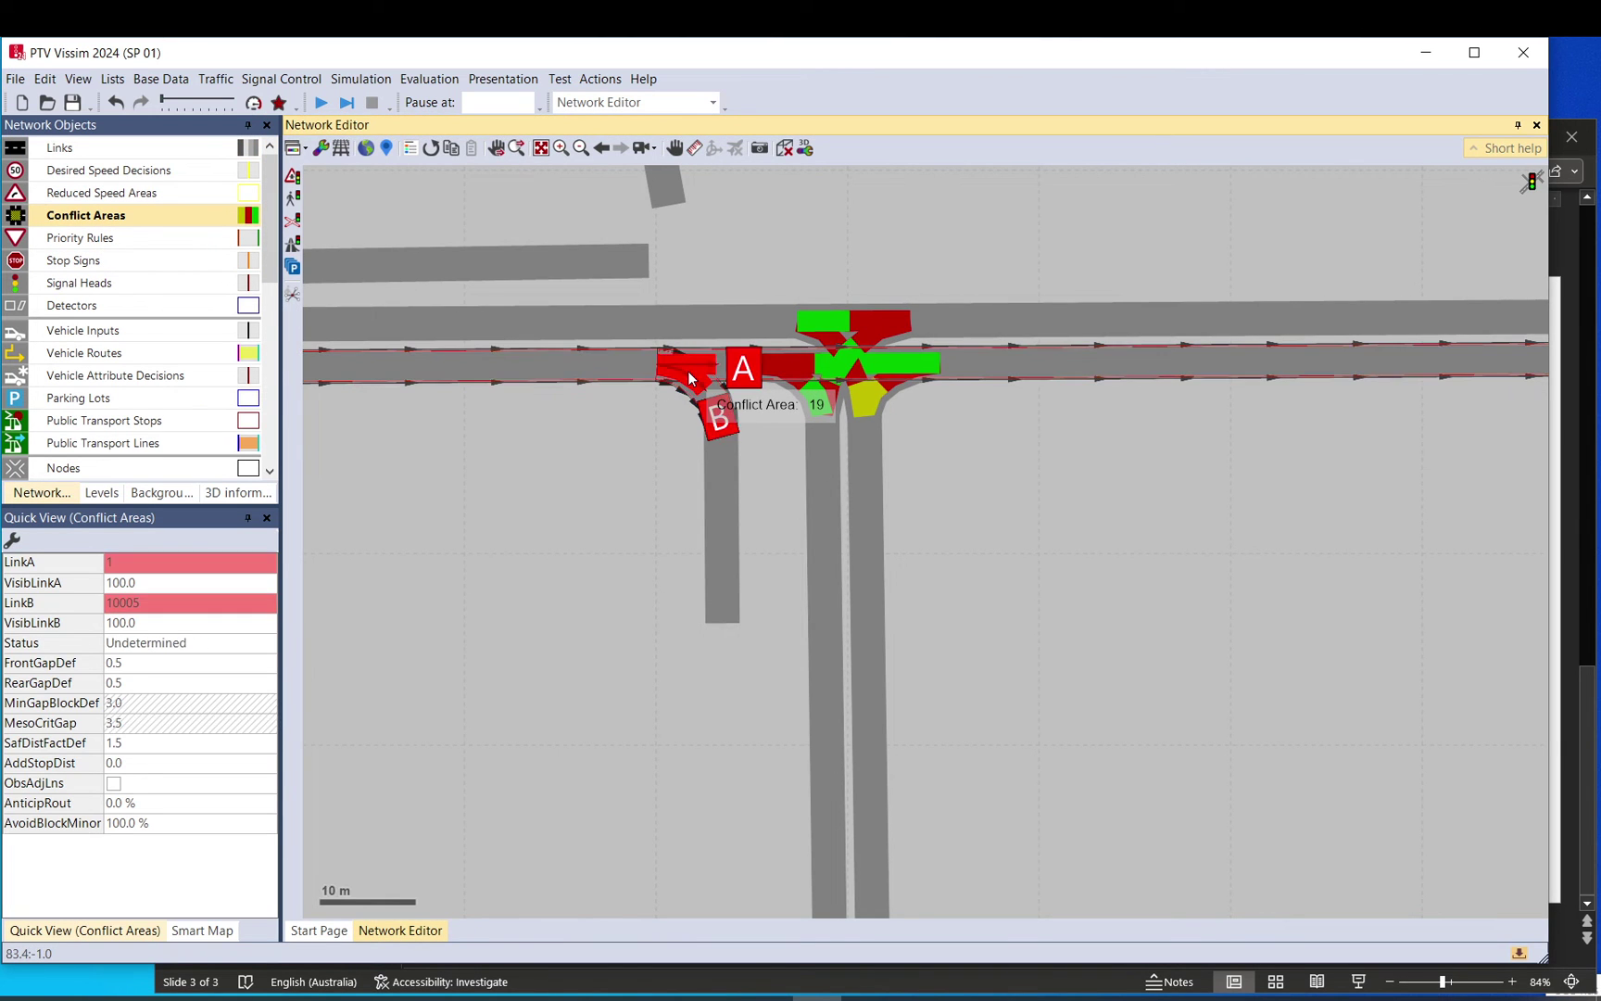
left_click(654, 447)
left_click(727, 436)
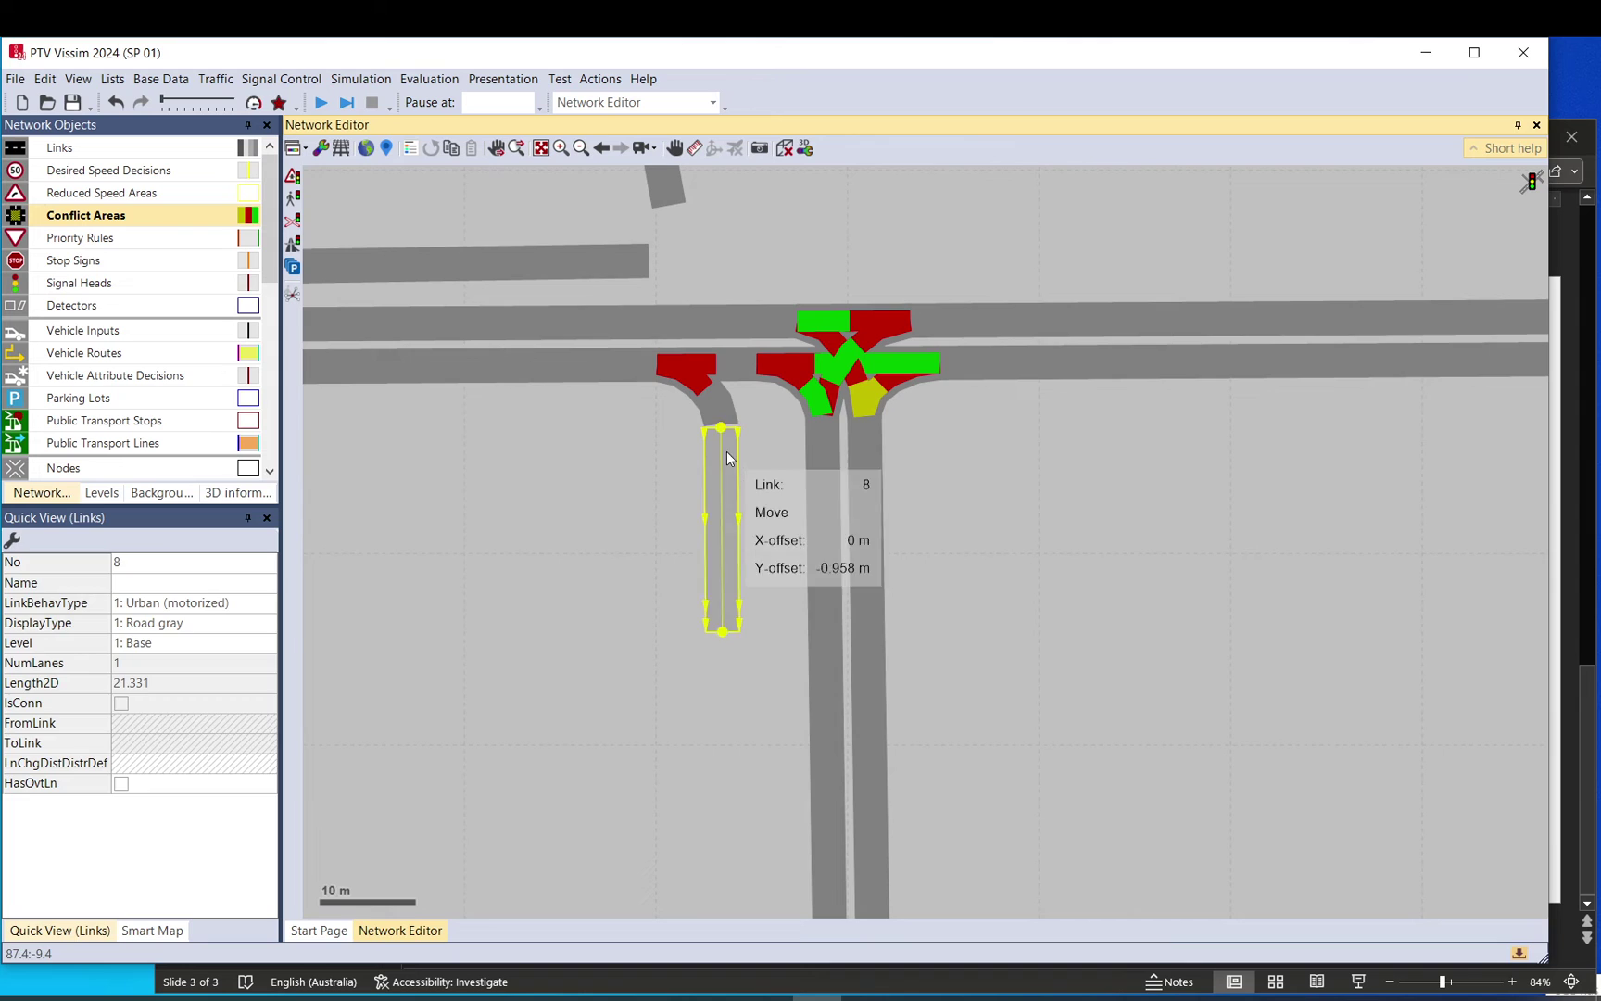
left_click(749, 433)
left_click(732, 423)
left_click(754, 421)
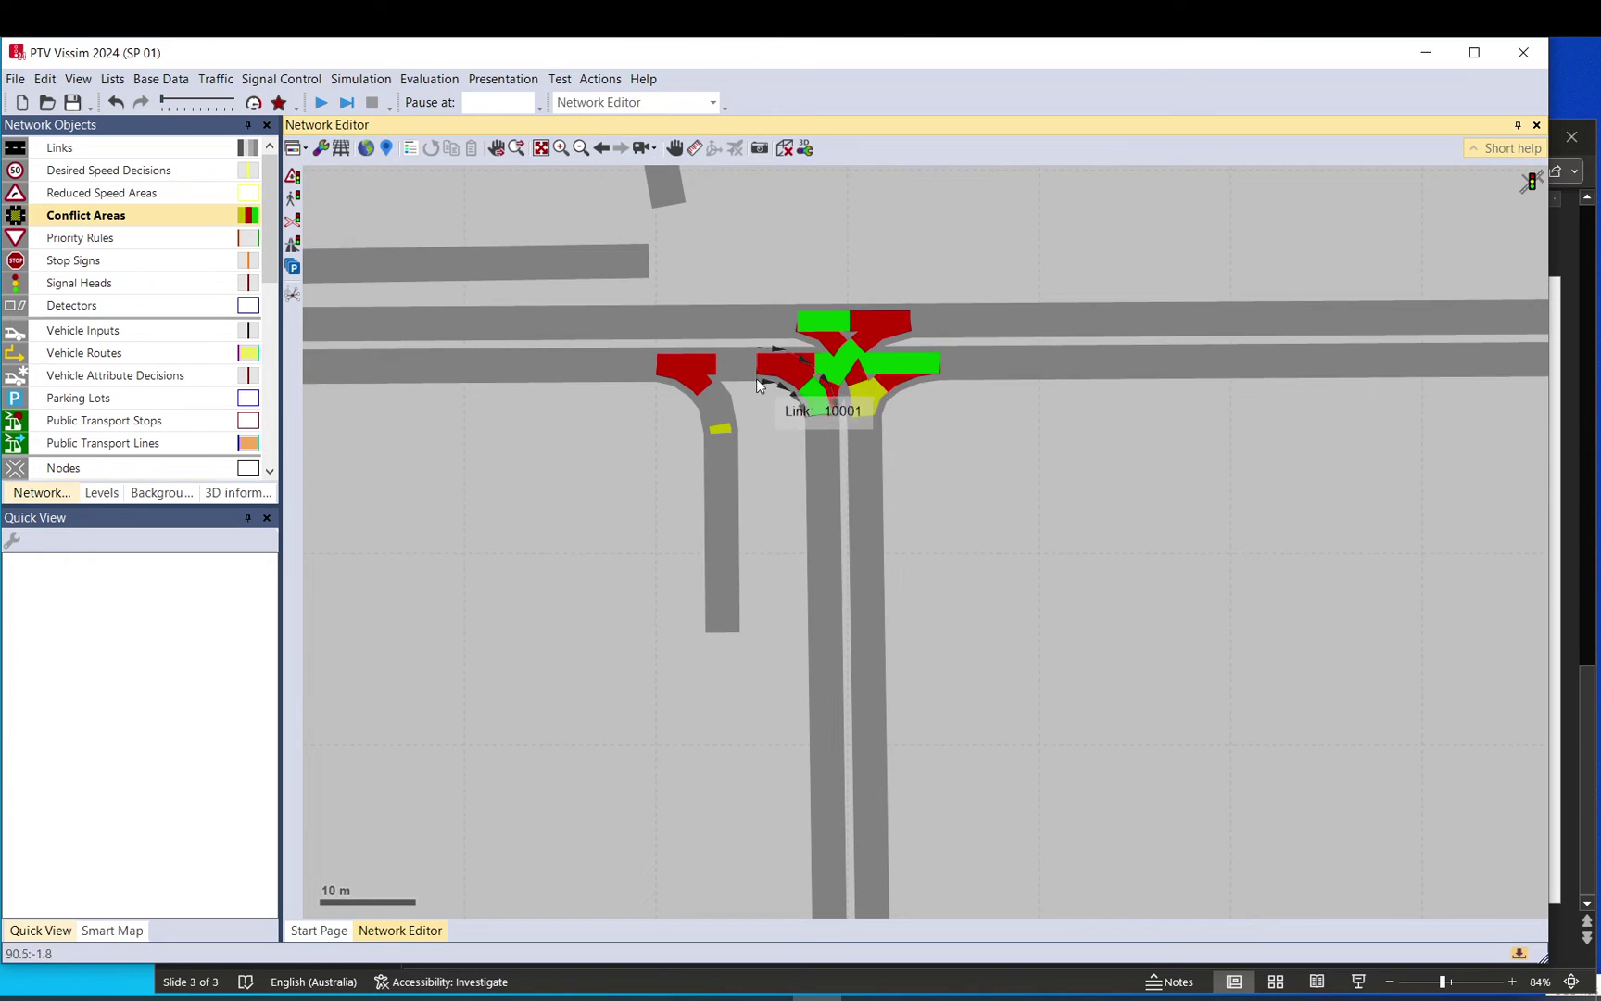
Select the conflict area between link 1 and connector 10002 and pick its AnticipRout field in Quick View
left_click(851, 374)
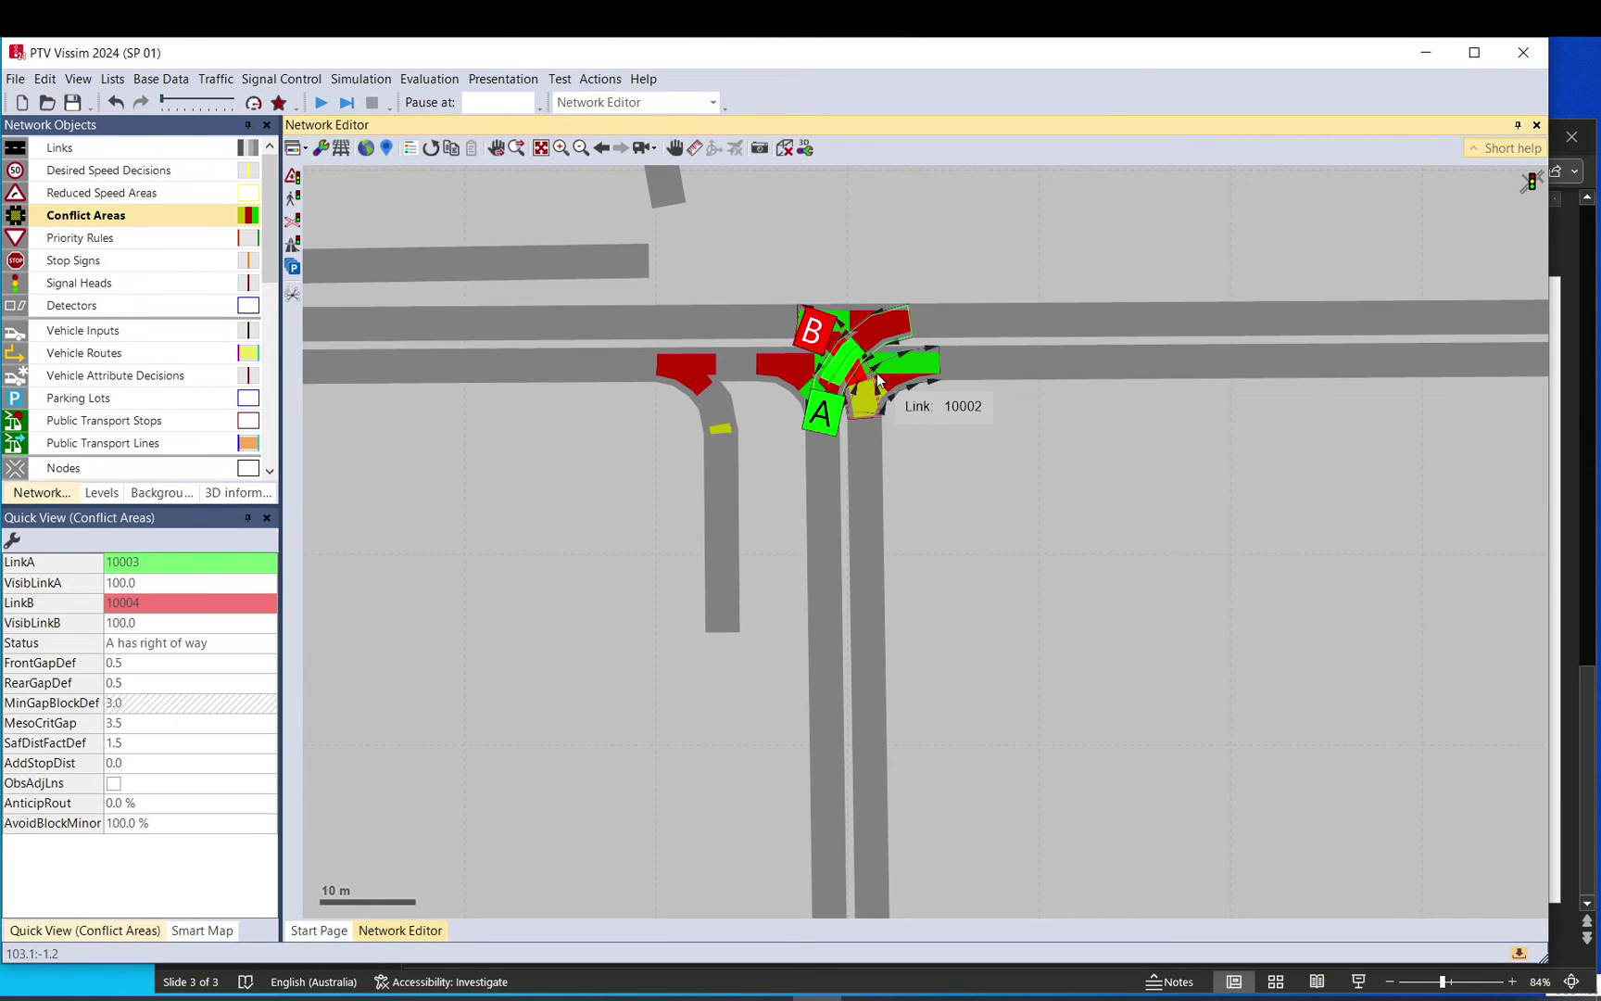
left_click(879, 372)
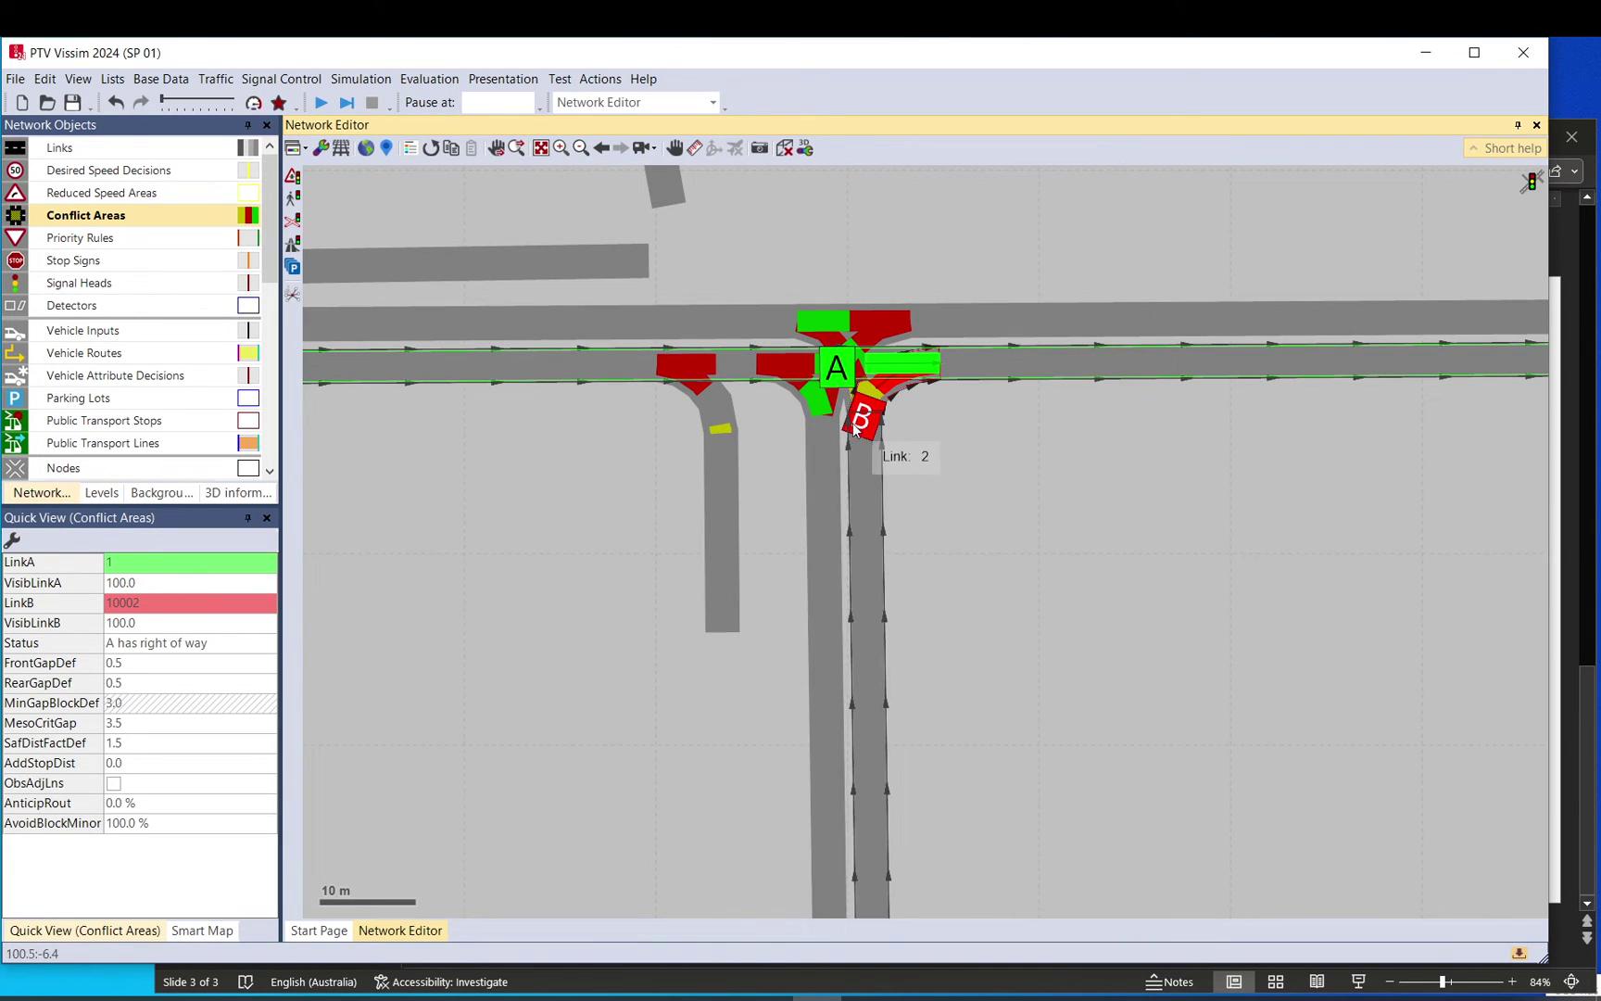
left_click(129, 805)
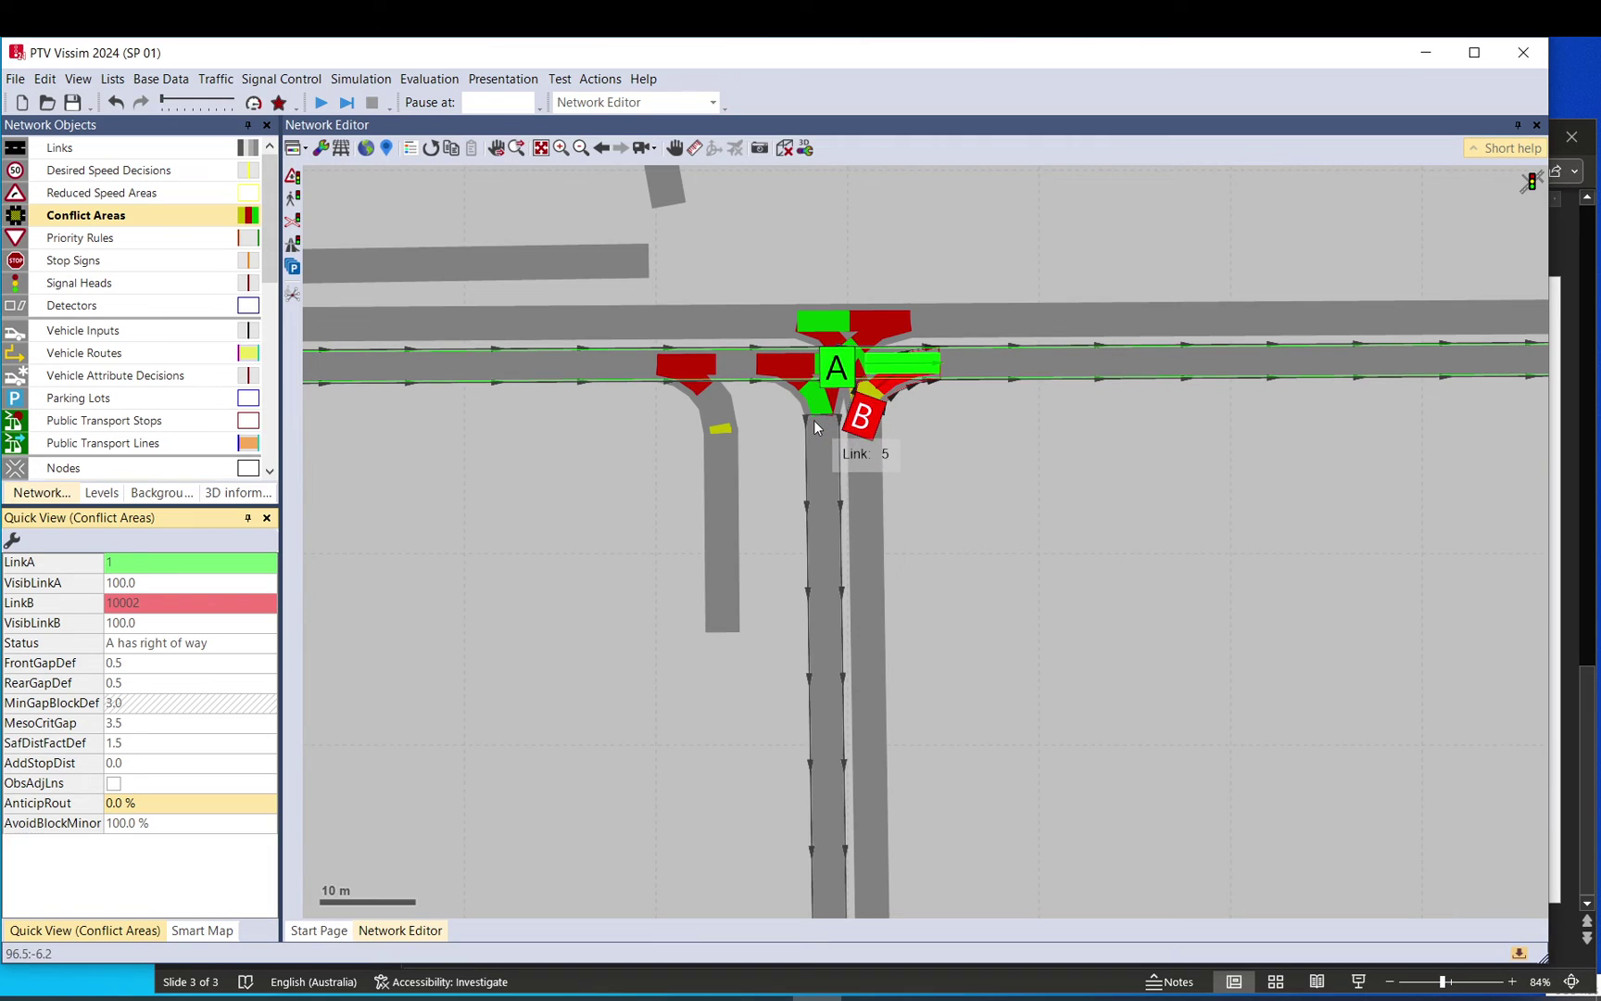
Set the merge conflict area's AnticipRout to 50%, checking link 1 and connectors 10001 and 10002
left_click(130, 805)
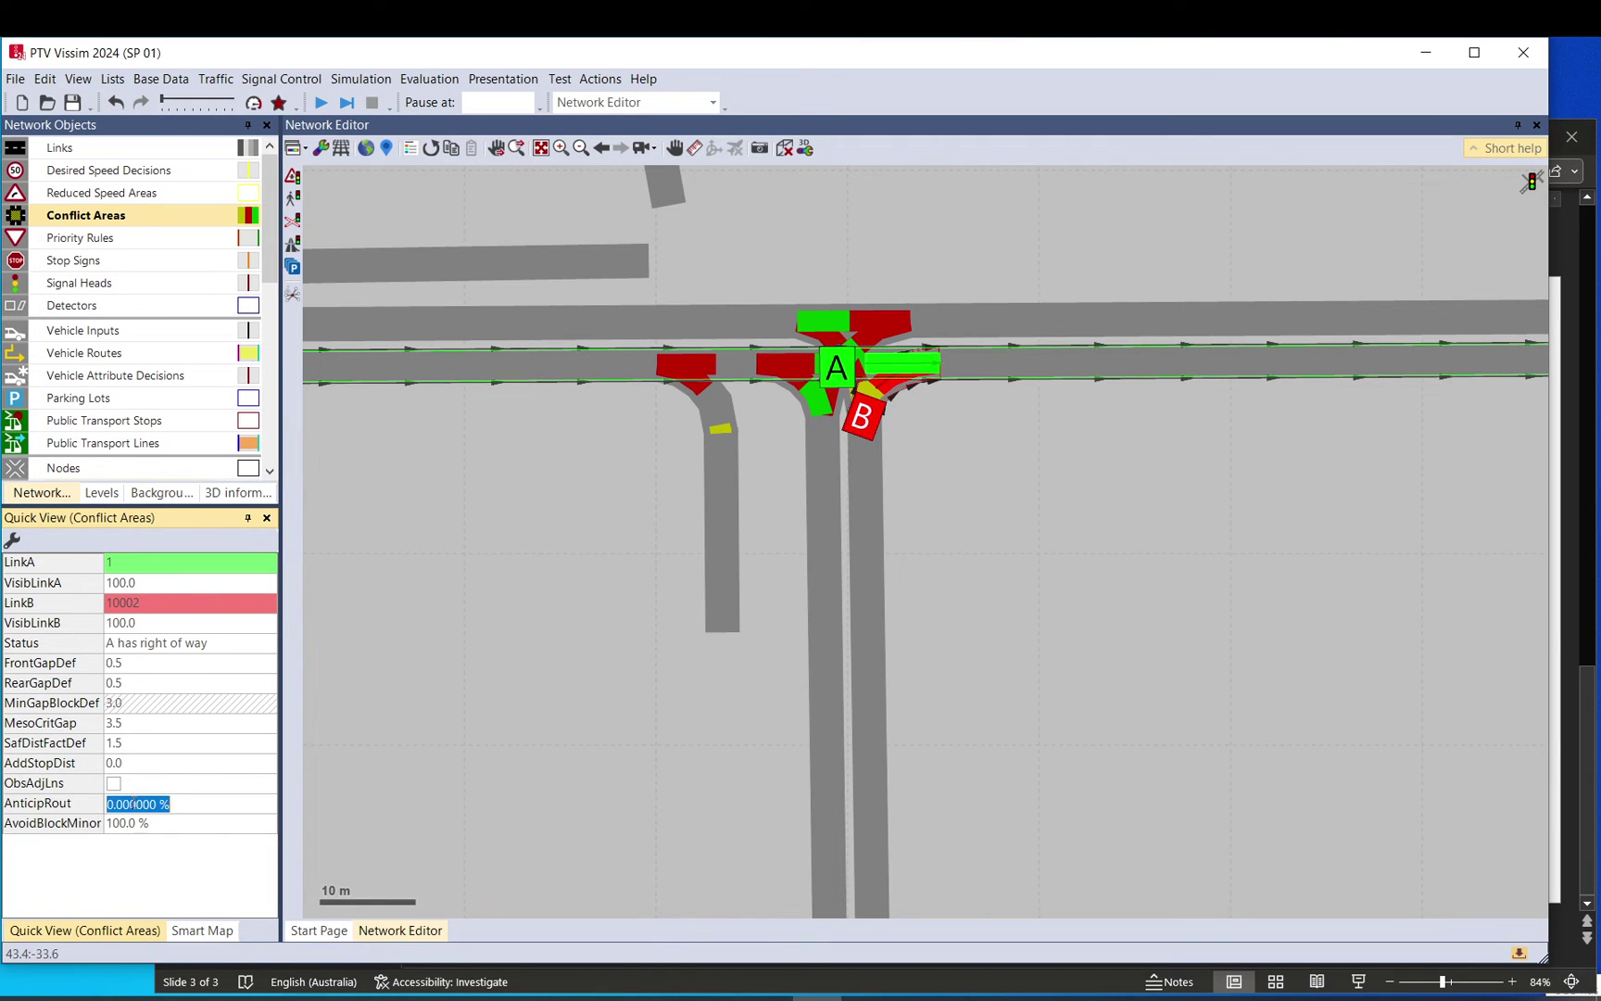
key("Return")
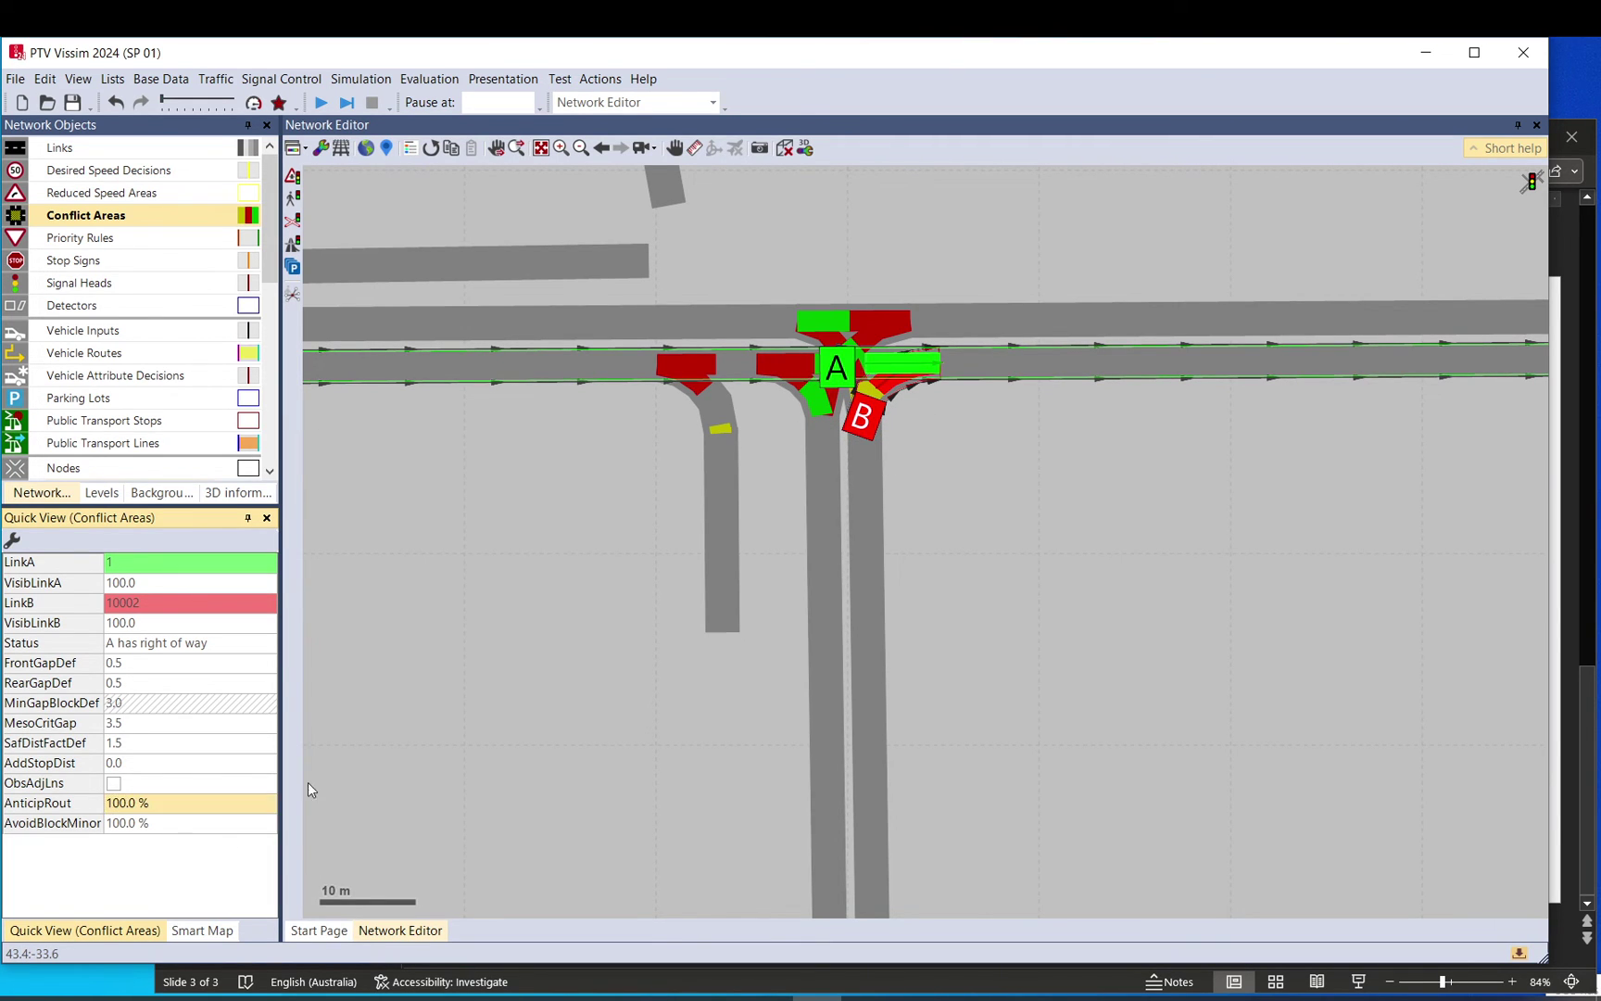
left_click(911, 409)
left_click(540, 374)
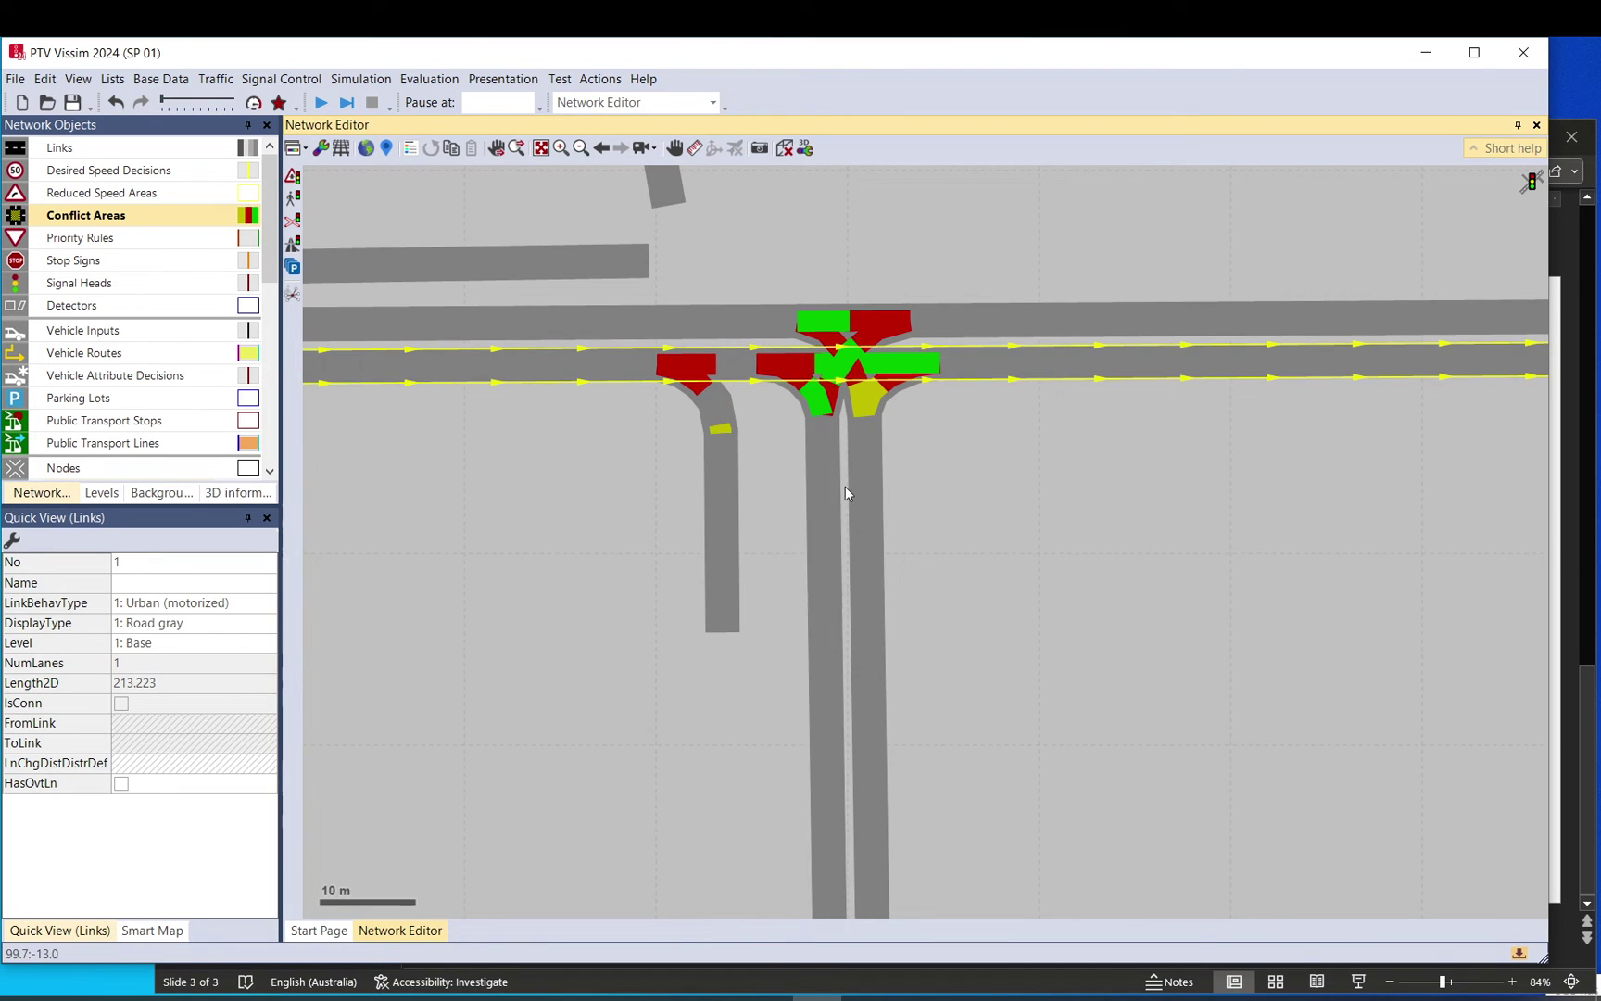
left_click(902, 387)
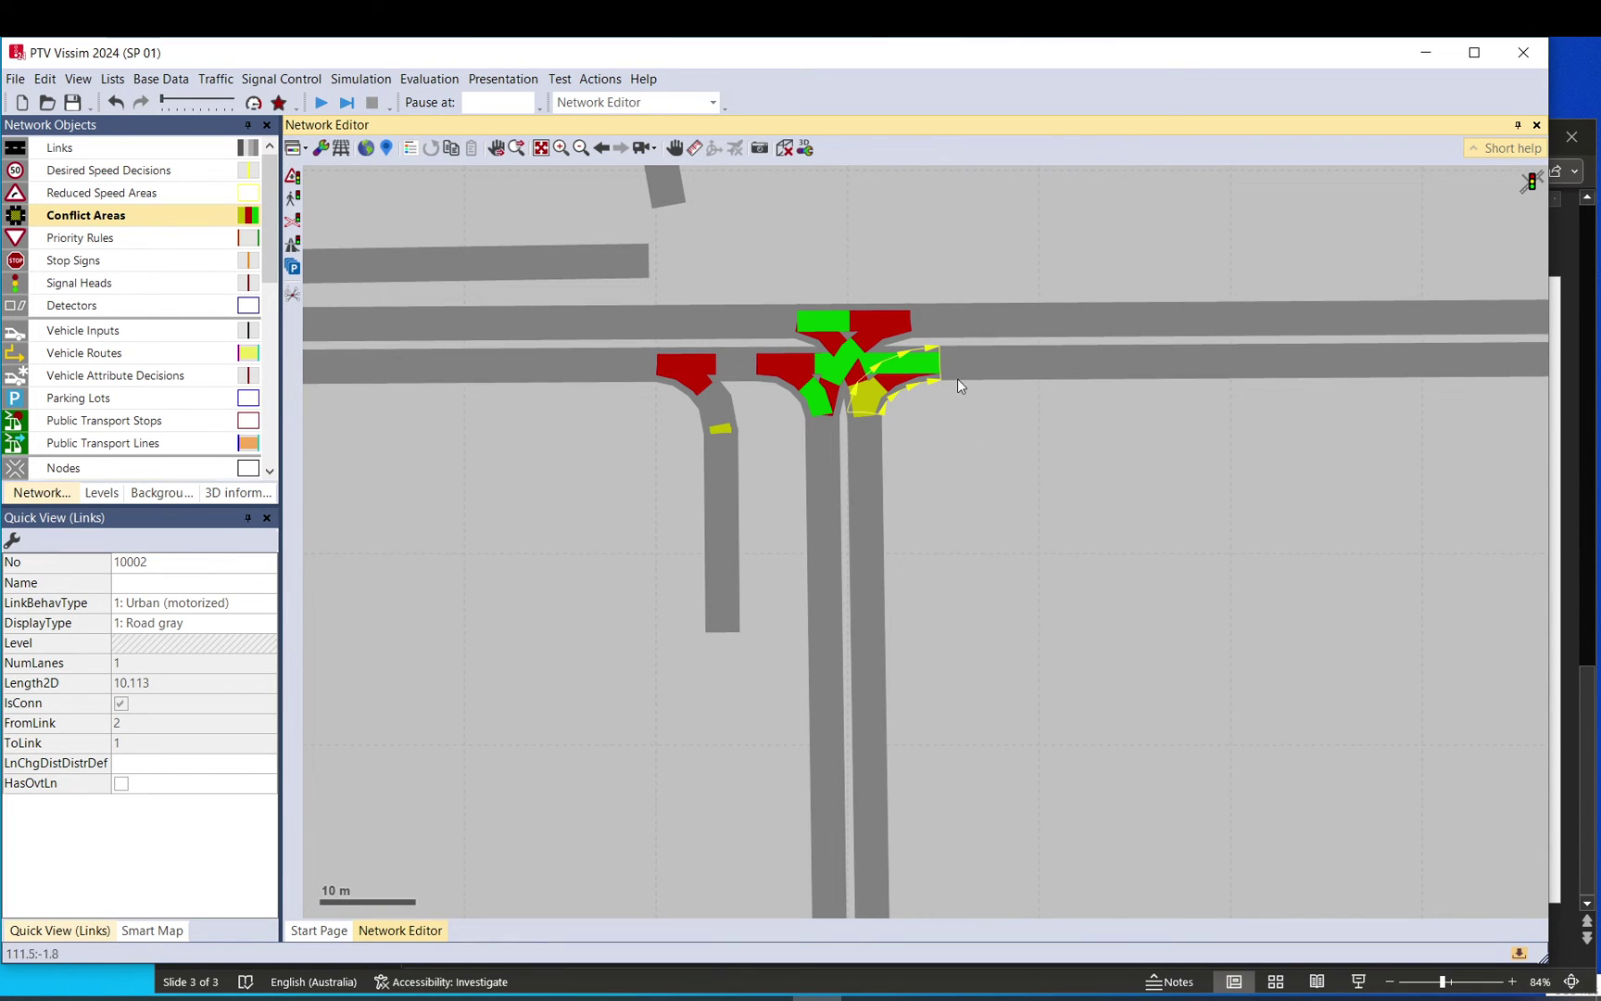
left_click(807, 406)
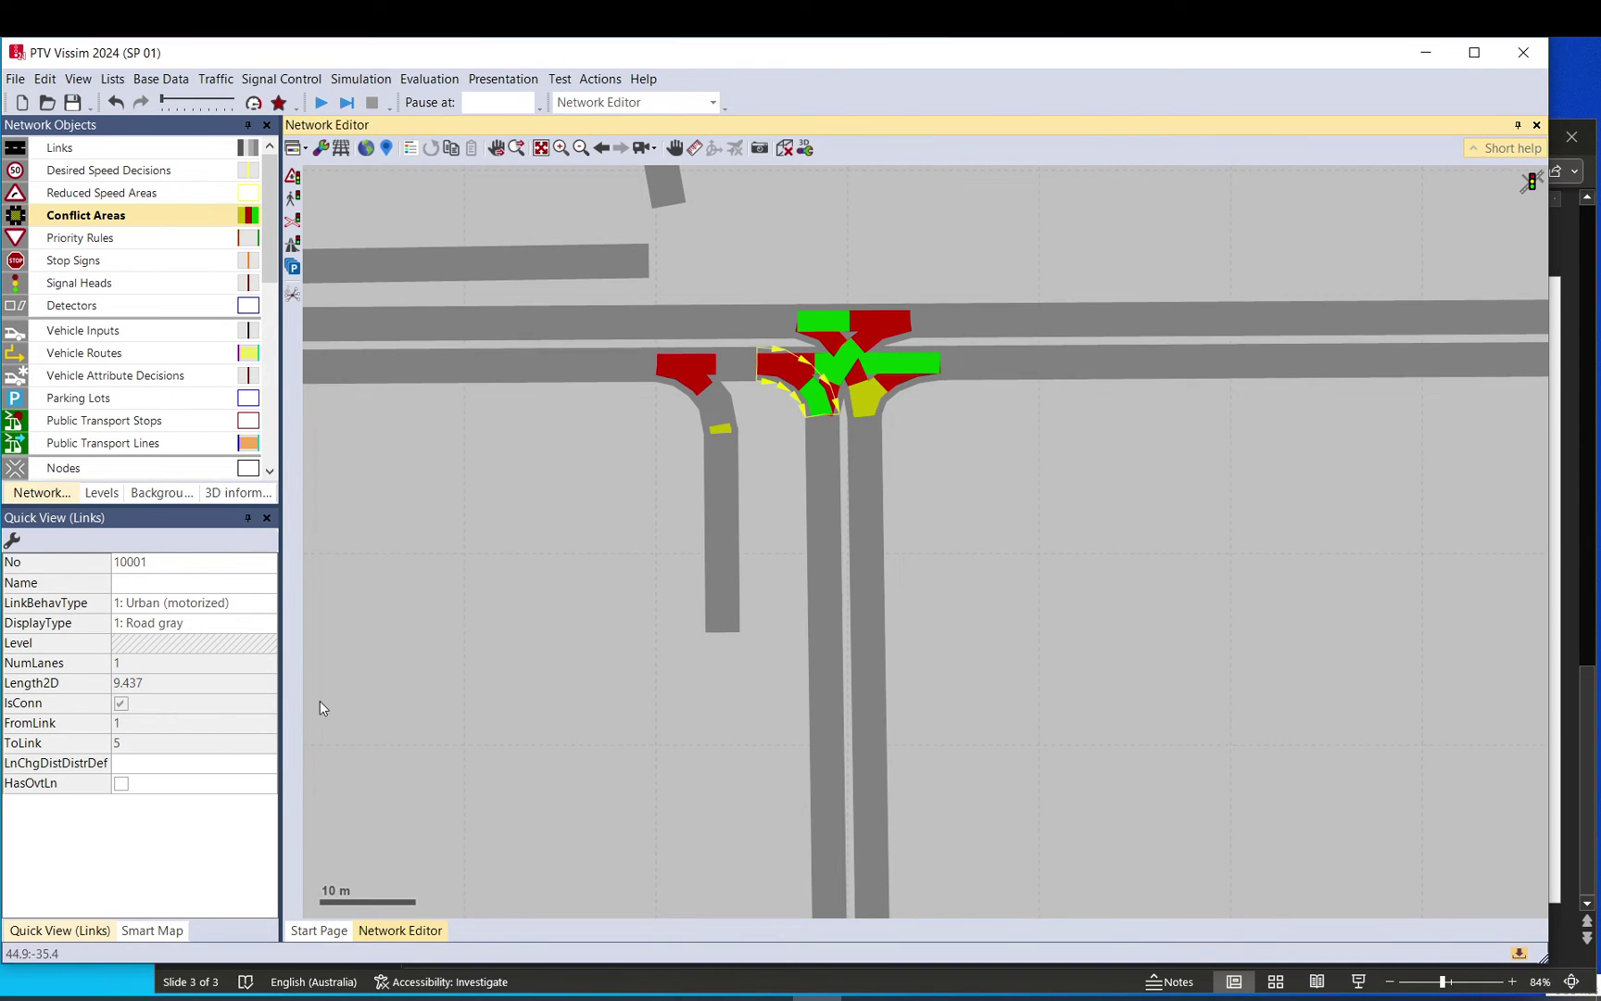
left_click(901, 367)
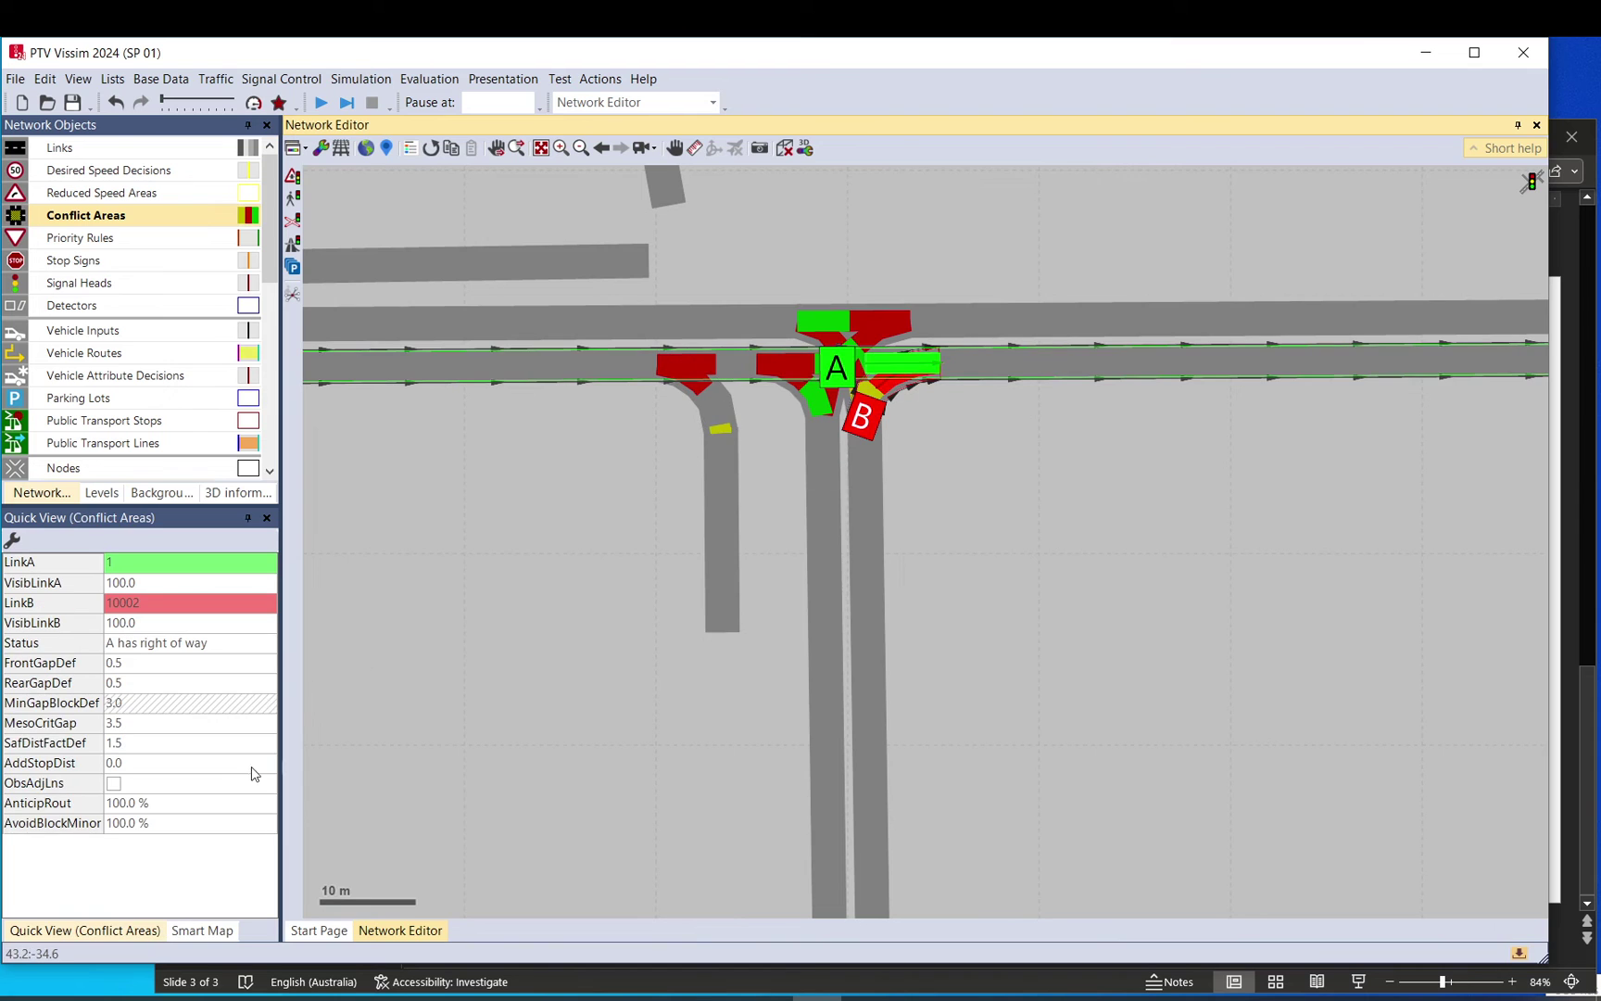
left_click(211, 808)
left_click(552, 511)
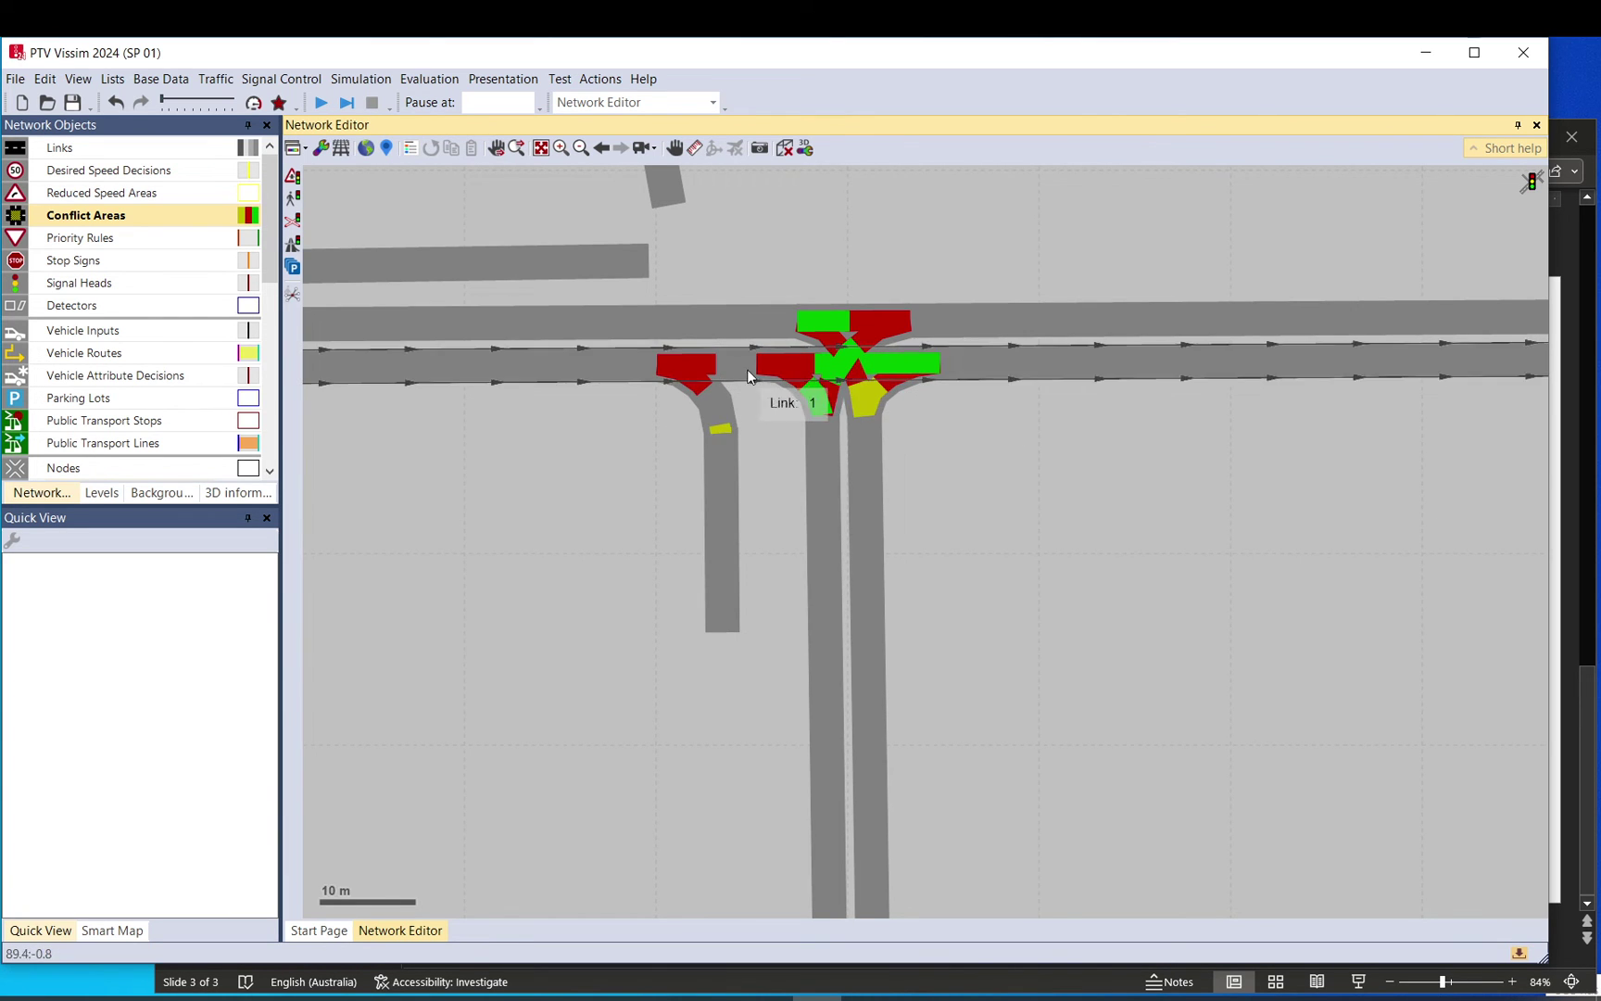
Inspect link 1, vertical link 2 and conflict area 8, including its avoid-blocking-minor value
left_click(621, 358)
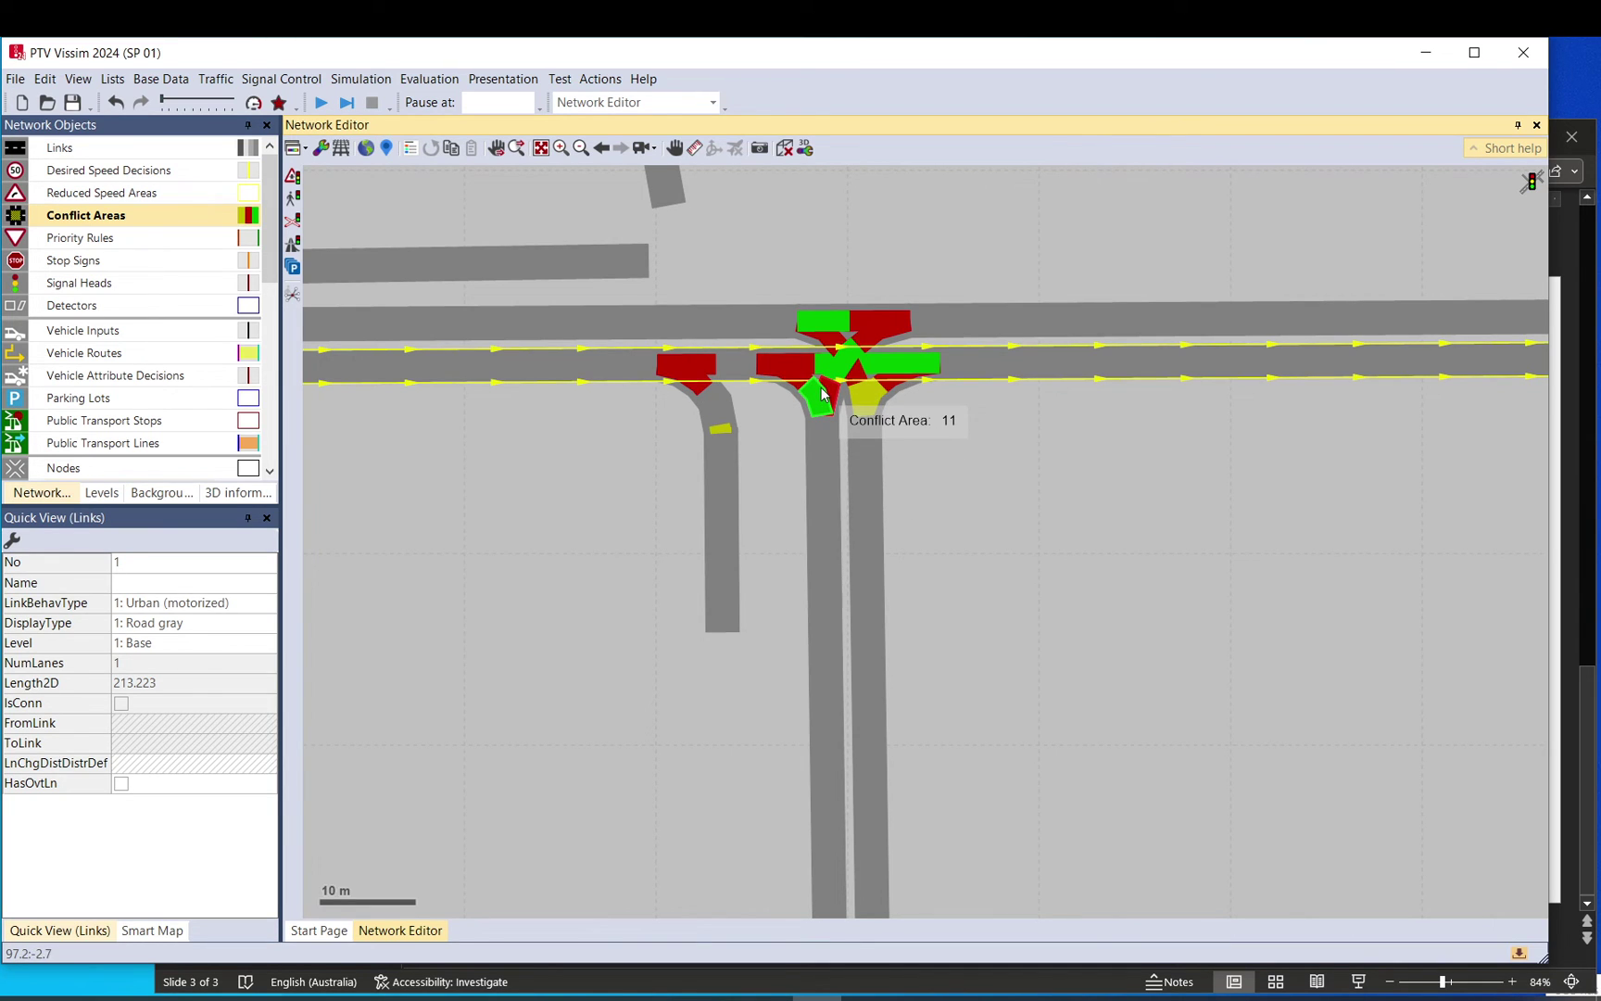
left_click(872, 424)
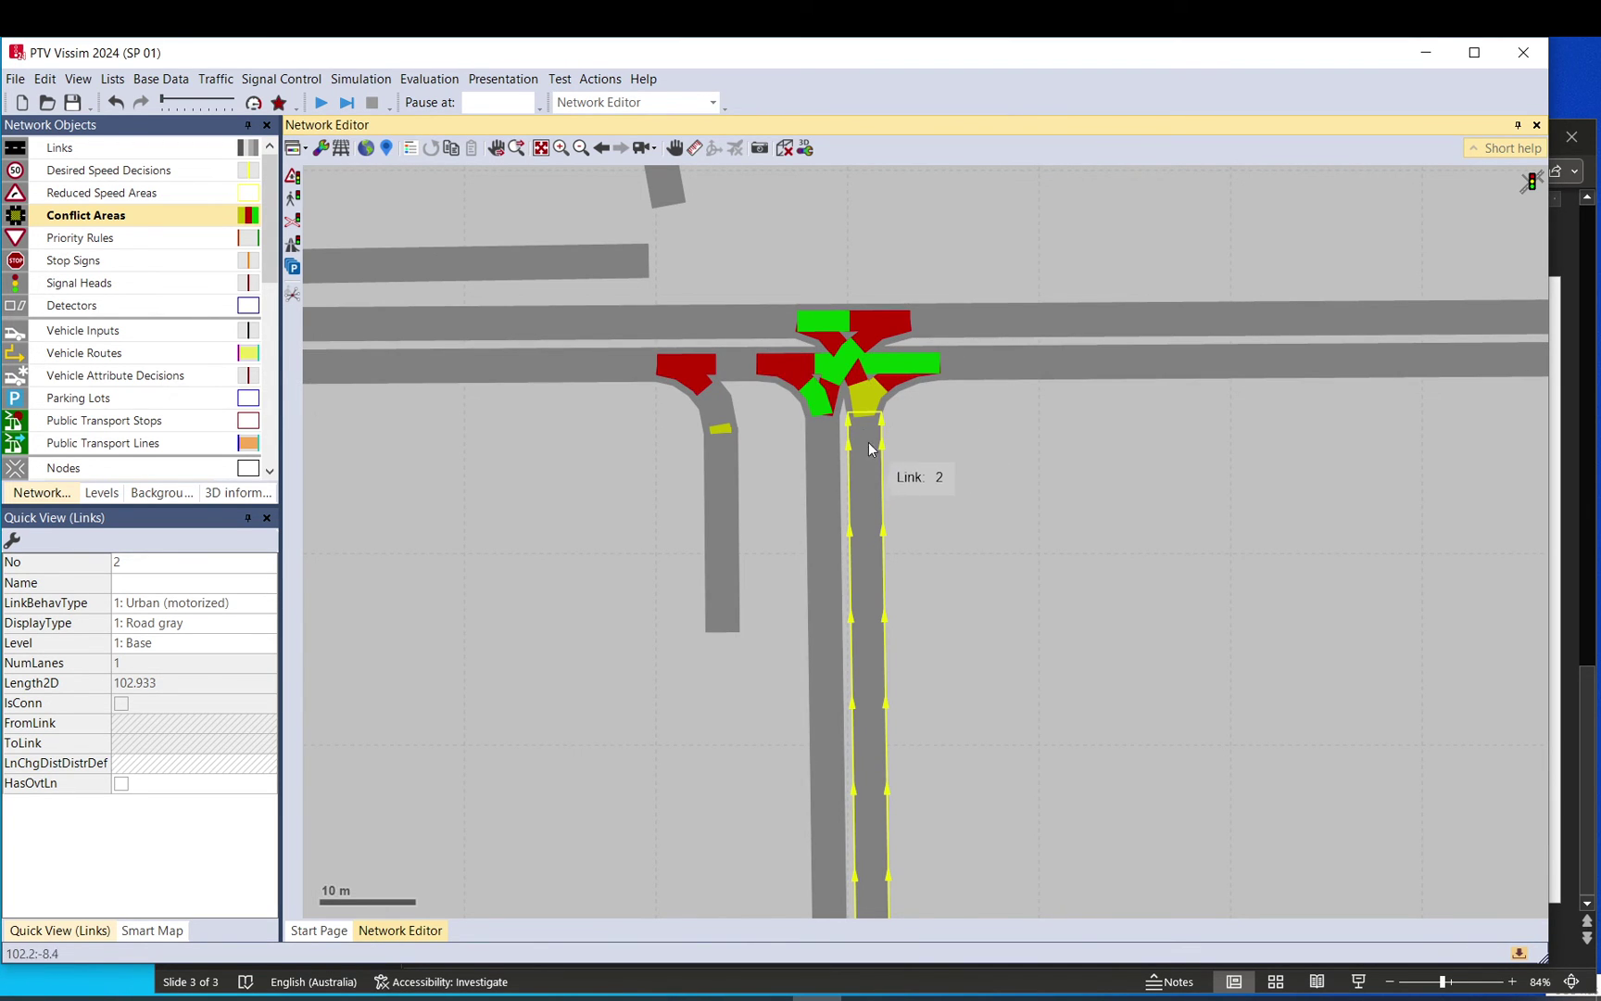
left_click(902, 382)
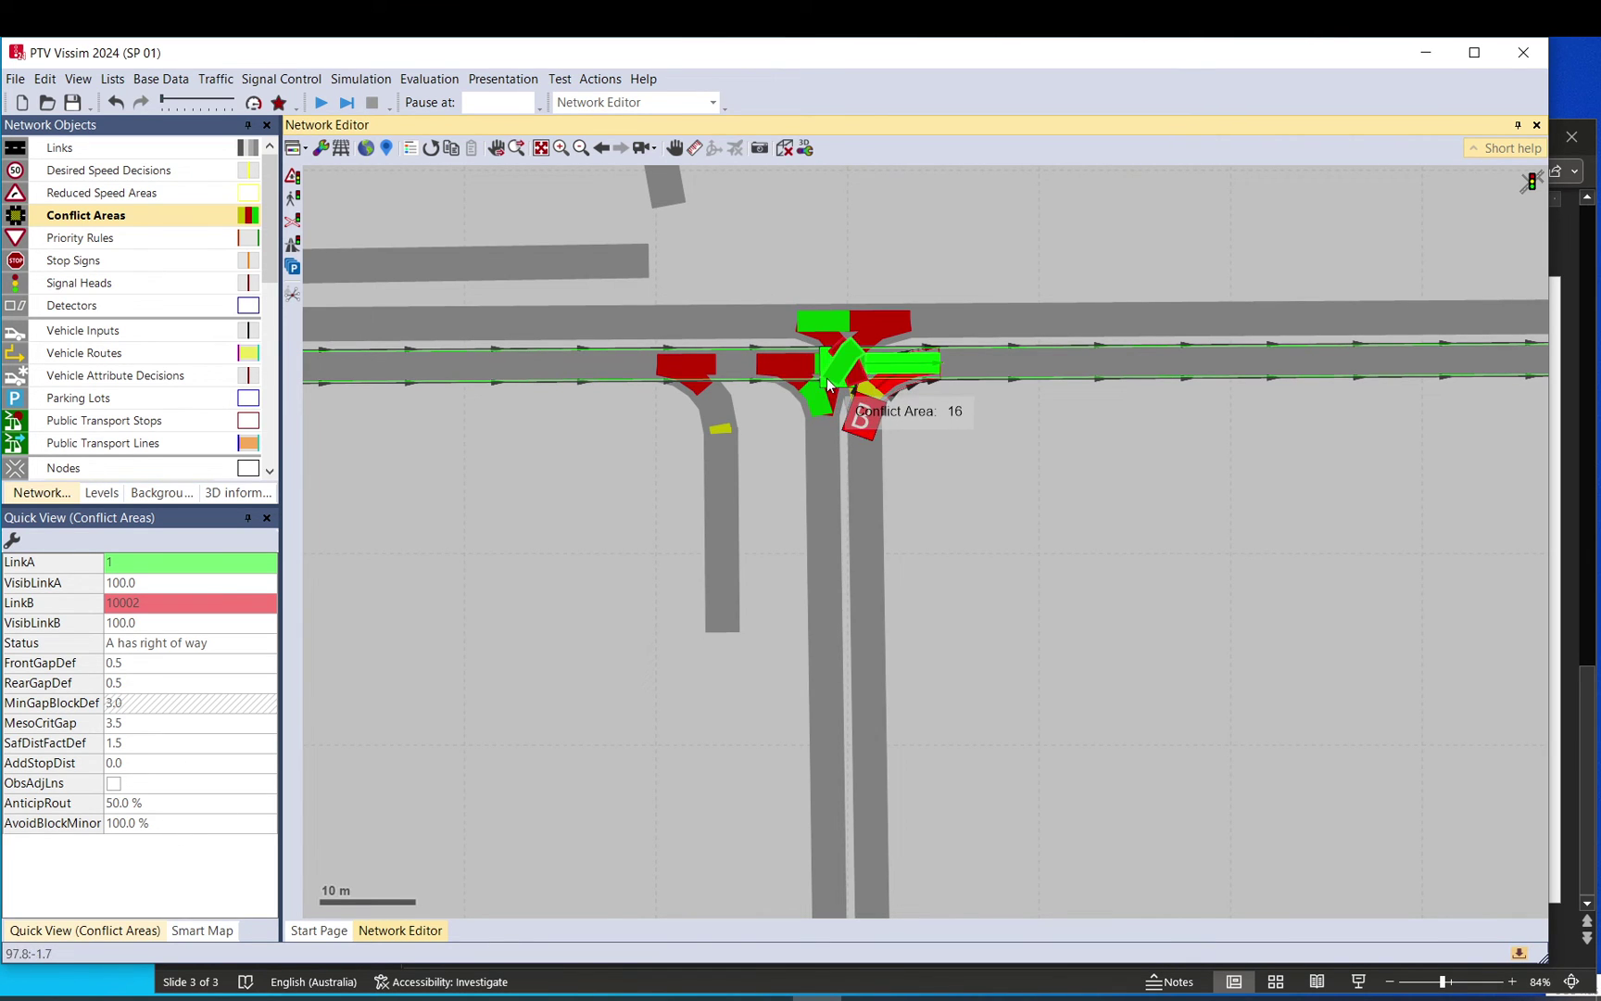
left_click(824, 382)
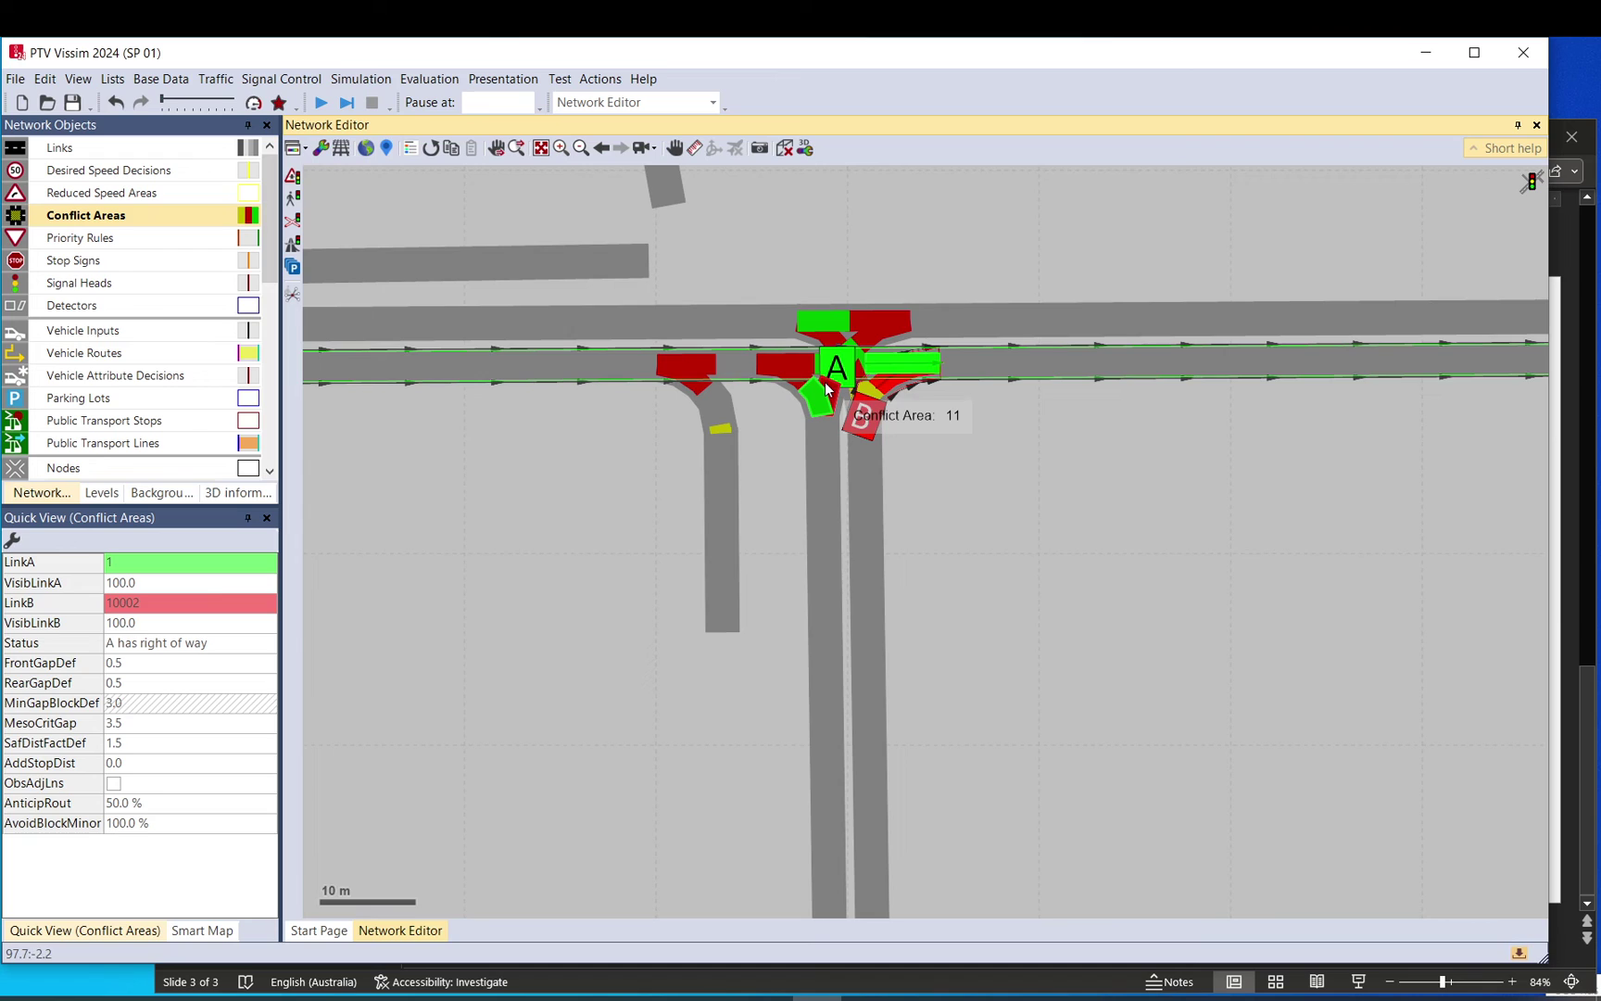
left_click(163, 828)
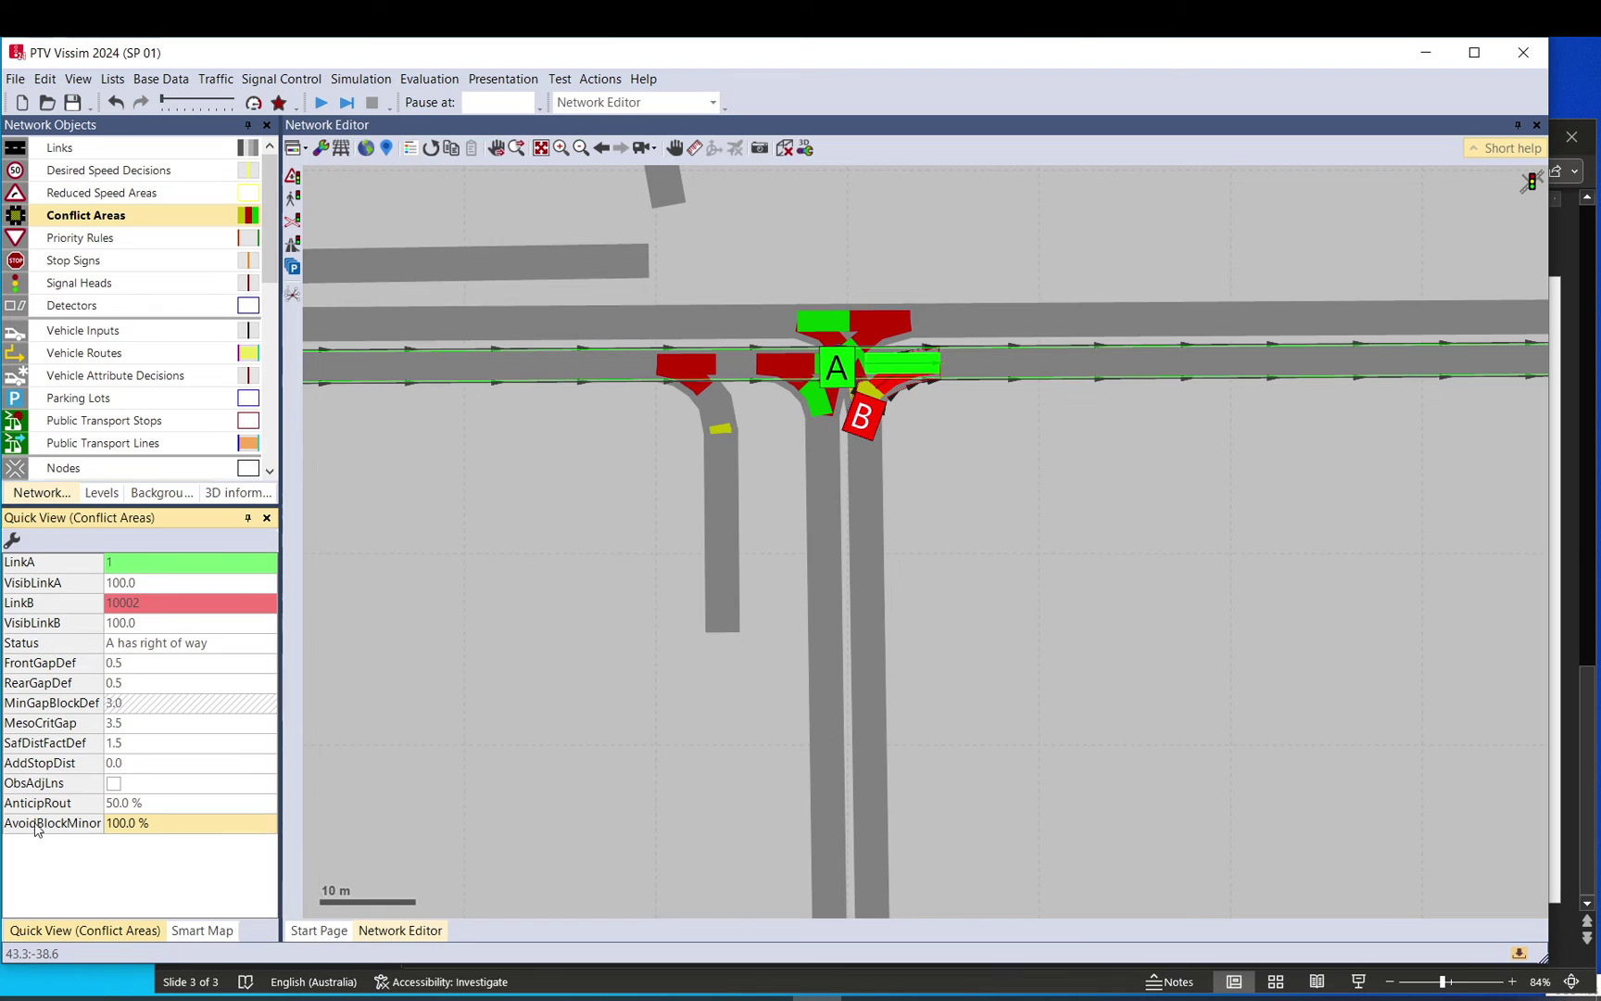
left_click(1093, 458)
left_click_drag(1093, 457, 914, 567)
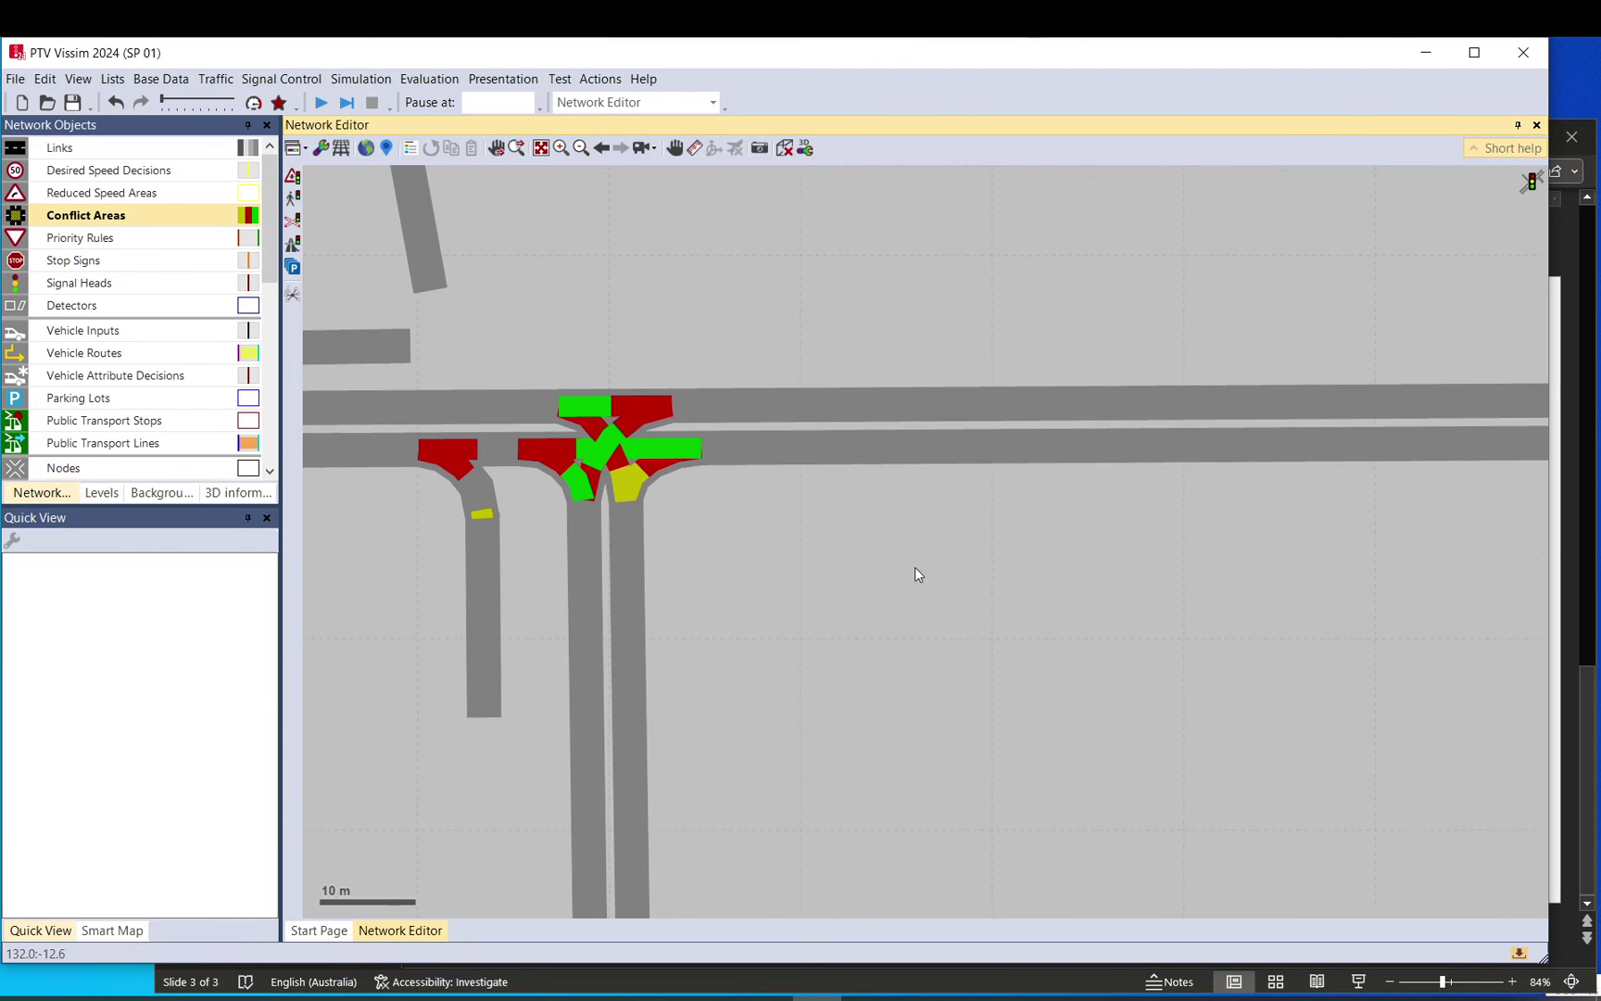
left_click(1385, 435)
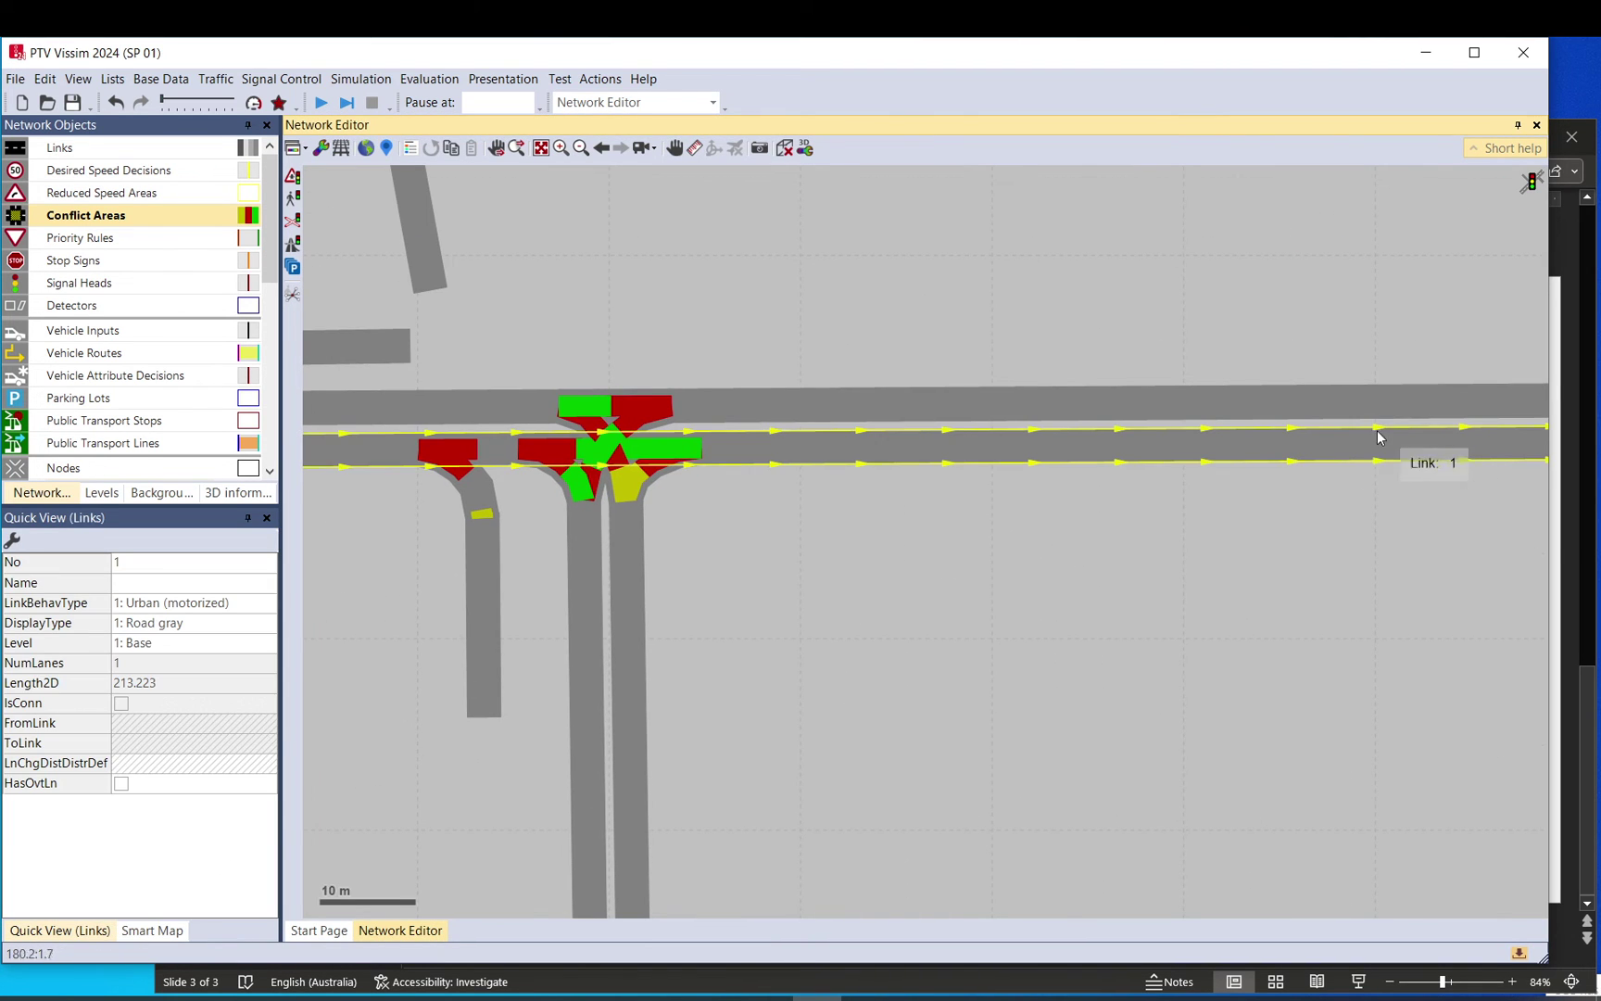
left_click(671, 465)
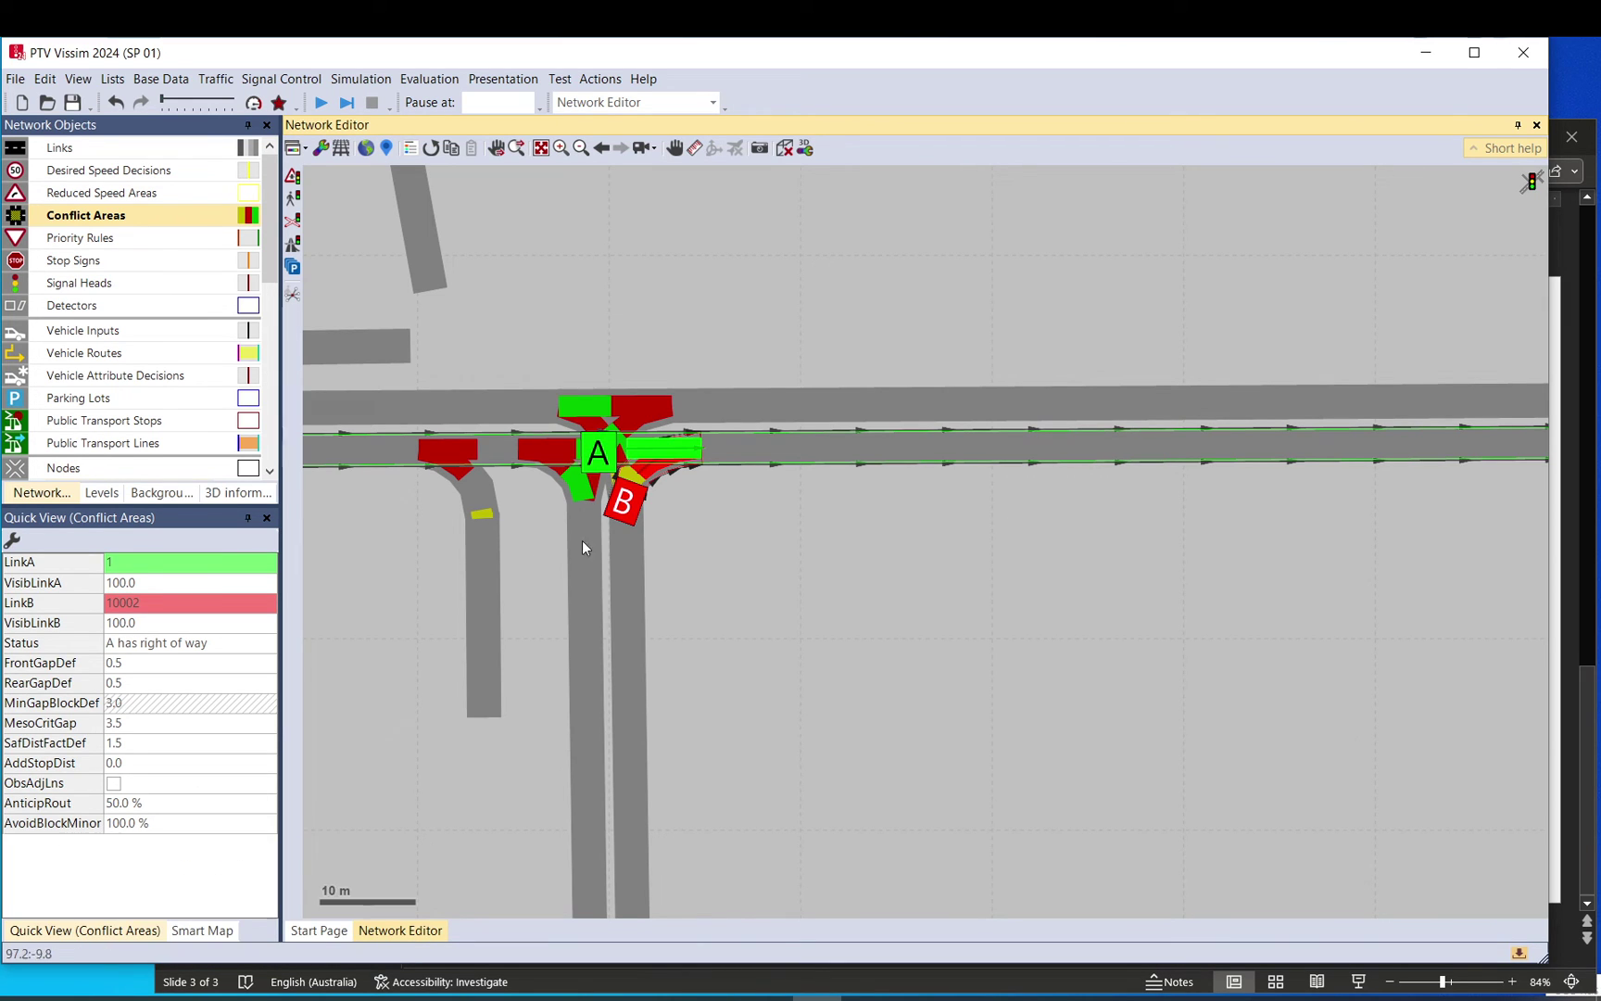
left_click(679, 495)
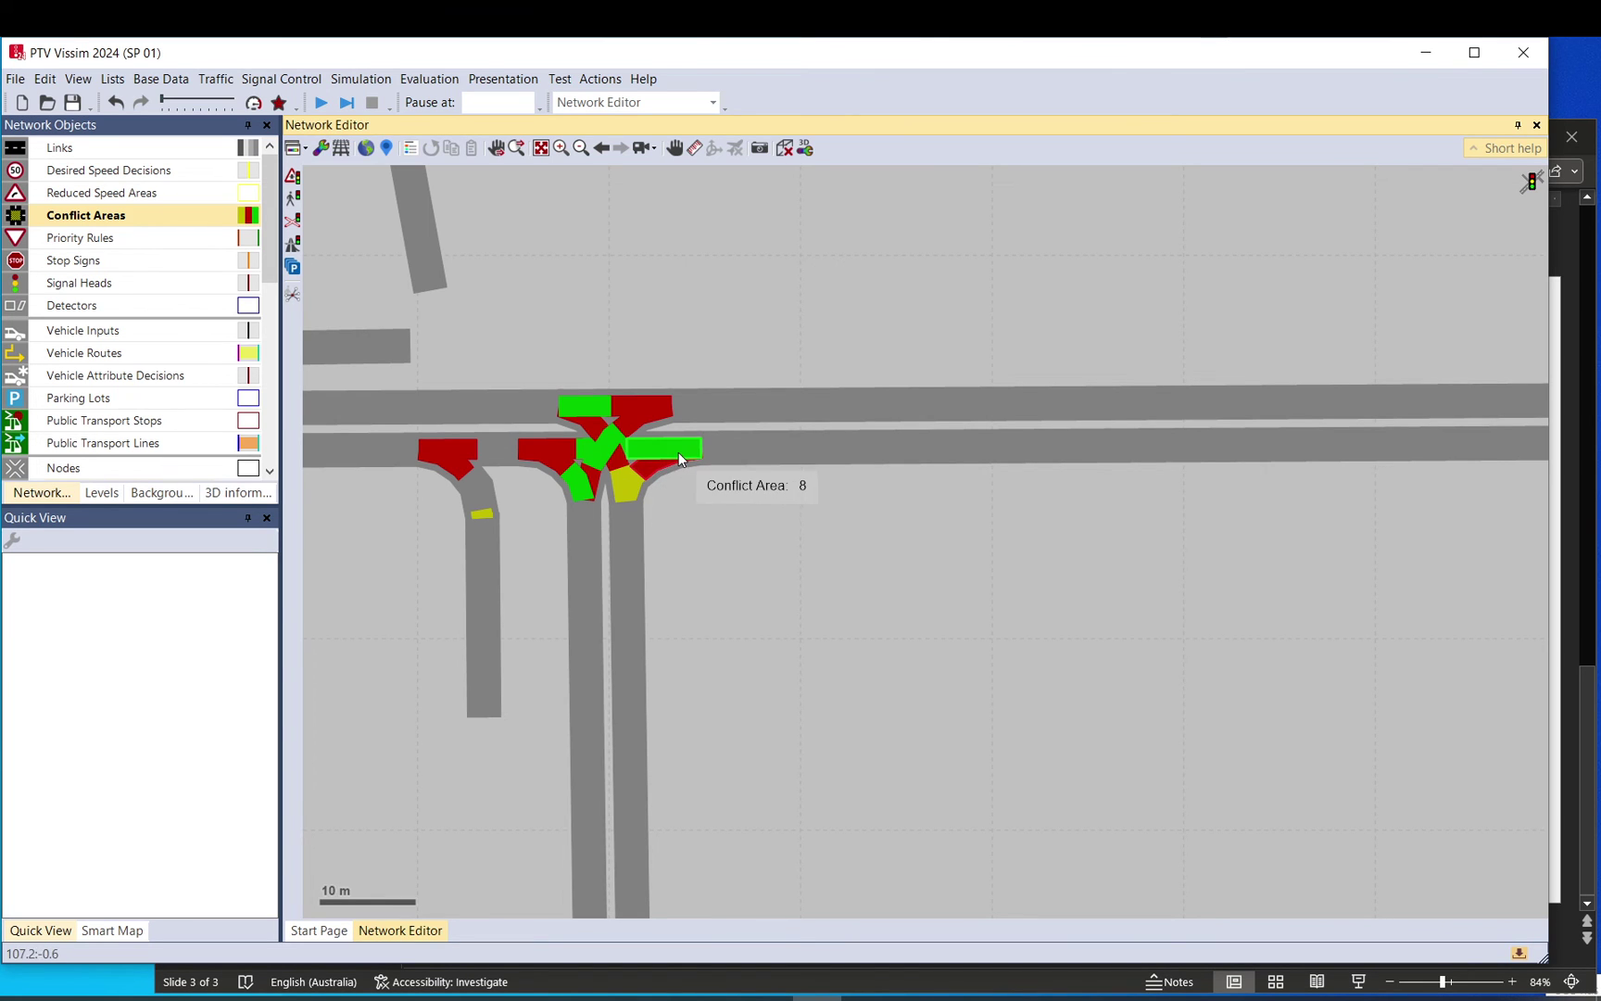
left_click(649, 451)
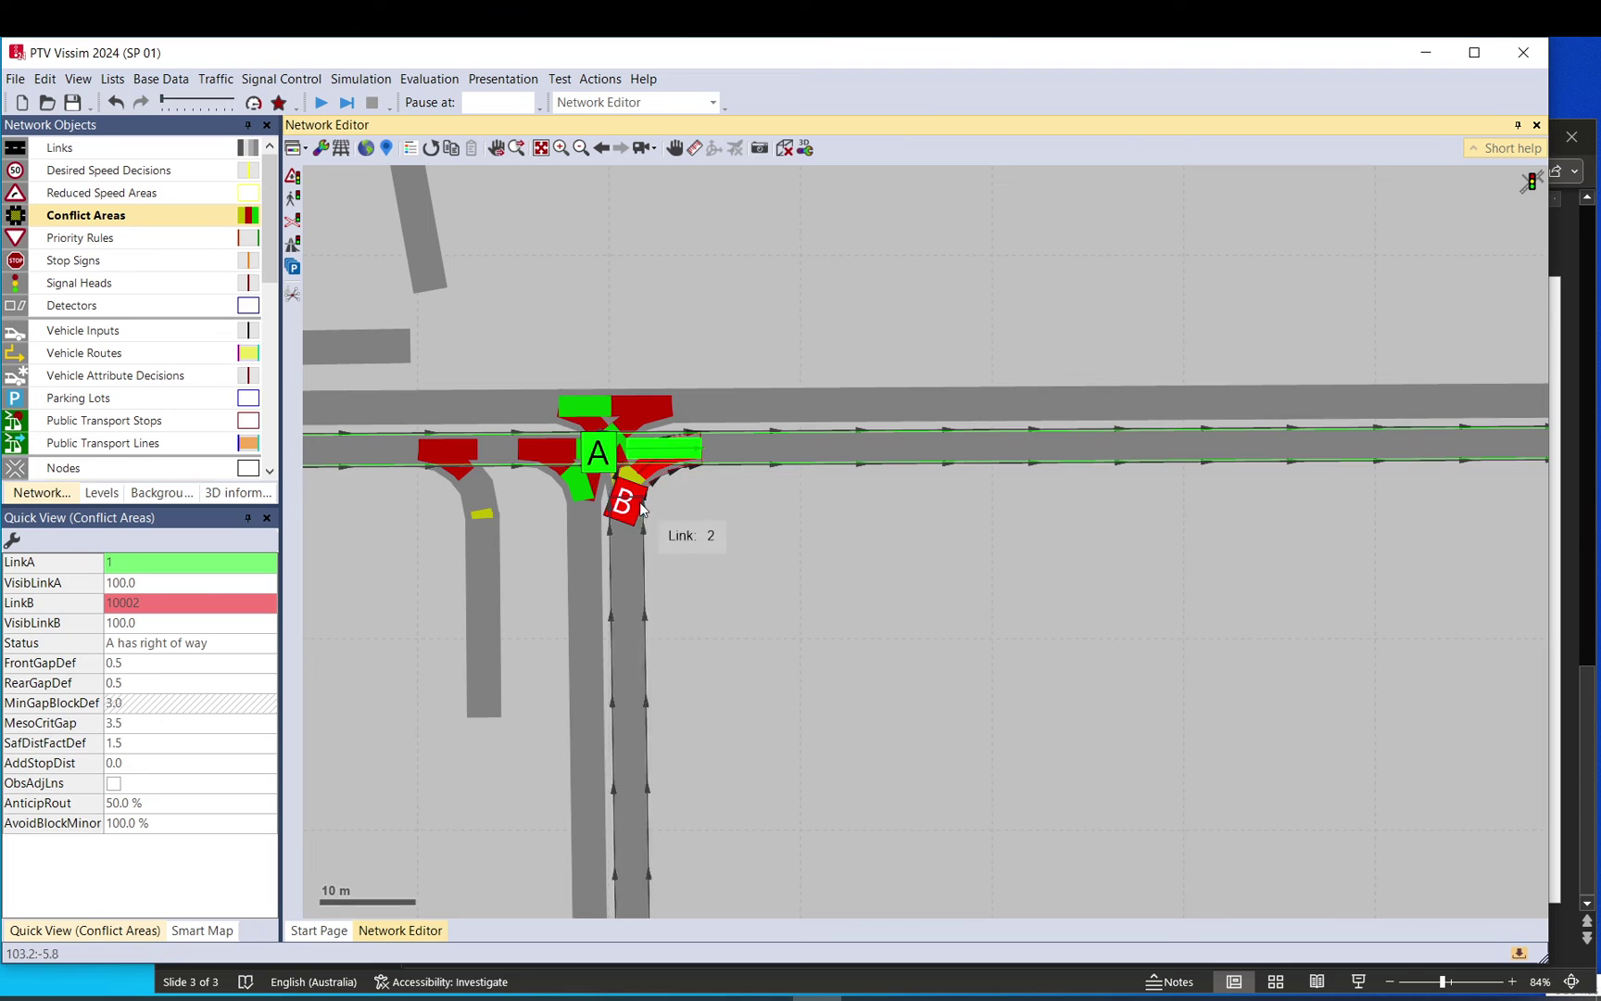
left_click(700, 499)
left_click(725, 525)
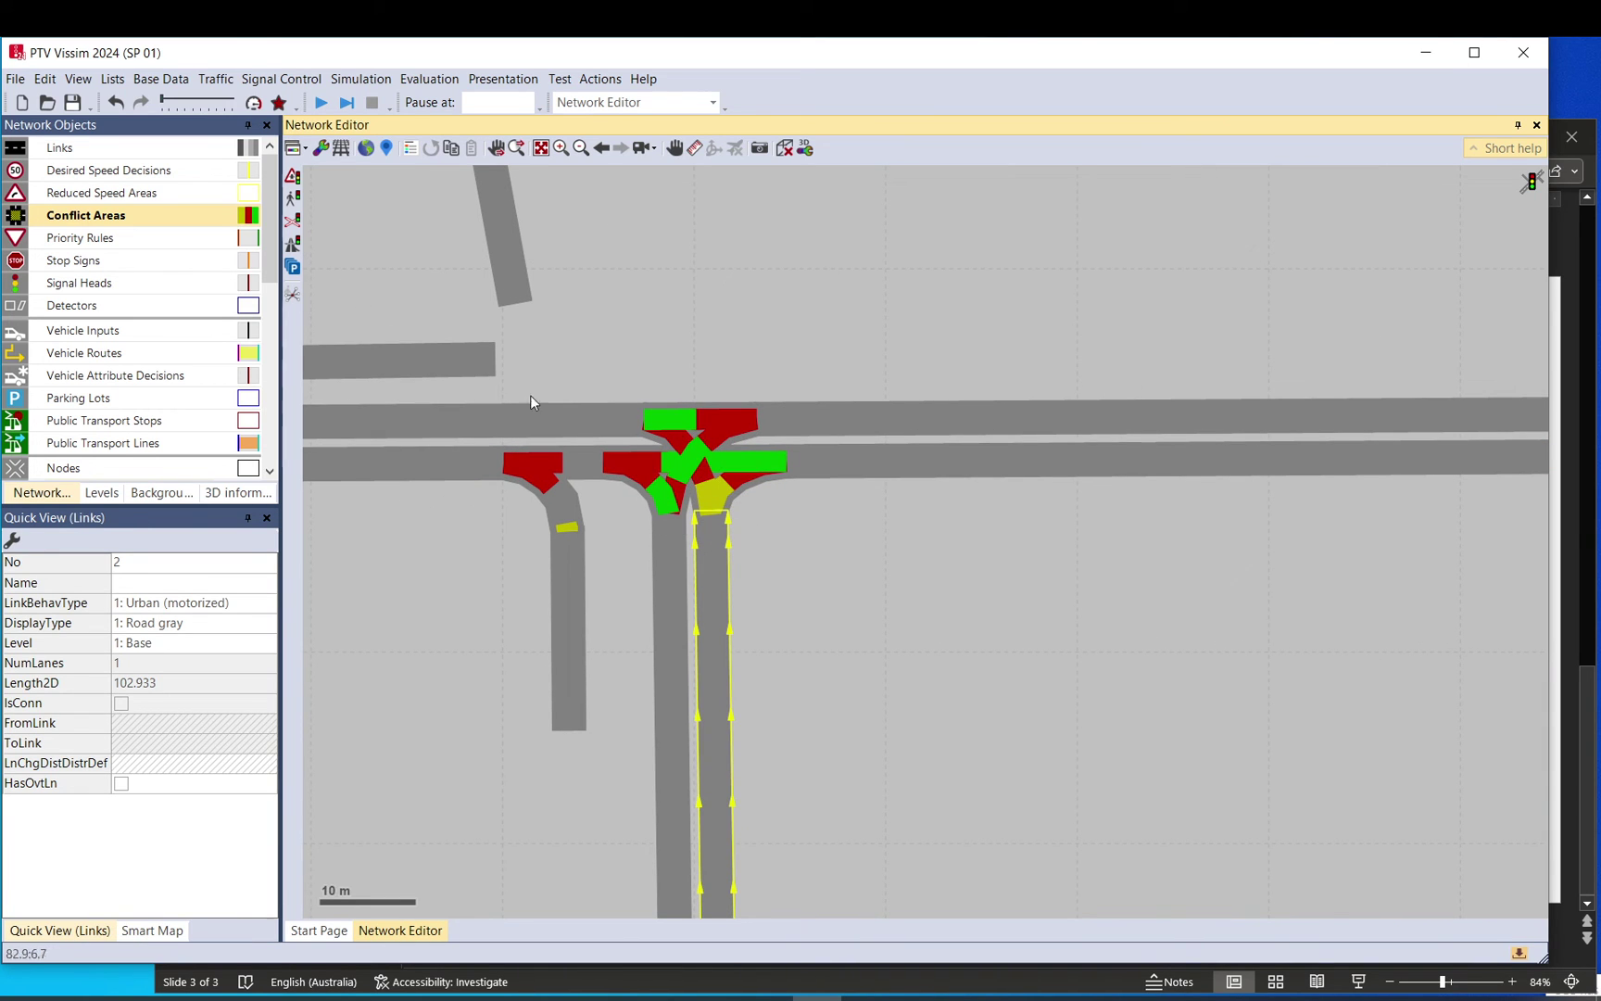
Stretch link 2 up across the main road, shift it east, and delete connector 10004
left_click(130, 147)
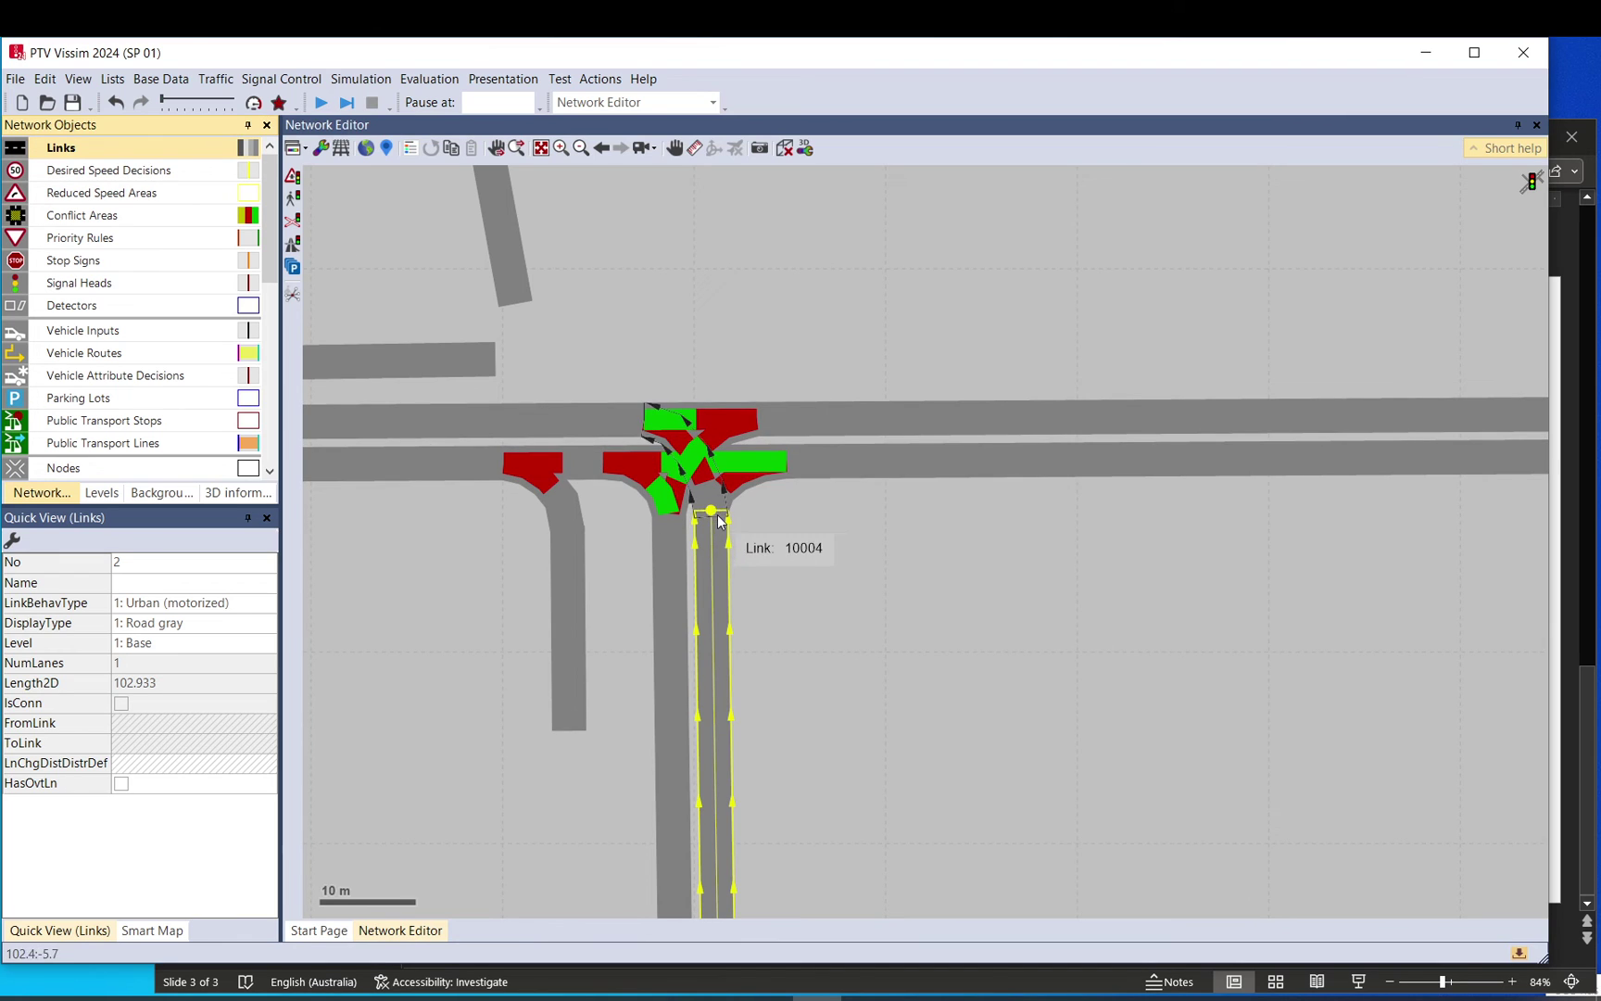
left_click_drag(716, 524, 714, 172)
left_click_drag(752, 319, 1102, 319)
left_click(996, 488)
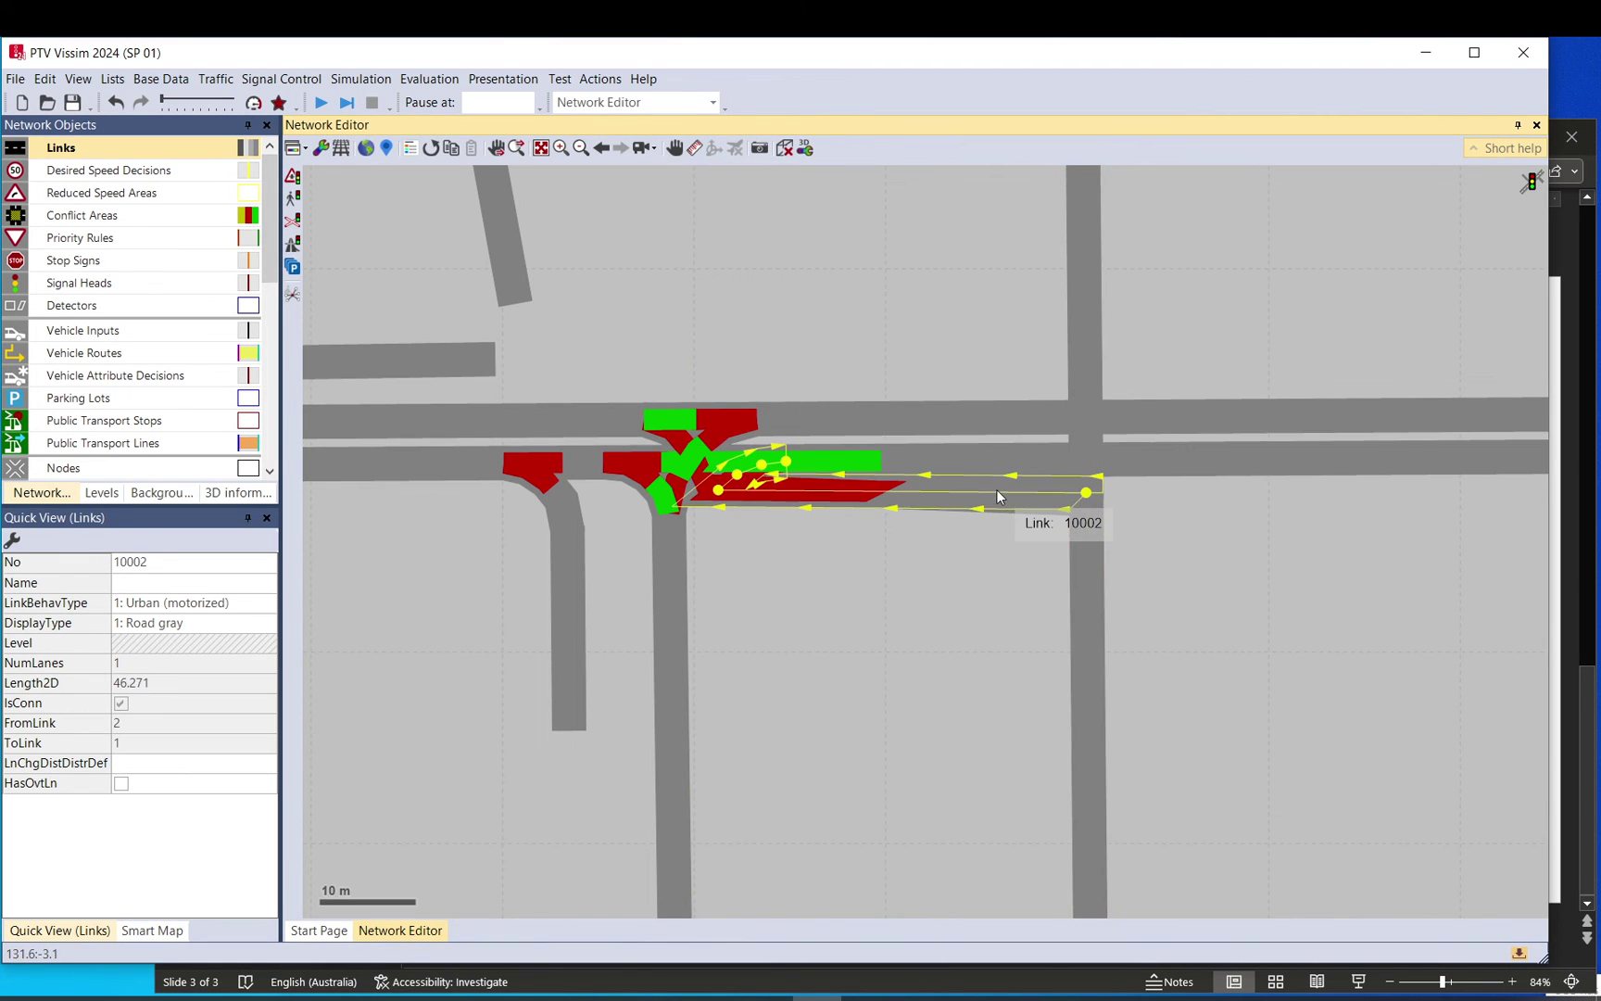
left_click(996, 489)
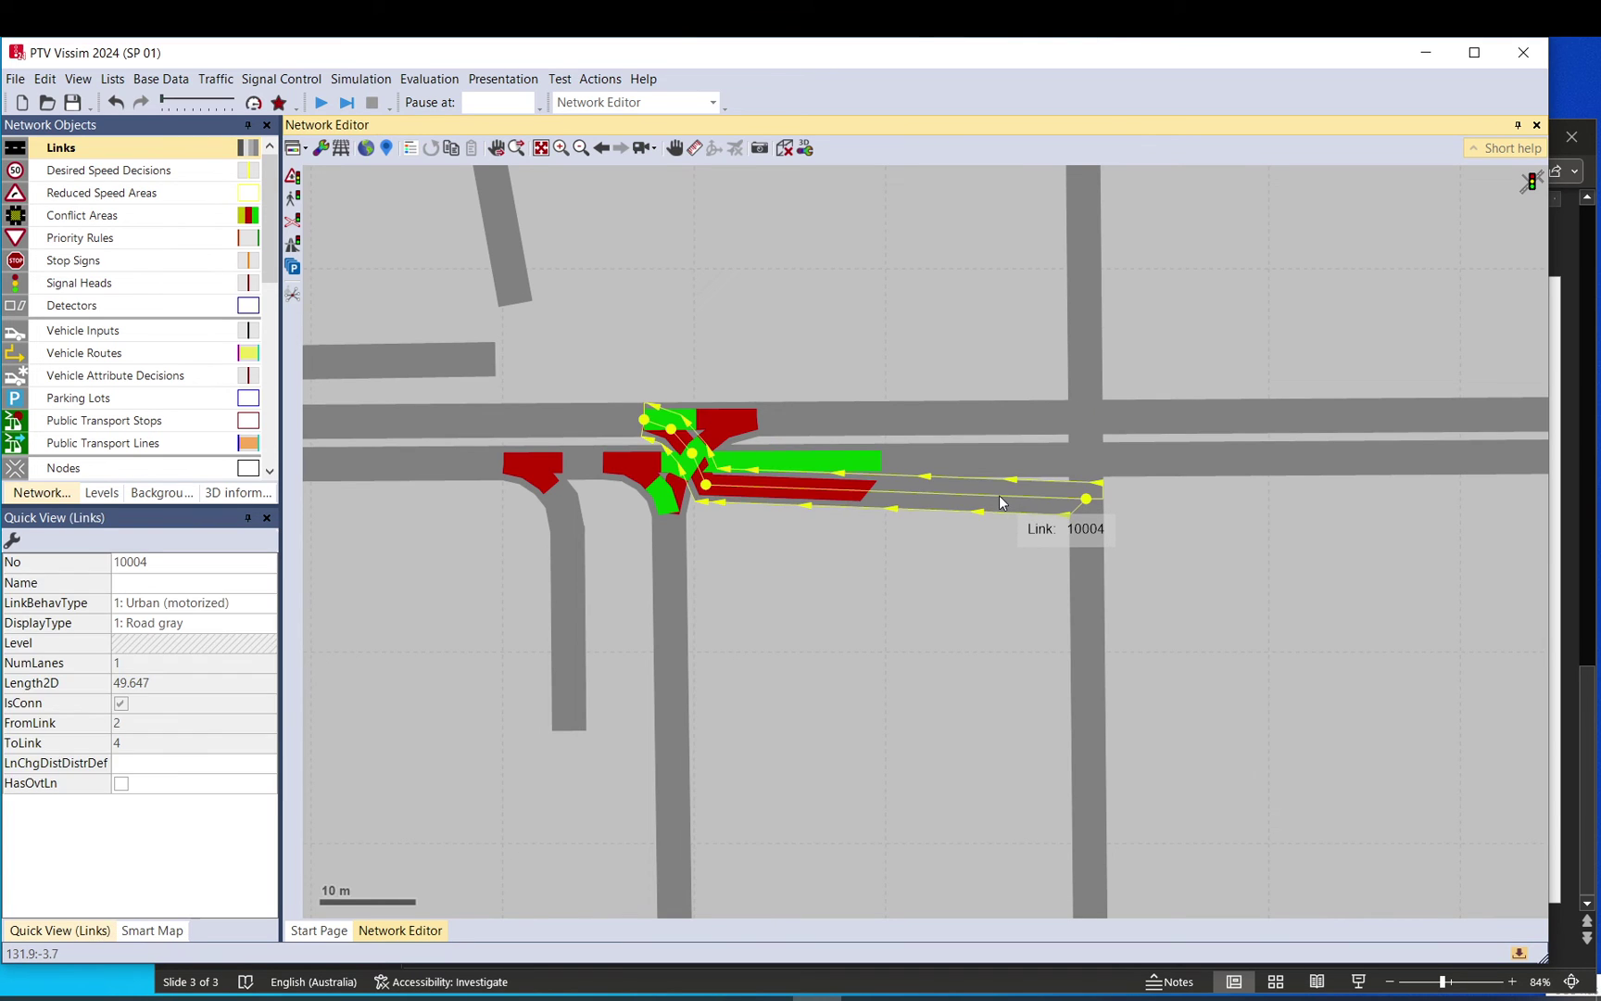
key("Delete")
Give the main road right of way at the lower crossing conflict area 21
left_click_drag(1127, 477, 703, 517)
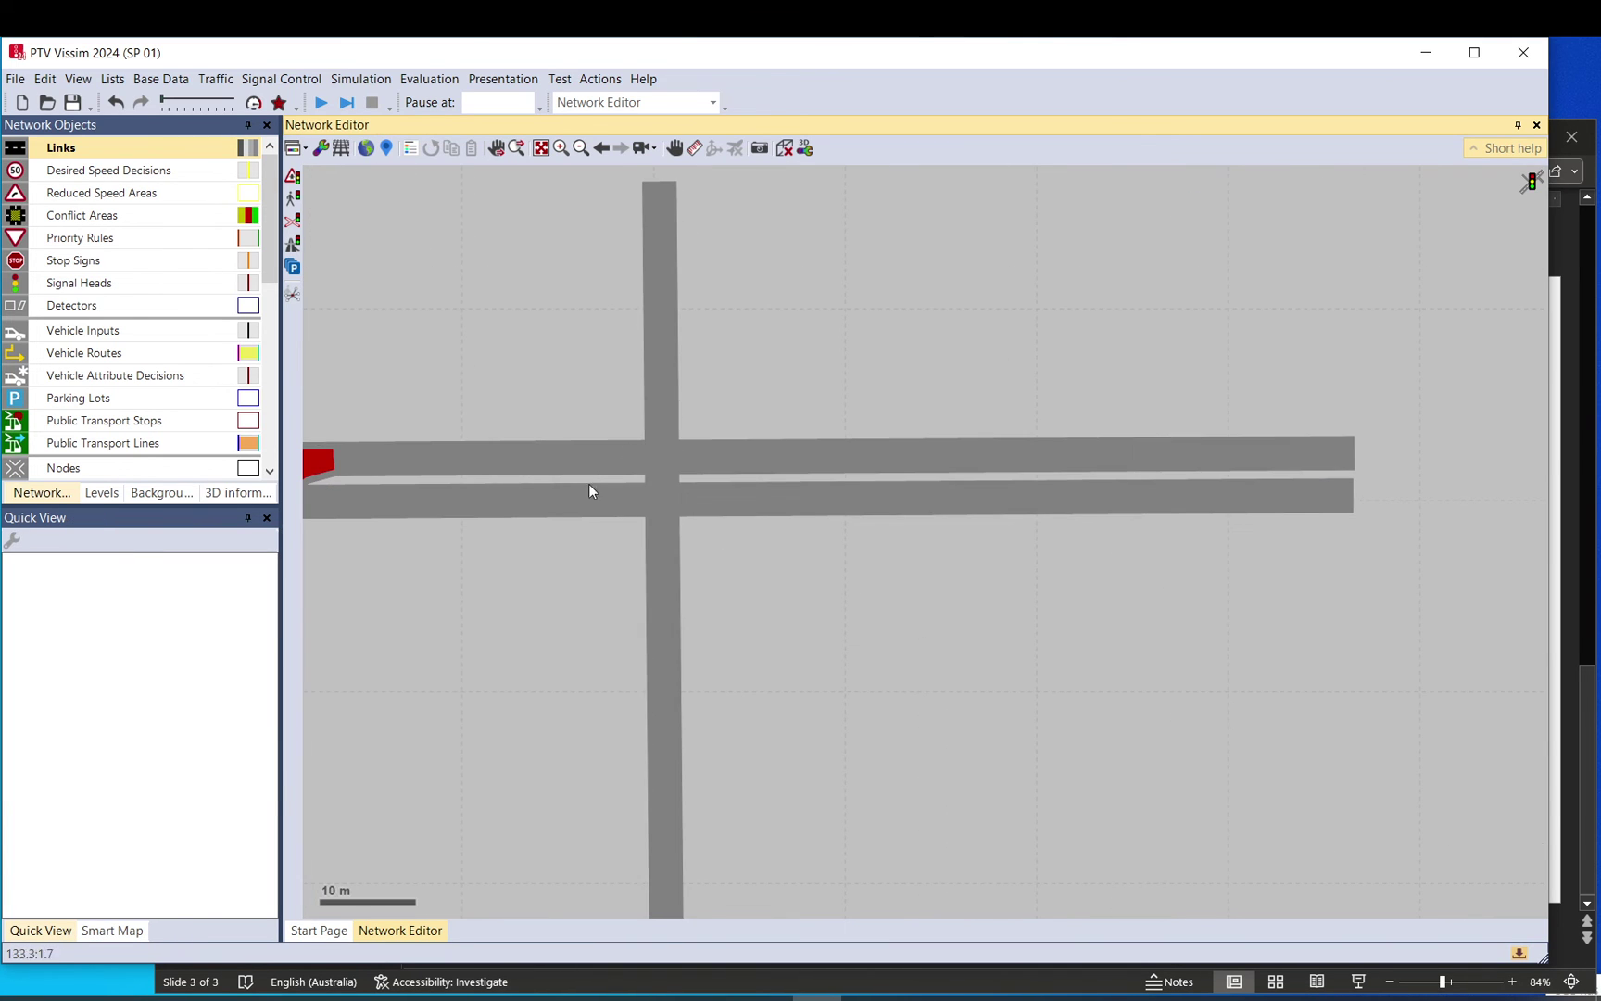
left_click(134, 220)
left_click(660, 500)
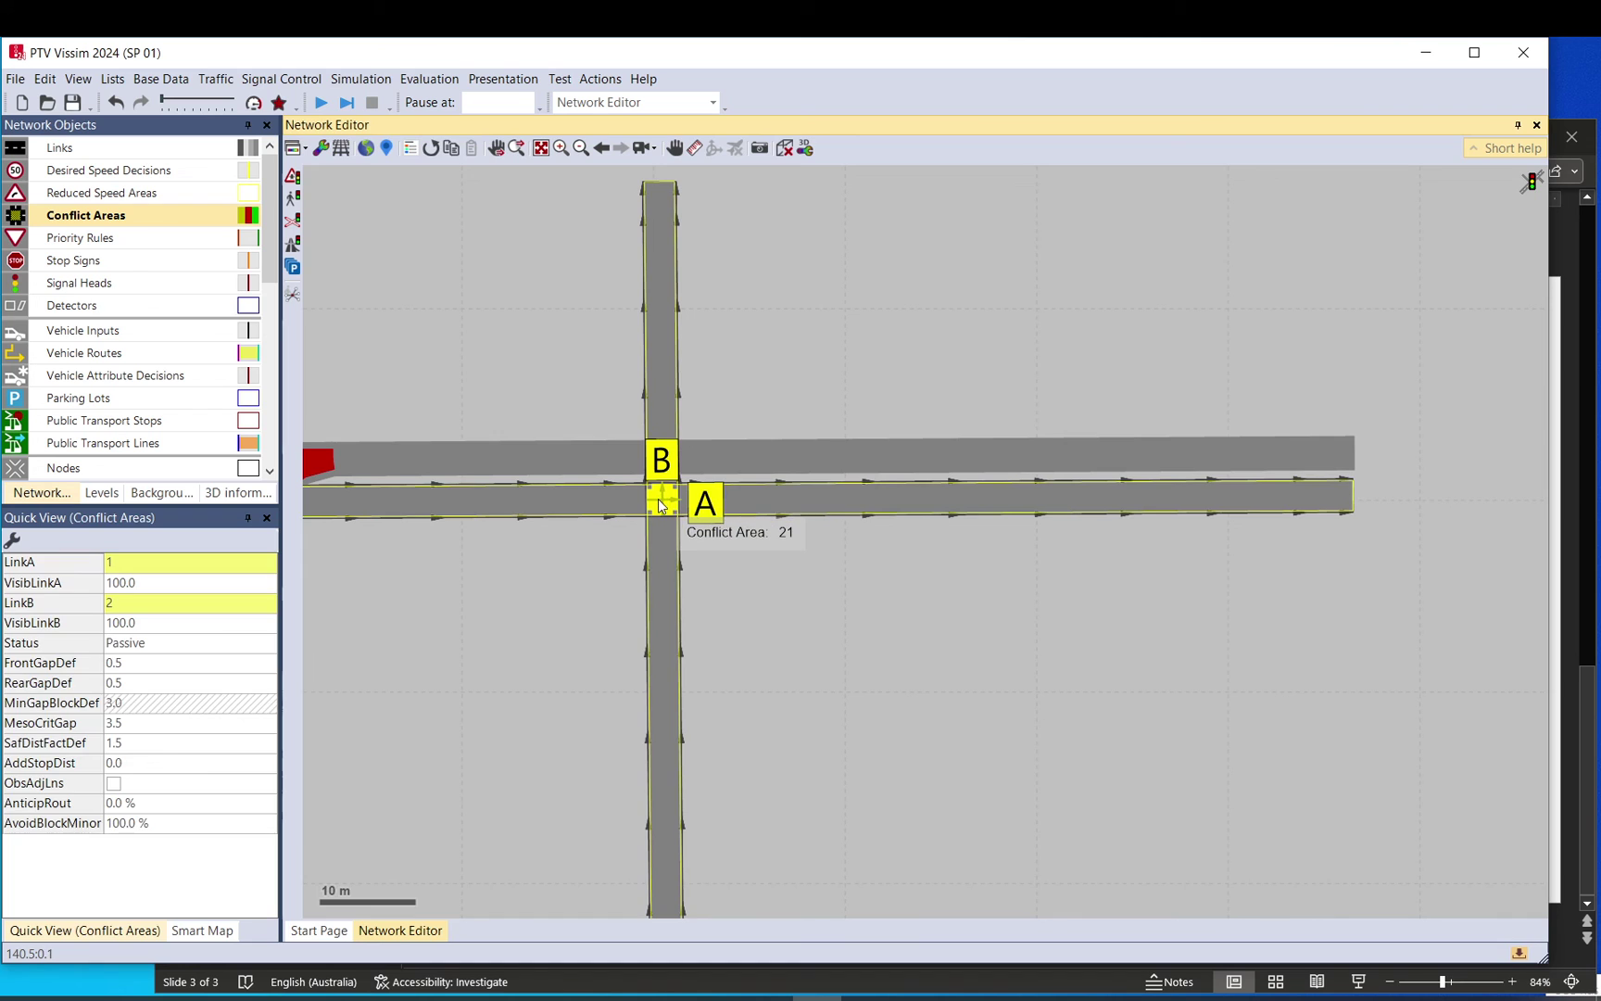
left_click(660, 505)
left_click(662, 500)
left_click(687, 436)
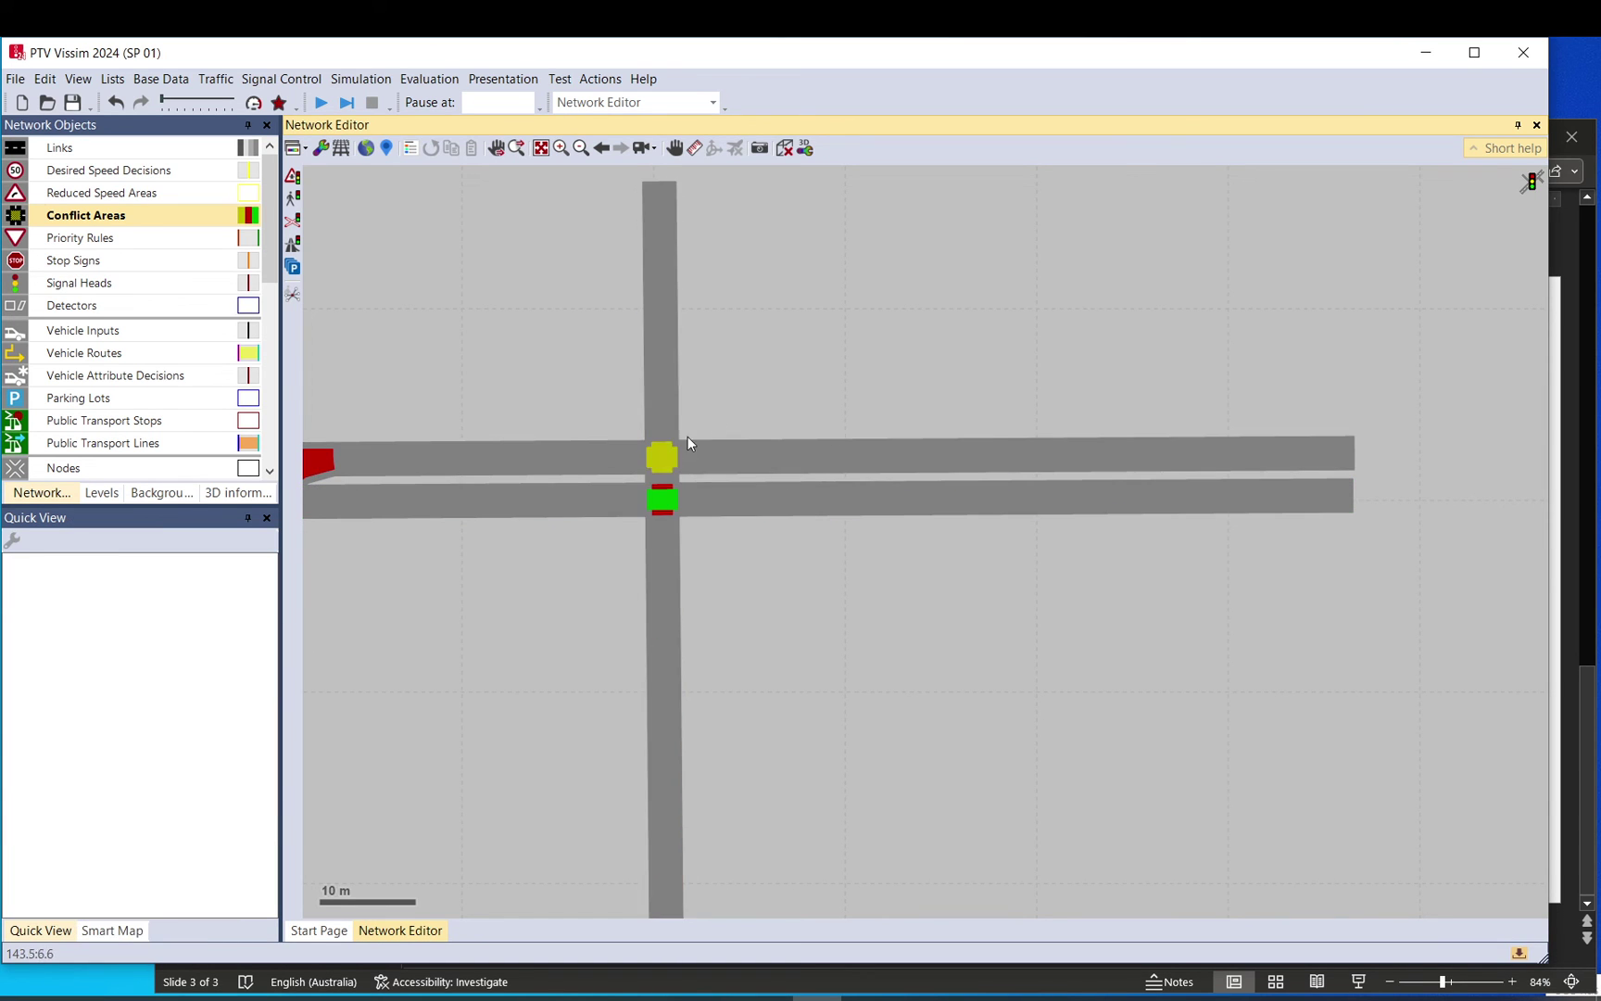
Give the main road right of way at the upper crossing conflict area 22
left_click(668, 455)
left_click(668, 455)
left_click(680, 459)
left_click(677, 457)
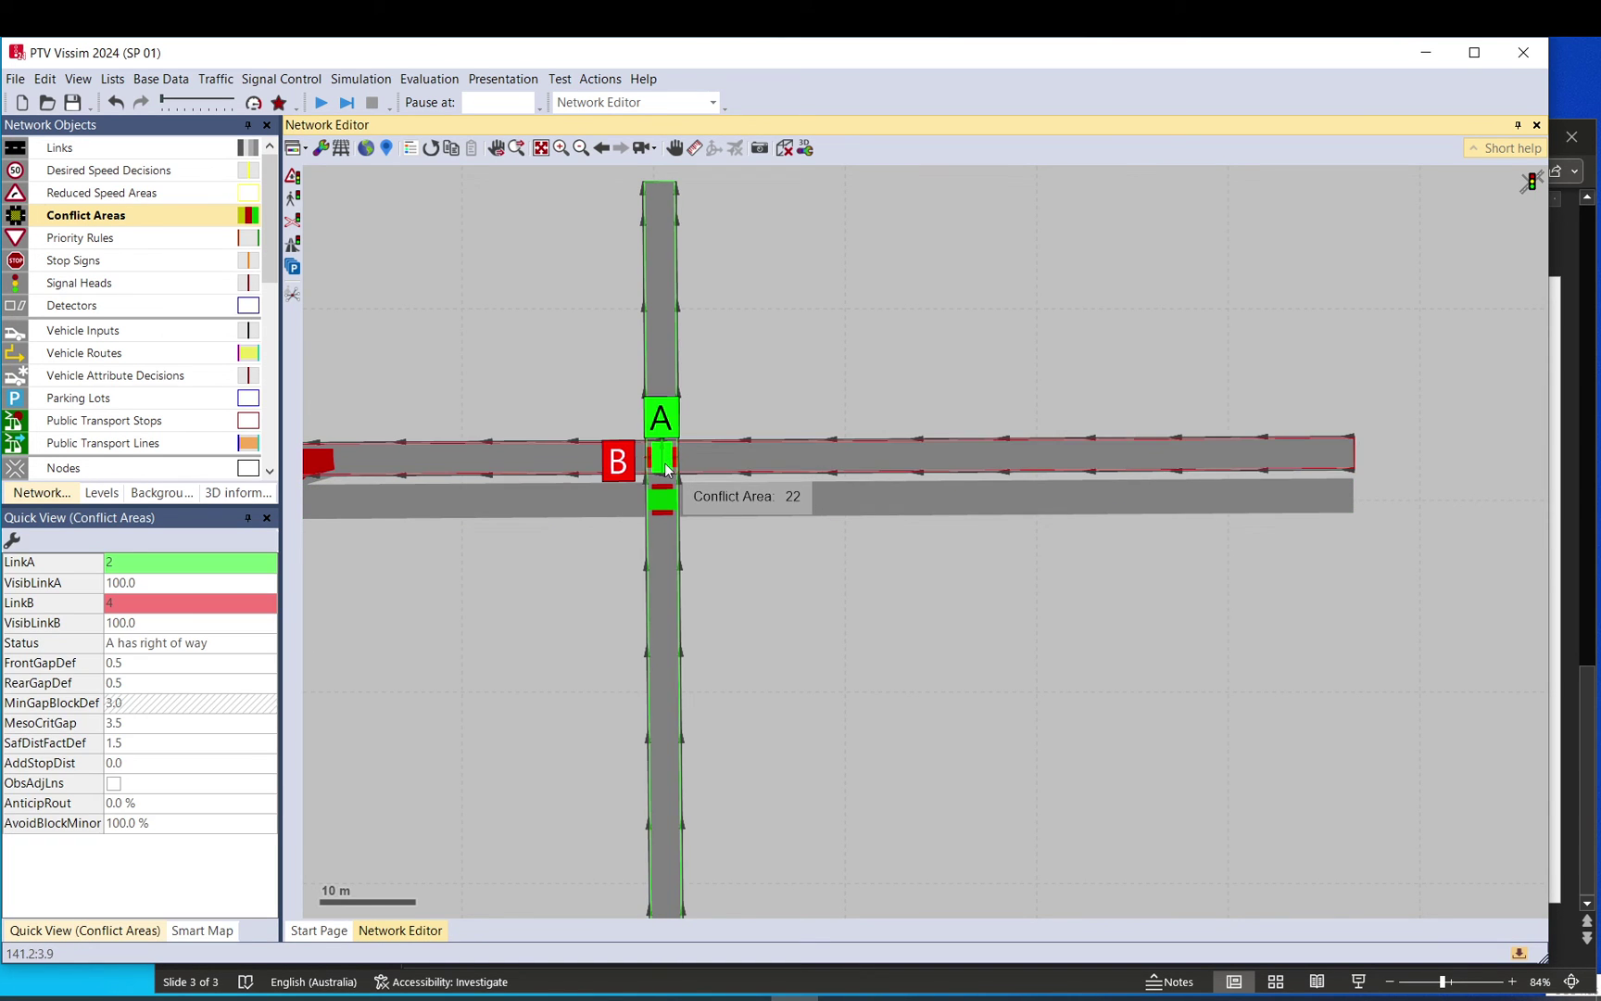
left_click(676, 458)
left_click(697, 513)
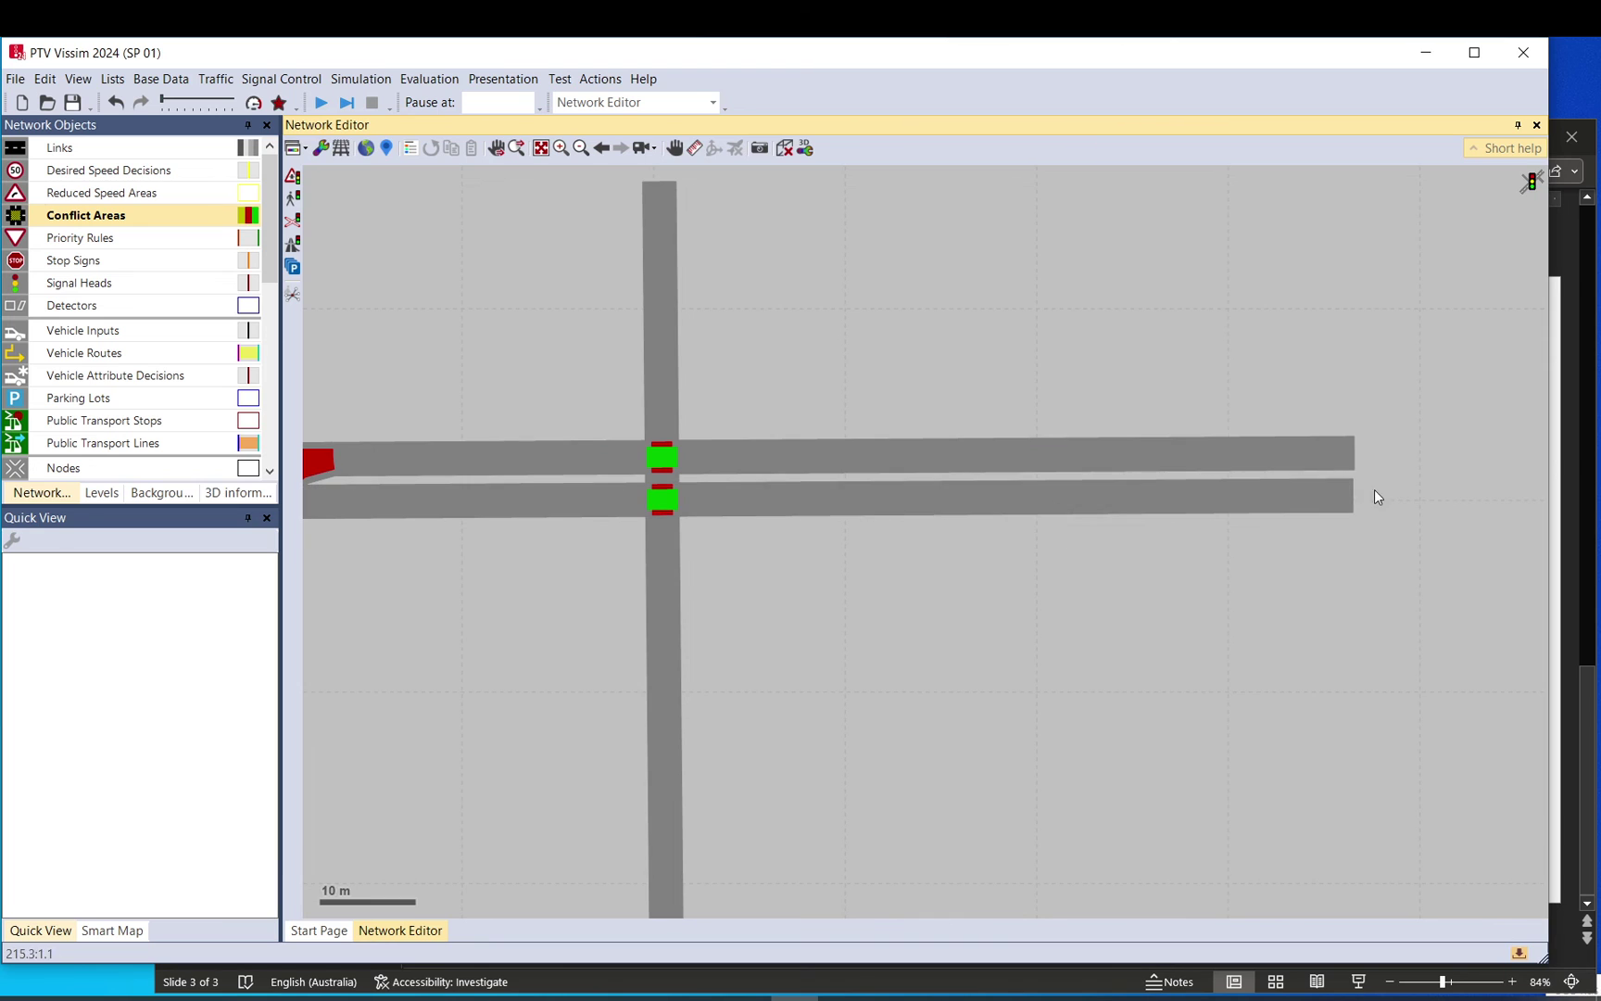
left_click(660, 505)
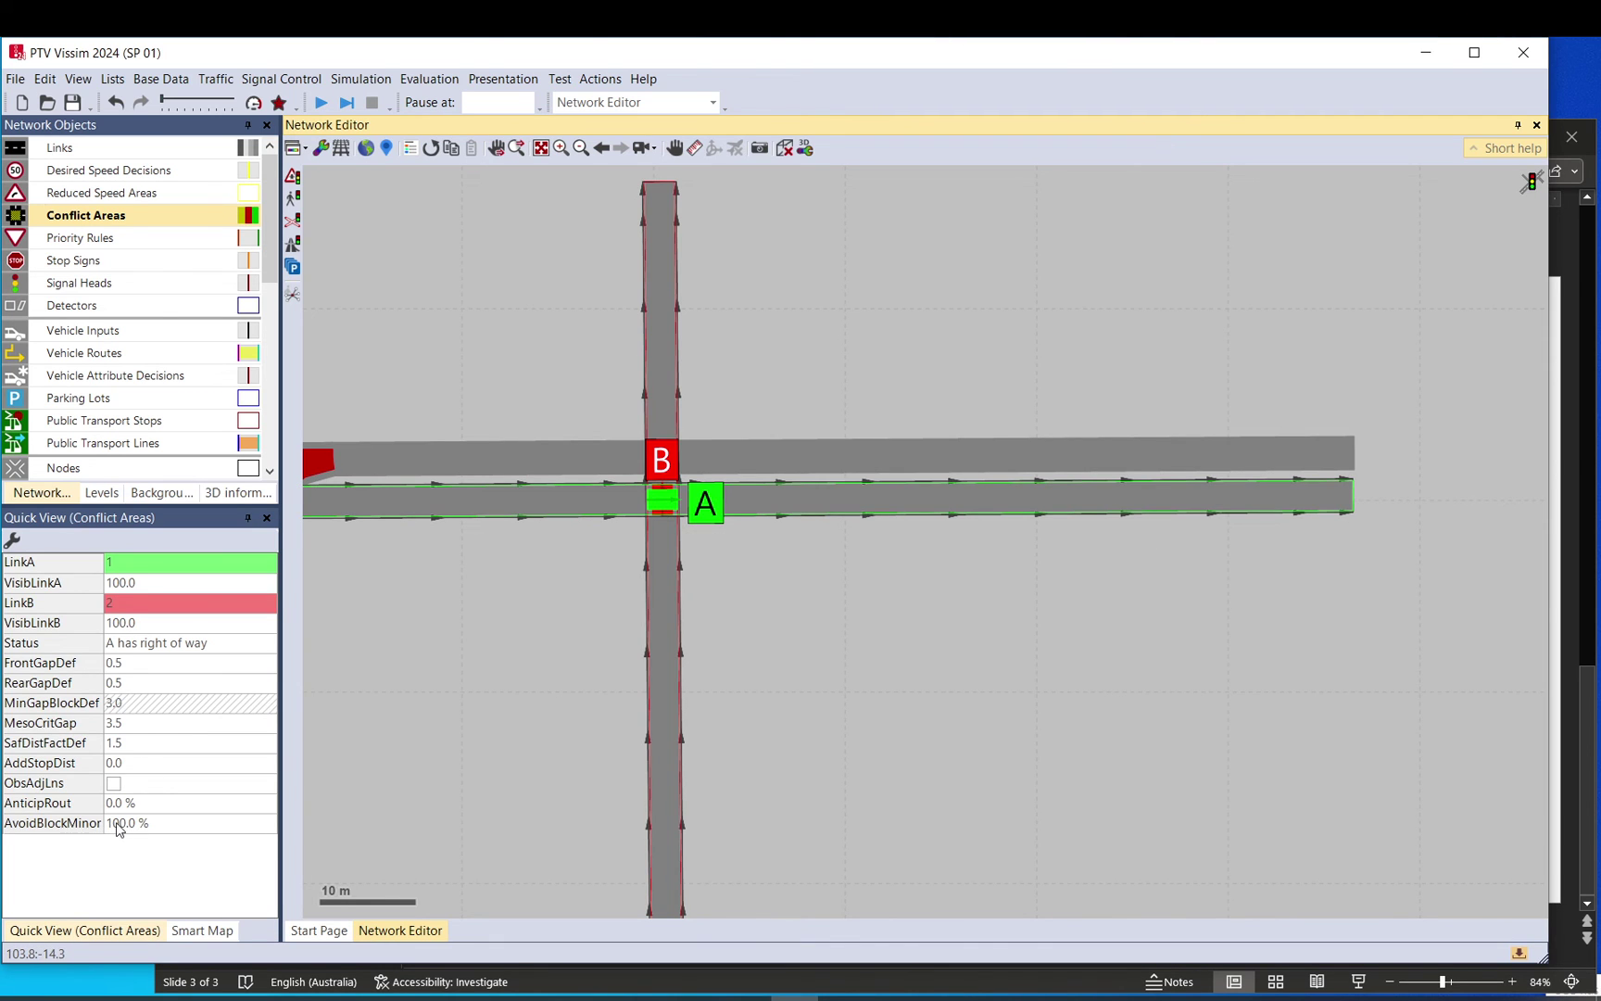
left_click(653, 509)
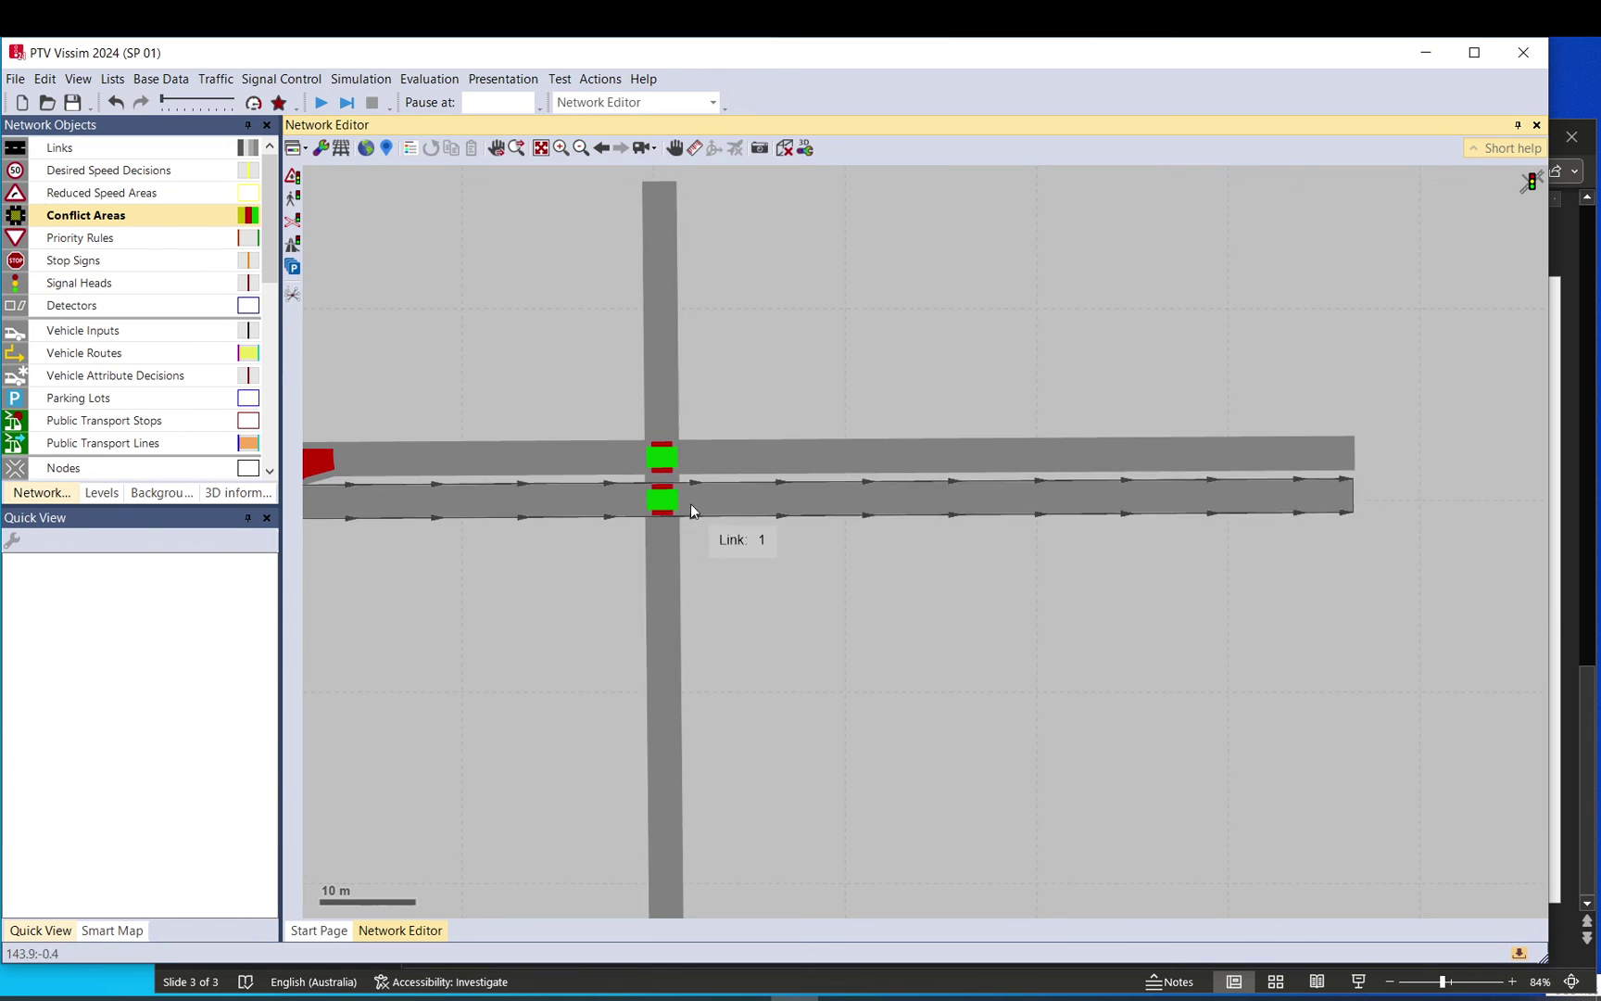
Set conflict area 21's AvoidBlockMinor to 50% and open the Quick View attribute selection
left_click(662, 502)
left_click(158, 825)
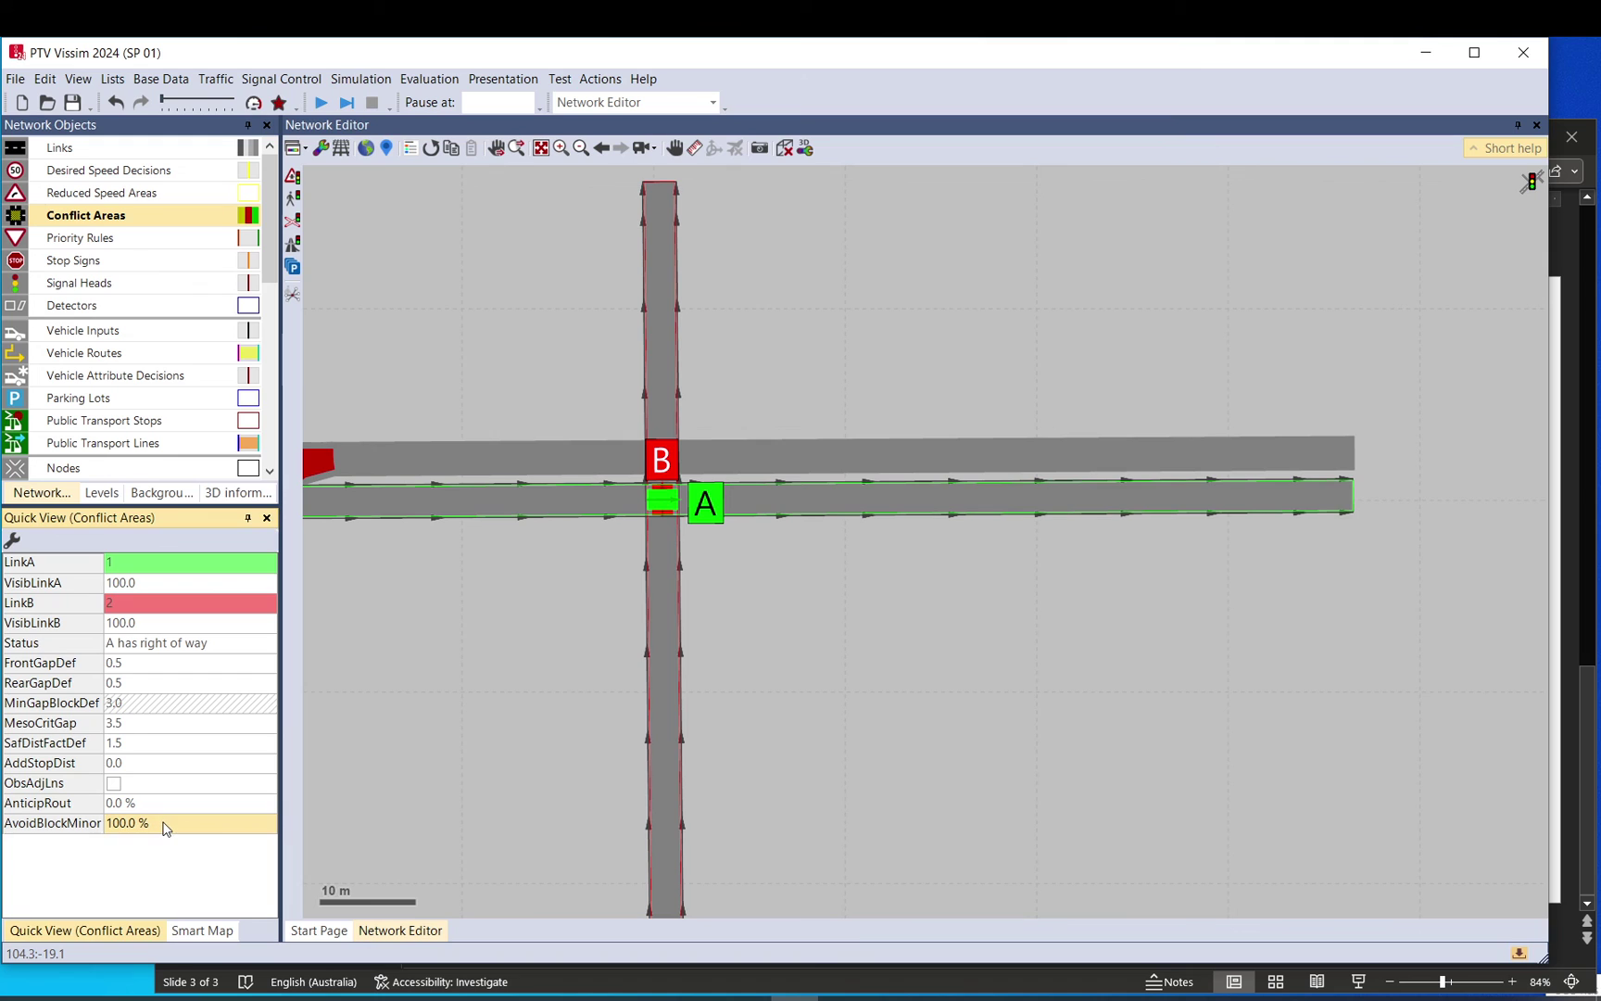
type("50")
key("Return")
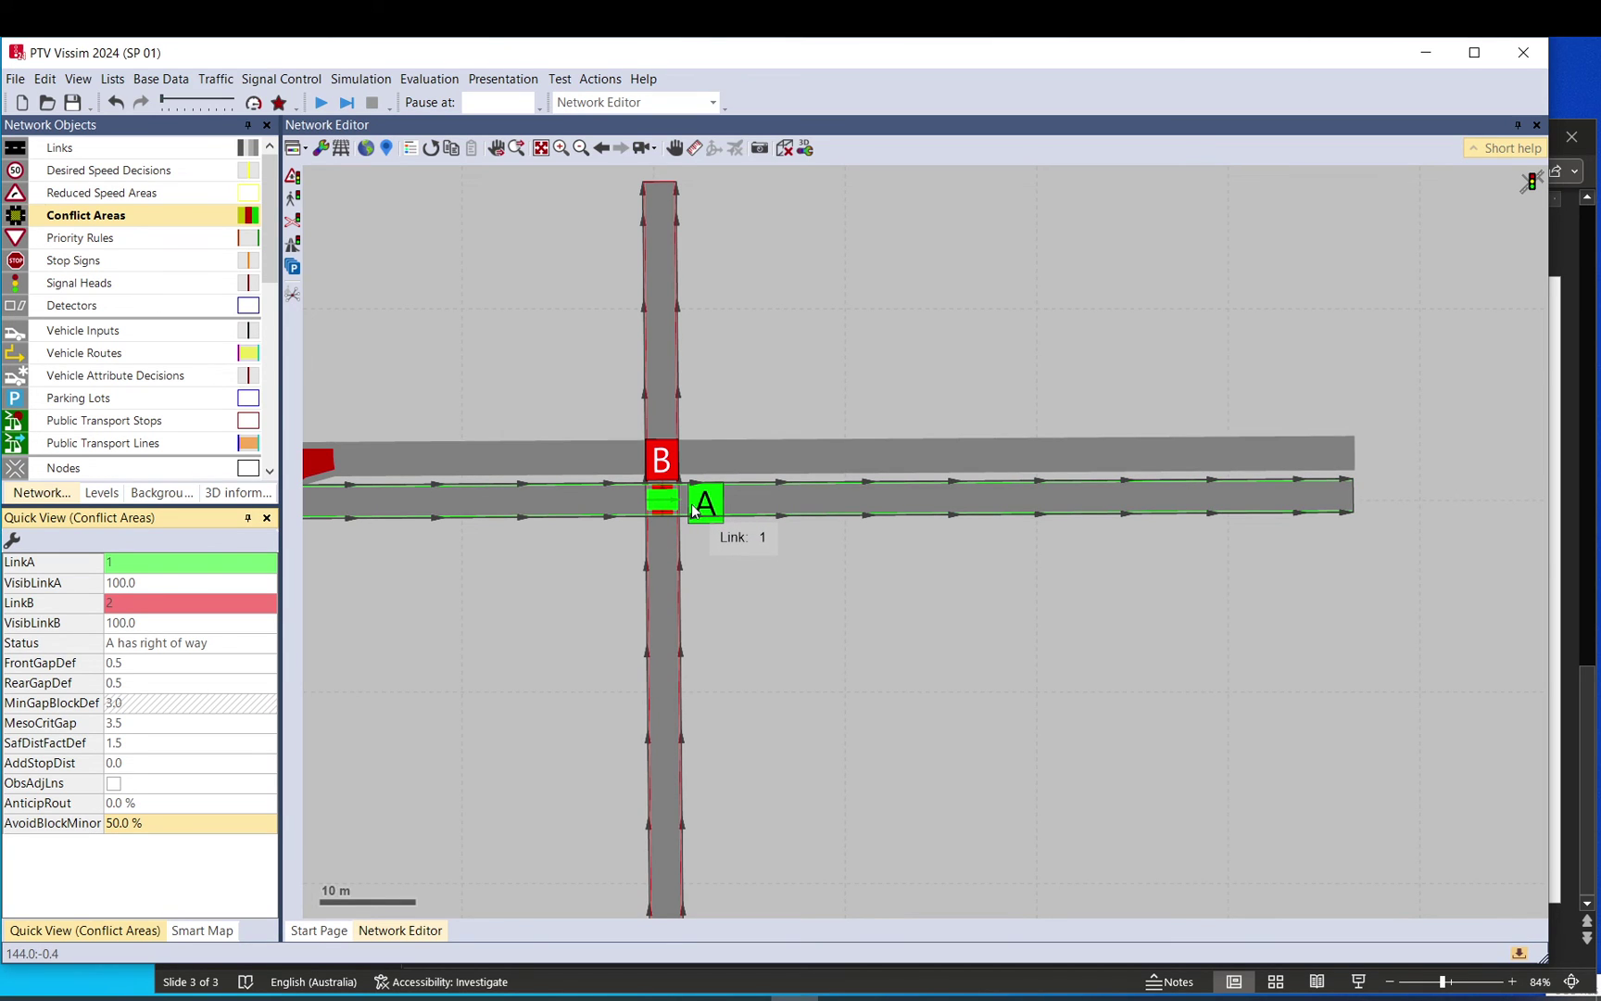
left_click(728, 546)
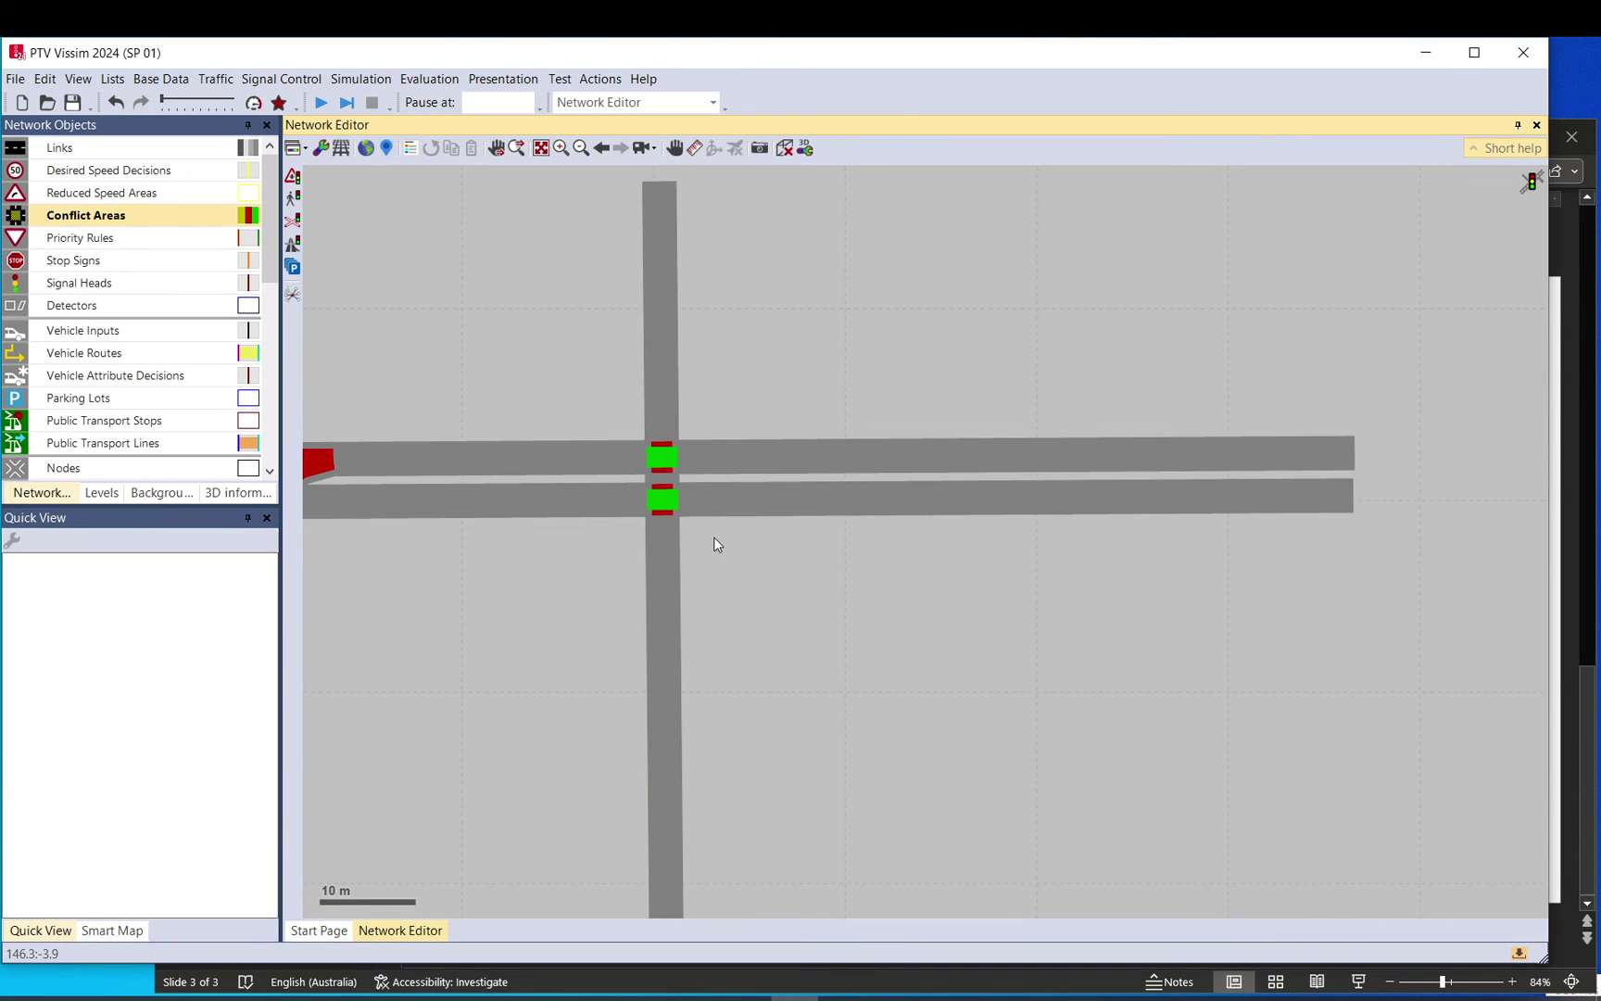
left_click(654, 504)
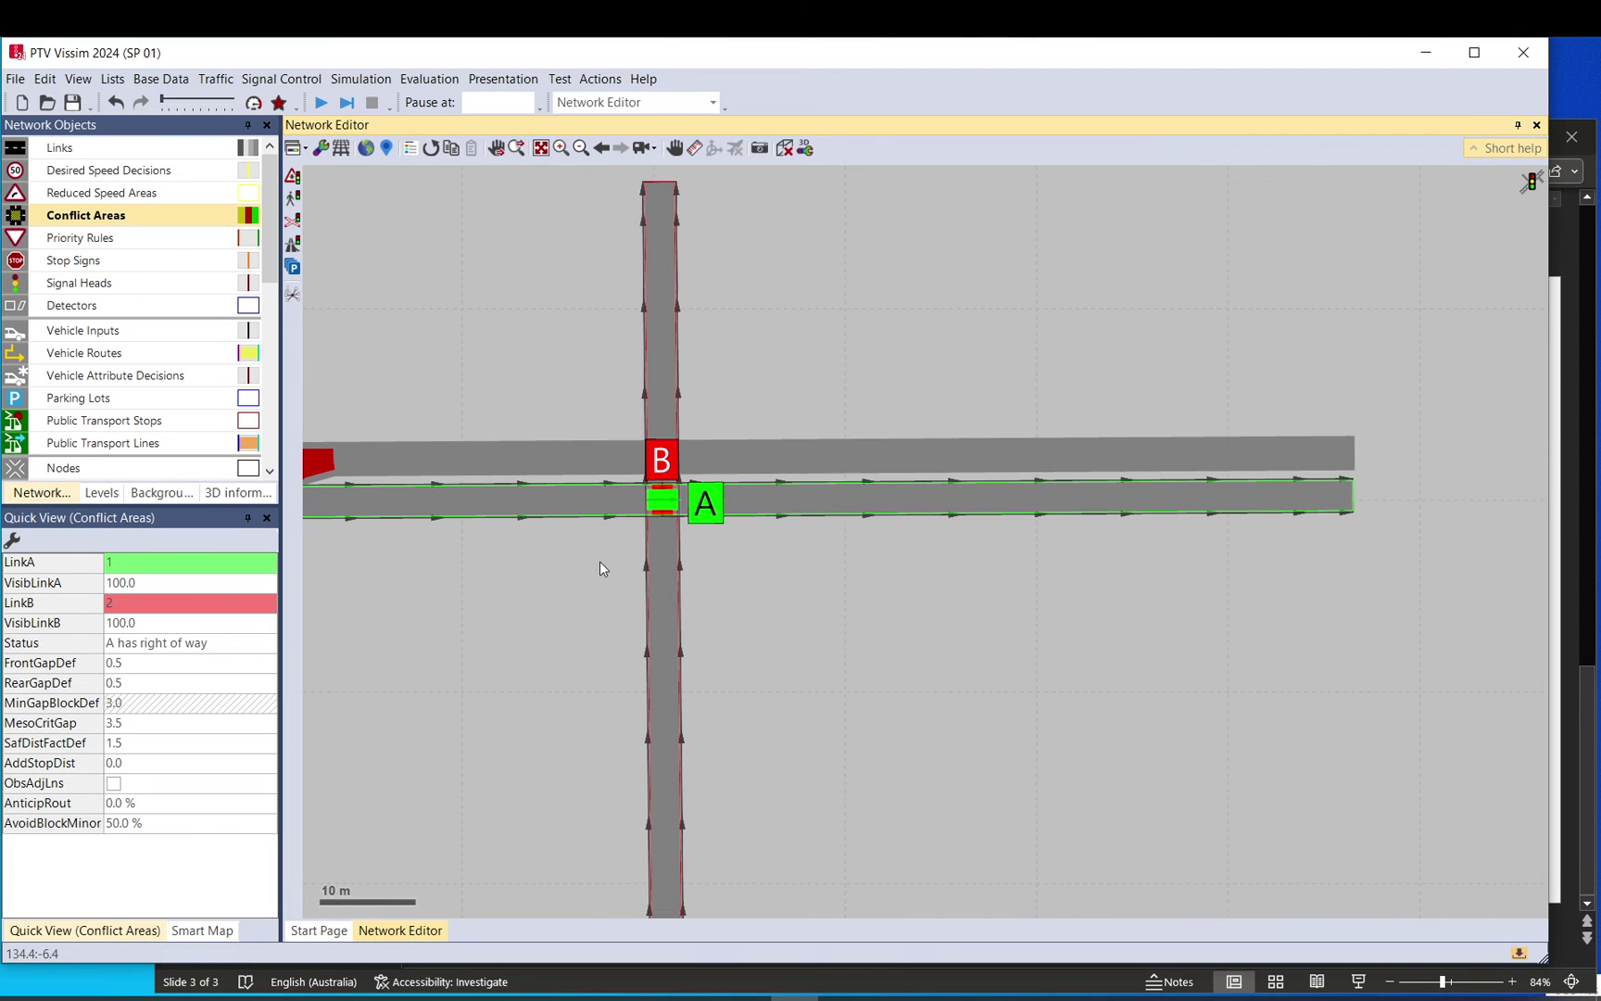
left_click(12, 539)
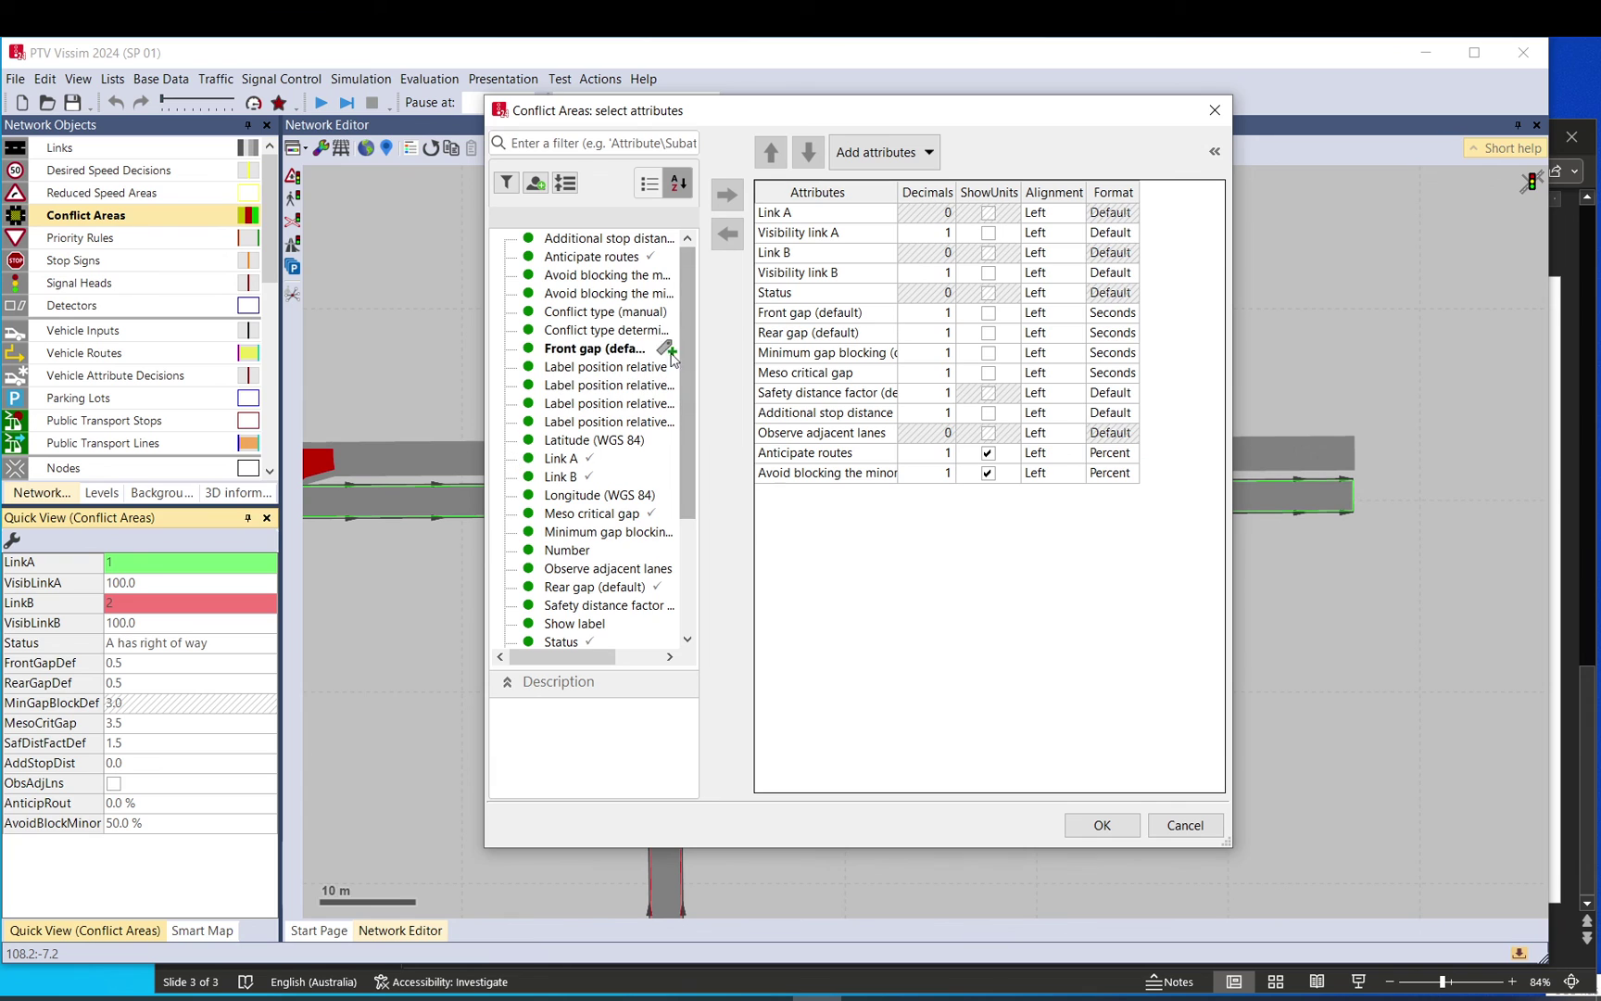
double_click(620, 281)
left_click(1128, 833)
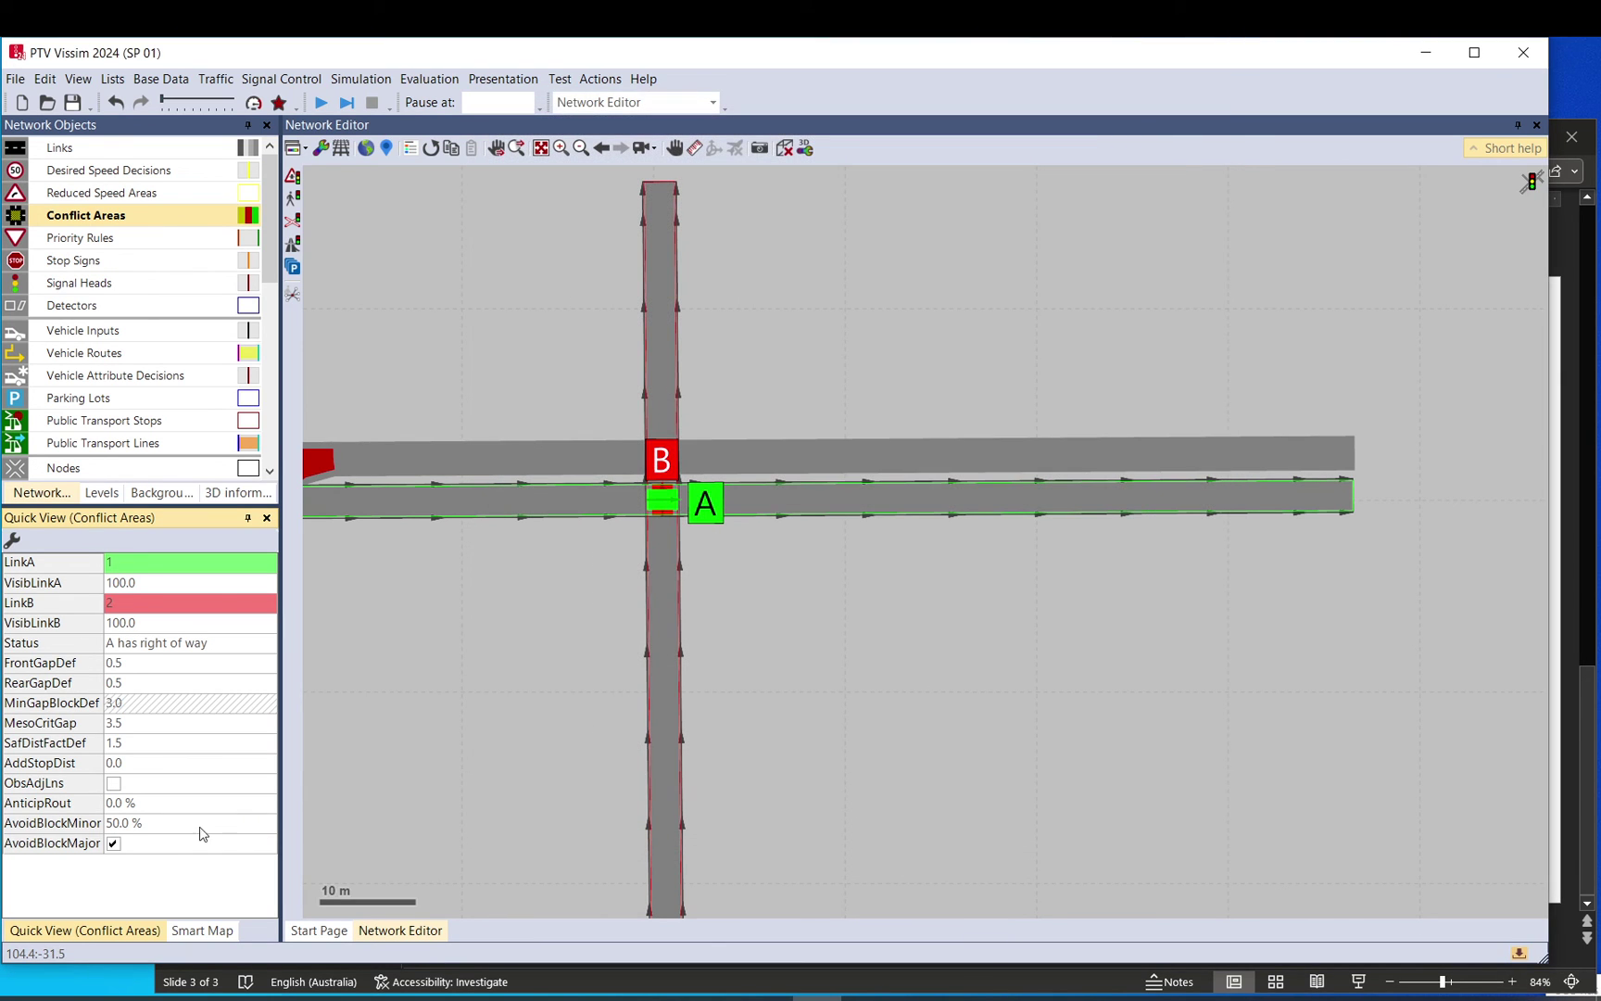
mouse_move(84, 851)
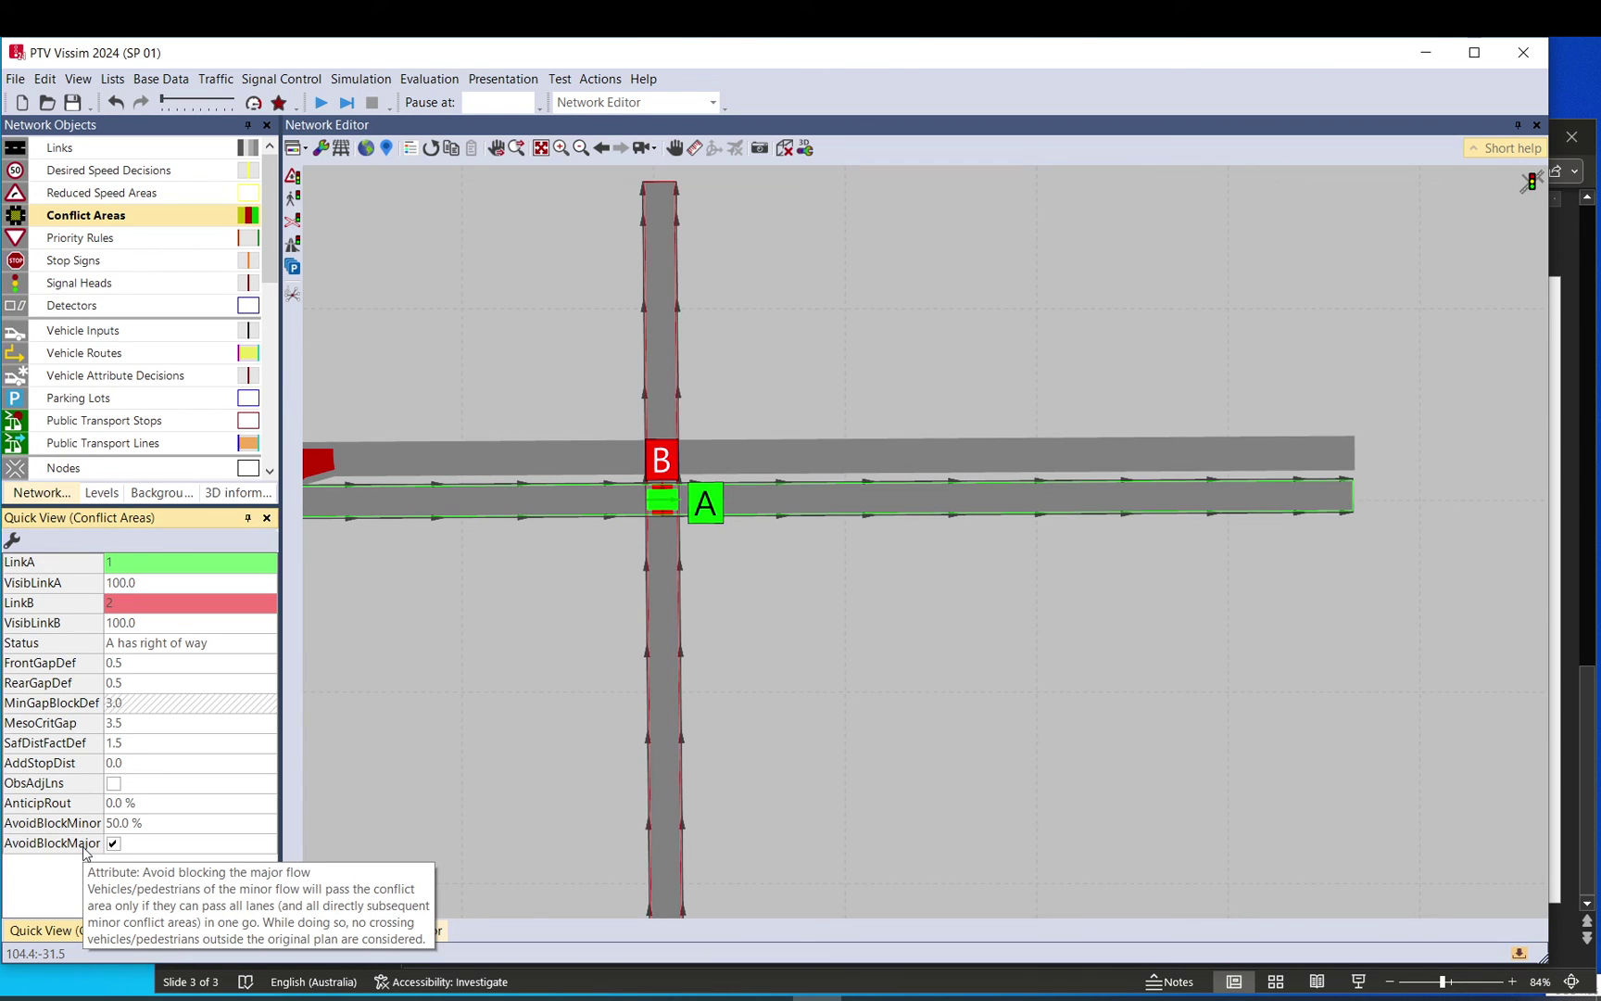
left_click(739, 533)
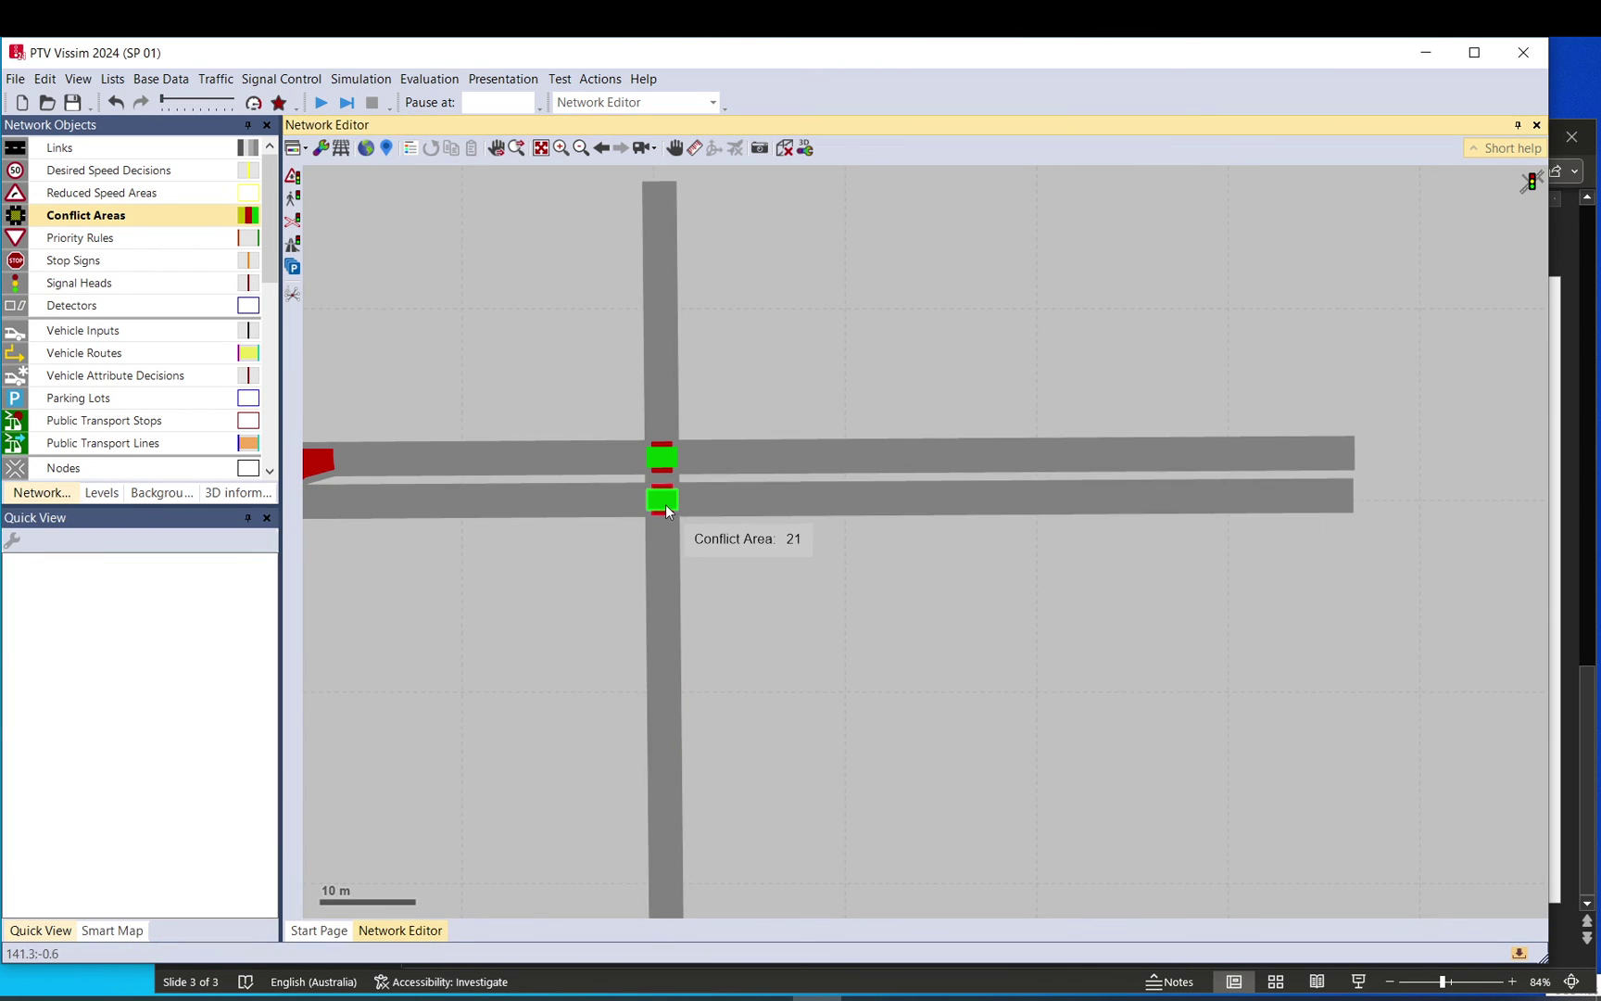
left_click(676, 542)
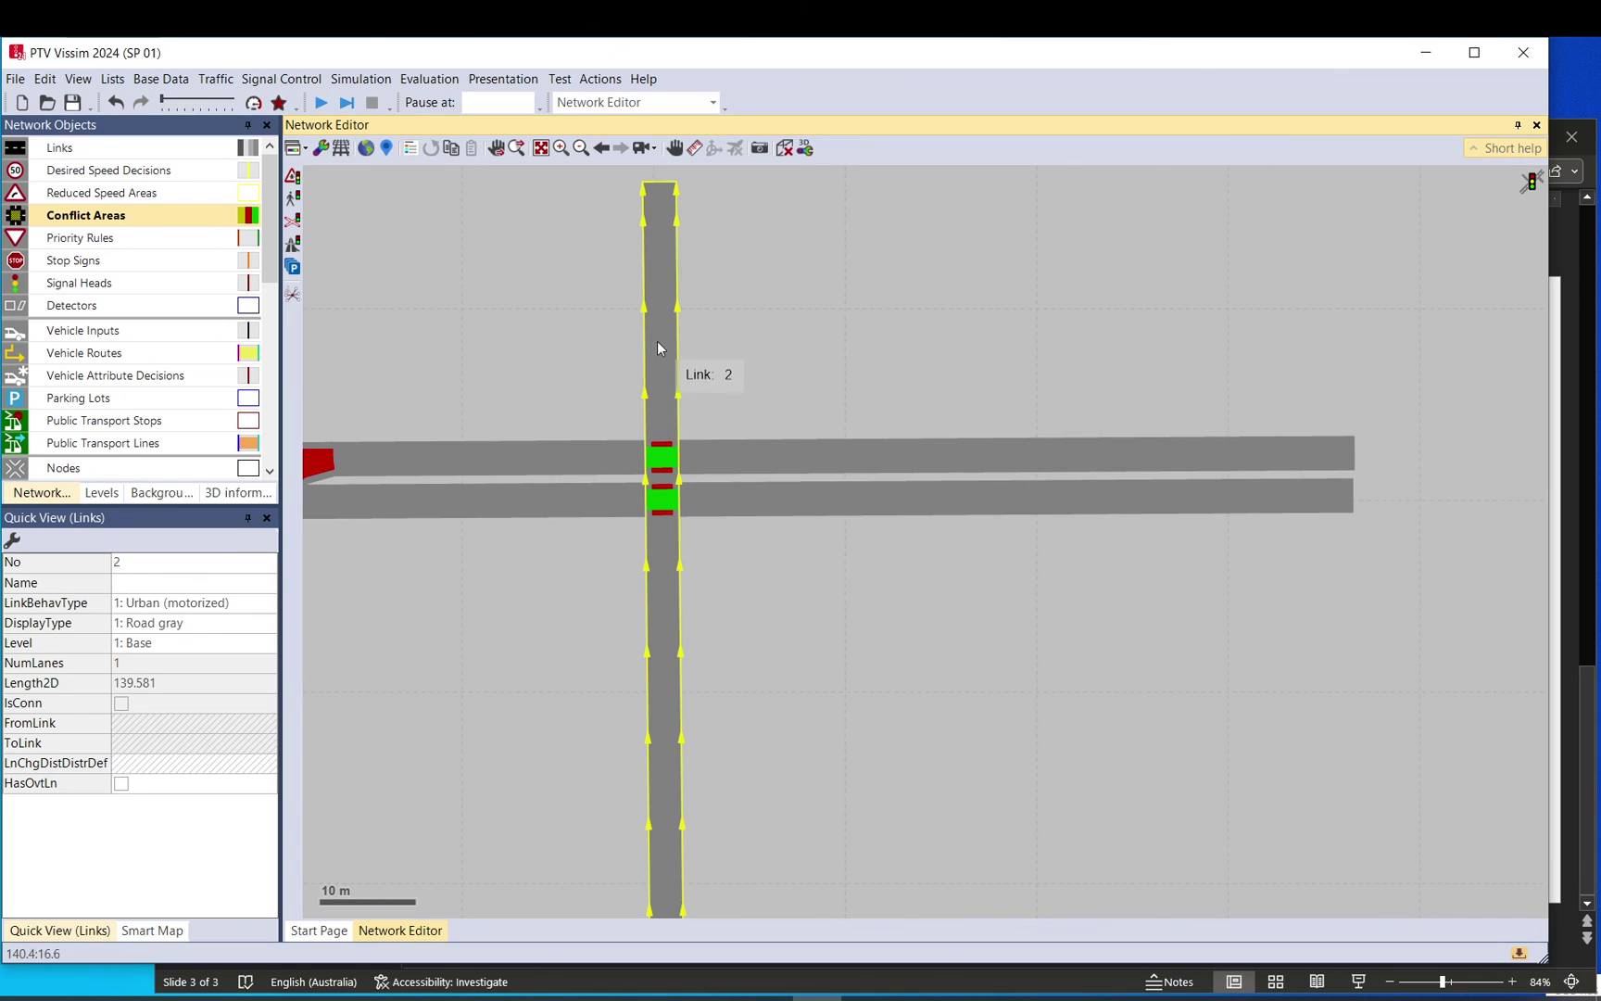
left_click(626, 529)
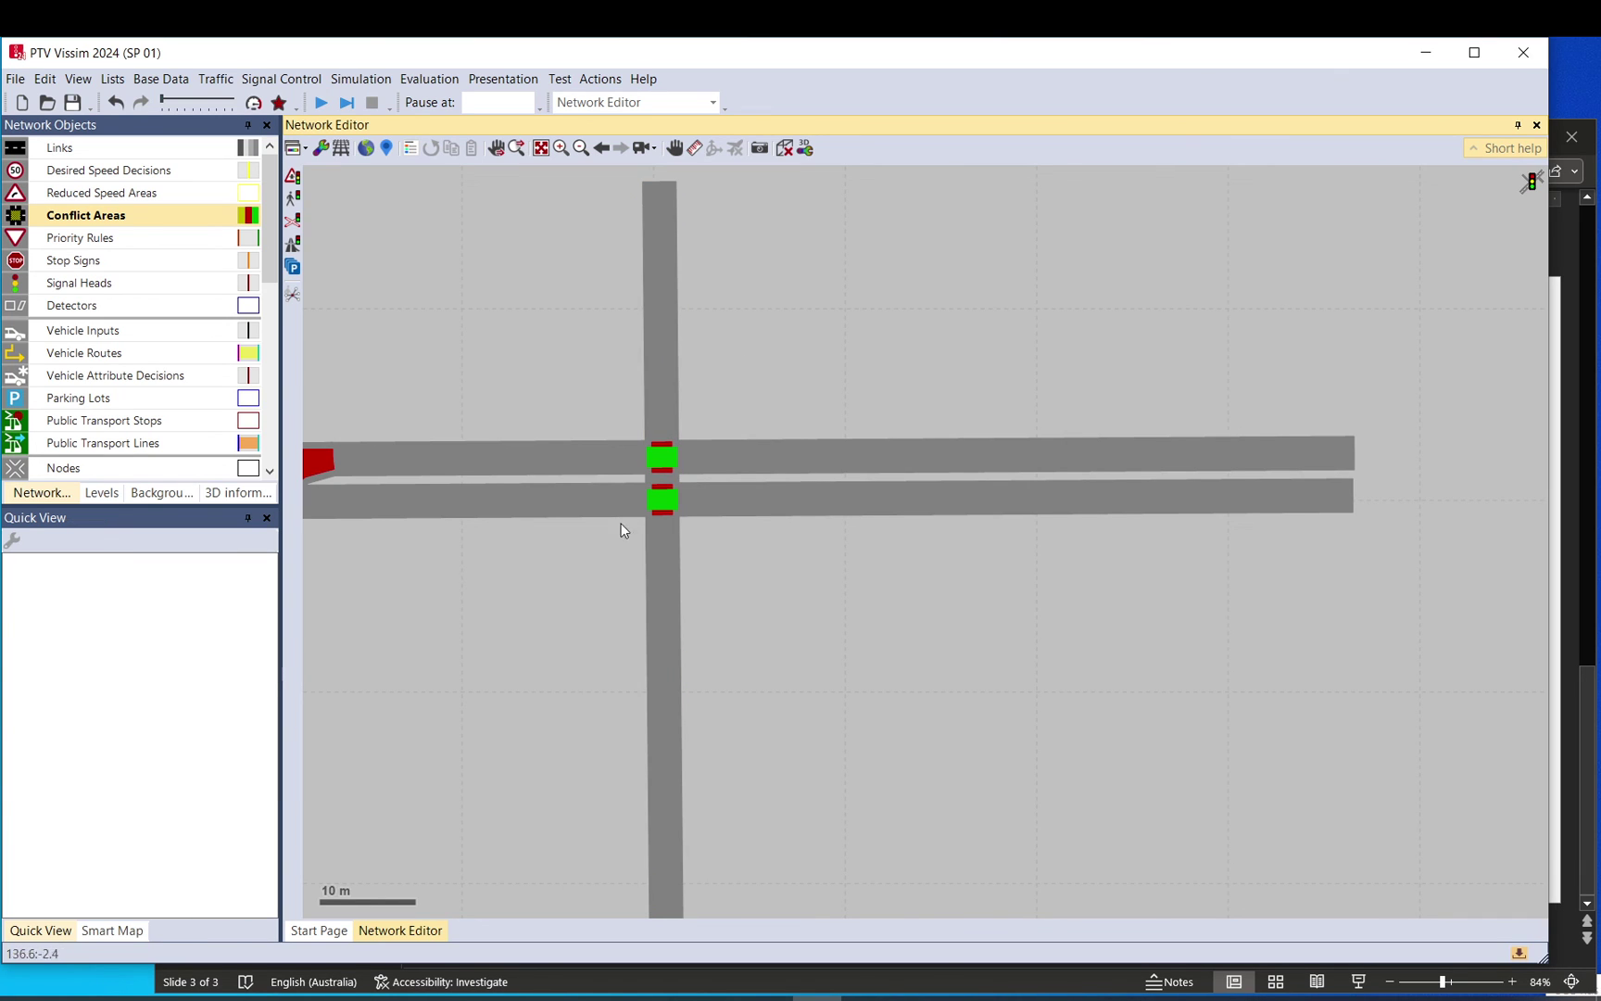
left_click(662, 498)
left_click(114, 844)
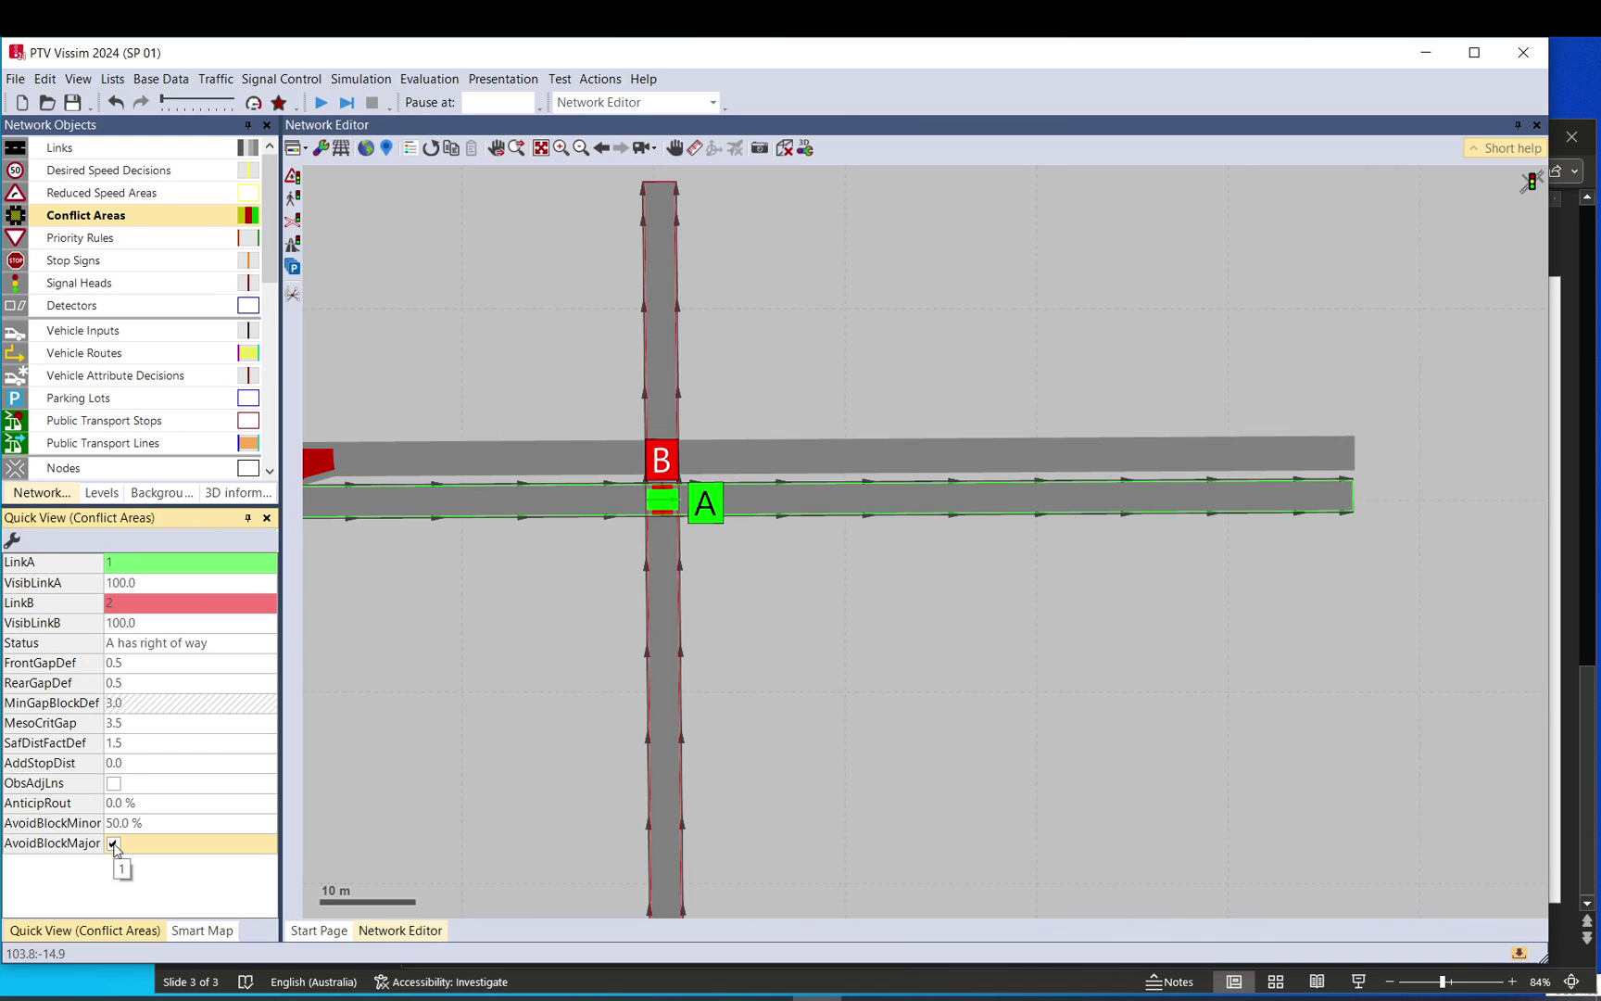
left_click(521, 592)
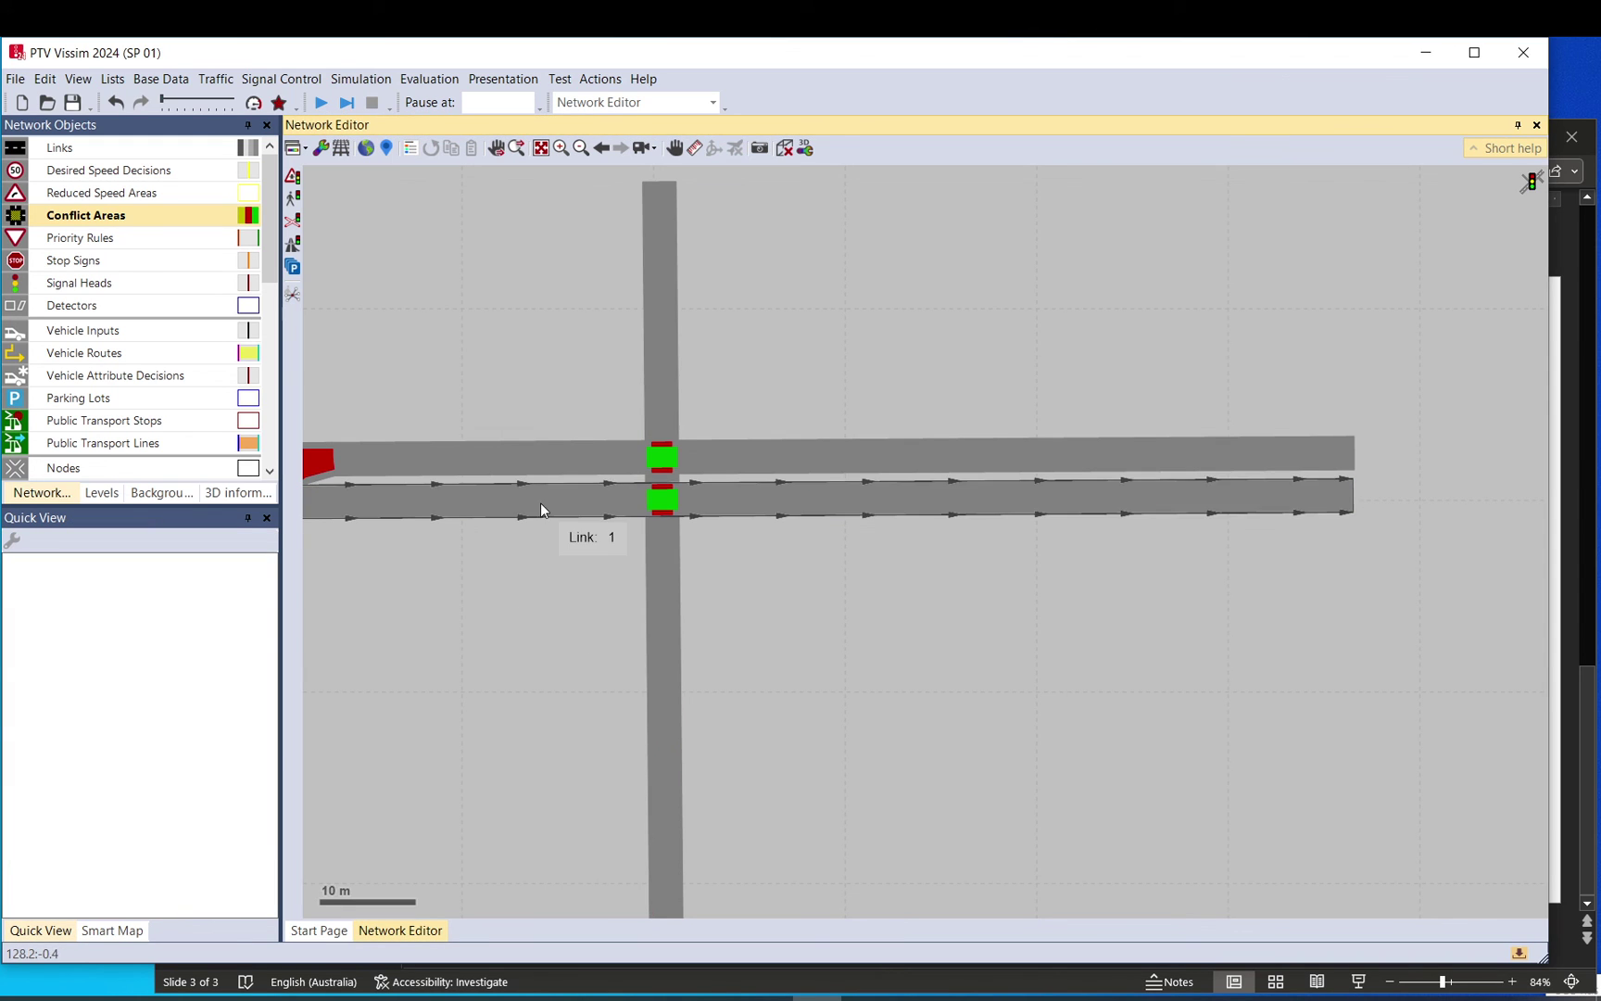
left_click_drag(529, 411, 815, 421)
Open the Conflict Areas list, select all ten rows, and set their Status to Passive
scroll(793, 419, "down", 2)
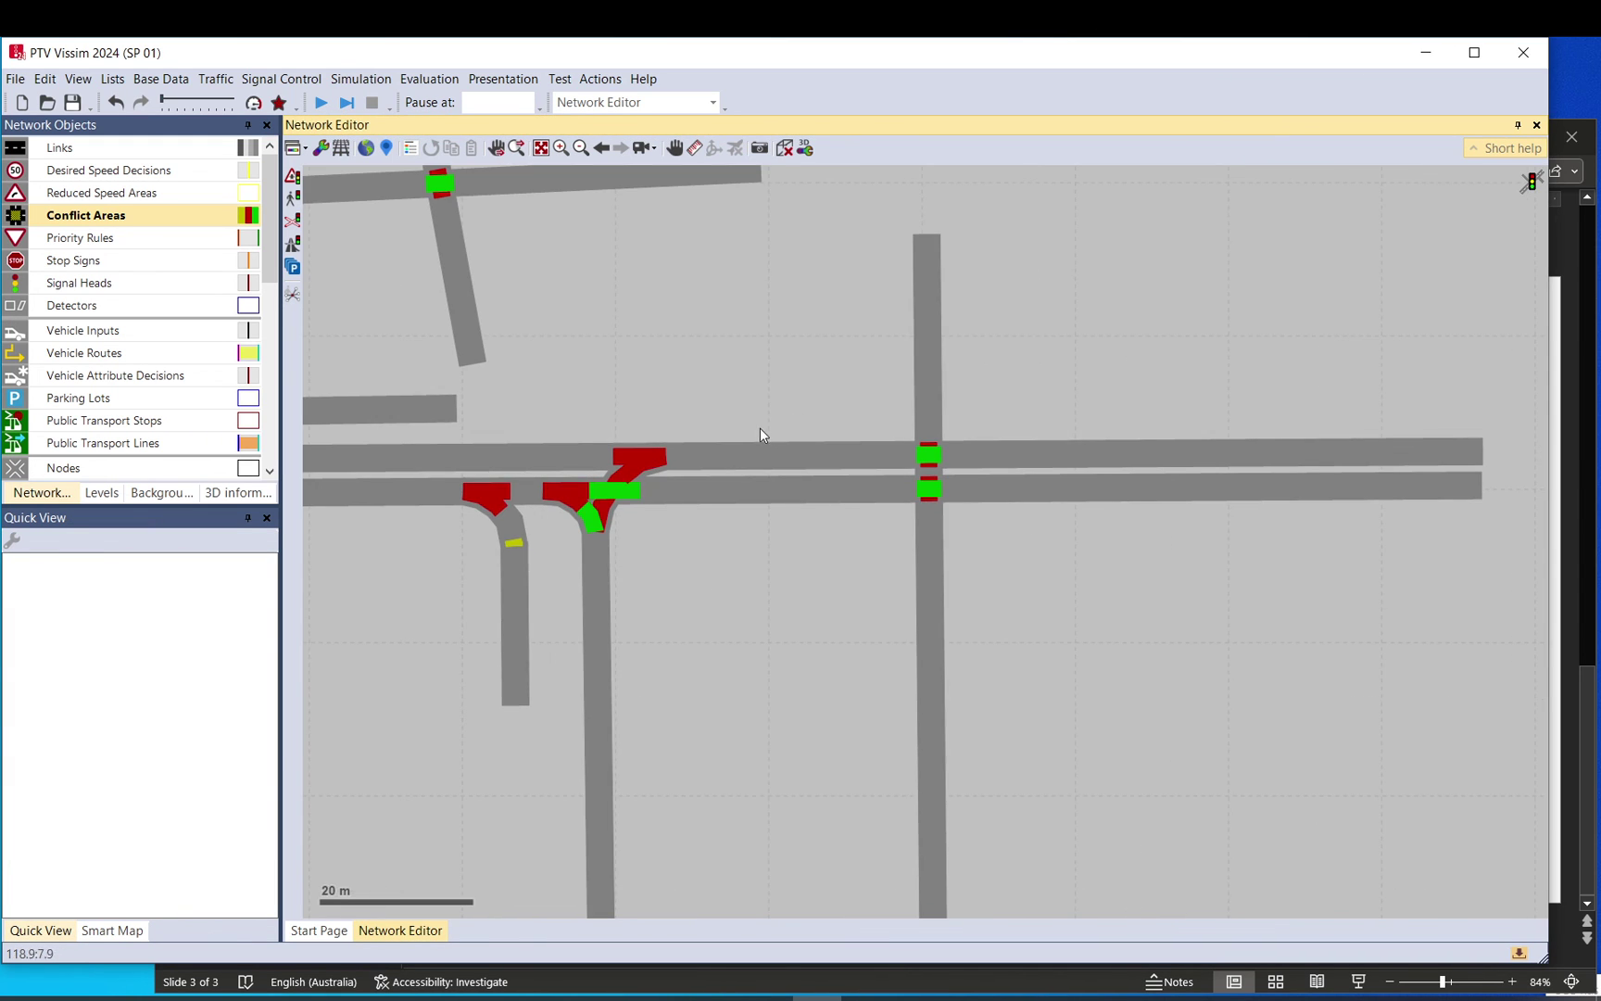
scroll(758, 432, "down", 2)
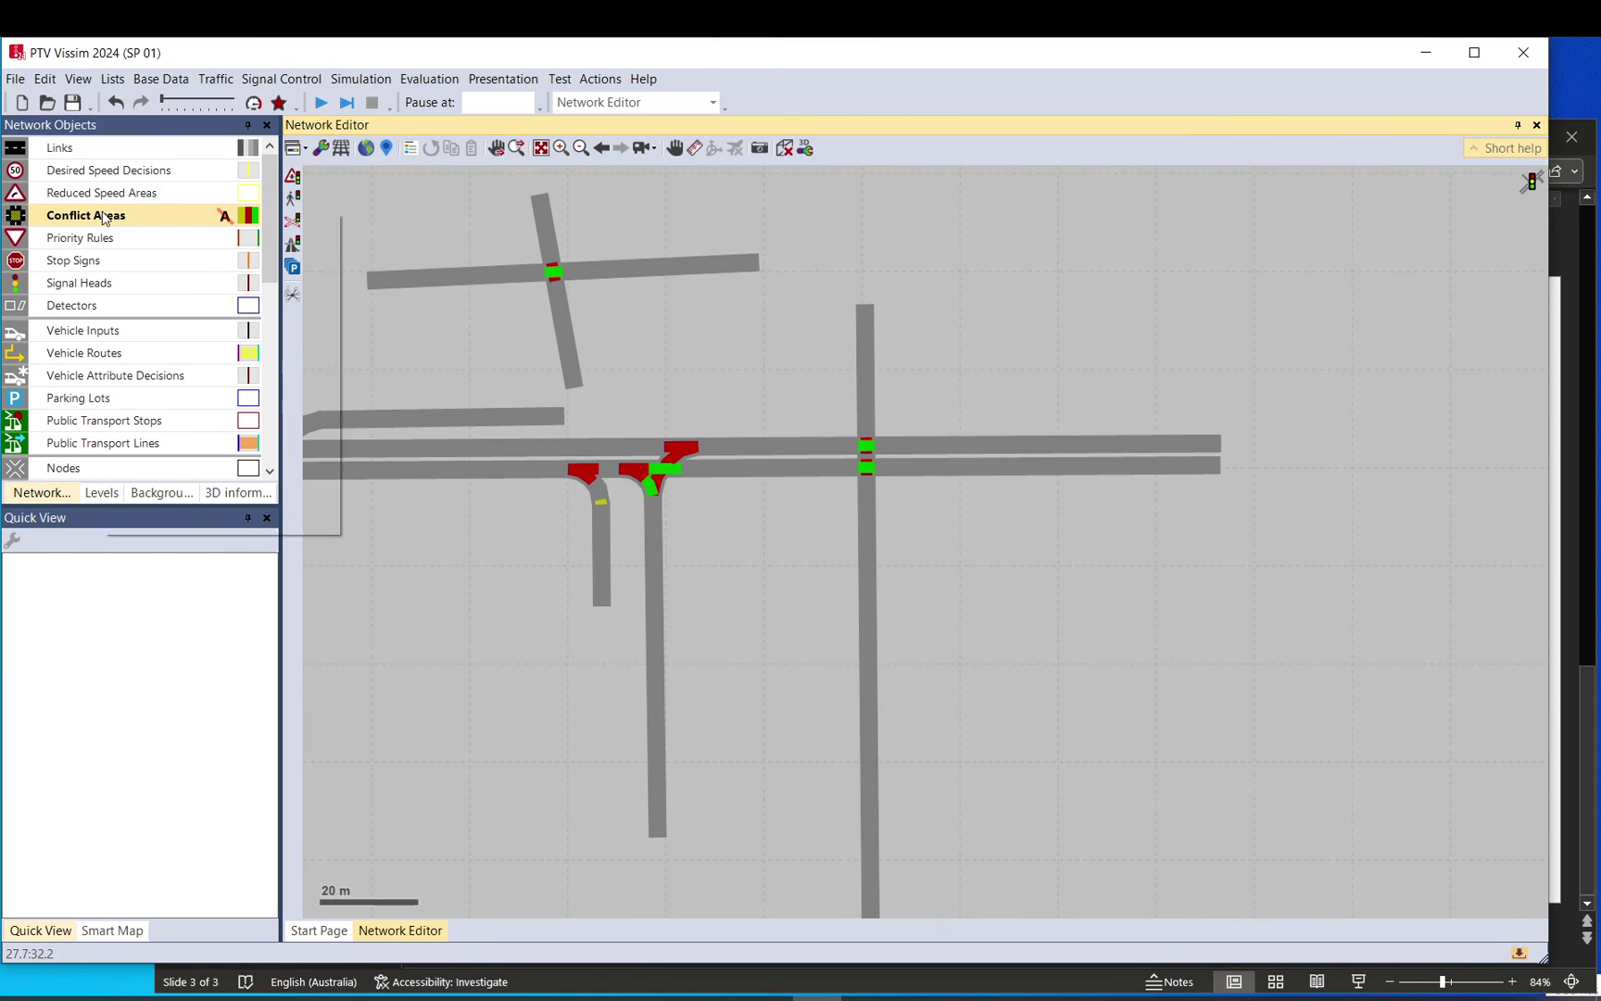
double_click(138, 222)
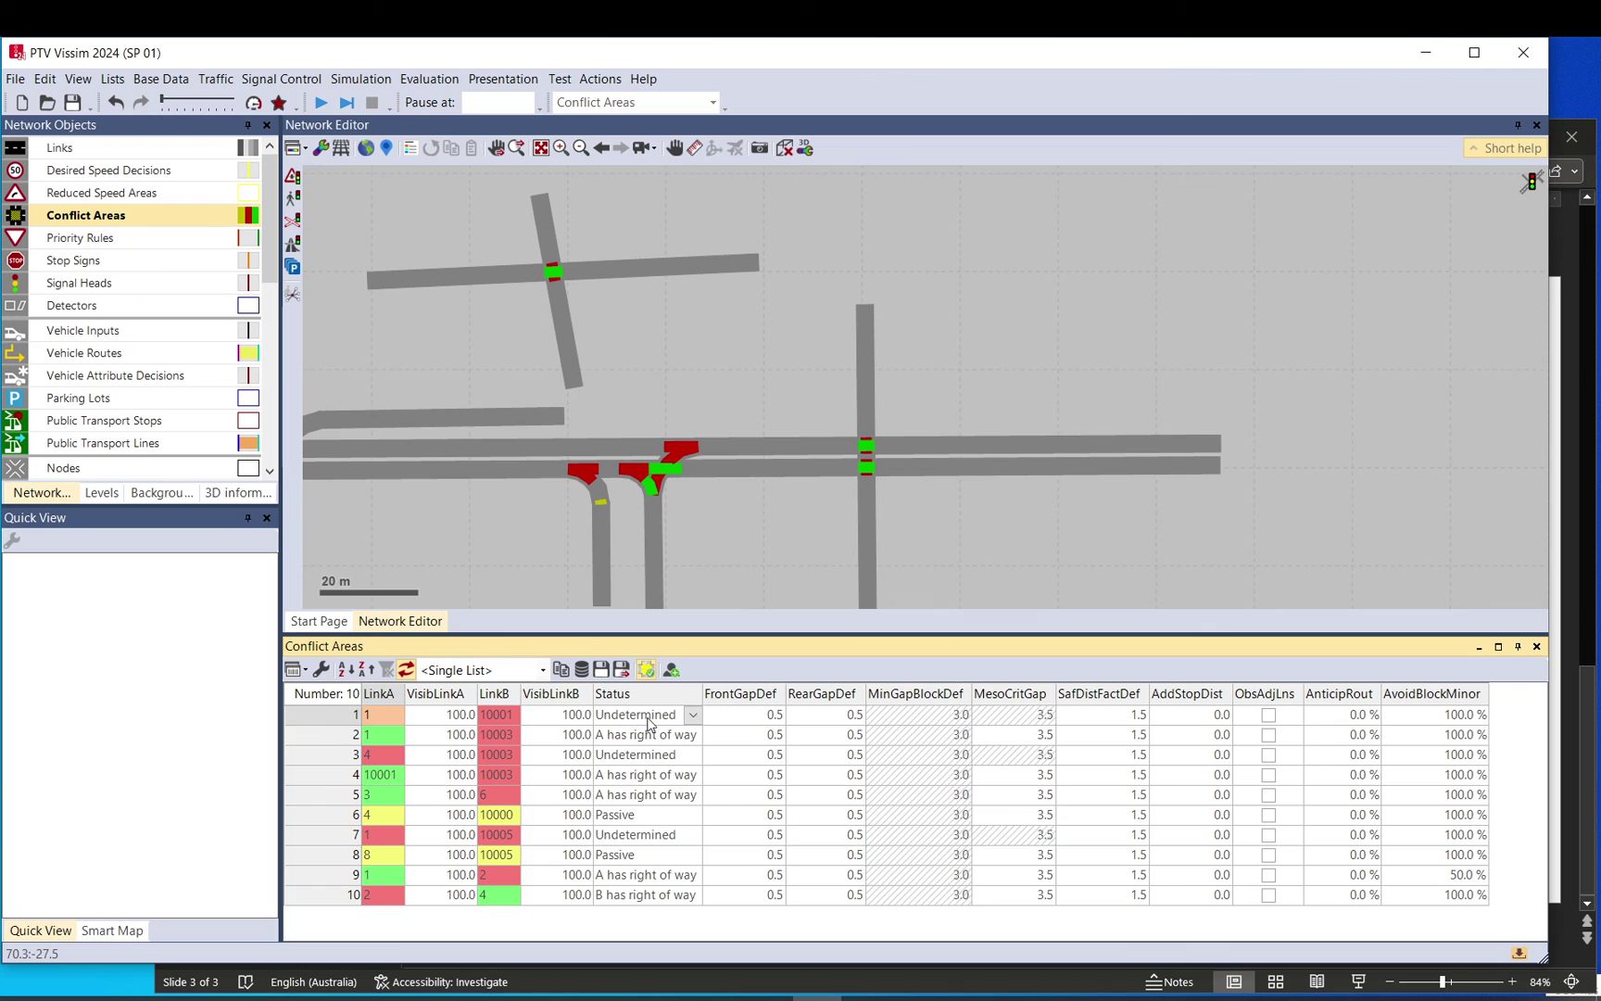
left_click_drag(313, 714, 309, 916)
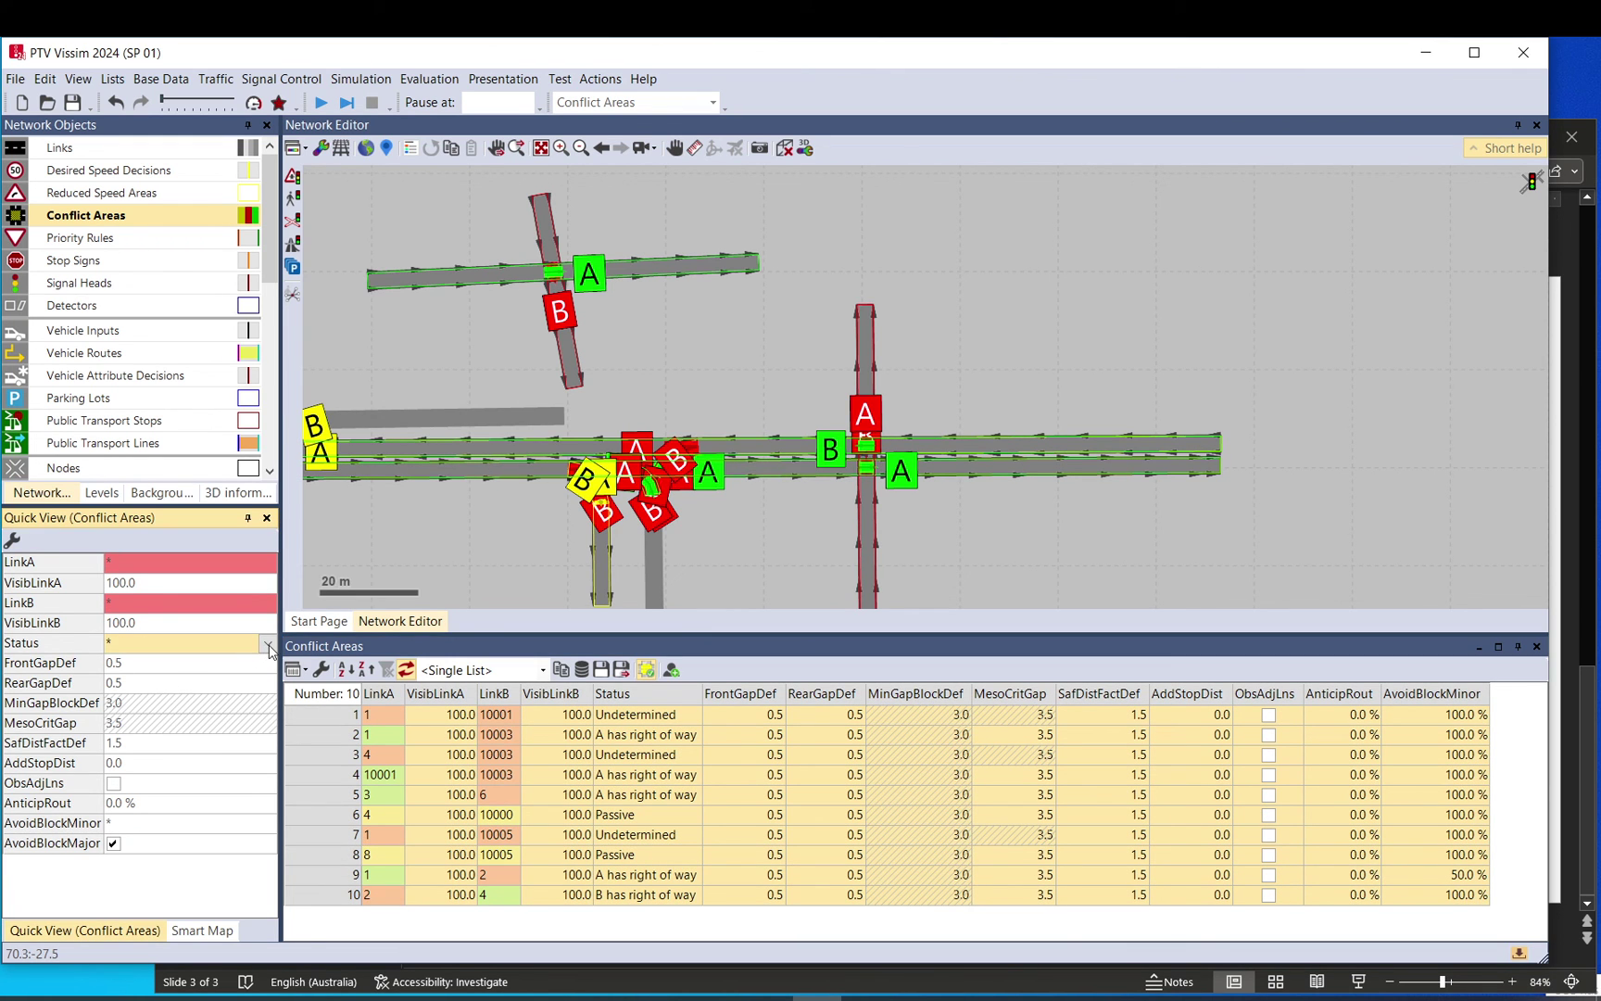
left_click(263, 643)
left_click(163, 683)
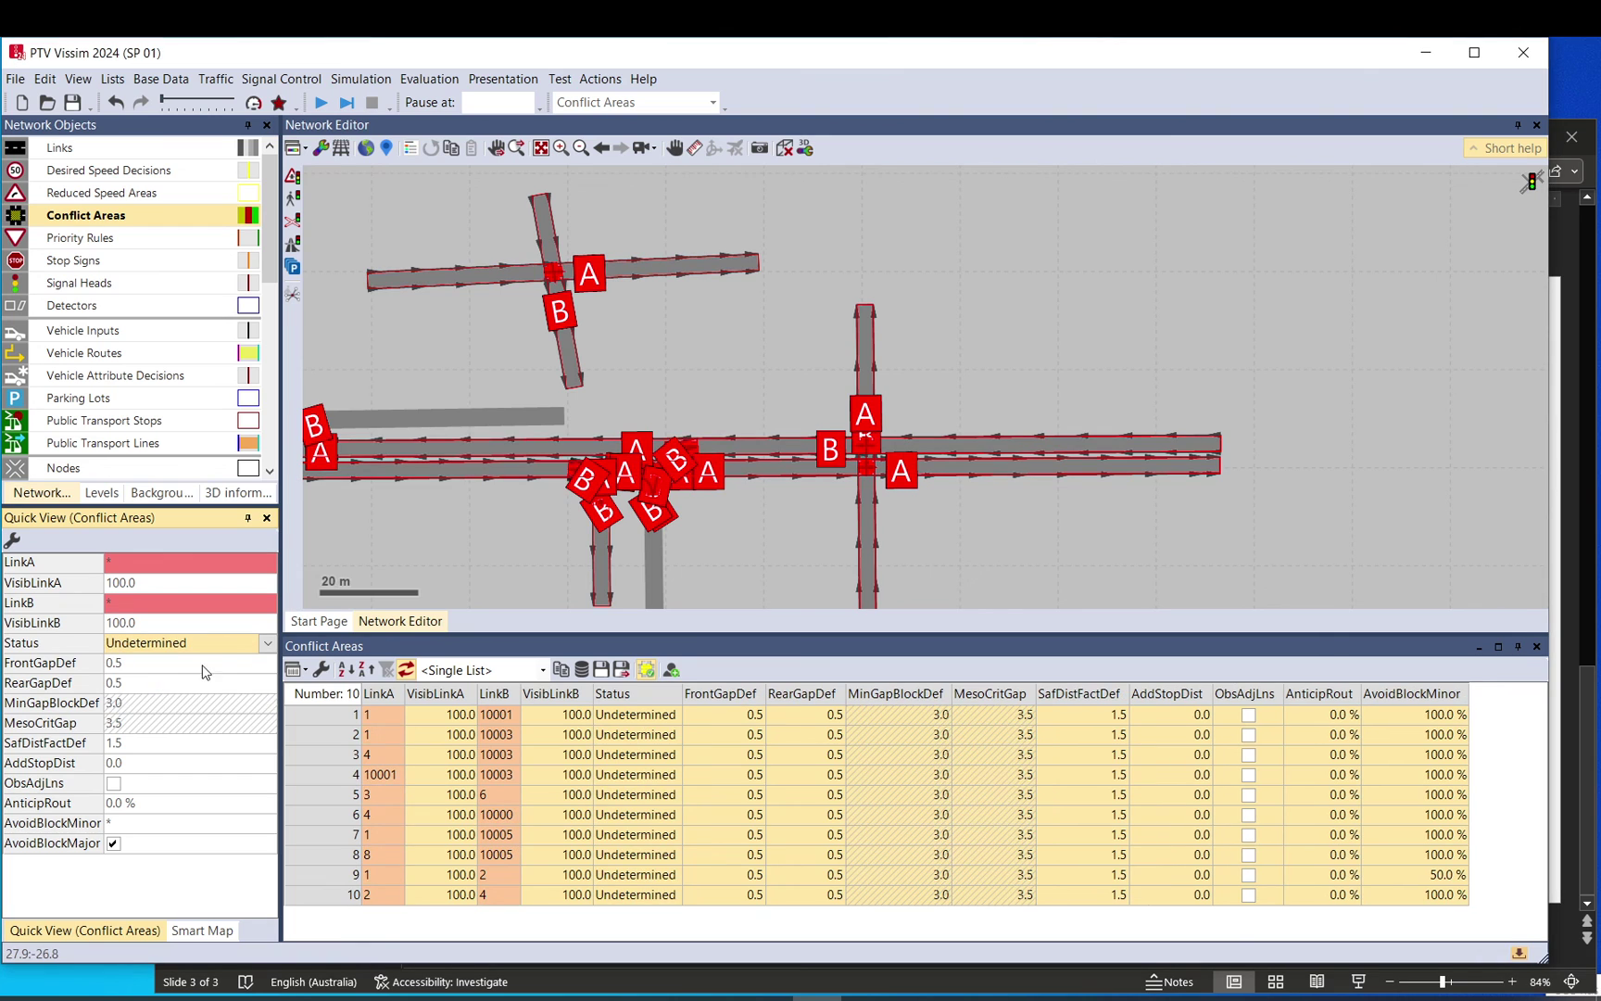
left_click(266, 645)
left_click(159, 691)
left_click(437, 556)
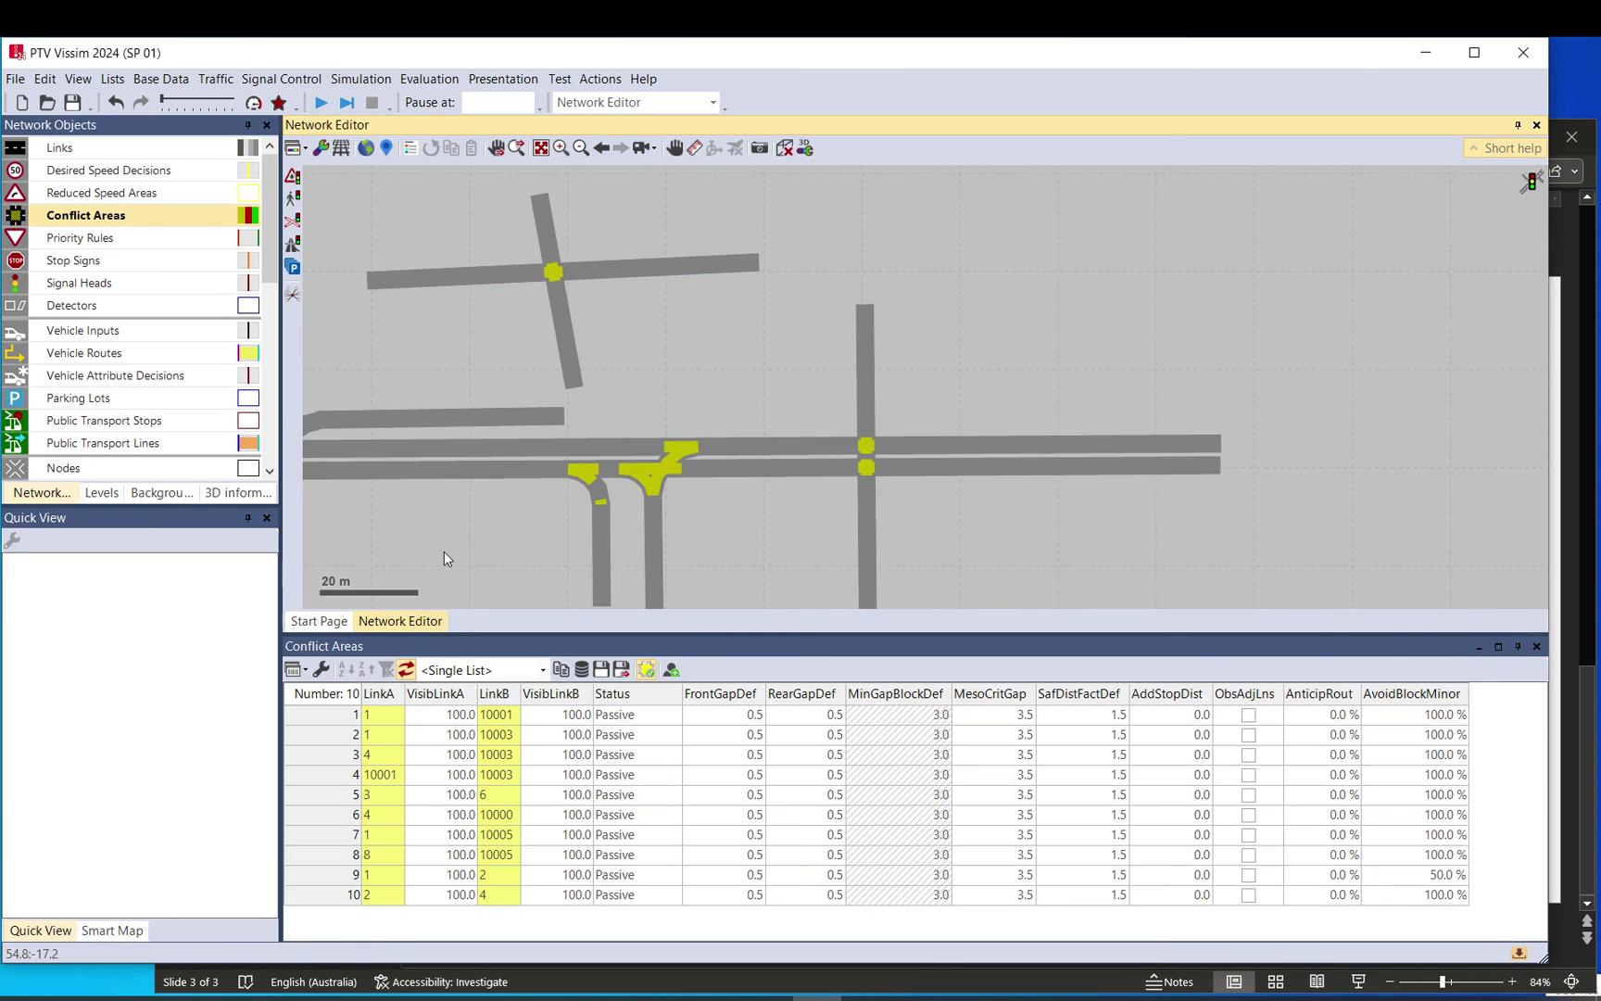
left_click_drag(627, 524, 712, 455)
left_click_drag(858, 635, 859, 805)
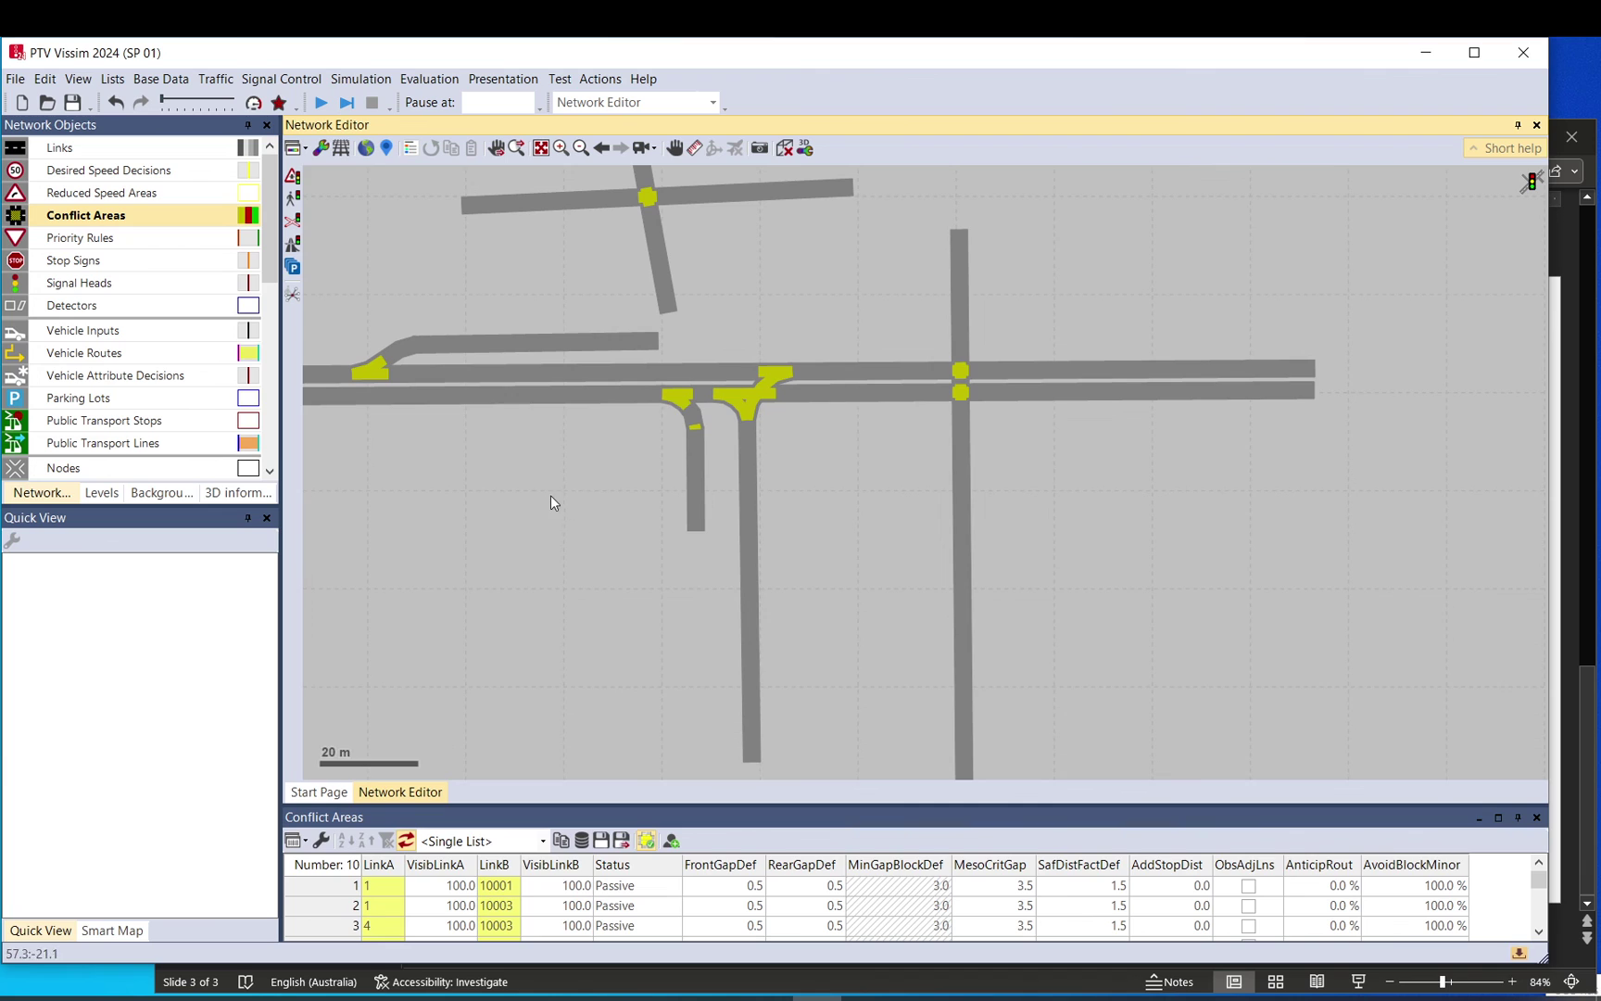
Define a major flow along link 1 from its right end to its left end and confirm it
left_click(293, 177)
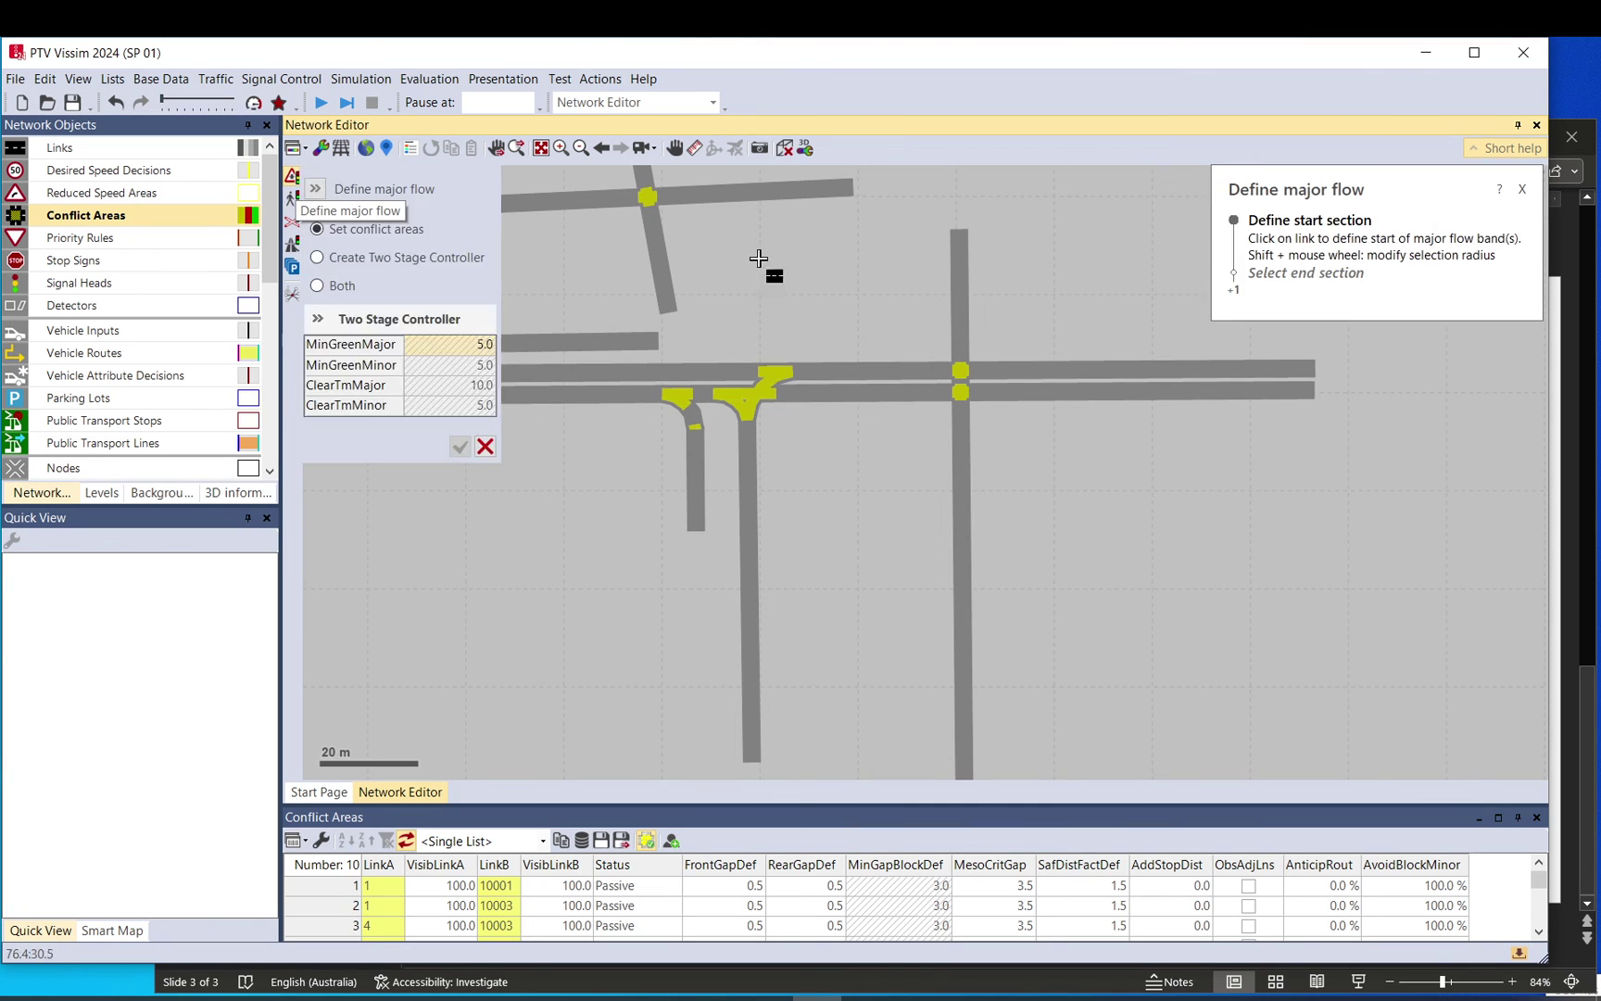
left_click(1224, 372)
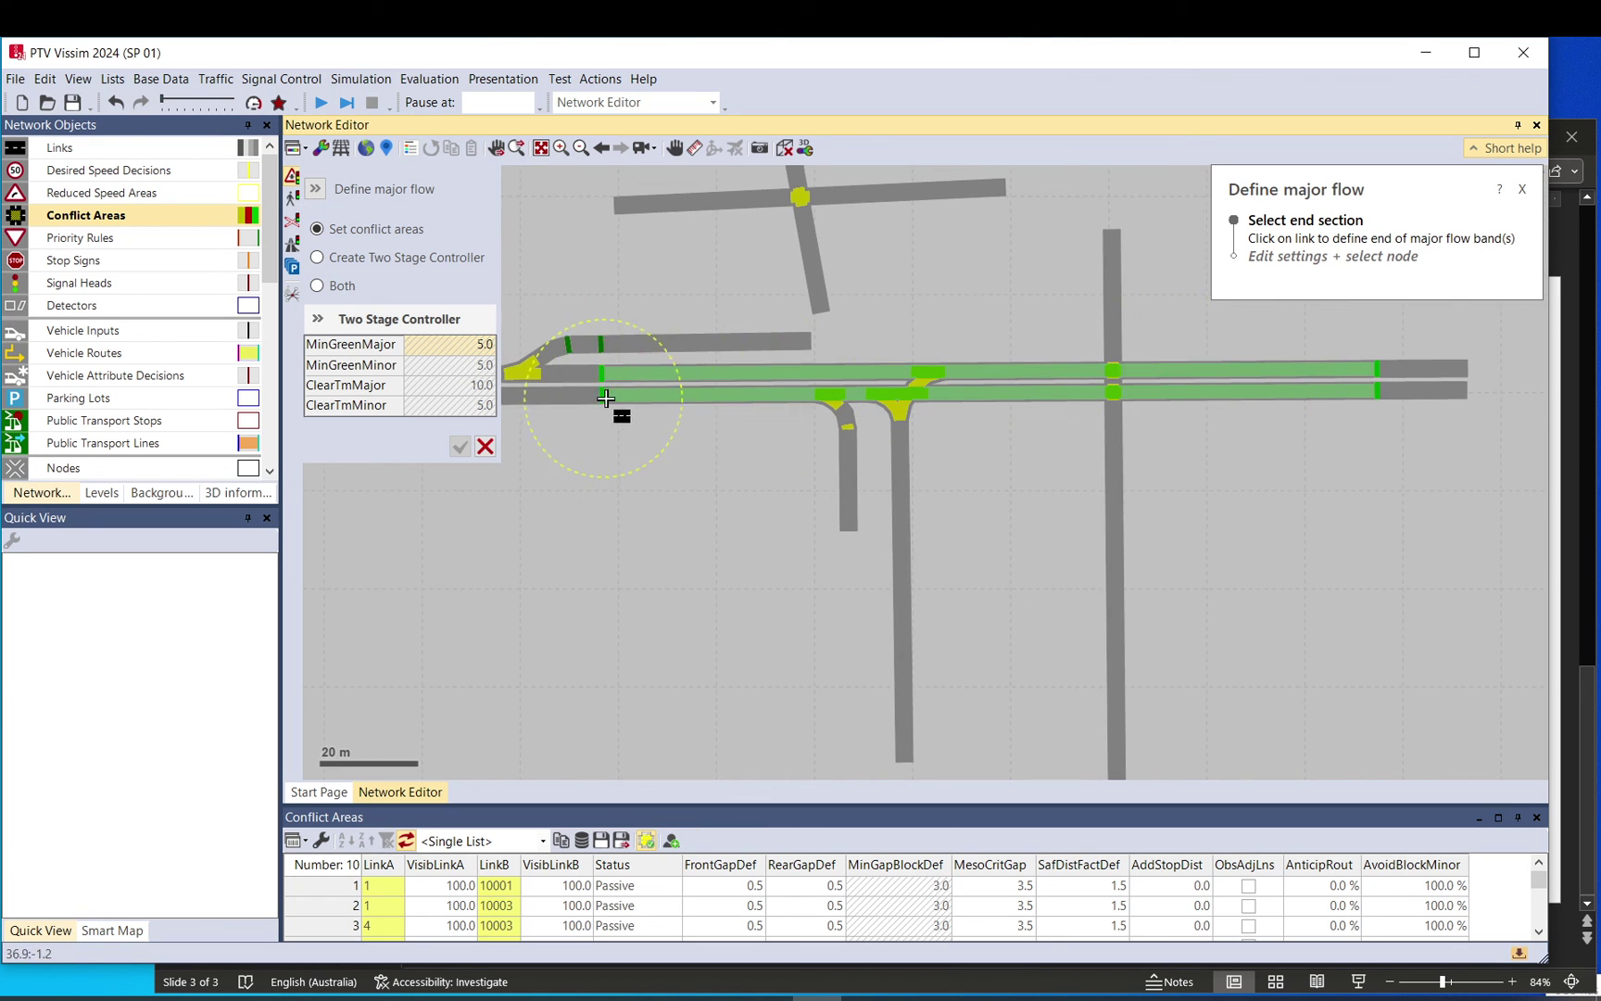
scroll(590, 393, "left", 3)
left_click(773, 393)
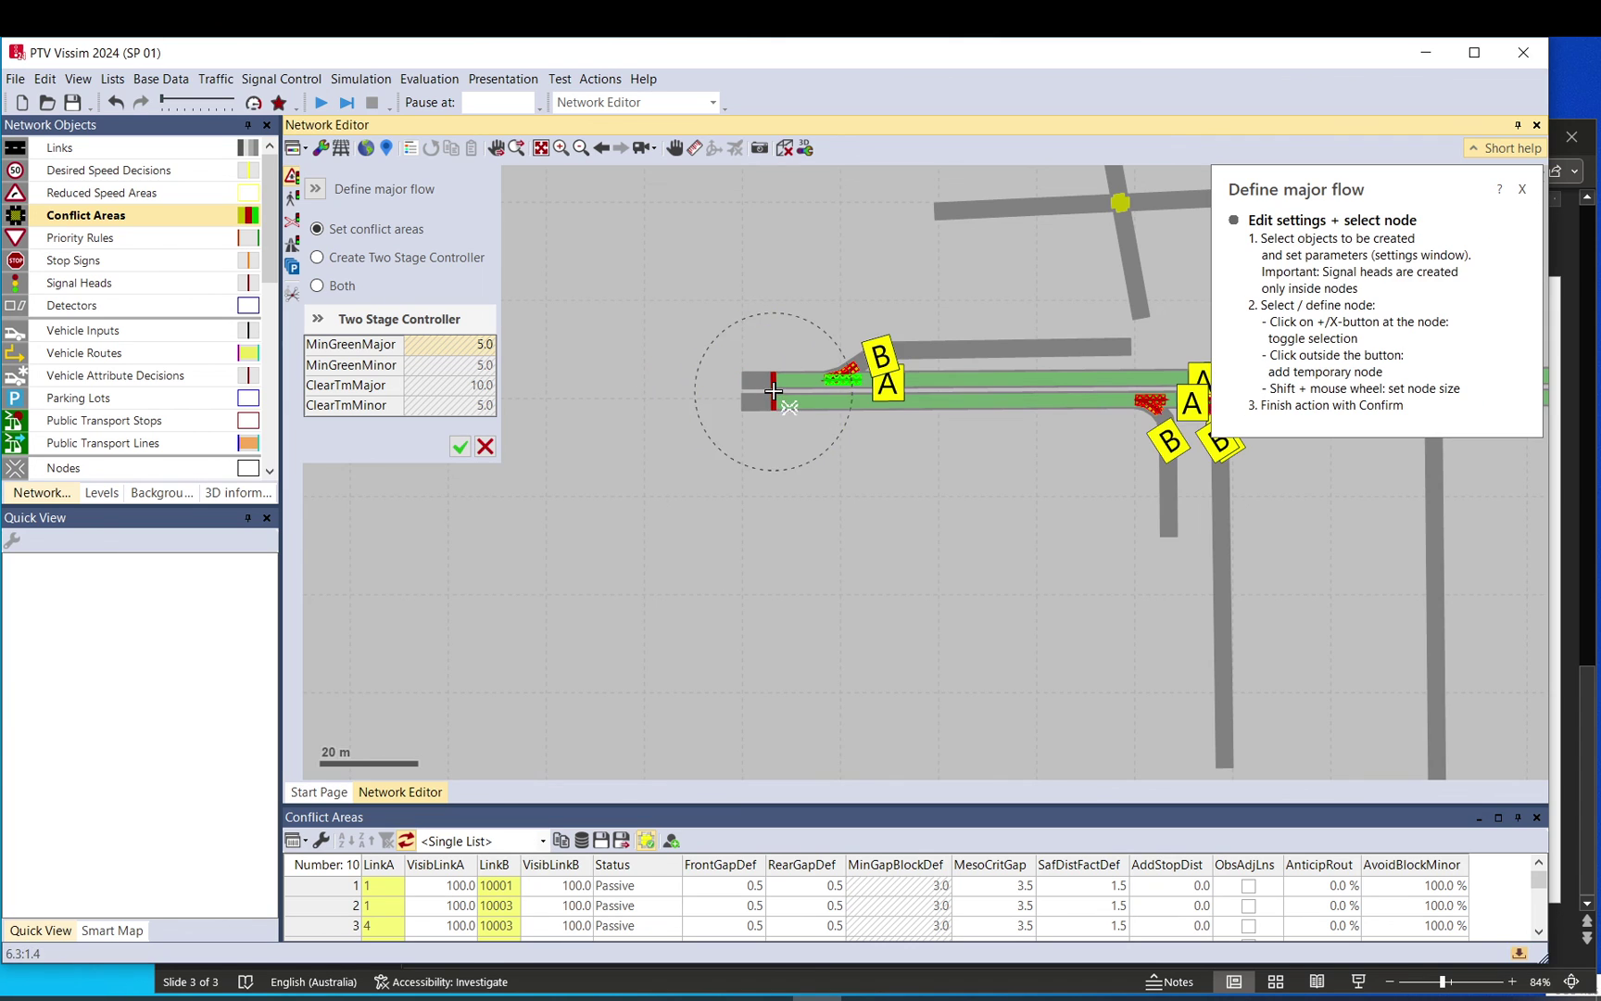
left_click_drag(972, 435, 672, 465)
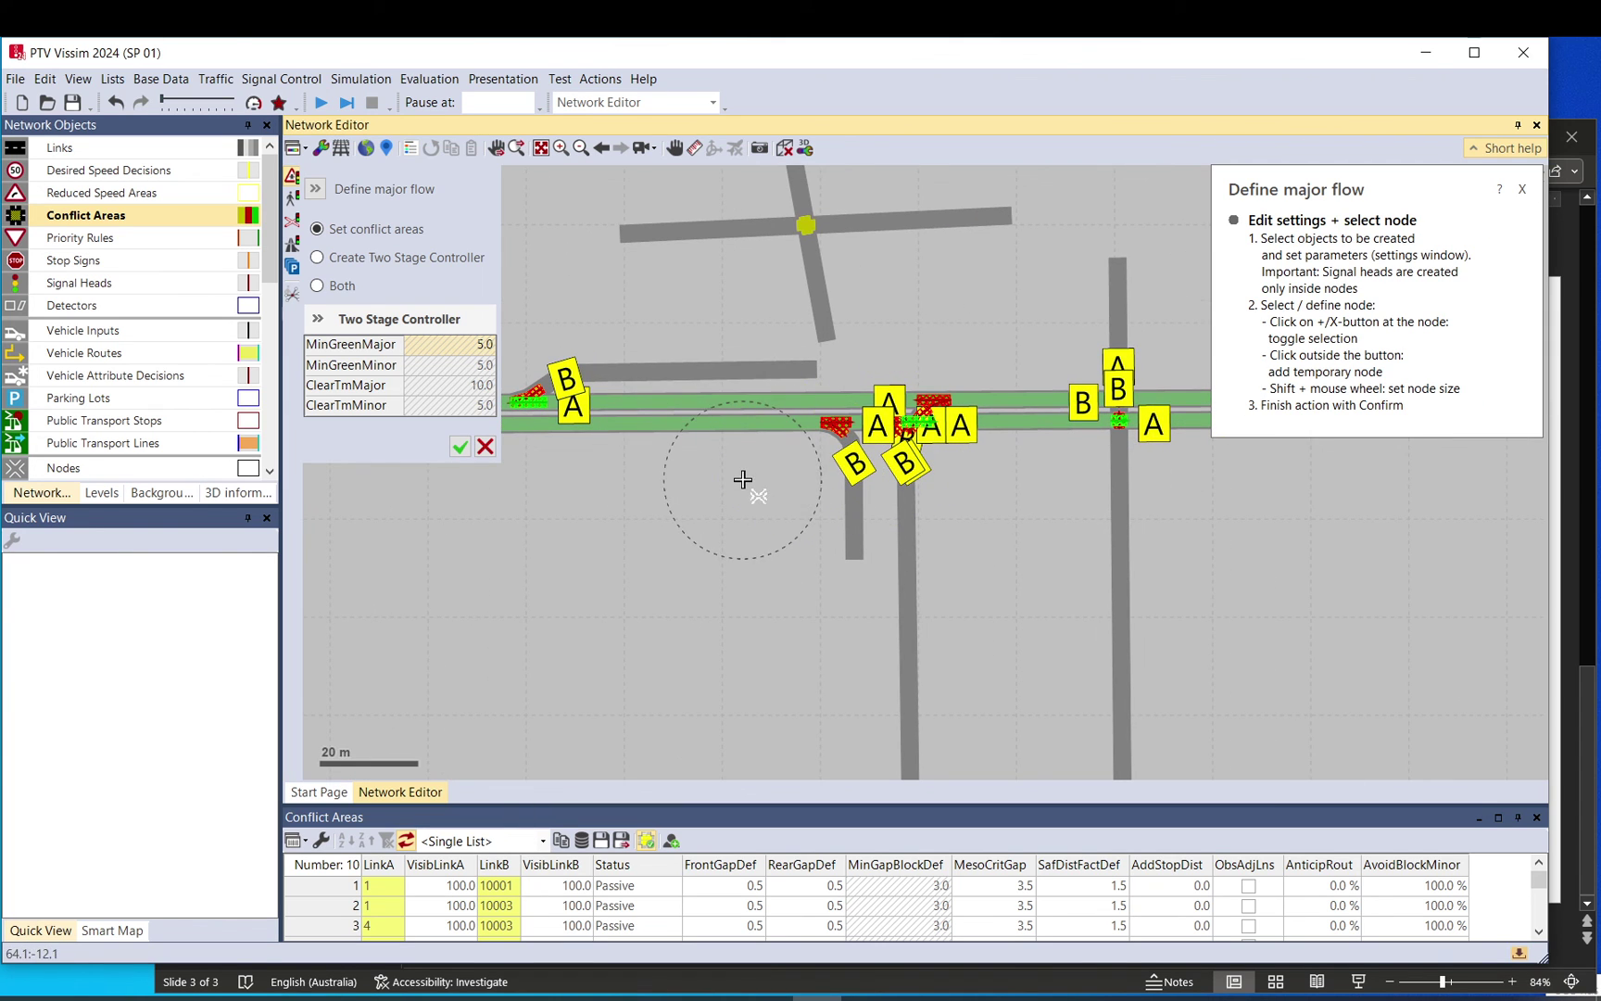
left_click(459, 447)
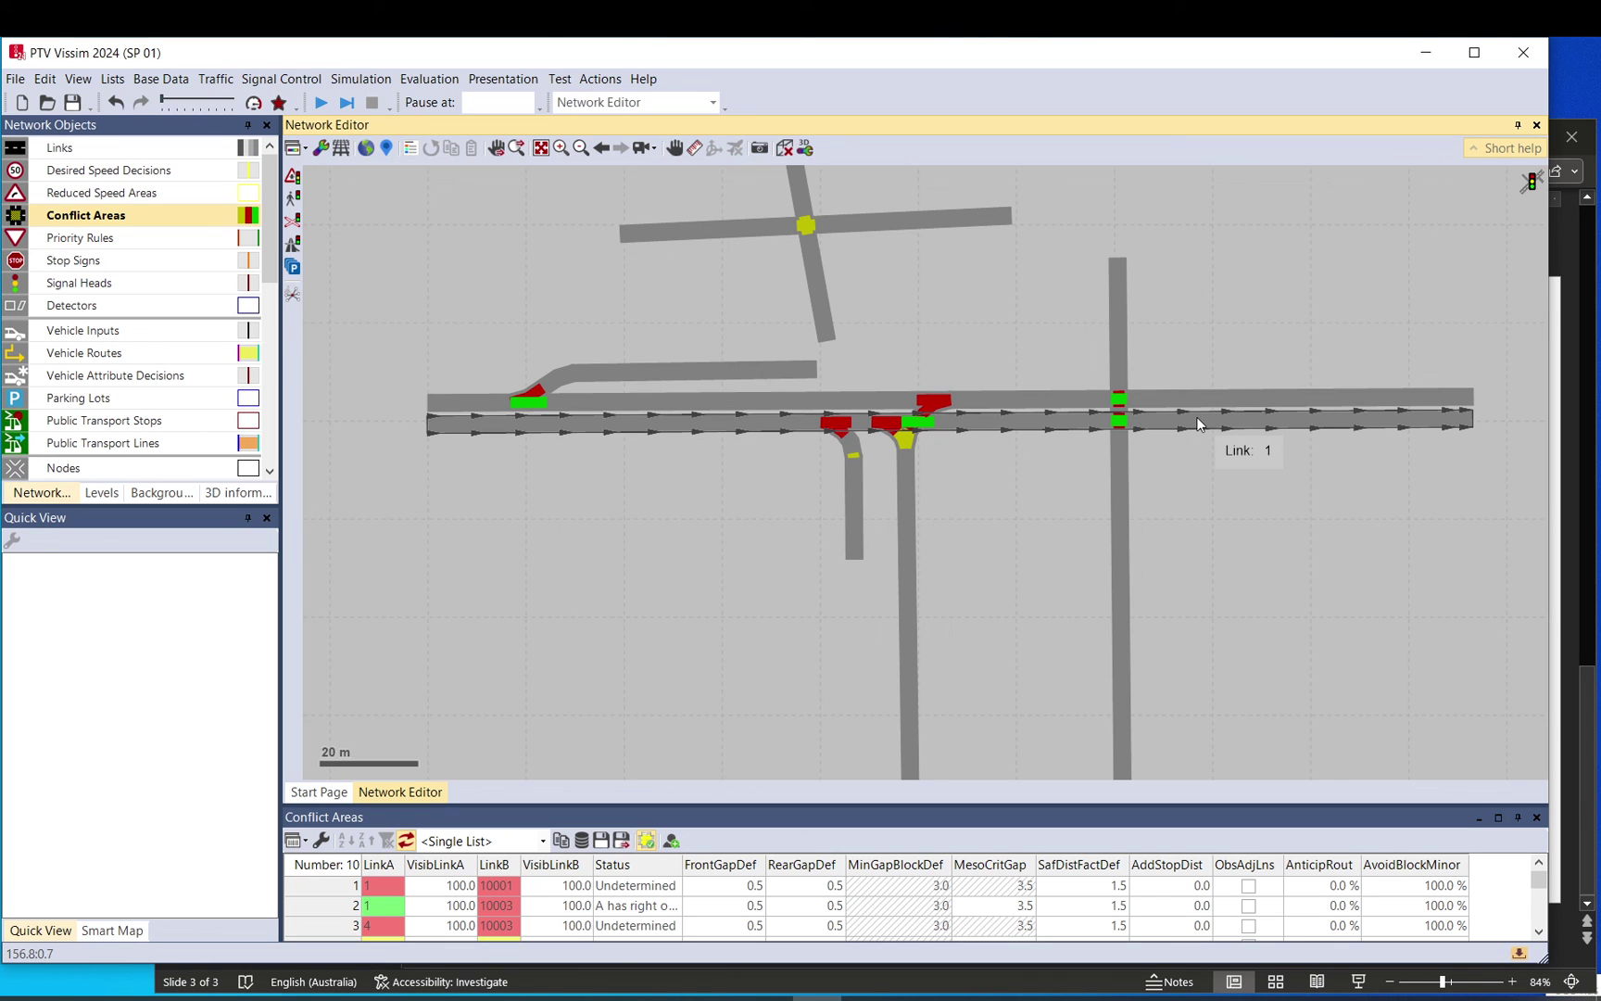
scroll(915, 446, "up", 3)
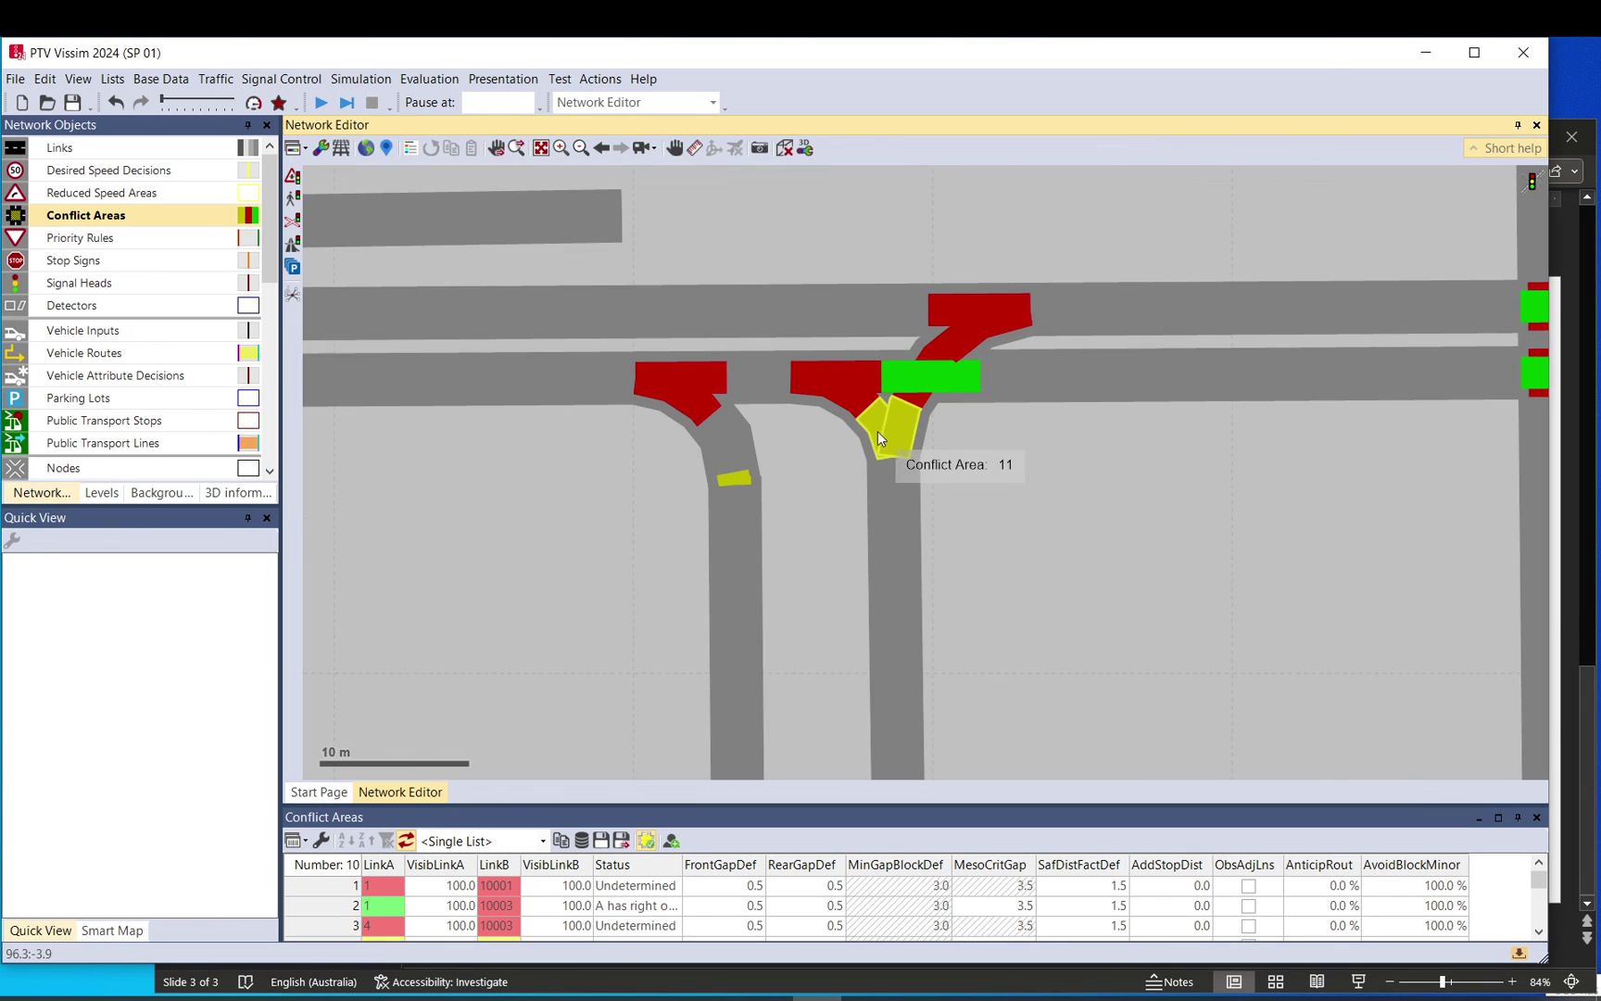
left_click(880, 432)
left_click(907, 443)
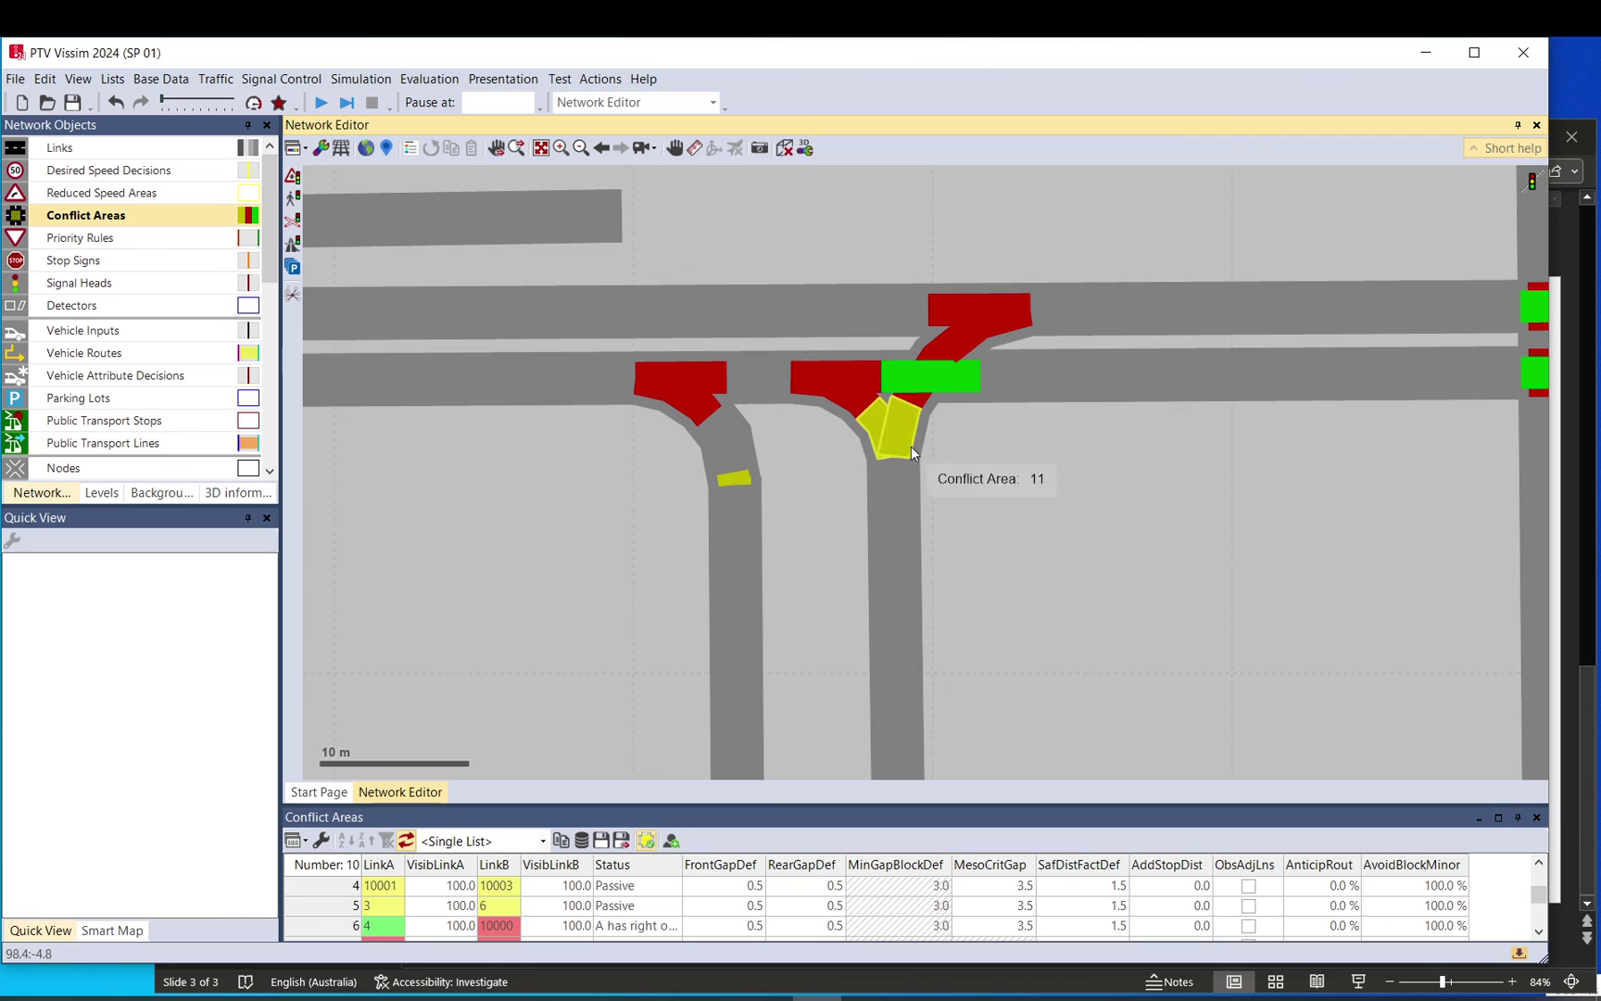
left_click(889, 475)
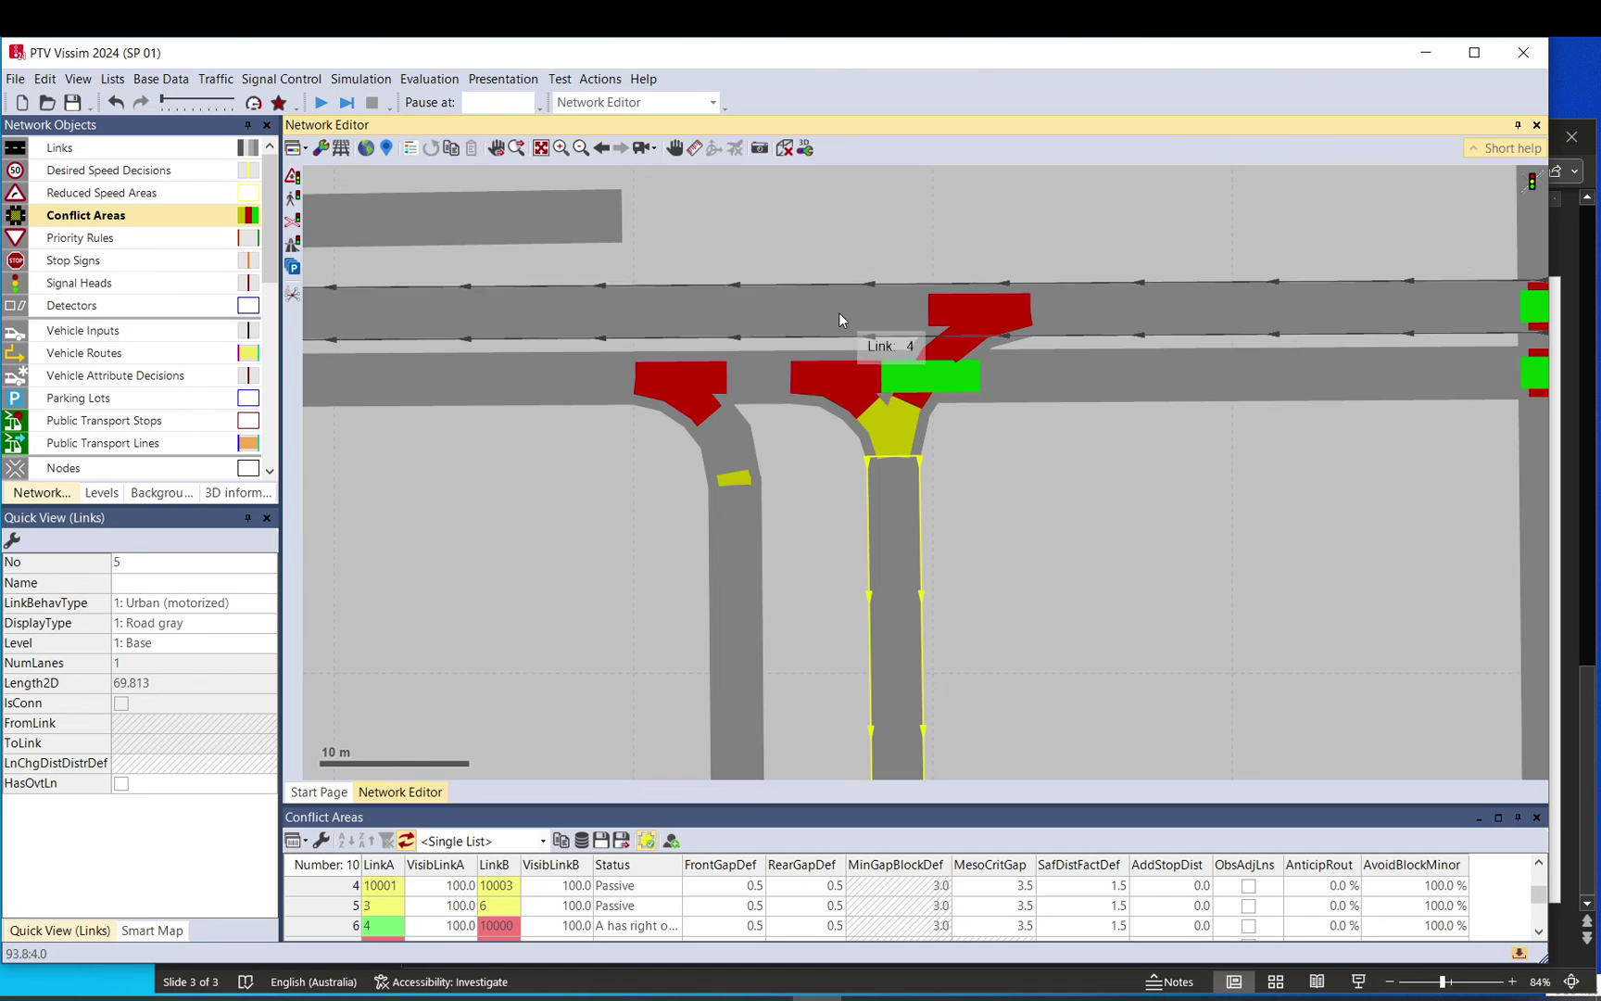
scroll(864, 438, "down", 3)
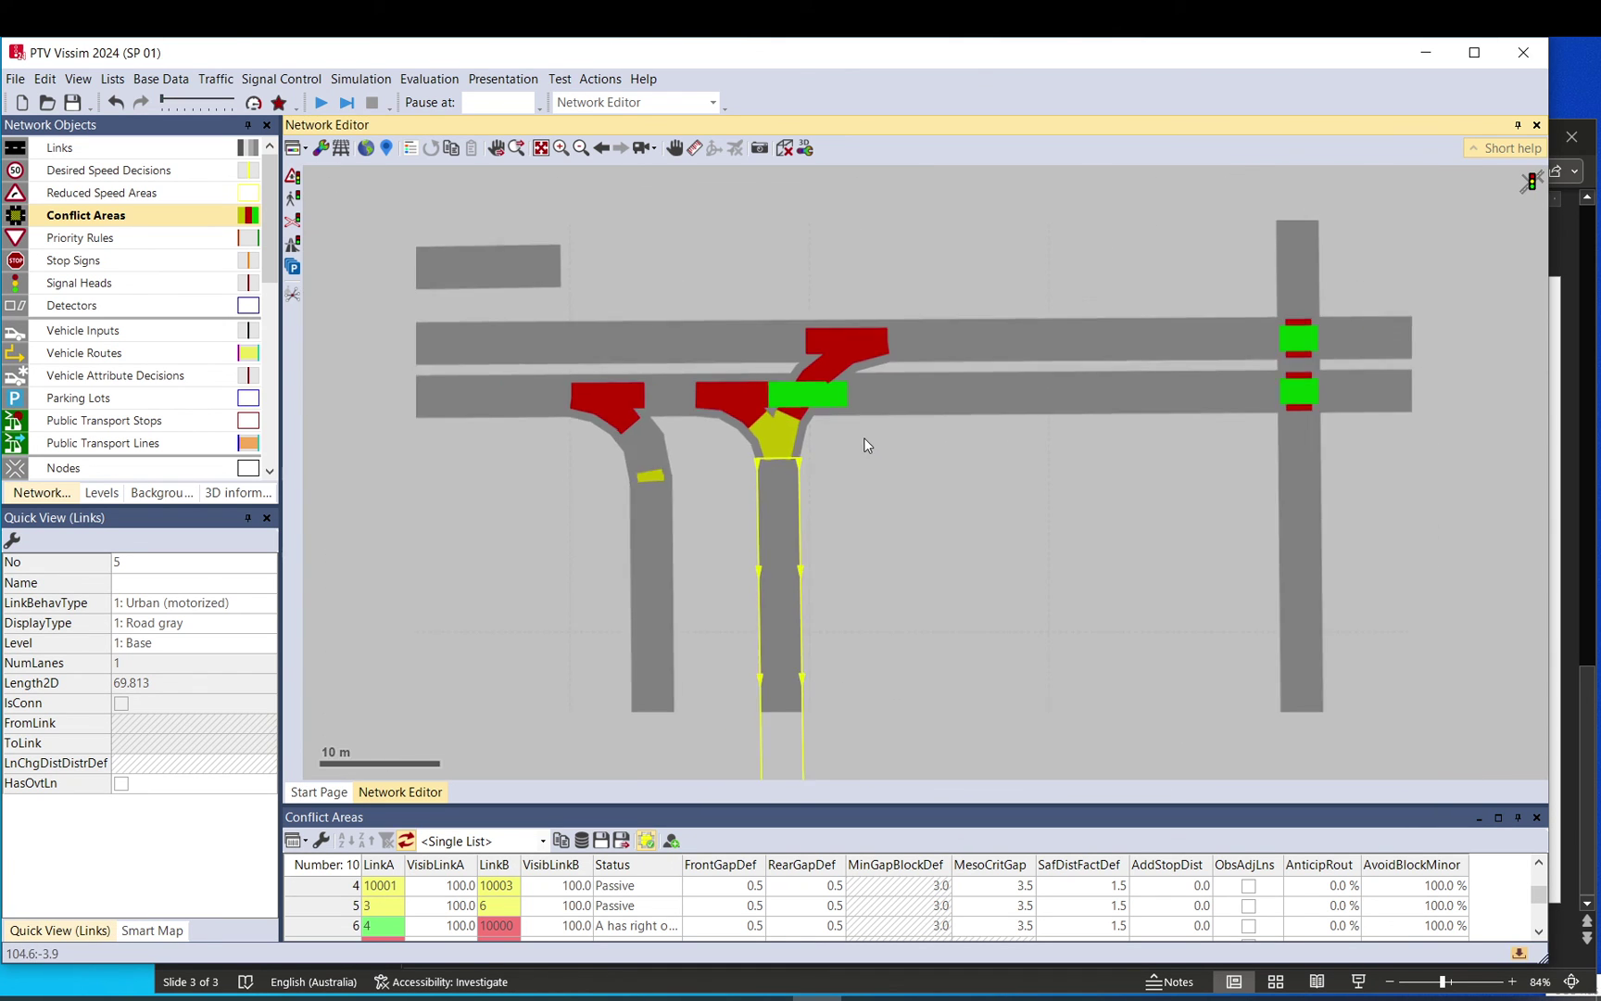
left_click(875, 455)
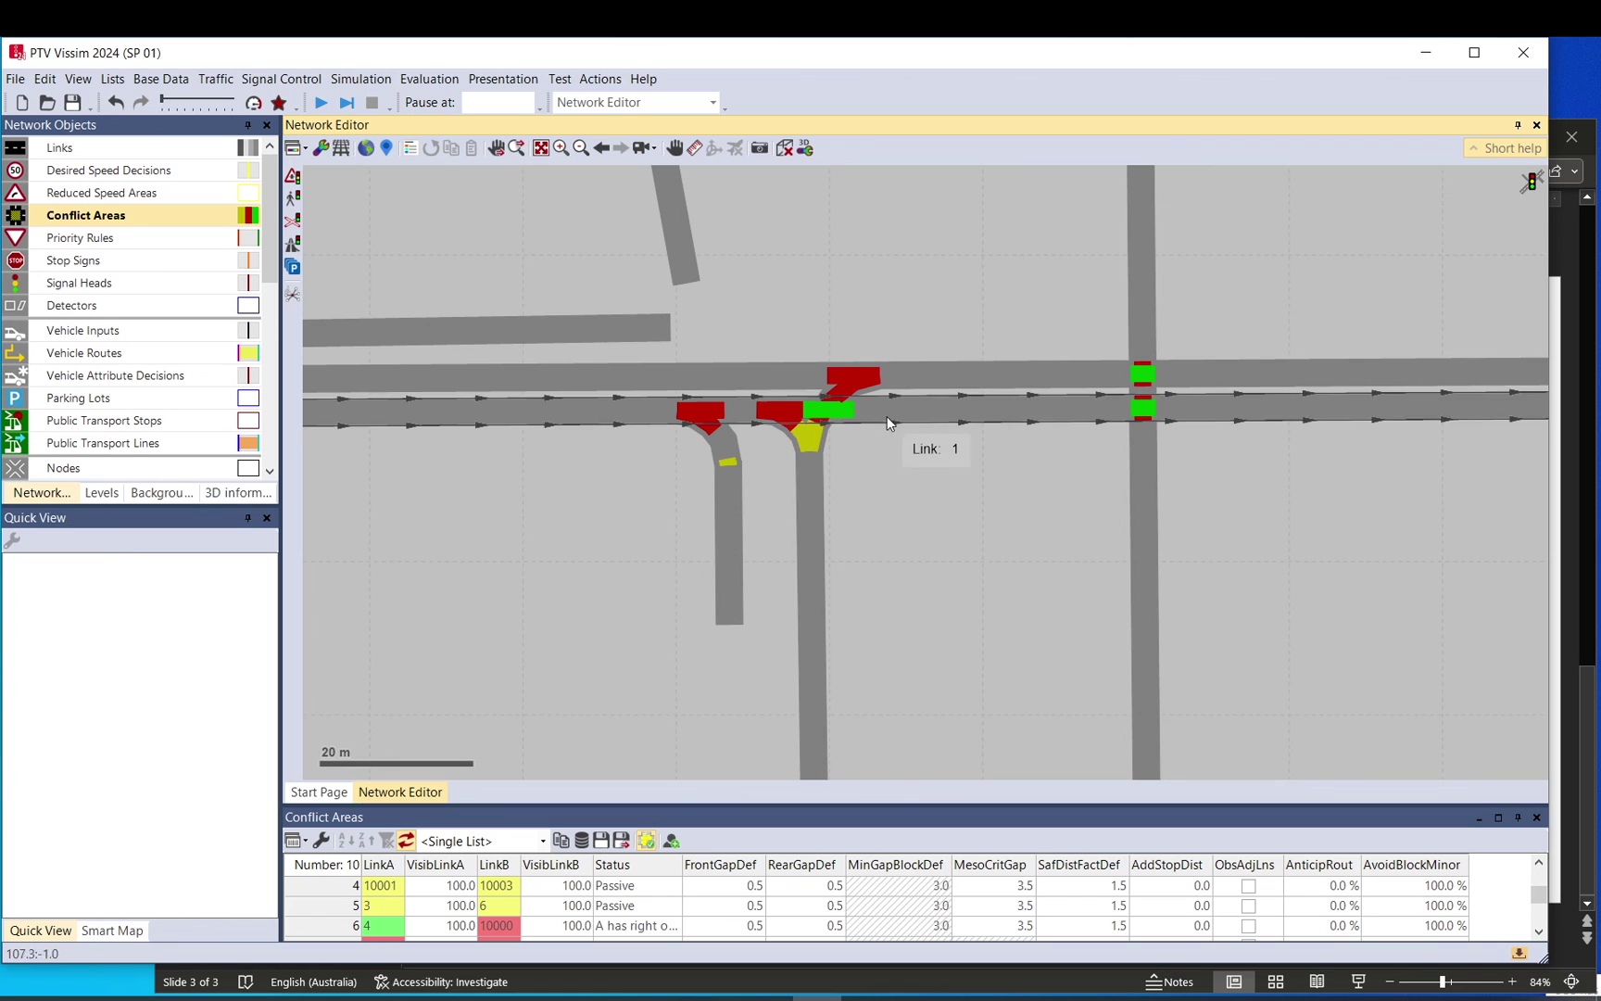
scroll(876, 458, "down", 2)
left_click_drag(826, 382, 958, 358)
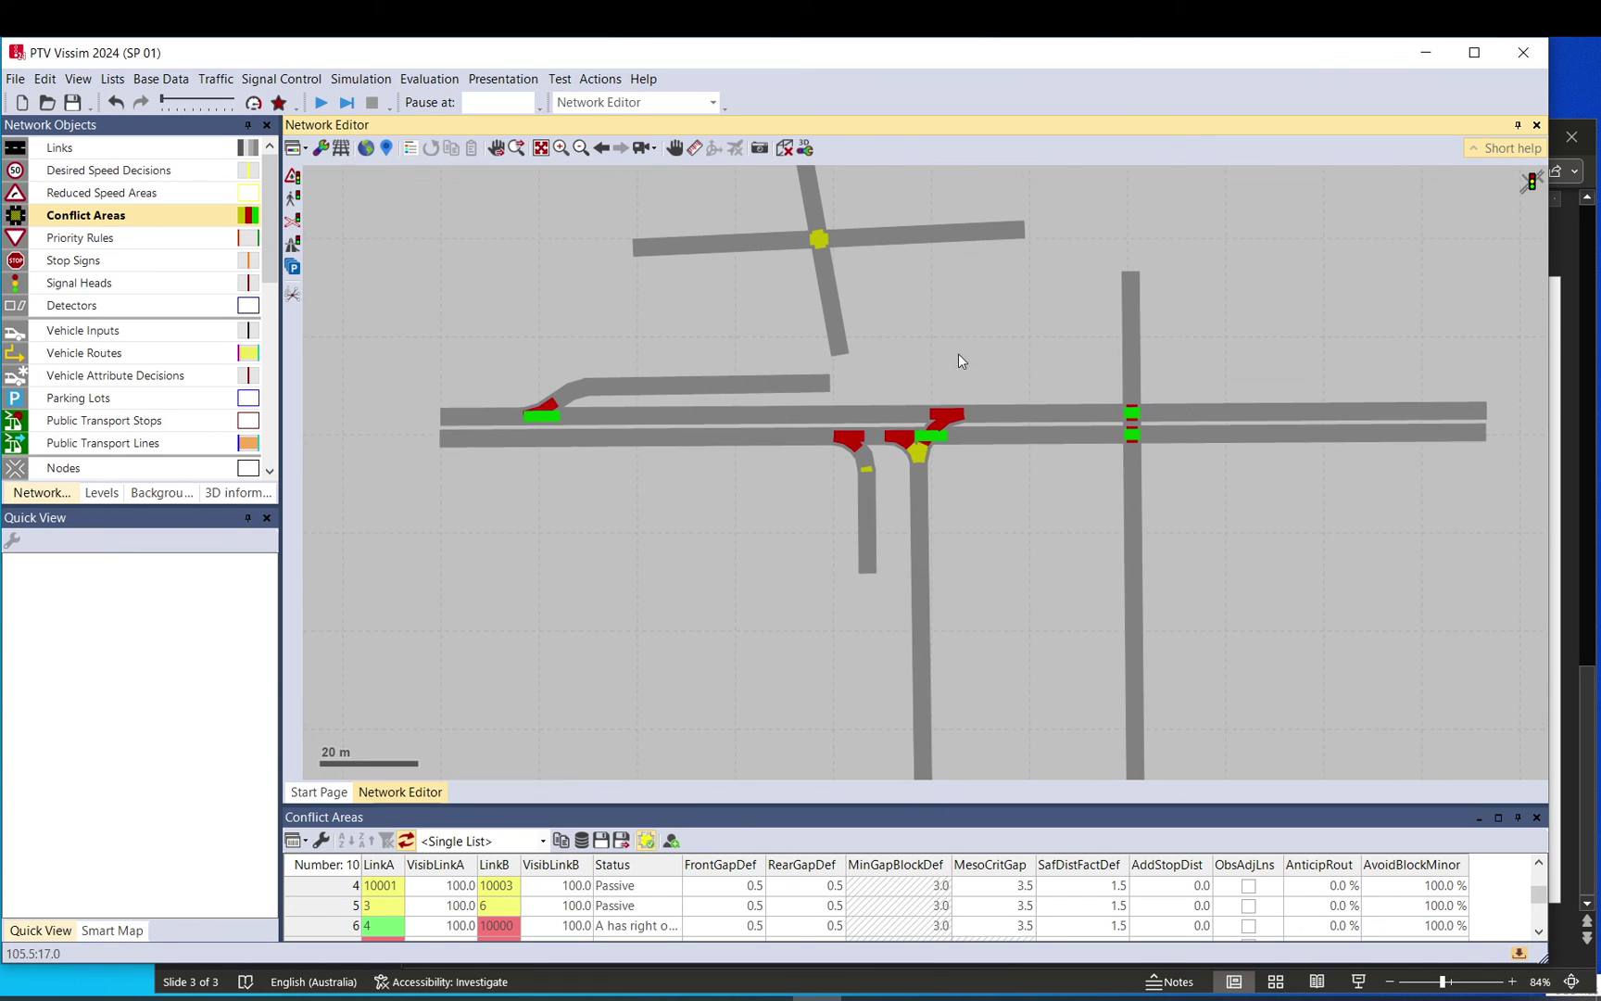
left_click_drag(955, 432, 805, 409)
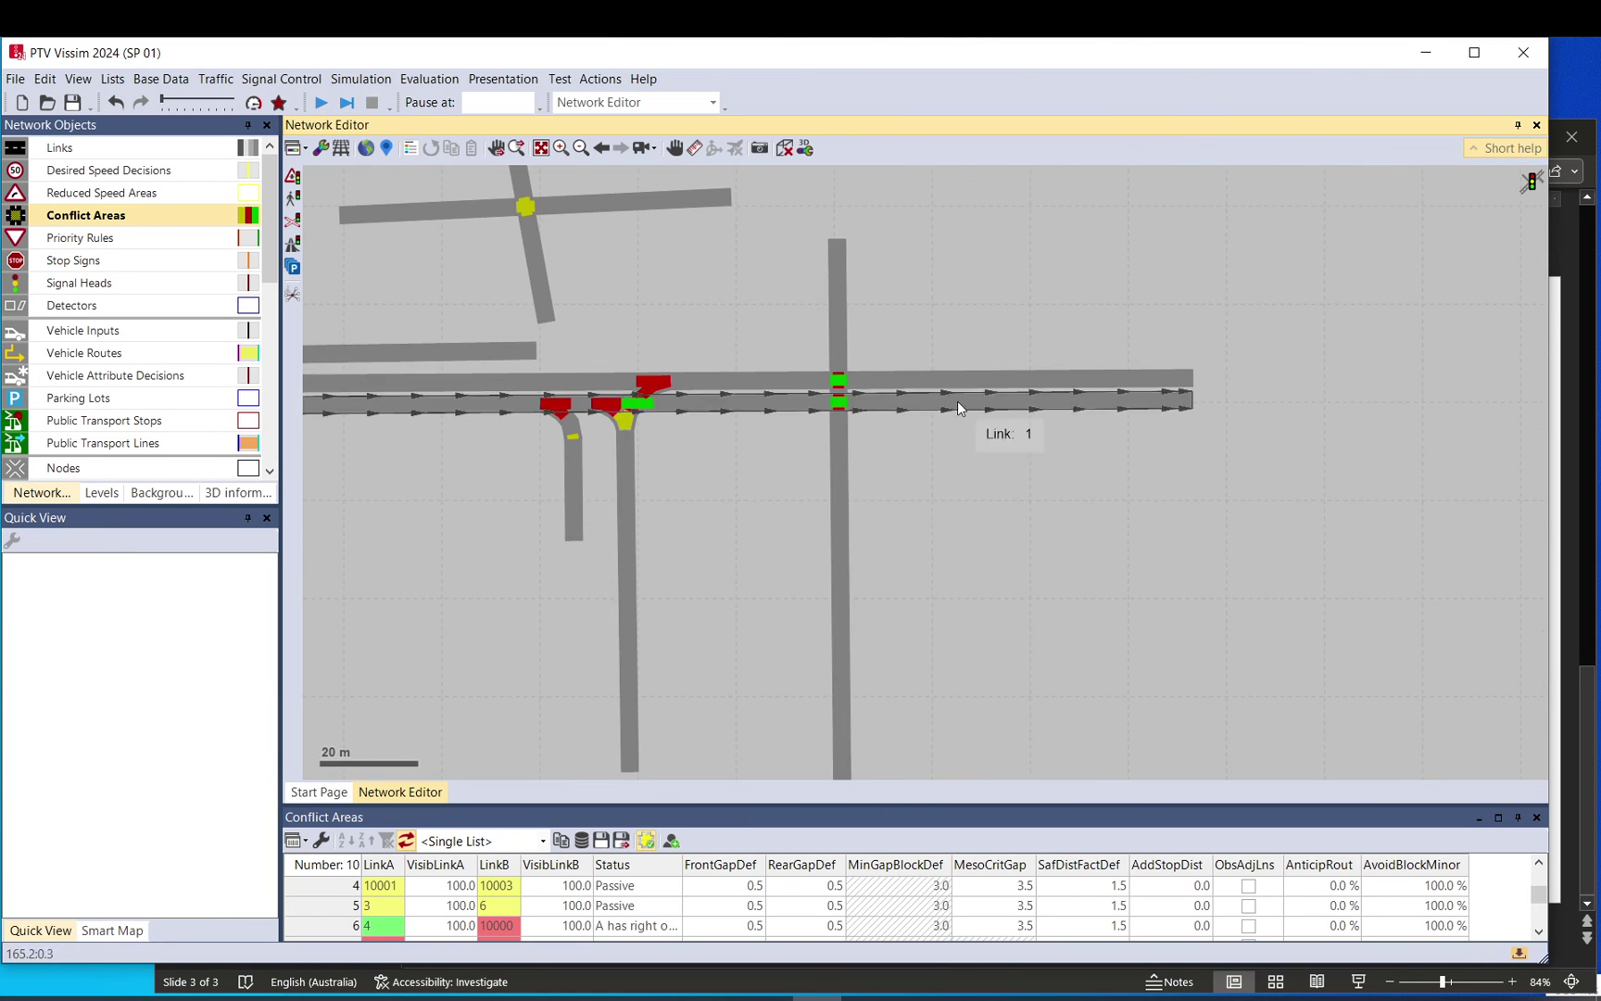